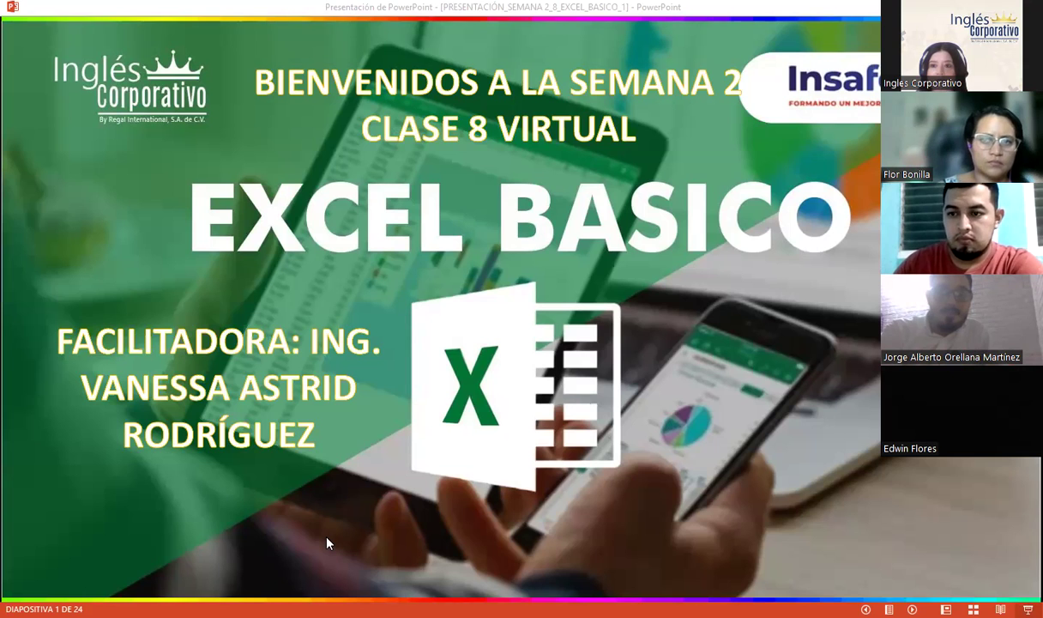
Leave the Excel Básico title slideshow and return to the course dashboard in Firefox.
{"action": "key", "text": "alt+Tab"}
Open the Excel básico course, expand Sección 2, and open its REFERENCIAS homework in a new tab.
{"action": "left_click", "coordinate": [112, 36]}
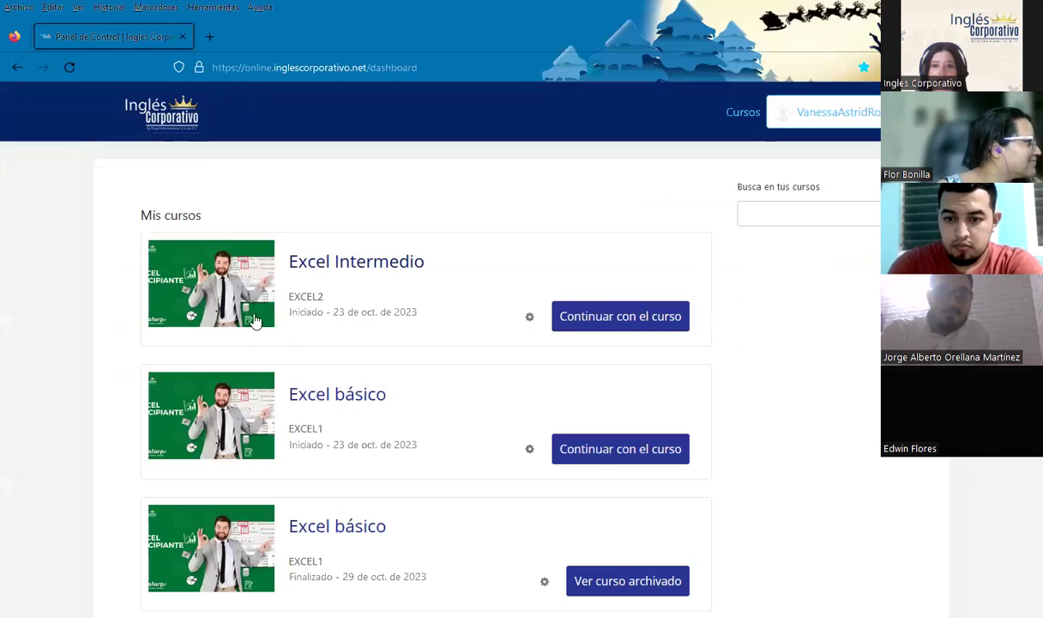
{"action": "left_click", "coordinate": [263, 37]}
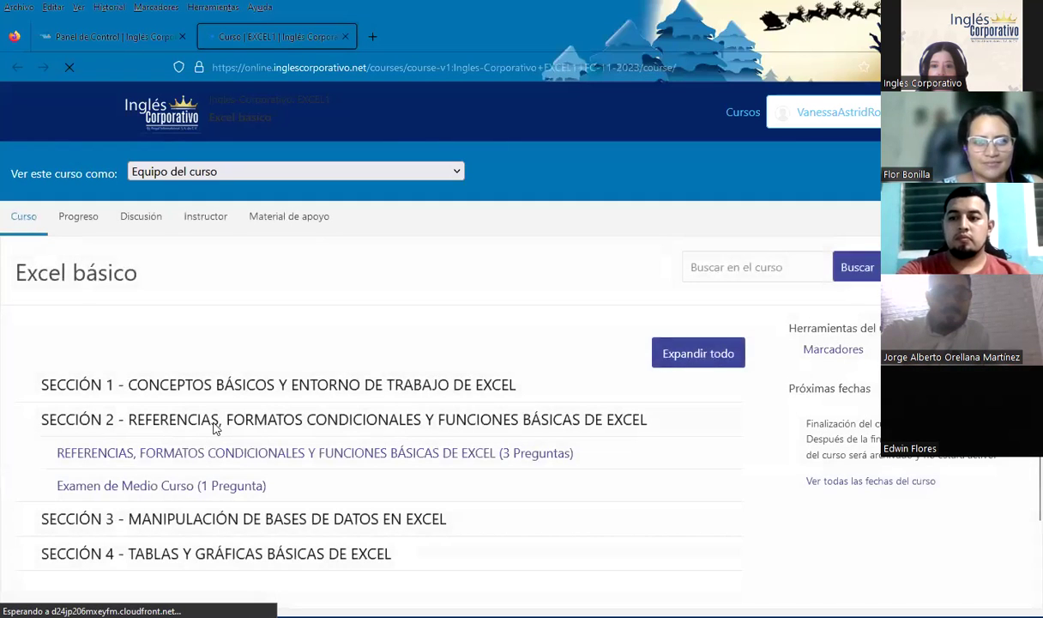
{"action": "left_click", "coordinate": [210, 422]}
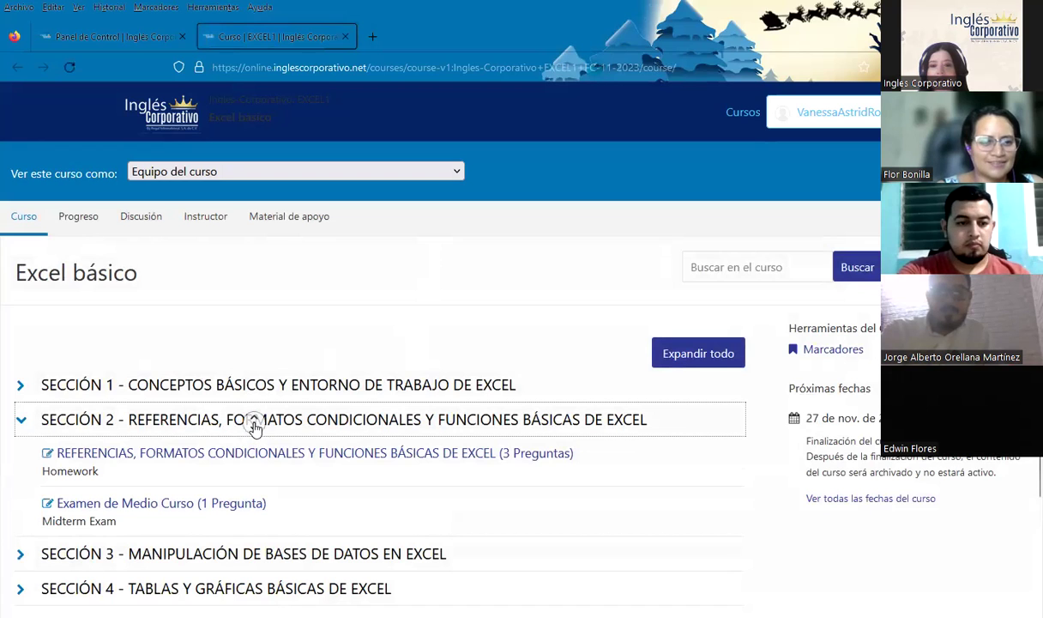
{"action": "scroll", "coordinate": [345, 428], "scroll_direction": "down", "scroll_amount": 1}
{"action": "scroll", "coordinate": [418, 349], "scroll_direction": "up", "scroll_amount": 1}
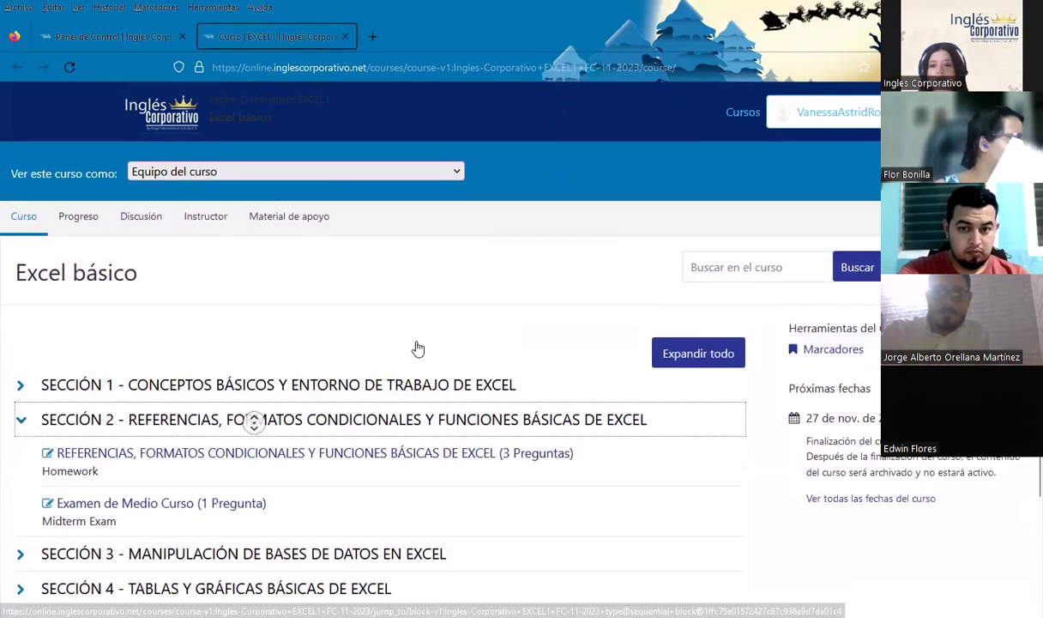
{"action": "middle_click", "coordinate": [364, 455]}
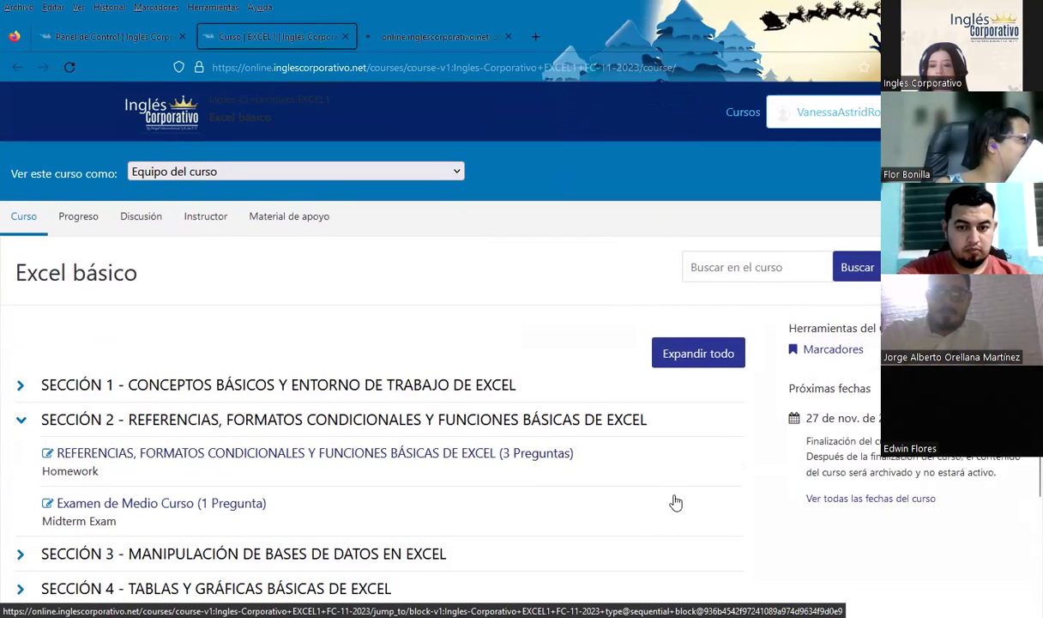
{"action": "scroll", "coordinate": [676, 502], "scroll_direction": "down", "scroll_amount": 2}
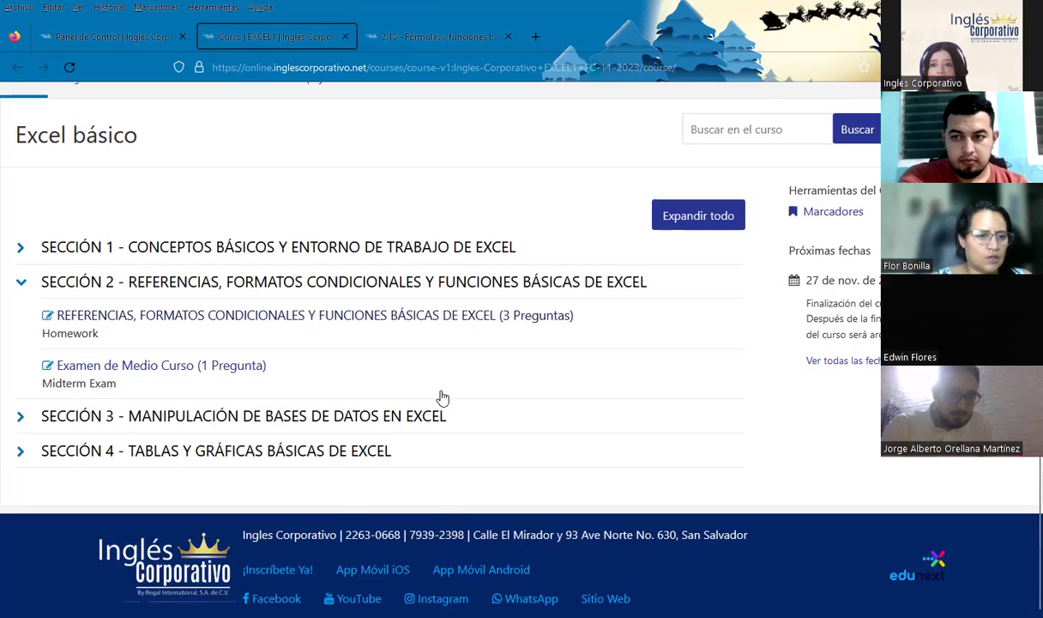
Switch to the lesson tab and open unit 2.9 Objetivo de la lección.
{"action": "key", "text": "ctrl+Tab"}
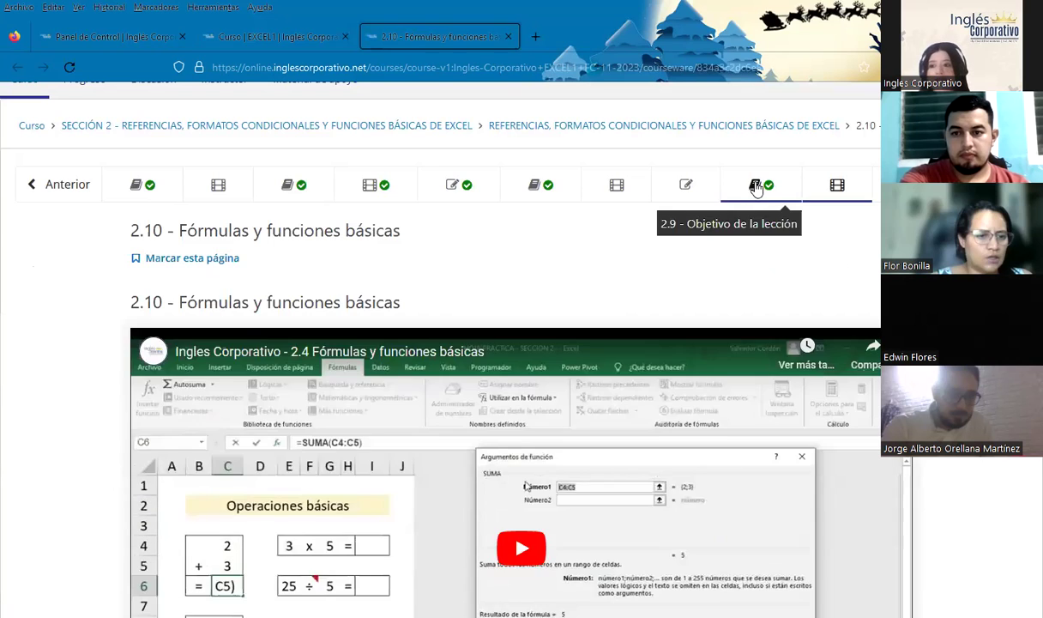
{"action": "left_click", "coordinate": [755, 187]}
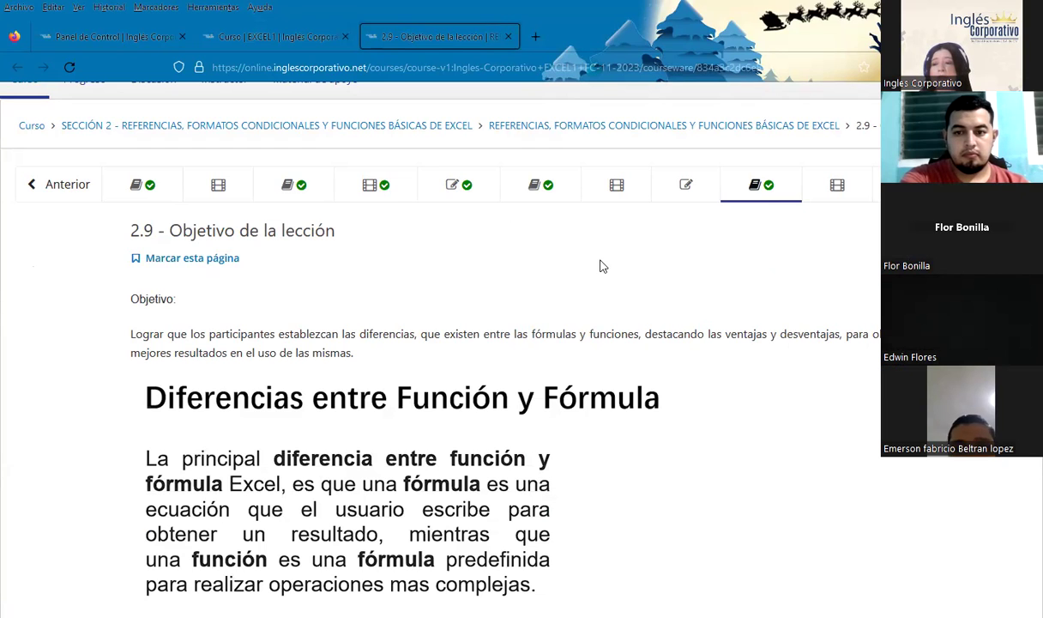
{"action": "left_click", "coordinate": [838, 184]}
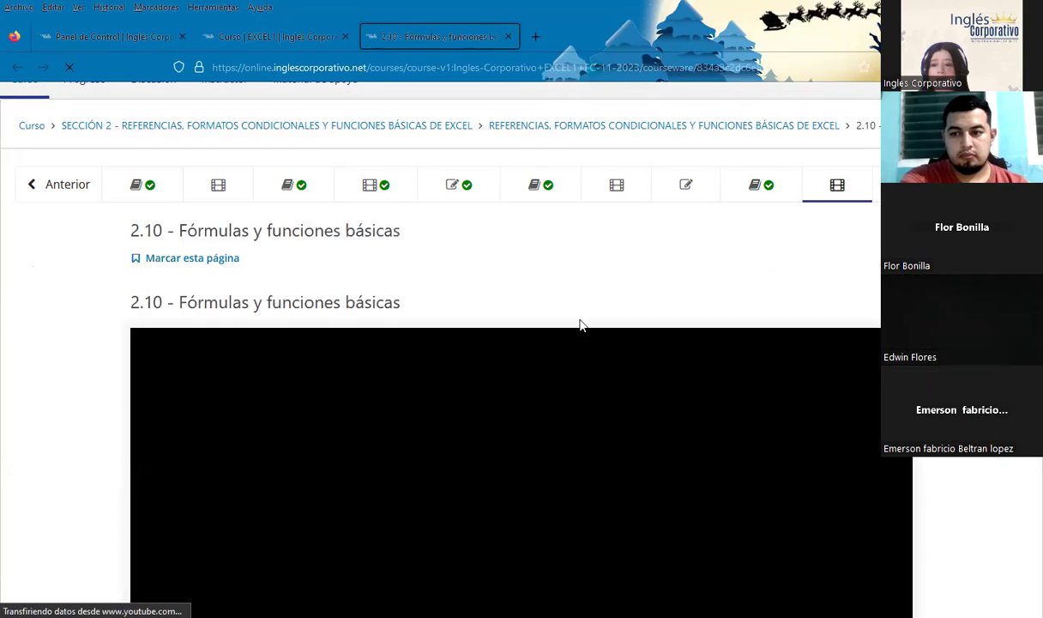
{"action": "scroll", "coordinate": [33, 447], "scroll_direction": "down", "scroll_amount": 1}
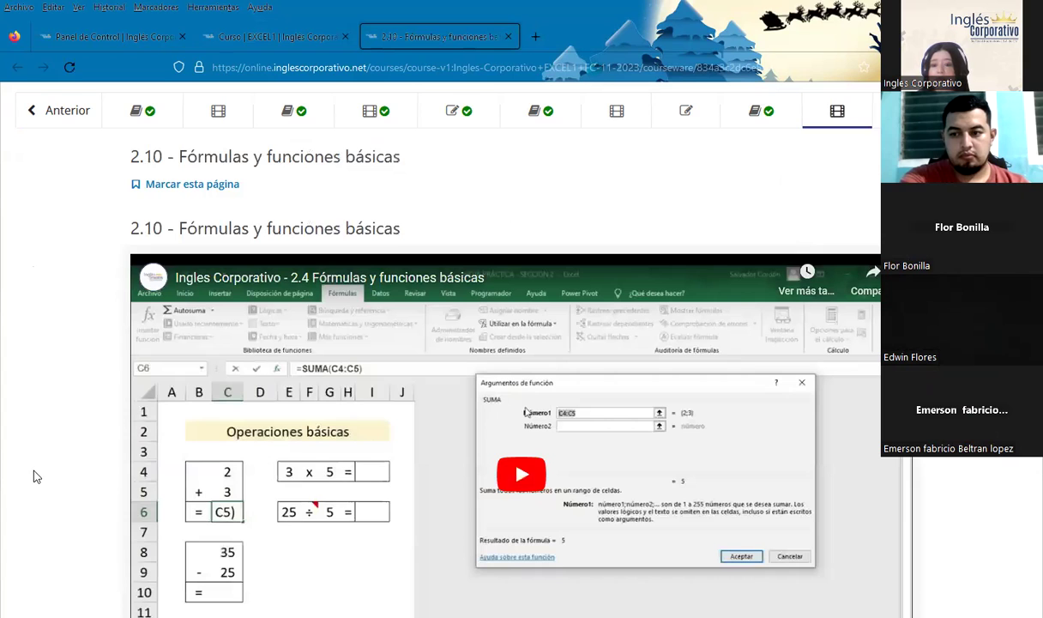
{"action": "scroll", "coordinate": [31, 470], "scroll_direction": "down", "scroll_amount": 2}
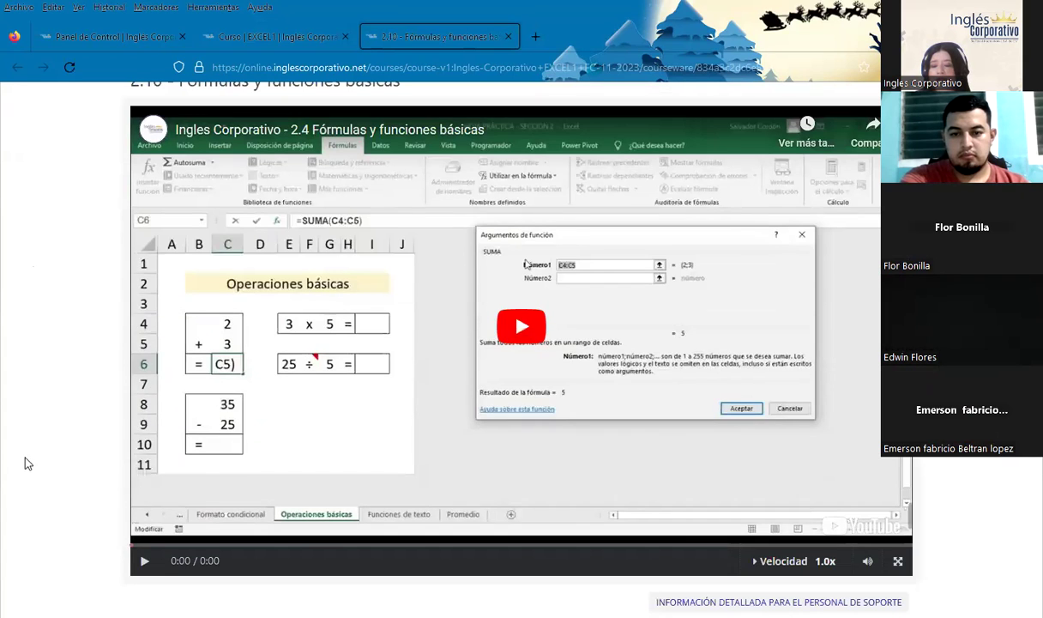
{"action": "scroll", "coordinate": [26, 466], "scroll_direction": "down", "scroll_amount": 4}
{"action": "scroll", "coordinate": [22, 468], "scroll_direction": "down", "scroll_amount": 3}
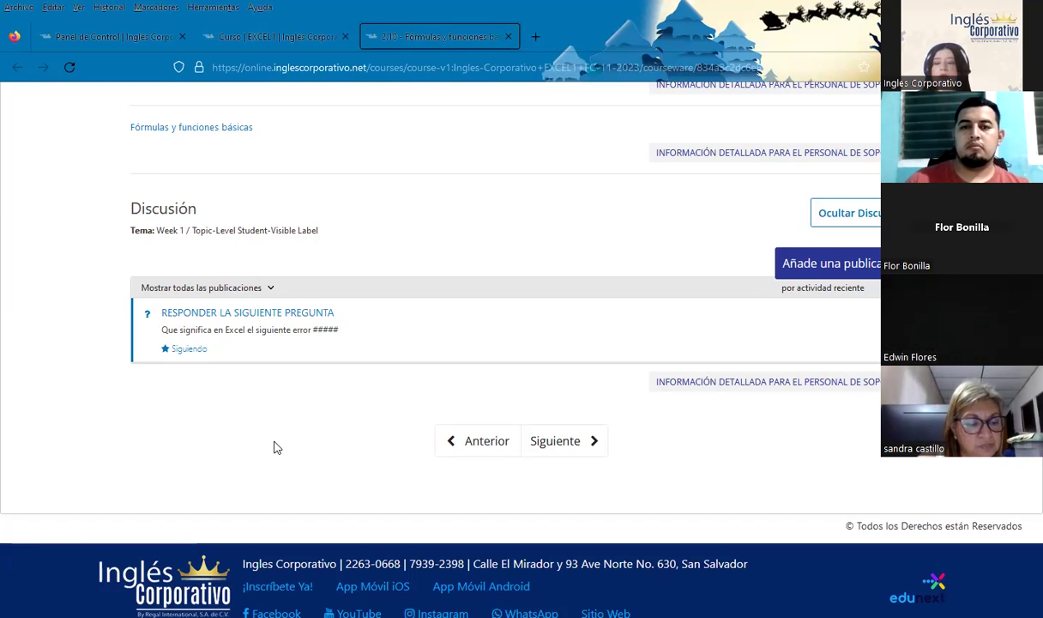
{"action": "scroll", "coordinate": [447, 450], "scroll_direction": "up", "scroll_amount": 3}
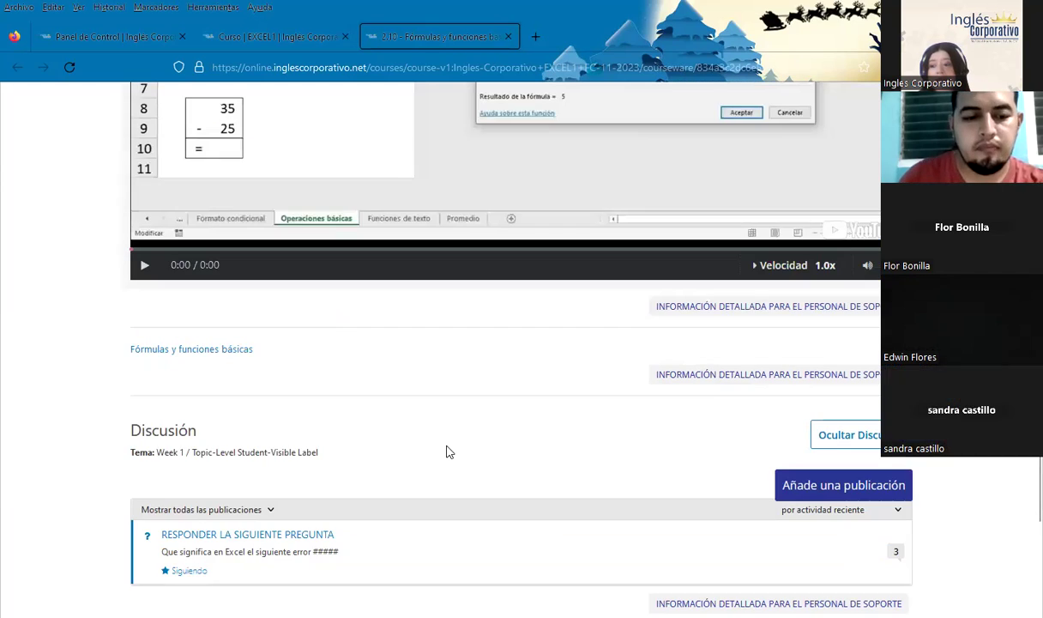
{"action": "scroll", "coordinate": [427, 454], "scroll_direction": "up", "scroll_amount": 2}
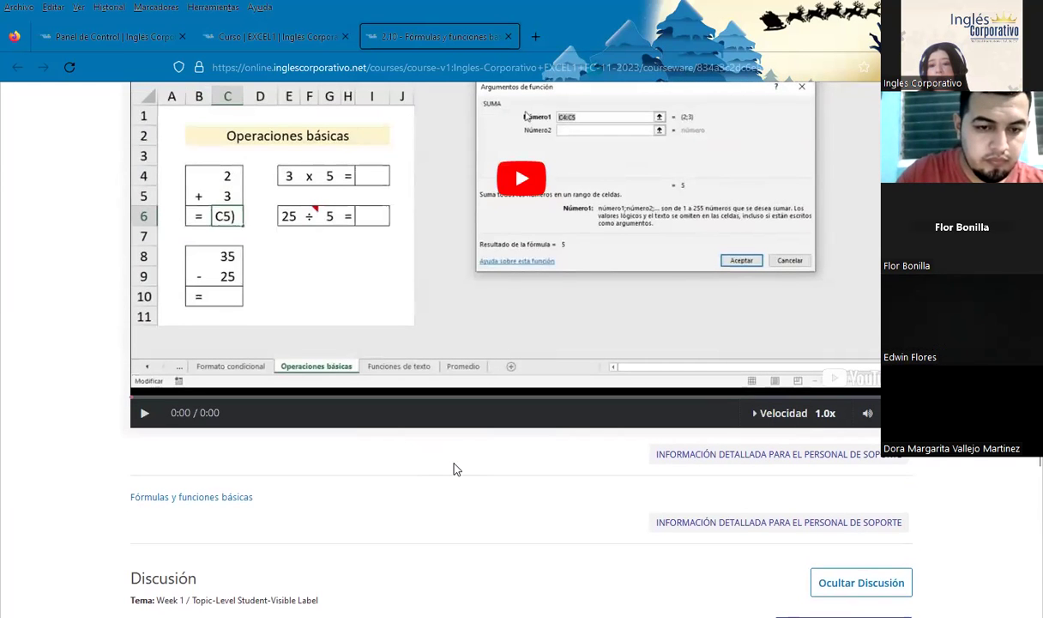
{"action": "scroll", "coordinate": [455, 468], "scroll_direction": "up", "scroll_amount": 2}
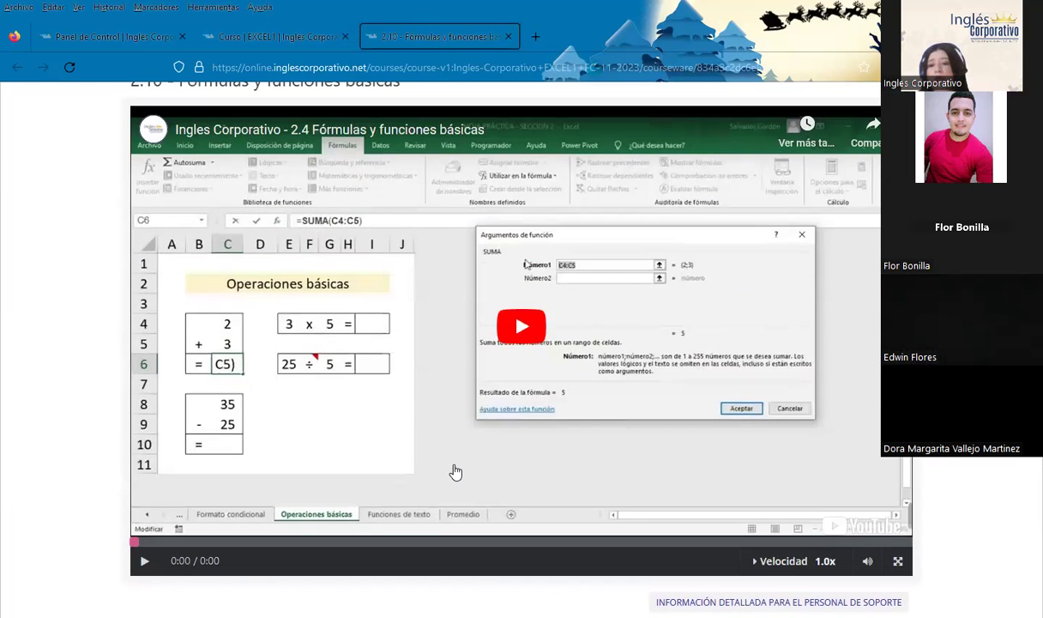
{"action": "scroll", "coordinate": [457, 456], "scroll_direction": "up", "scroll_amount": 2}
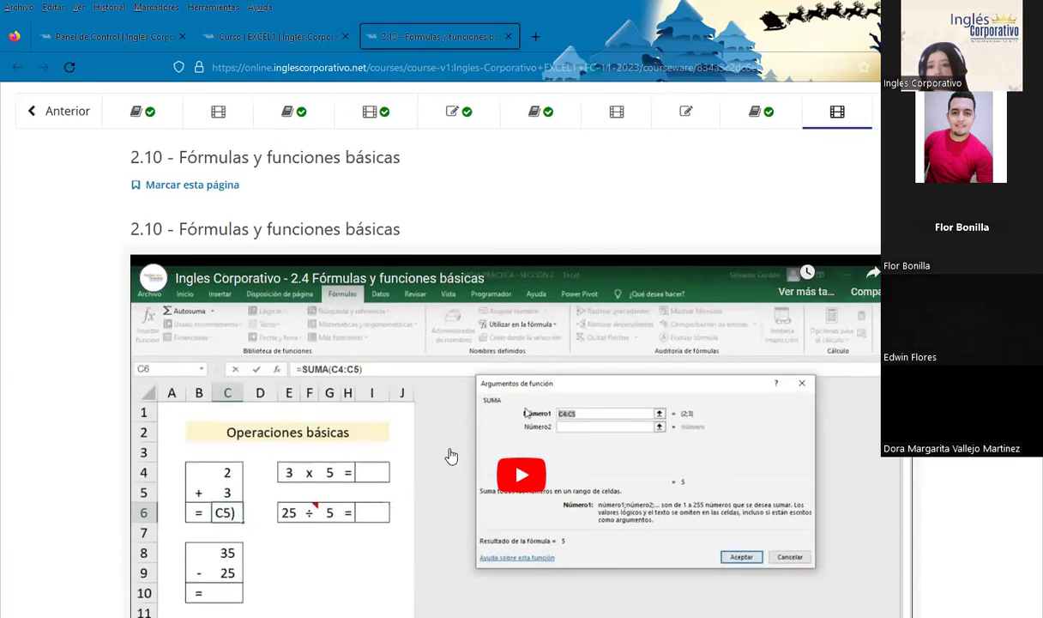
{"action": "scroll", "coordinate": [468, 444], "scroll_direction": "up", "scroll_amount": 3}
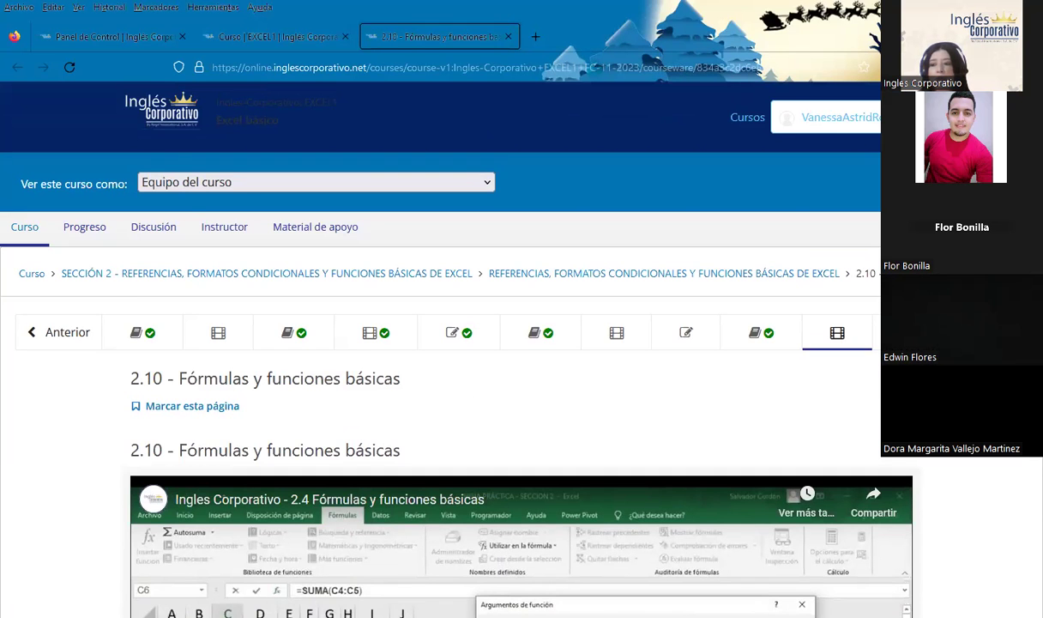
Return to the Excel básico slideshow and advance to slide 3, AGENDA.
{"action": "key", "text": "alt+Tab"}
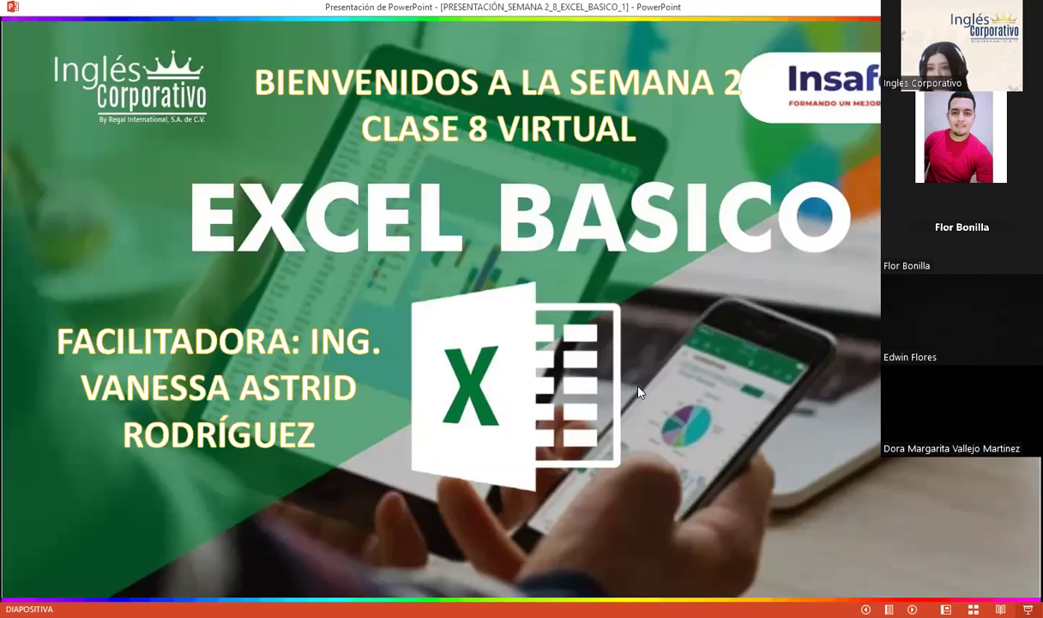
{"action": "key", "text": "Right"}
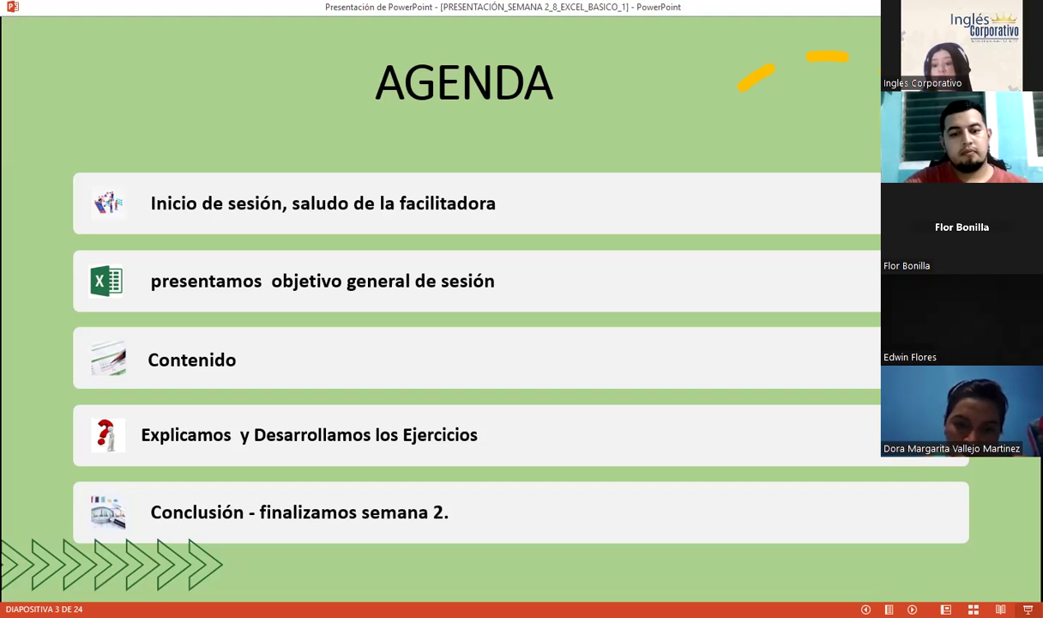
Advance to slide 4, Objetivo general, on data auditing and formulas versus functions.
{"action": "key", "text": "Right"}
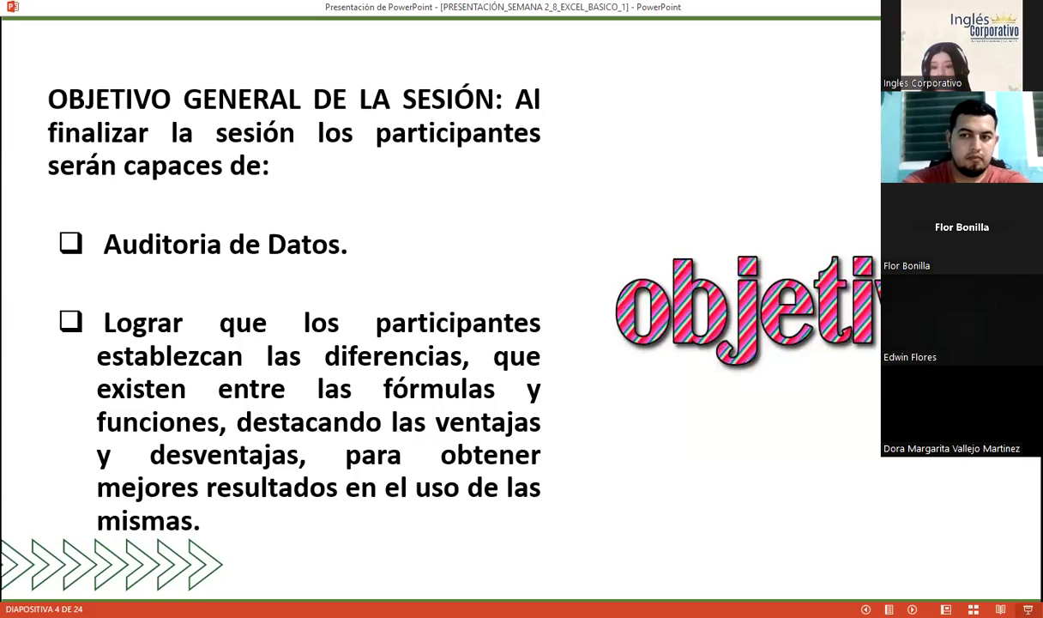
Advance to slide 5, Operadores aritméticos, with its table of six operators.
{"action": "key", "text": "Right"}
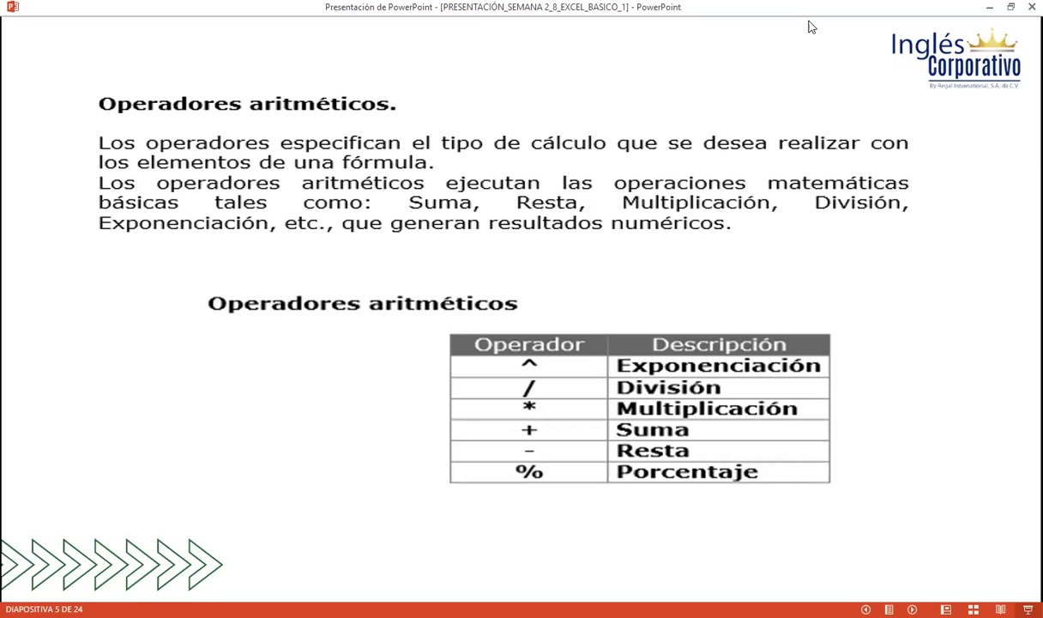
Advance to slide 6 on operator precedence and parentheses, e.g. 8 + 2 * 5 = 18.
{"action": "key", "text": "Right"}
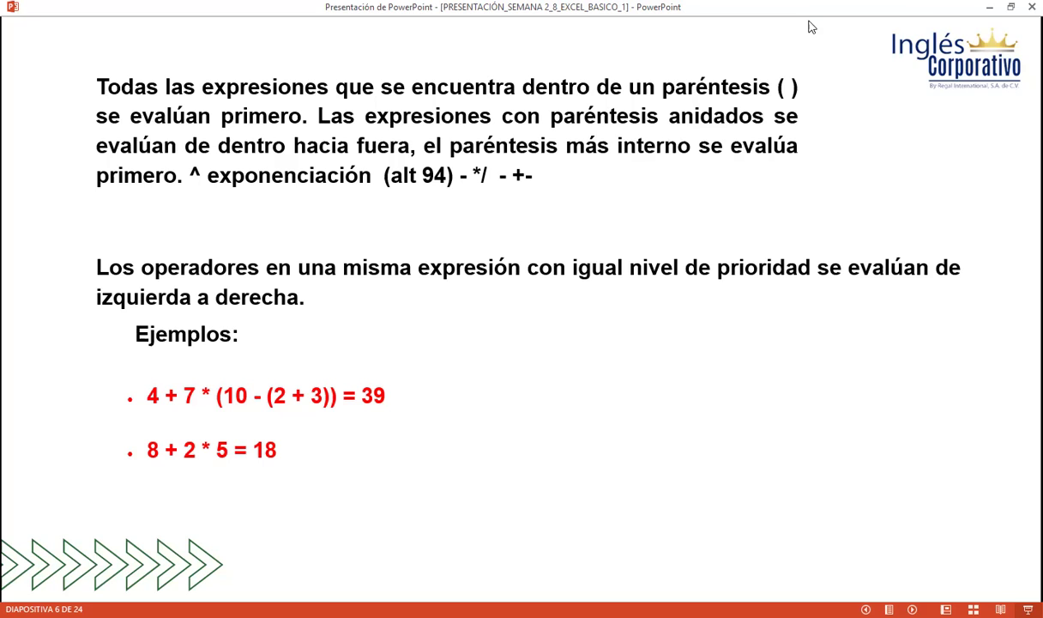
Advance to slide 7, Operadores de comparación, listing six operators used with SI.
{"action": "key", "text": "Right"}
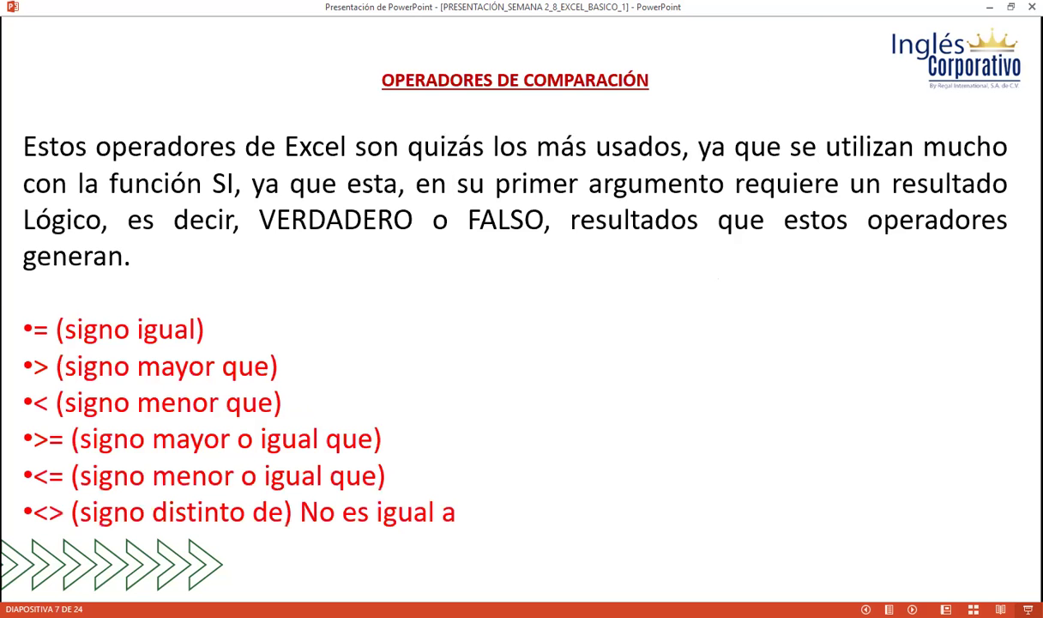
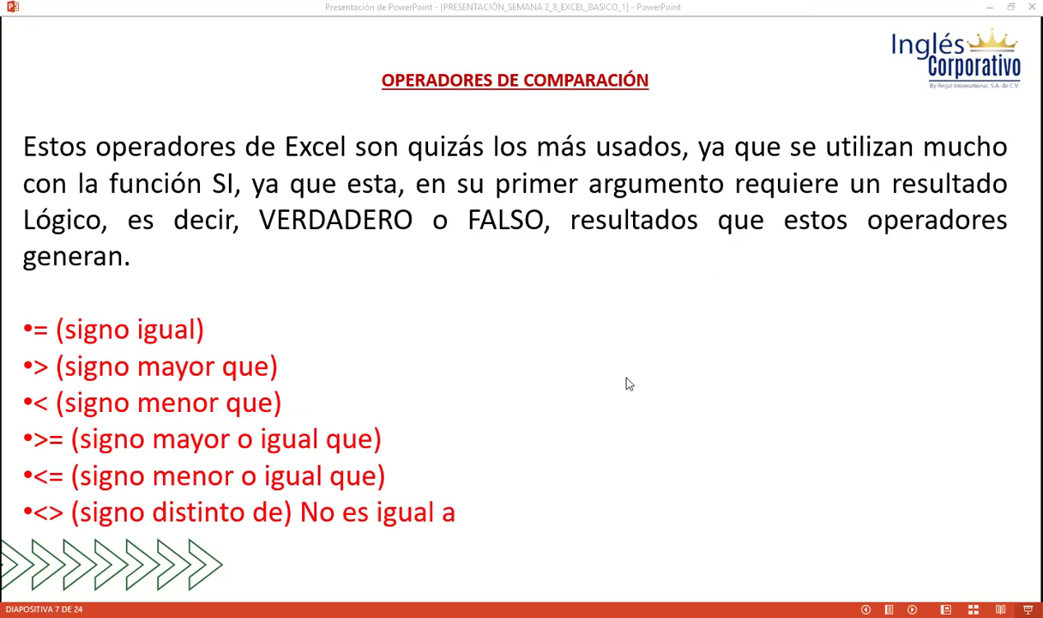
Go back to operator-precedence slide 6, then switch to the Excel workbook.
{"action": "key", "text": "Left"}
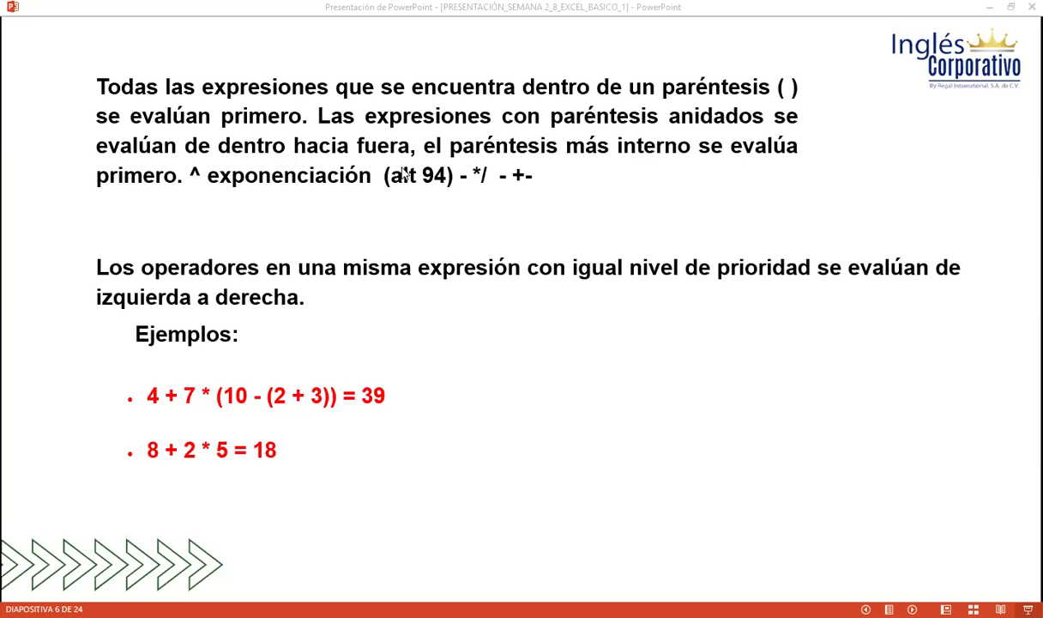
{"action": "key", "text": "alt+Tab"}
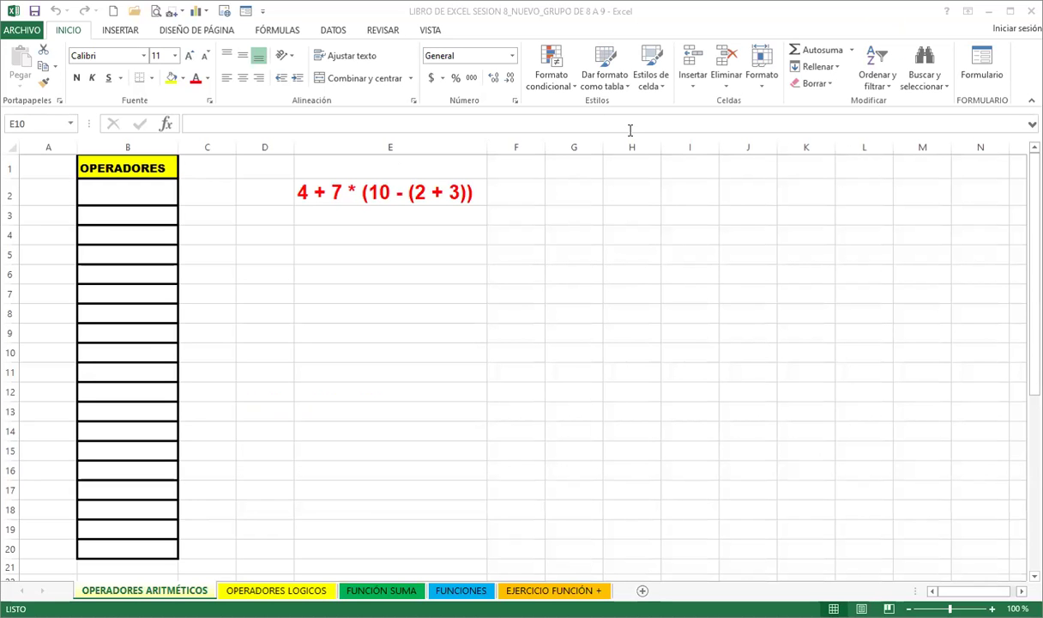
Copy E2's red formatting onto cells E3 to E7 with Format Painter.
{"action": "left_click", "coordinate": [367, 214]}
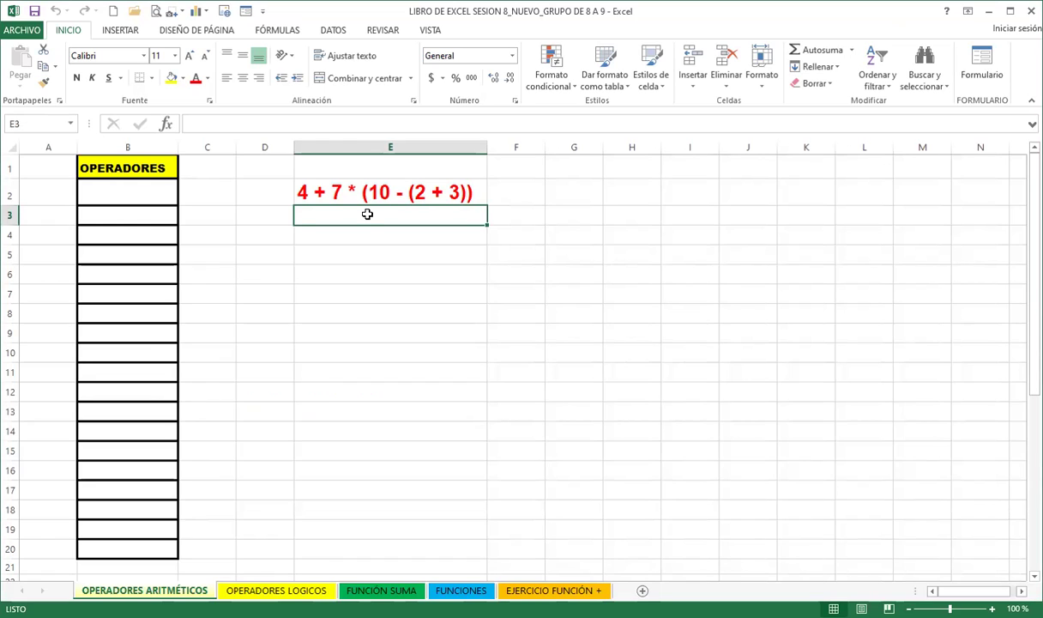
{"action": "type", "text": "4"}
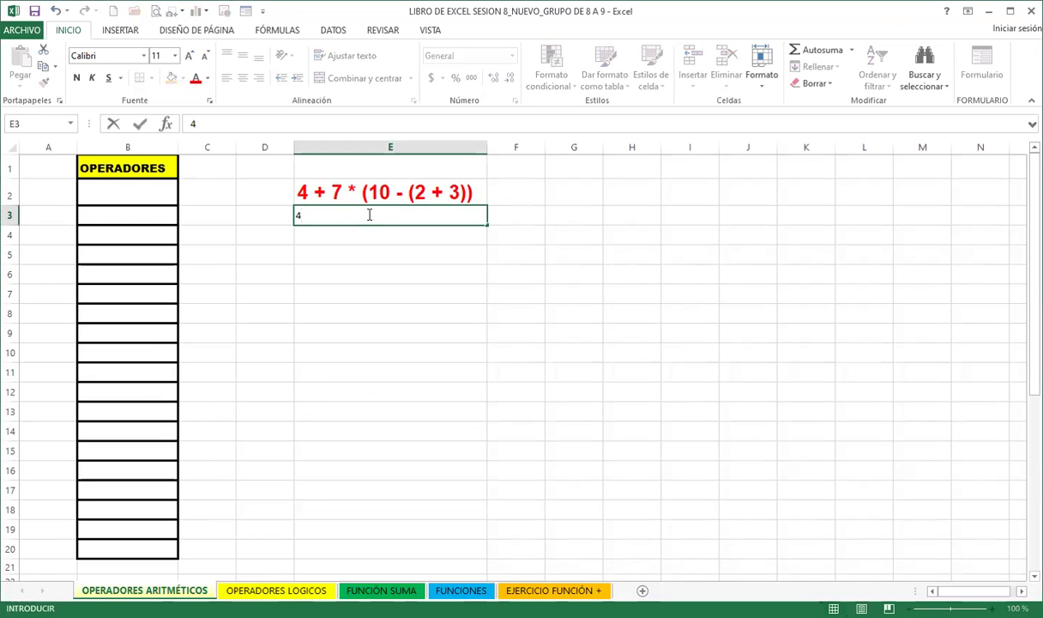
{"action": "key", "text": "BackSpace"}
{"action": "left_click", "coordinate": [380, 250]}
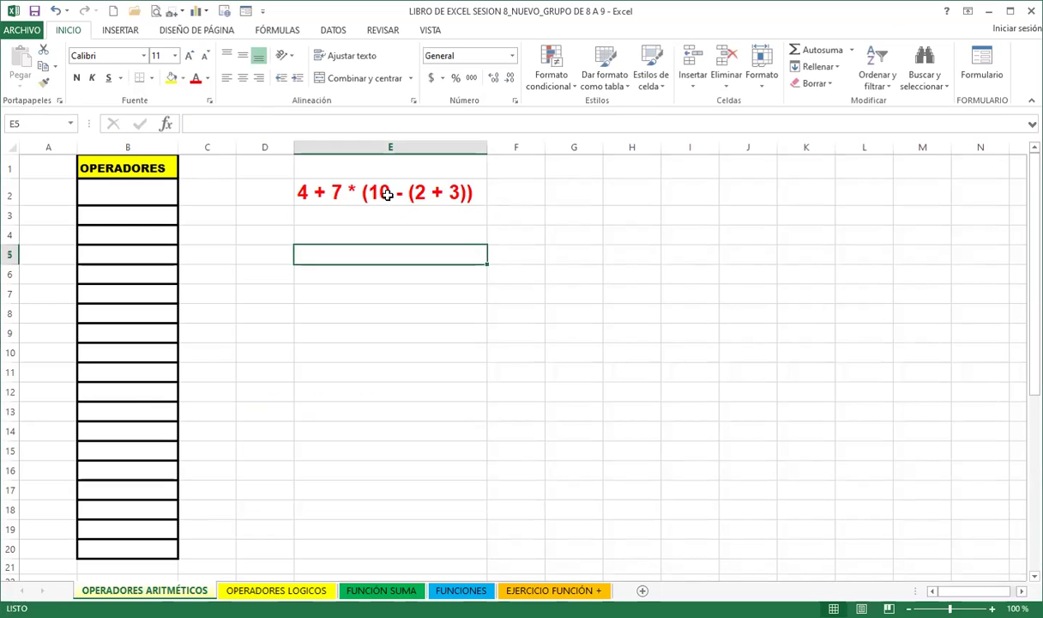
{"action": "left_click", "coordinate": [388, 195]}
{"action": "left_click", "coordinate": [45, 82]}
{"action": "left_click", "coordinate": [338, 213]}
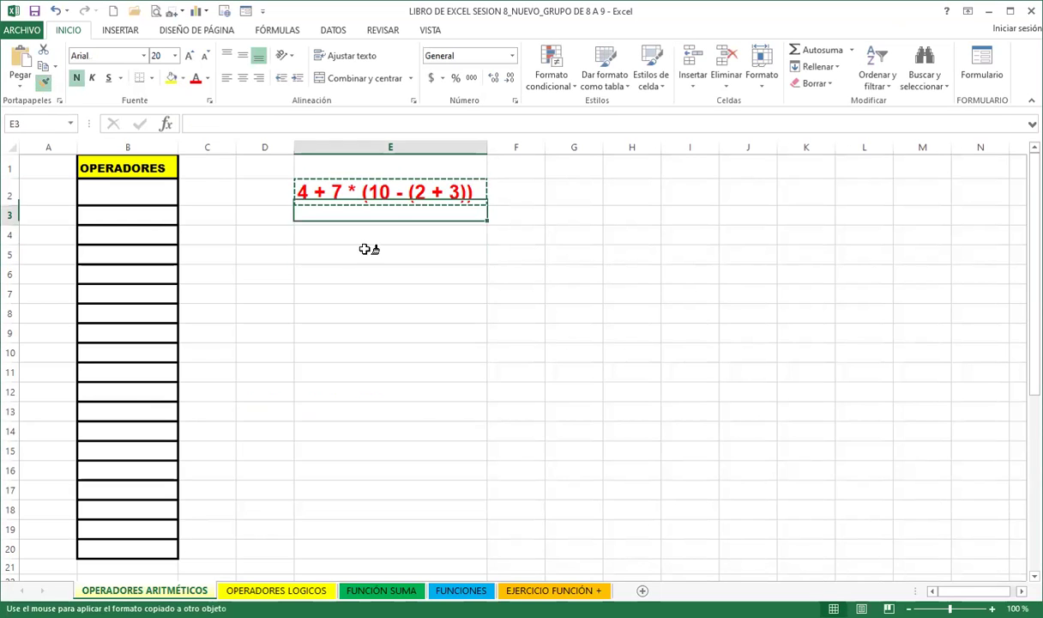
{"action": "left_click_drag", "start_coordinate": [364, 249], "coordinate": [360, 291]}
Enter the worked steps 4+7*(10-5), 4+7*5, 4+35 and 39 in E3 to E6.
{"action": "type", "text": "4+7"}
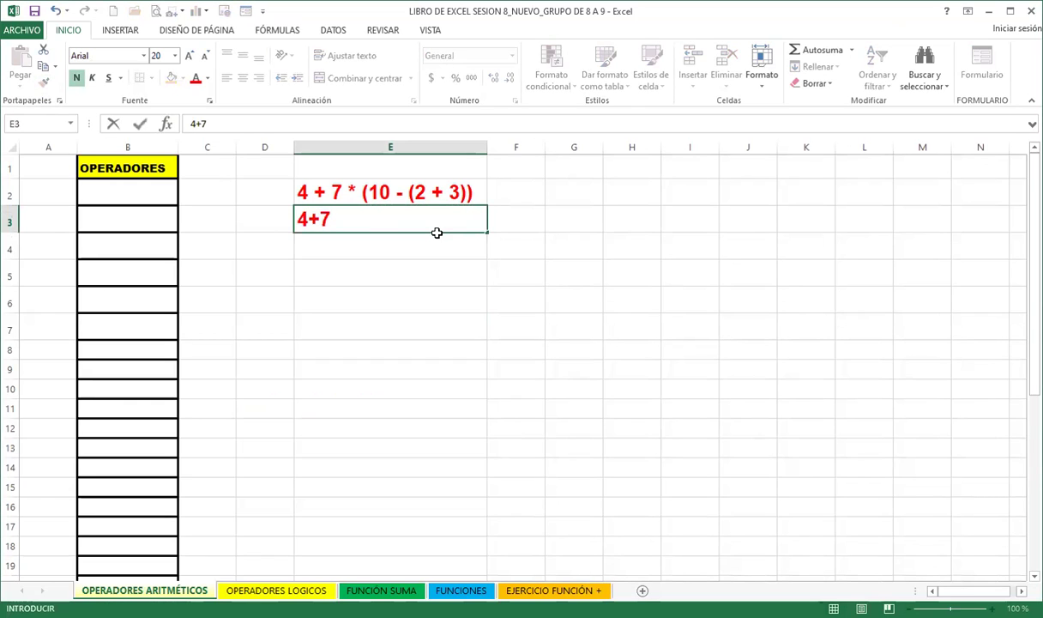
{"action": "type", "text": "*(10"}
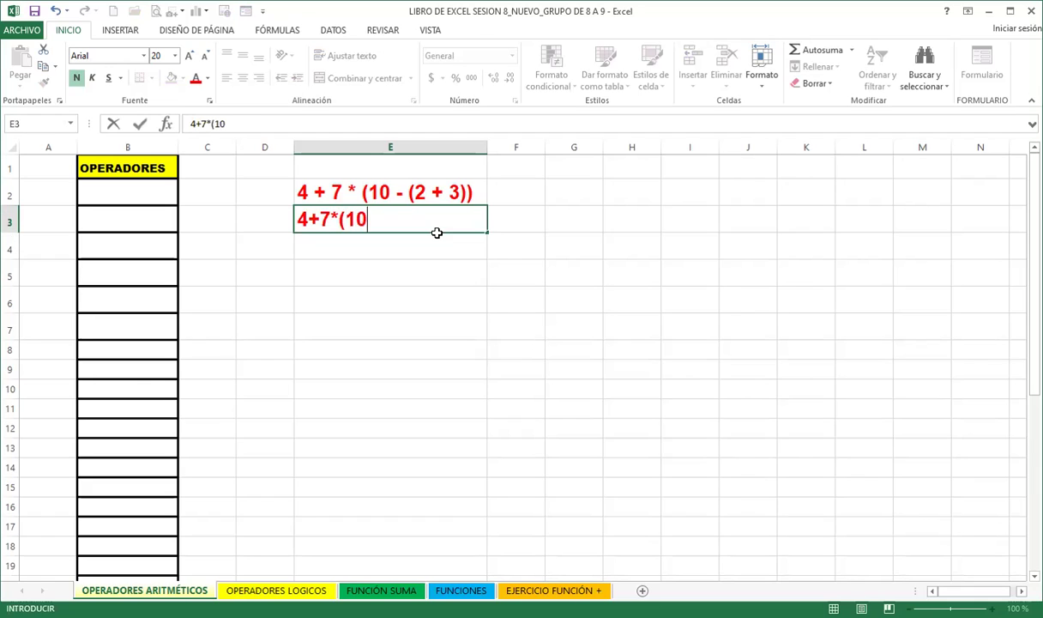
{"action": "type", "text": "-"}
{"action": "type", "text": "5)"}
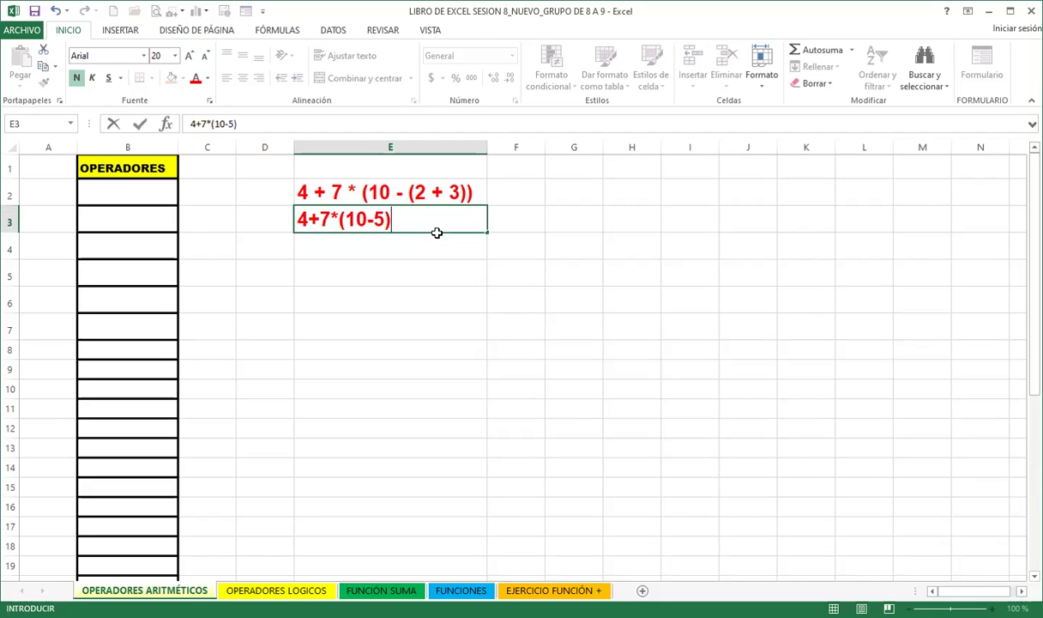
{"action": "key", "text": "Return"}
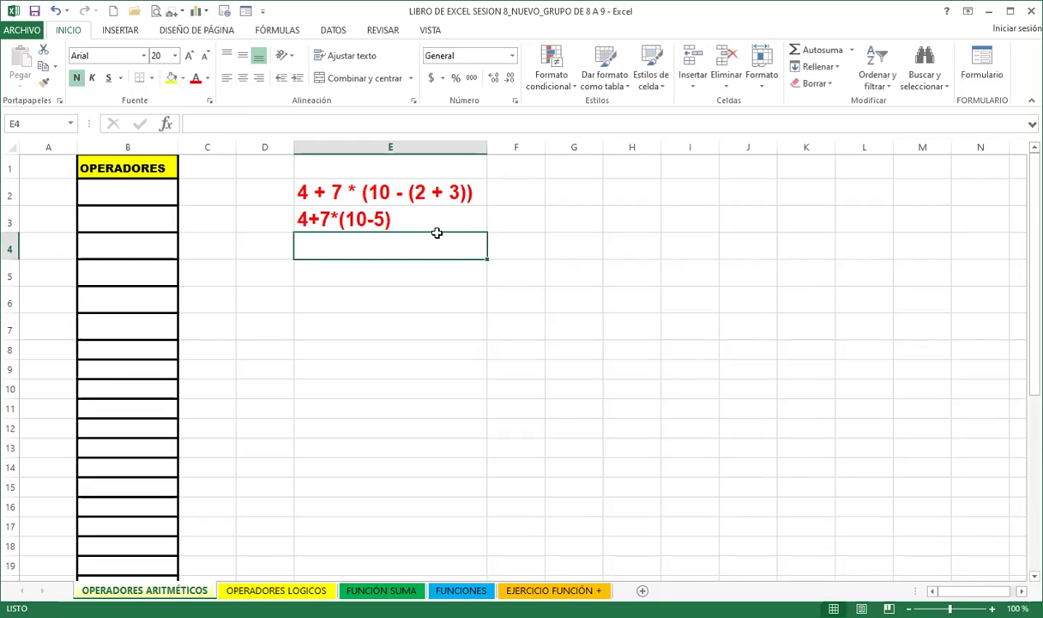
{"action": "type", "text": "4+7"}
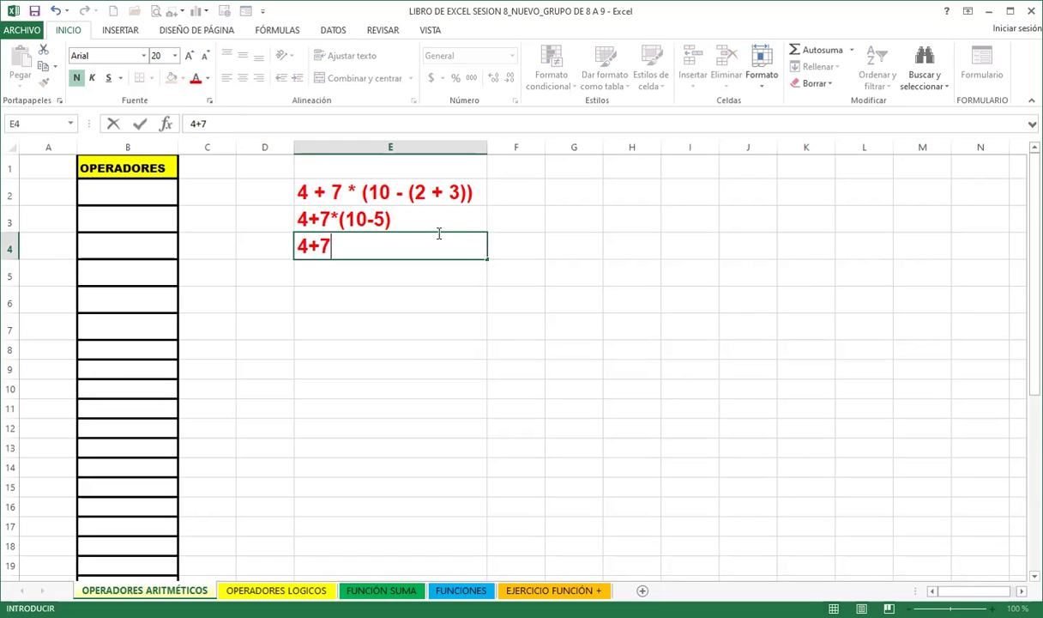
{"action": "type", "text": "*"}
{"action": "type", "text": "5"}
{"action": "key", "text": "Return"}
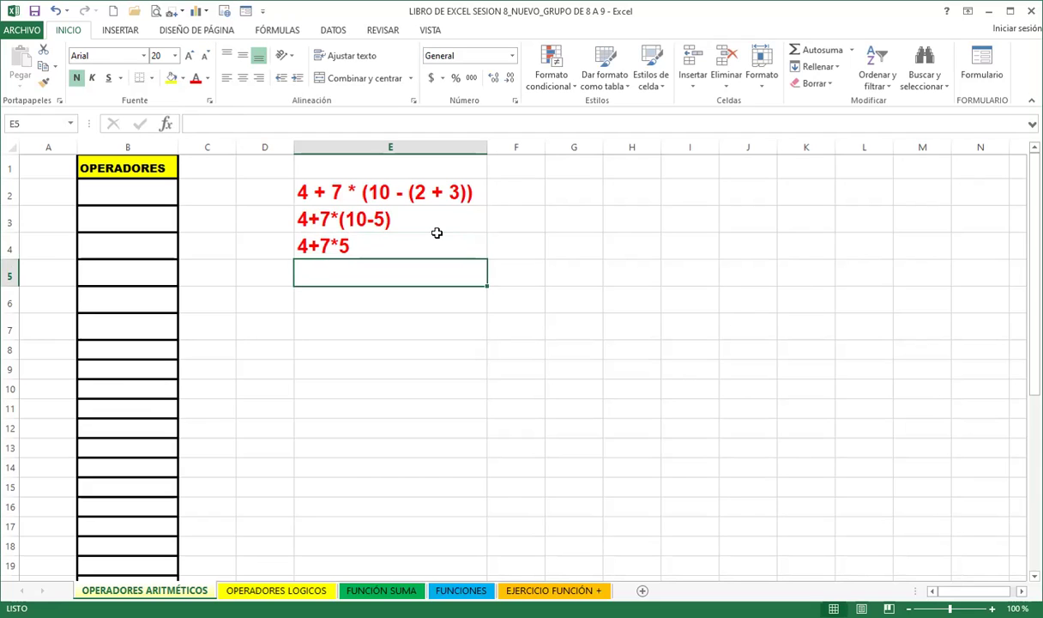
{"action": "type", "text": "4+35"}
{"action": "key", "text": "Return"}
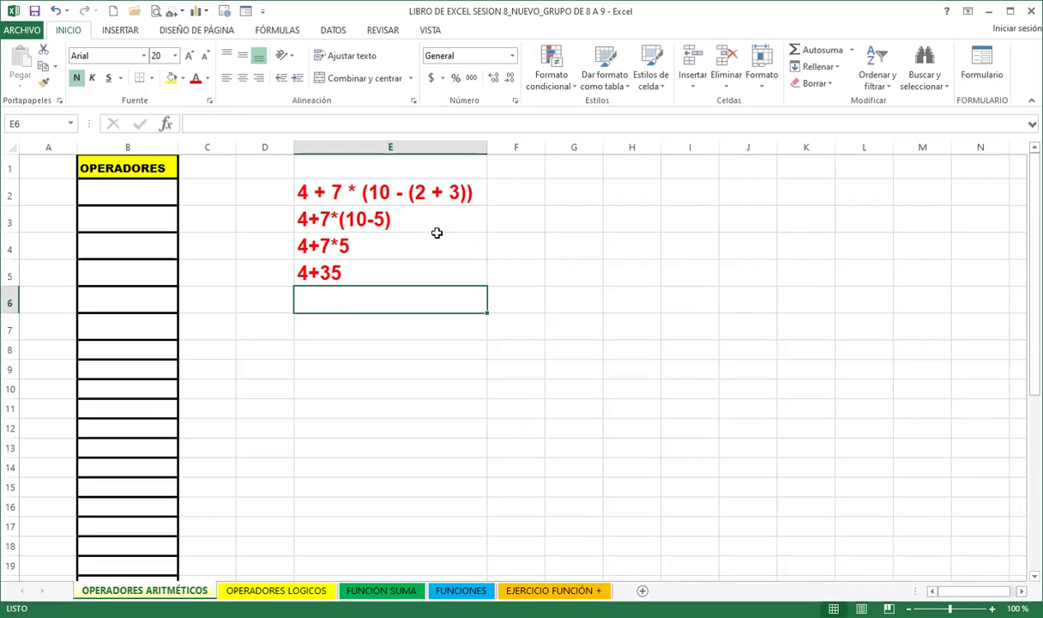
{"action": "type", "text": "39"}
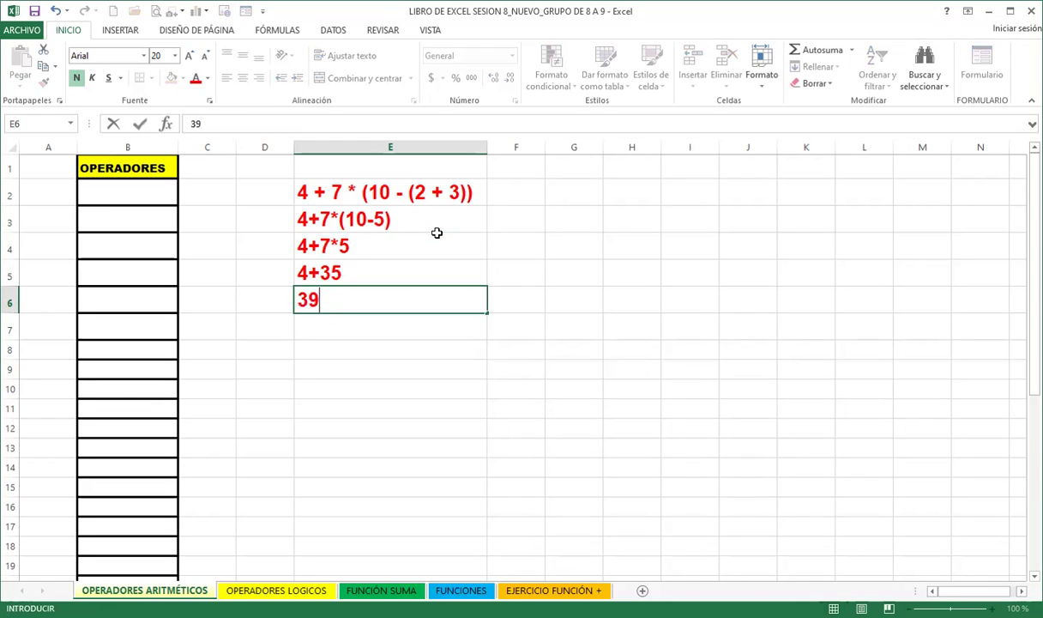
{"action": "key", "text": "Return"}
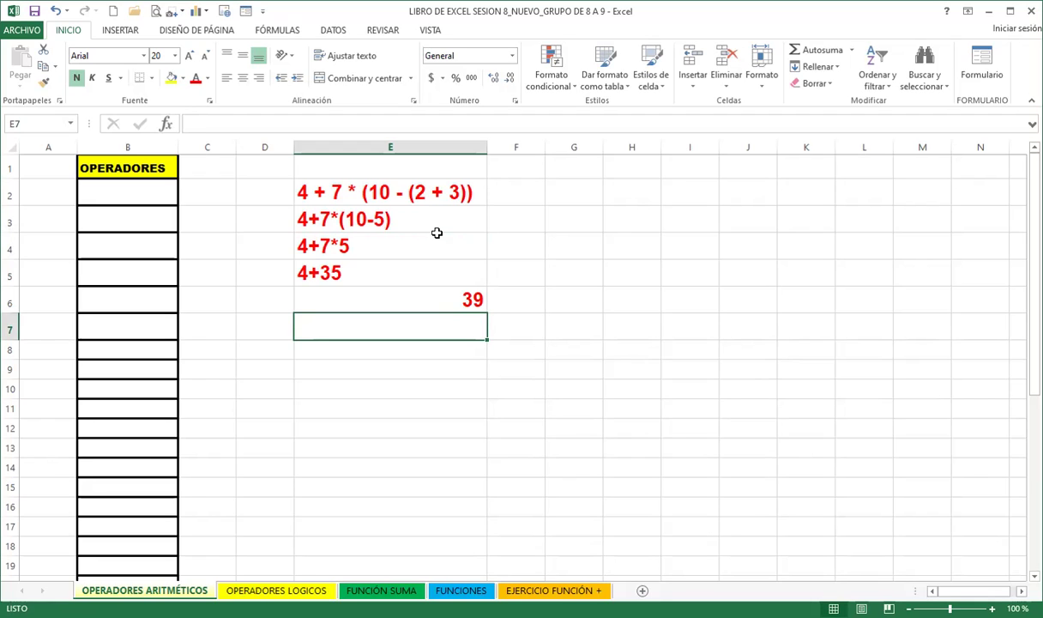
Demonstrate the formula =12+5 in I4, then clear it.
{"action": "left_click", "coordinate": [693, 249]}
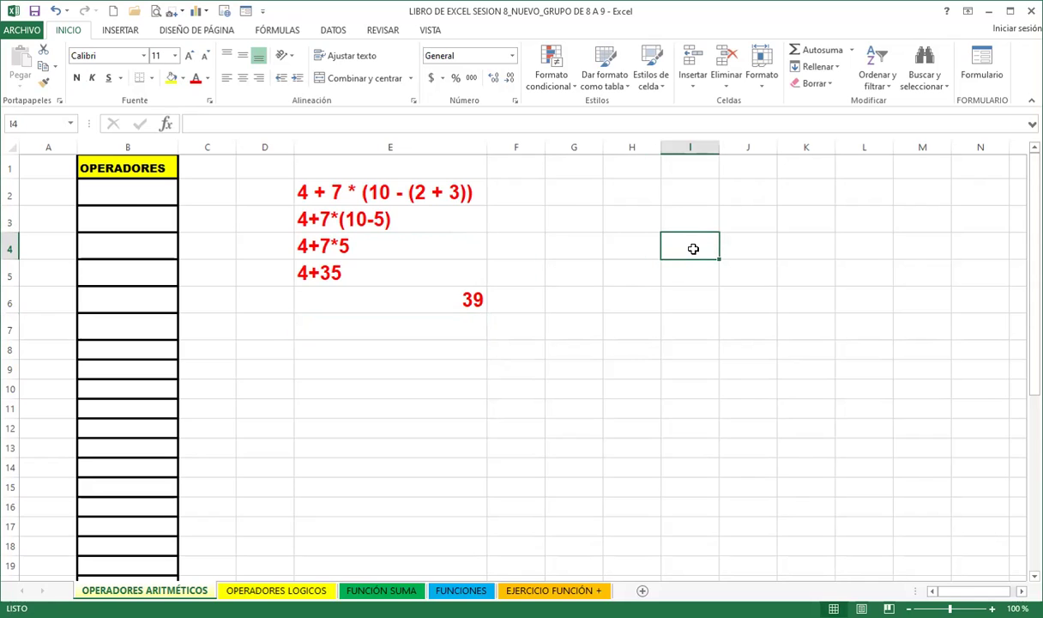
{"action": "type", "text": "=12+"}
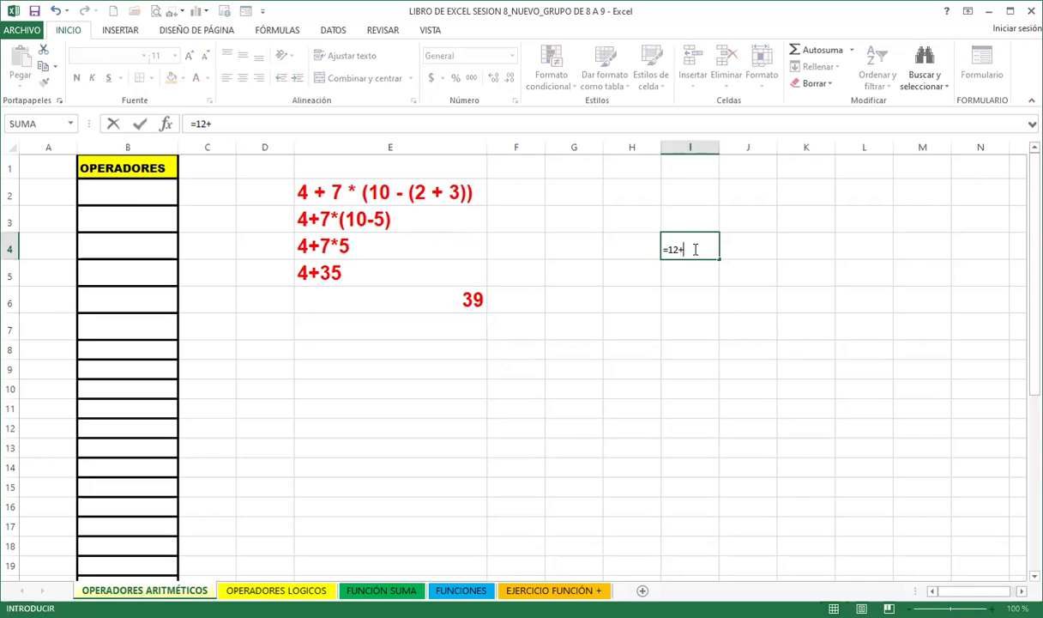
{"action": "type", "text": "5"}
{"action": "key", "text": "Return"}
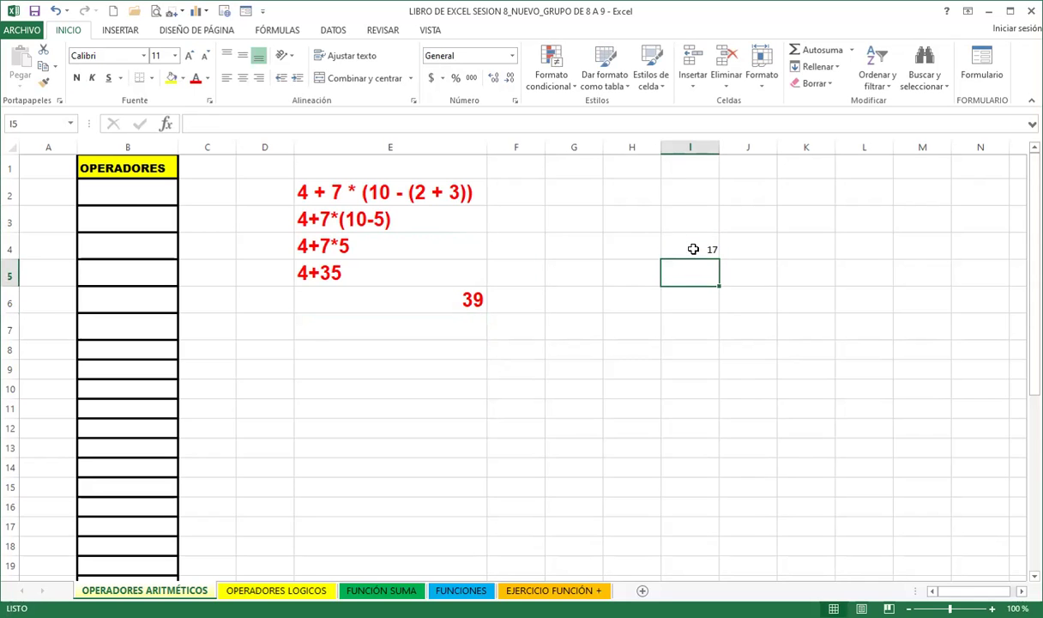
{"action": "left_click", "coordinate": [693, 249]}
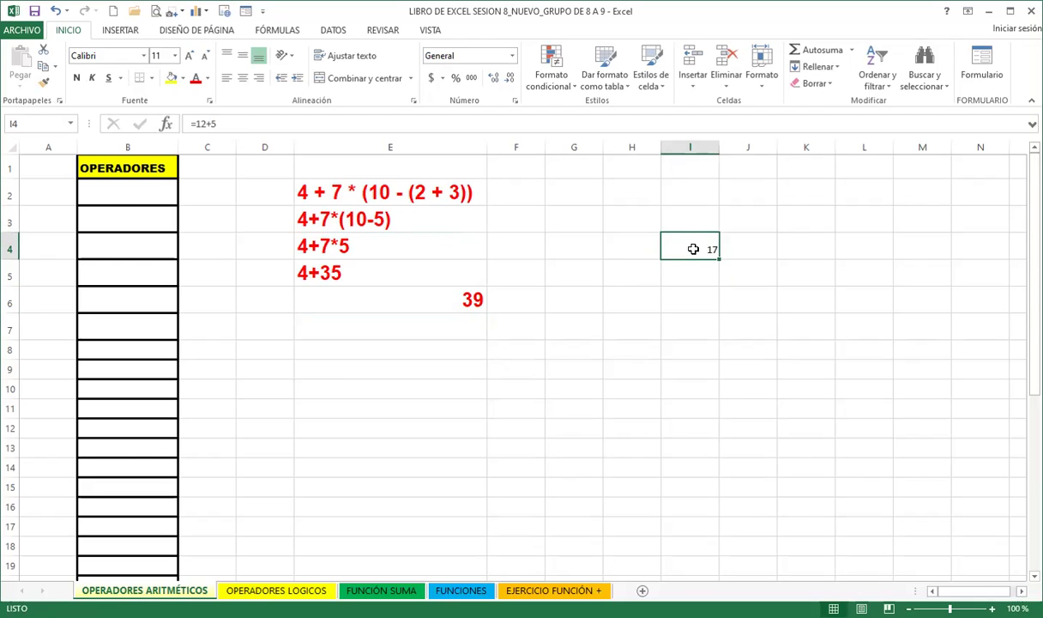
{"action": "key", "text": "Delete"}
Prefix the E2 expression with = so it calculates 39.
{"action": "left_click", "coordinate": [438, 307]}
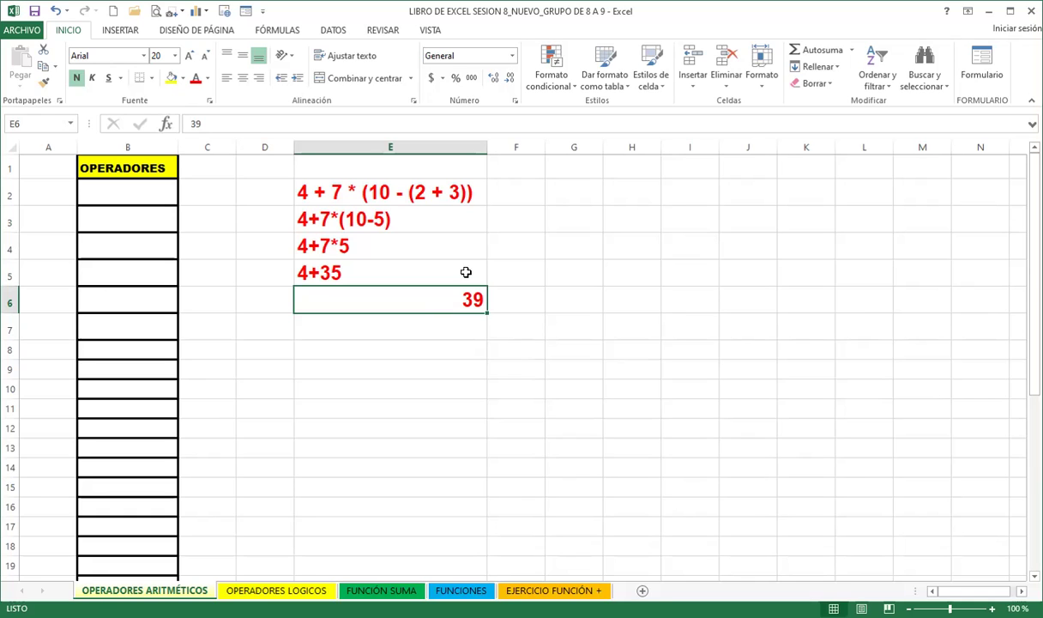
{"action": "left_click", "coordinate": [343, 190]}
{"action": "double_click", "coordinate": [301, 192]}
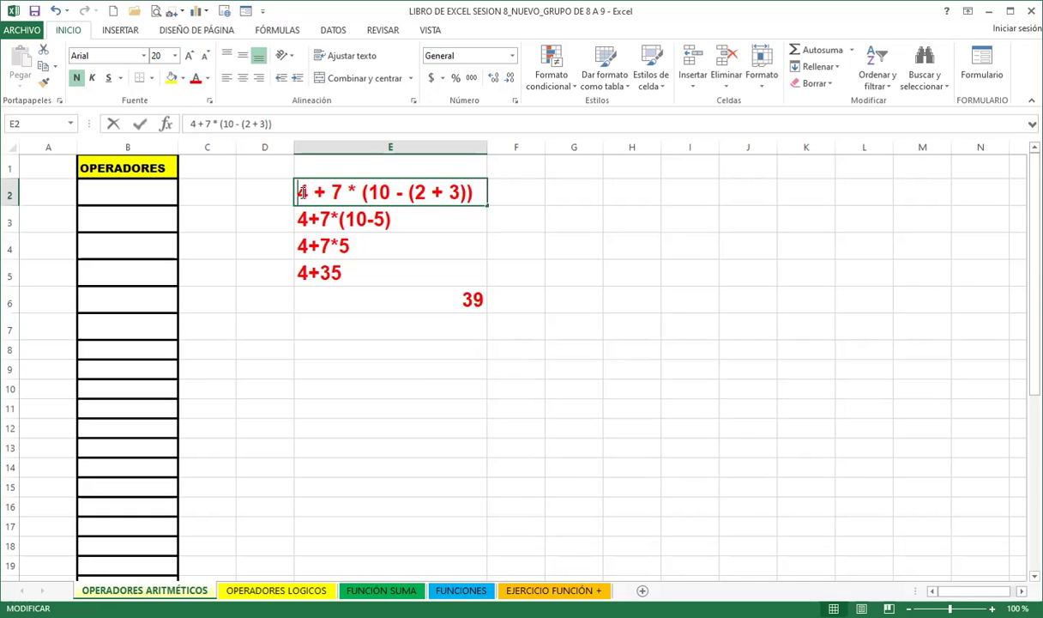
{"action": "type", "text": "="}
{"action": "key", "text": "Return"}
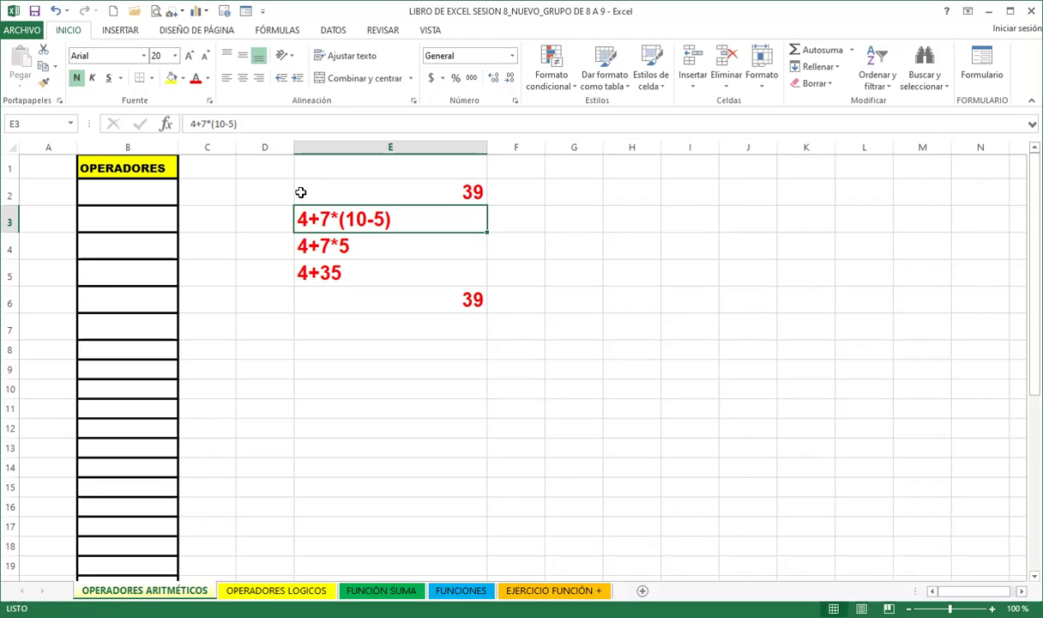
{"action": "left_click", "coordinate": [405, 188]}
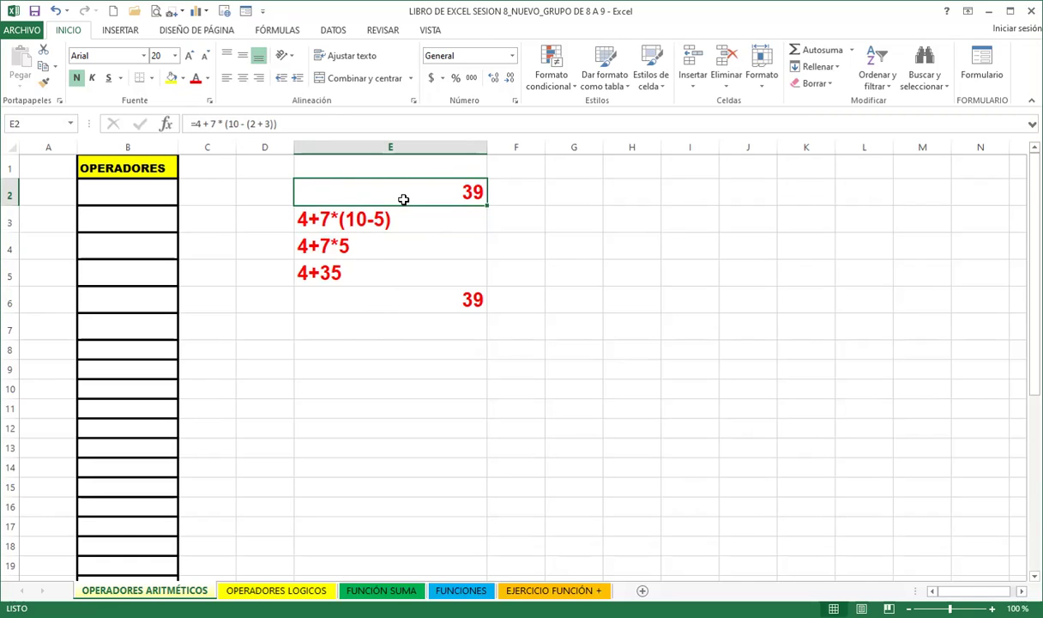
Step E2 through Evaluar fórmula: 2+3, 10-5, 7*5, then 4+35 giving 39.
{"action": "left_click", "coordinate": [280, 34]}
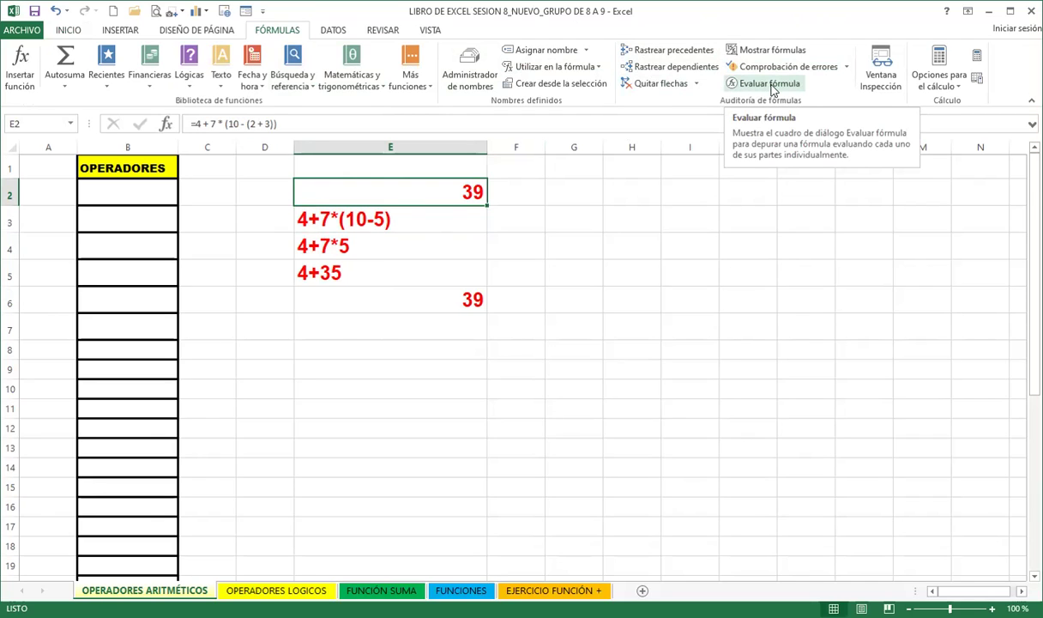
{"action": "left_click", "coordinate": [769, 84]}
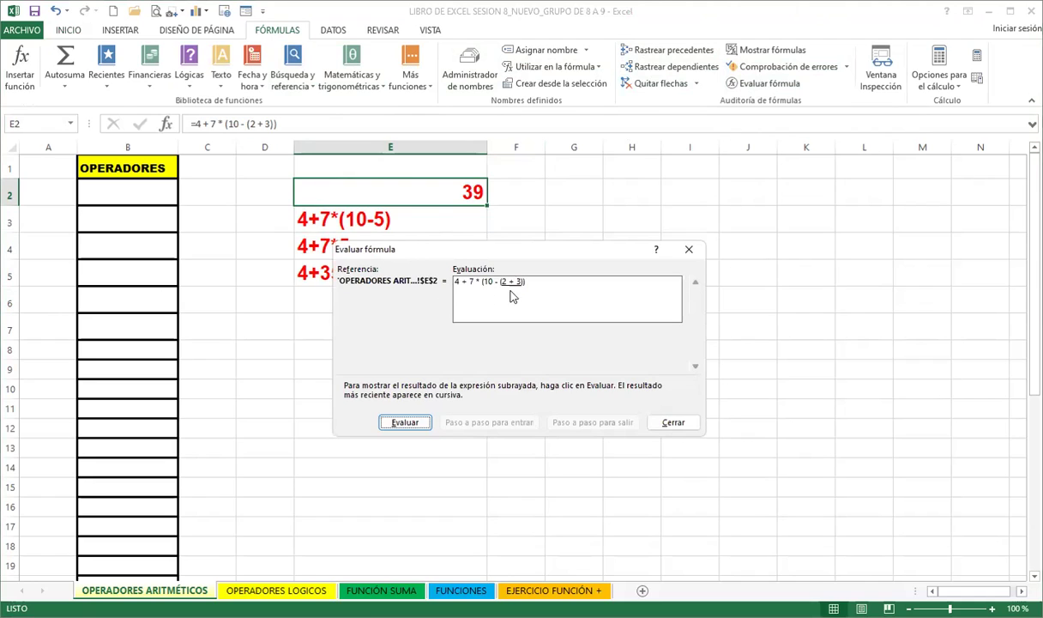
{"action": "left_click_drag", "start_coordinate": [554, 257], "coordinate": [547, 197]}
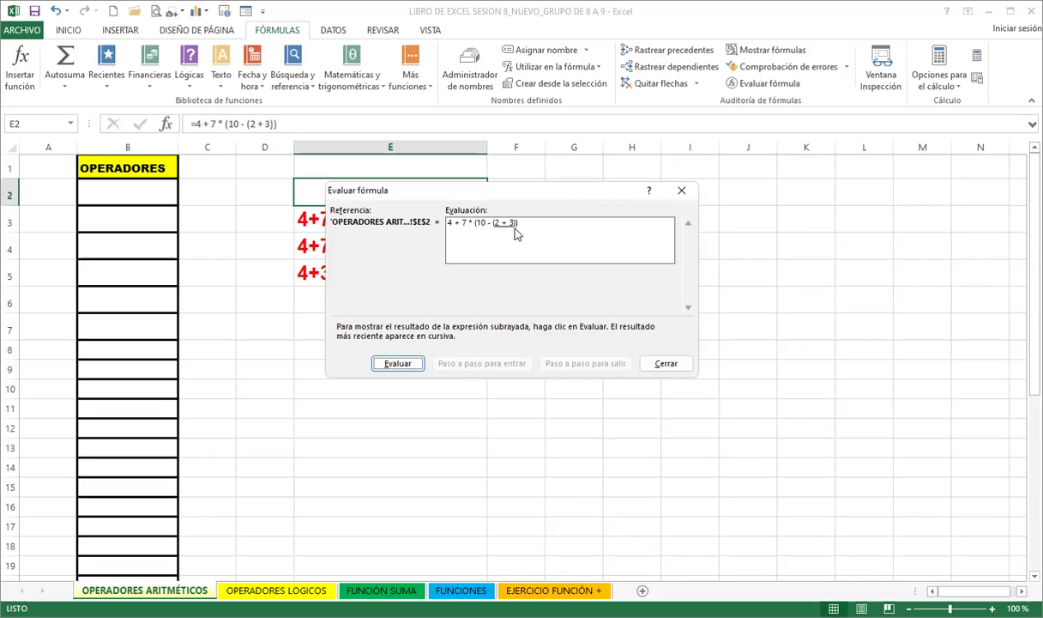
{"action": "left_click", "coordinate": [395, 363]}
{"action": "left_click", "coordinate": [394, 363]}
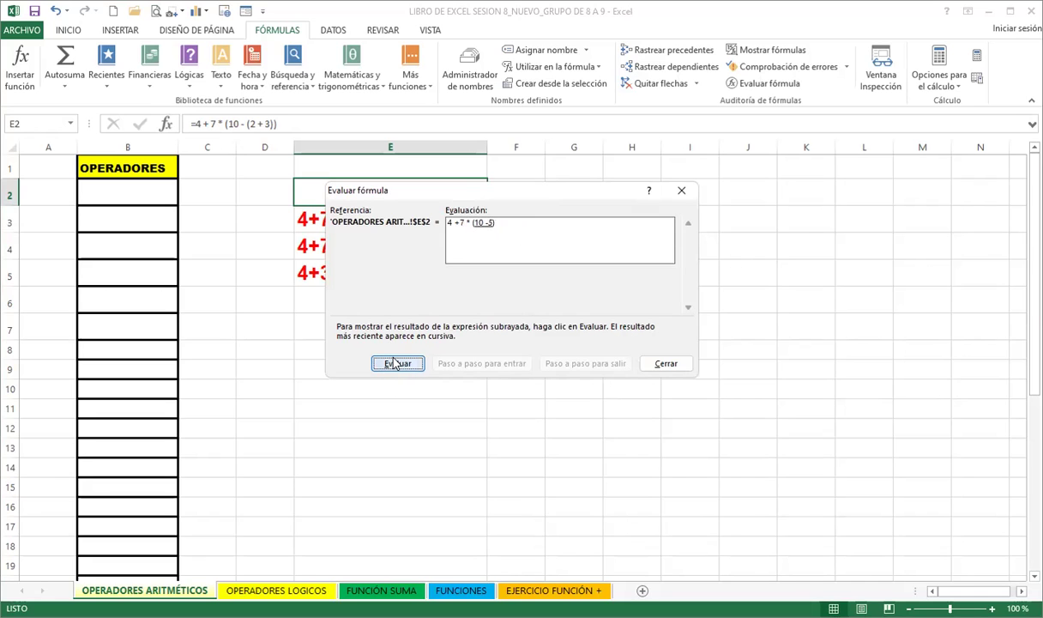
{"action": "left_click", "coordinate": [395, 363]}
{"action": "left_click", "coordinate": [395, 363]}
{"action": "left_click", "coordinate": [395, 363]}
{"action": "left_click", "coordinate": [395, 363]}
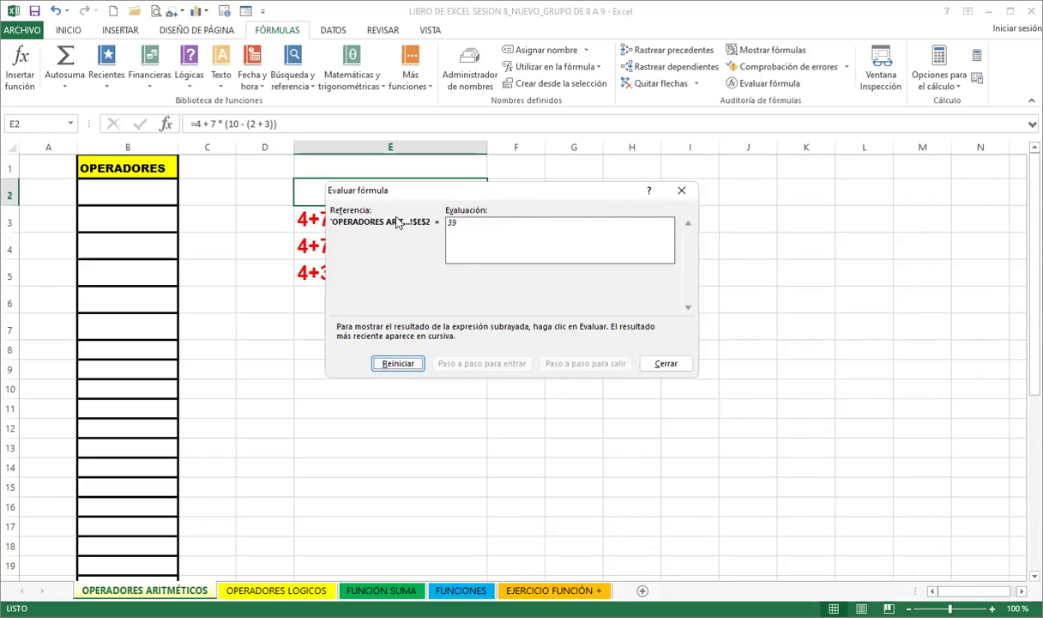
Close the formula evaluation and select cell B2 on the operators sheet.
{"action": "left_click", "coordinate": [682, 191]}
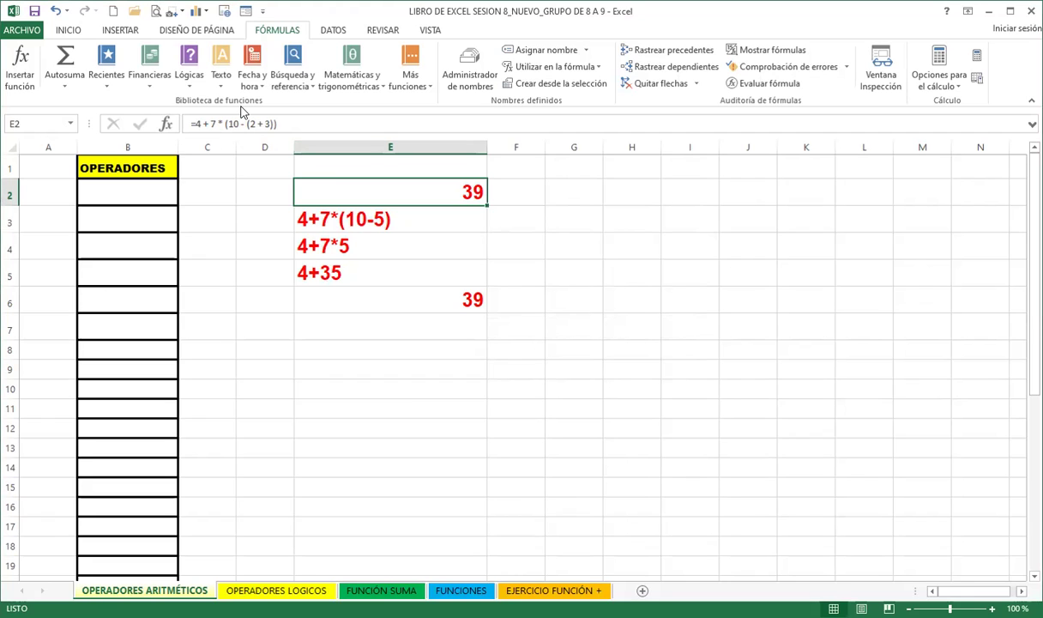
{"action": "left_click", "coordinate": [79, 196]}
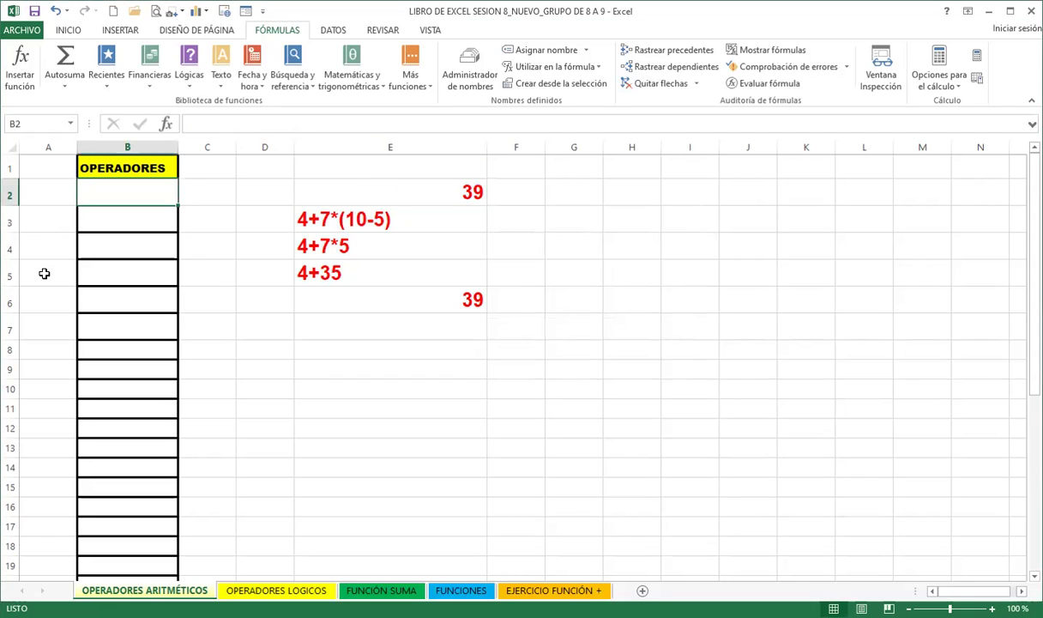
{"action": "scroll", "coordinate": [11, 316], "scroll_direction": "up", "scroll_amount": 1}
{"action": "scroll", "coordinate": [78, 314], "scroll_direction": "up", "scroll_amount": 1}
Enter =12+5*7/10+20, =45*8-10/20, =12+5 and =12+5+5+7+5+10 in B2 to B5.
{"action": "scroll", "coordinate": [77, 305], "scroll_direction": "up", "scroll_amount": 1}
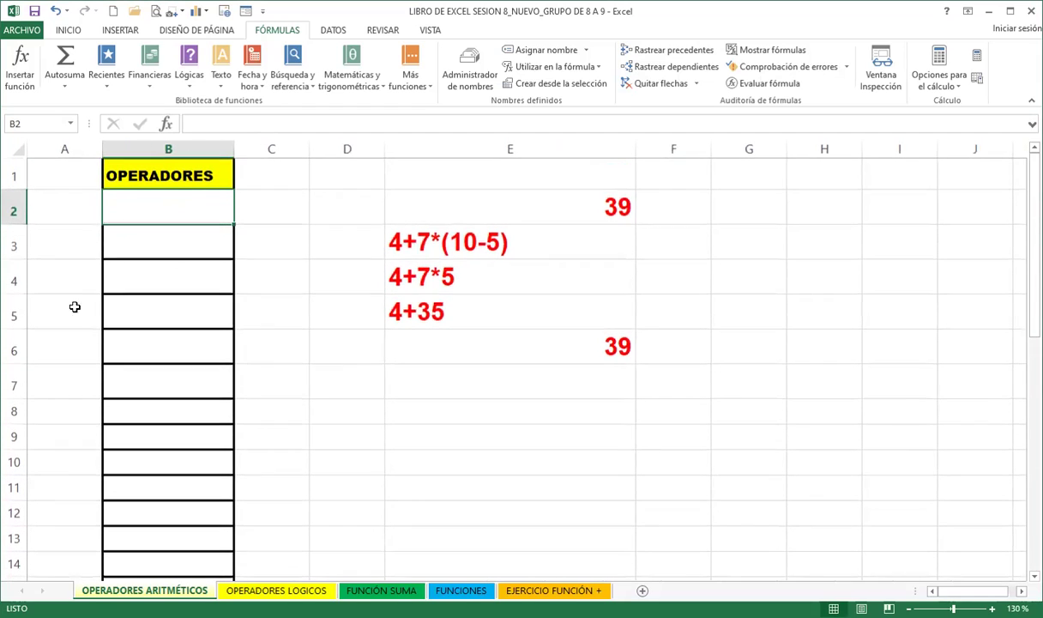
{"action": "type", "text": "="}
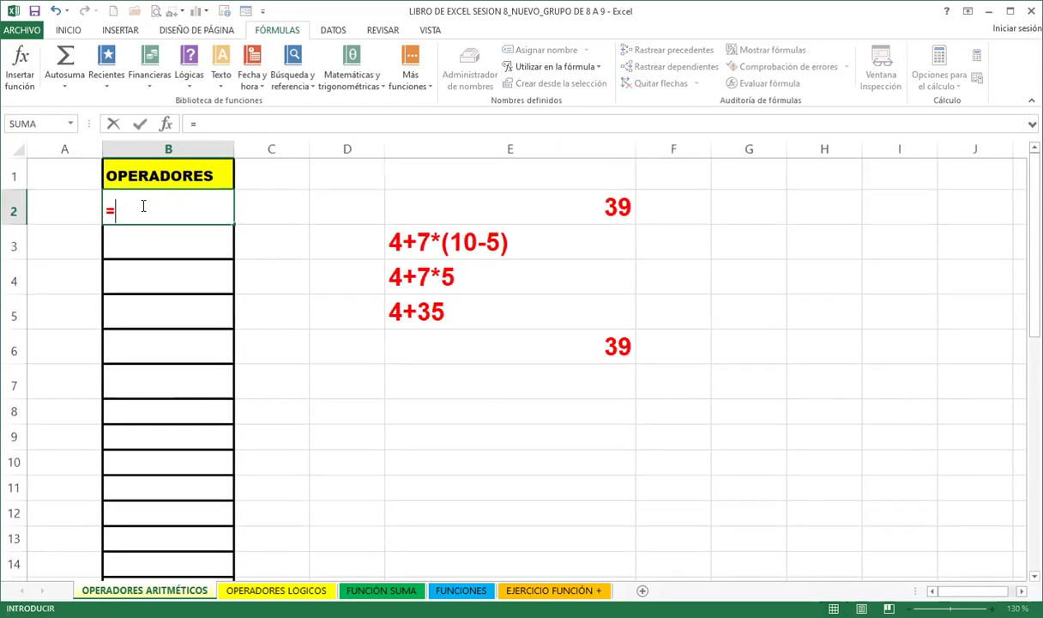
{"action": "type", "text": "12+5*7/10"}
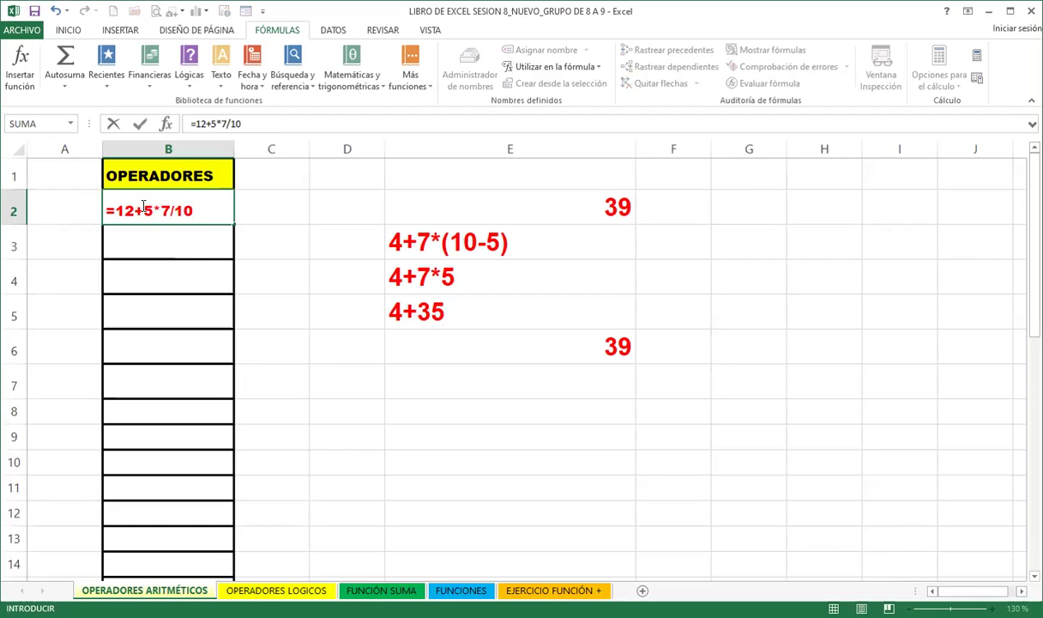
{"action": "type", "text": "+20"}
{"action": "key", "text": "Return"}
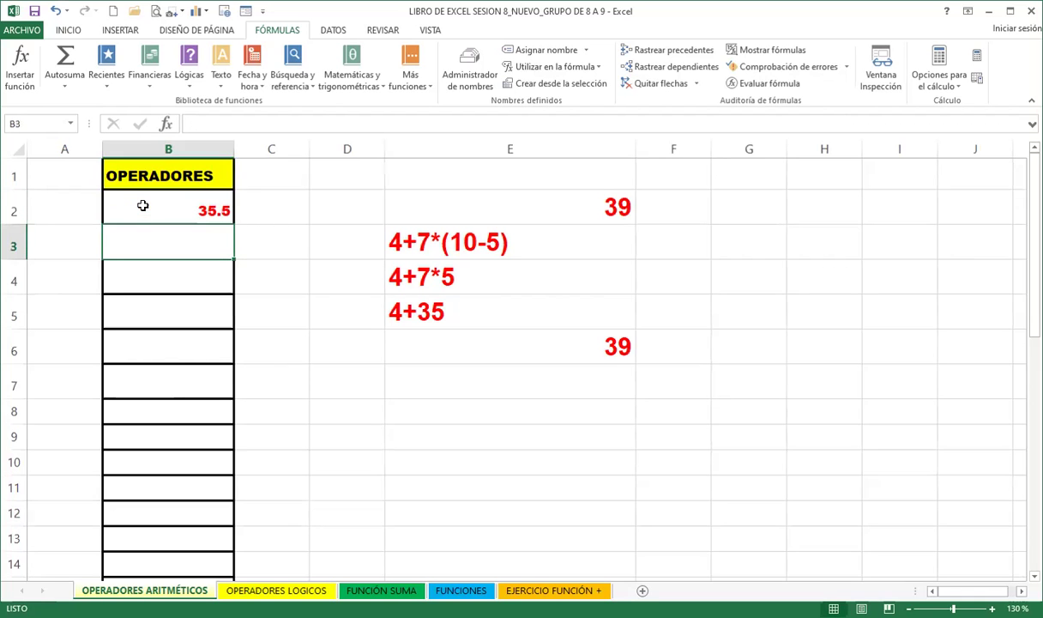
{"action": "type", "text": "=45*8-10/20"}
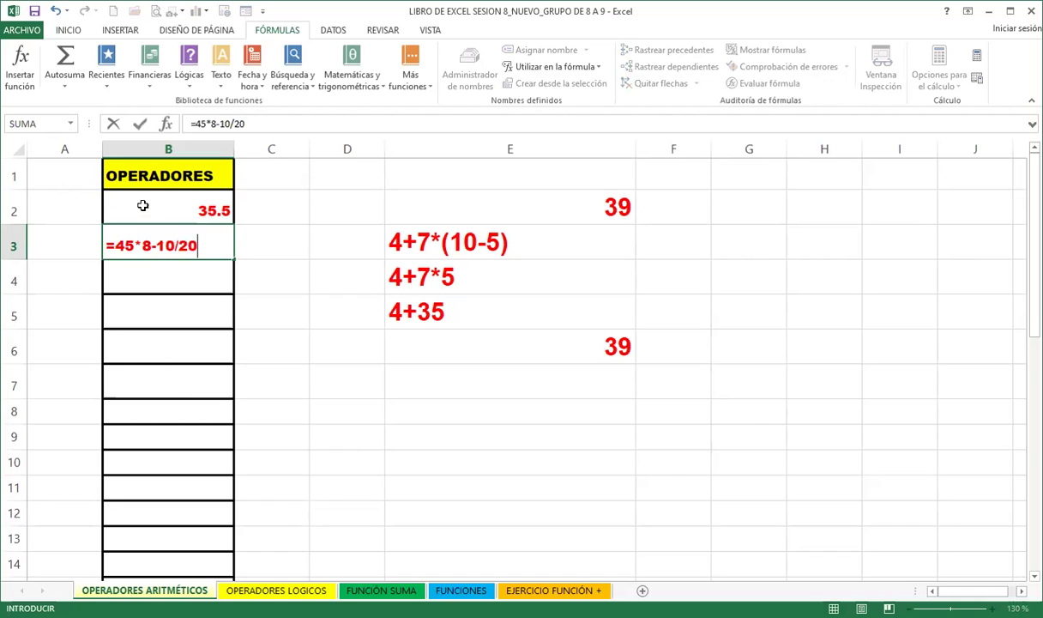
{"action": "key", "text": "Return"}
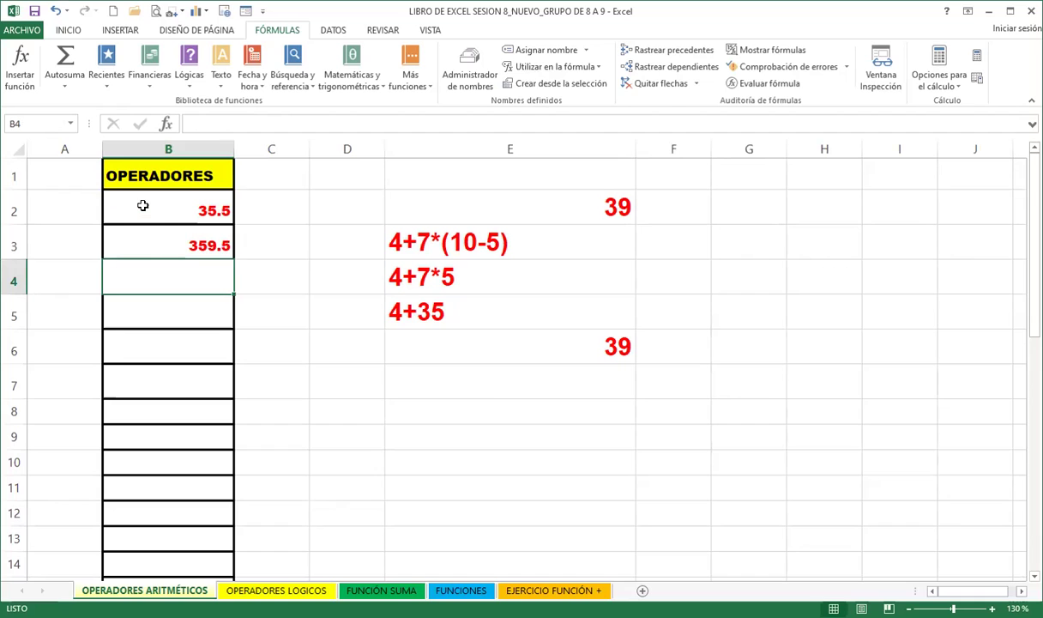
{"action": "type", "text": "=12+5"}
{"action": "key", "text": "Return"}
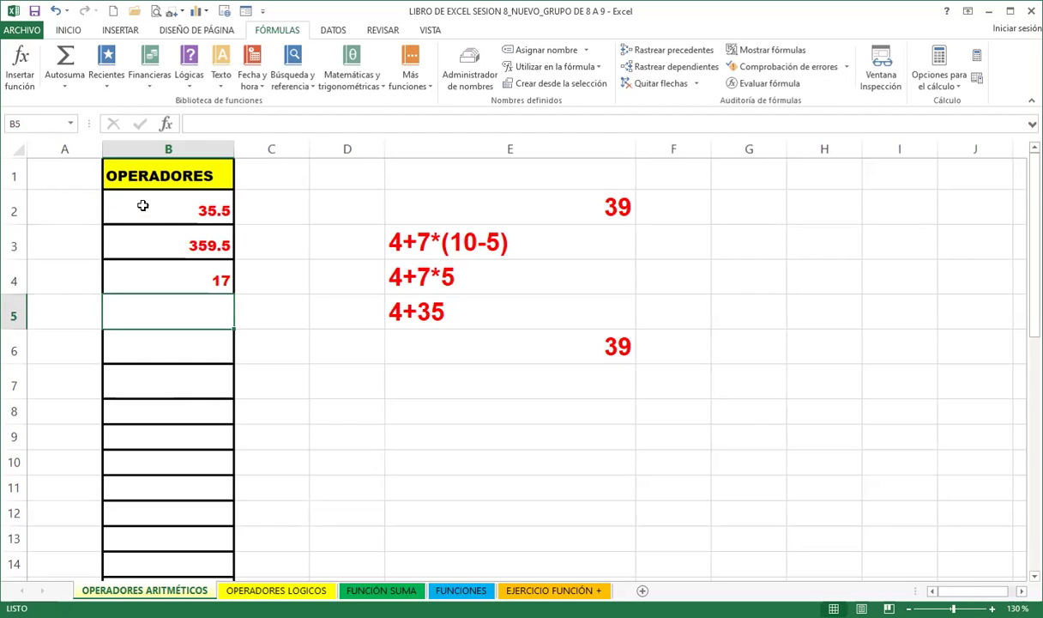
{"action": "type", "text": "=12+5+5+7+5+10"}
{"action": "key", "text": "Return"}
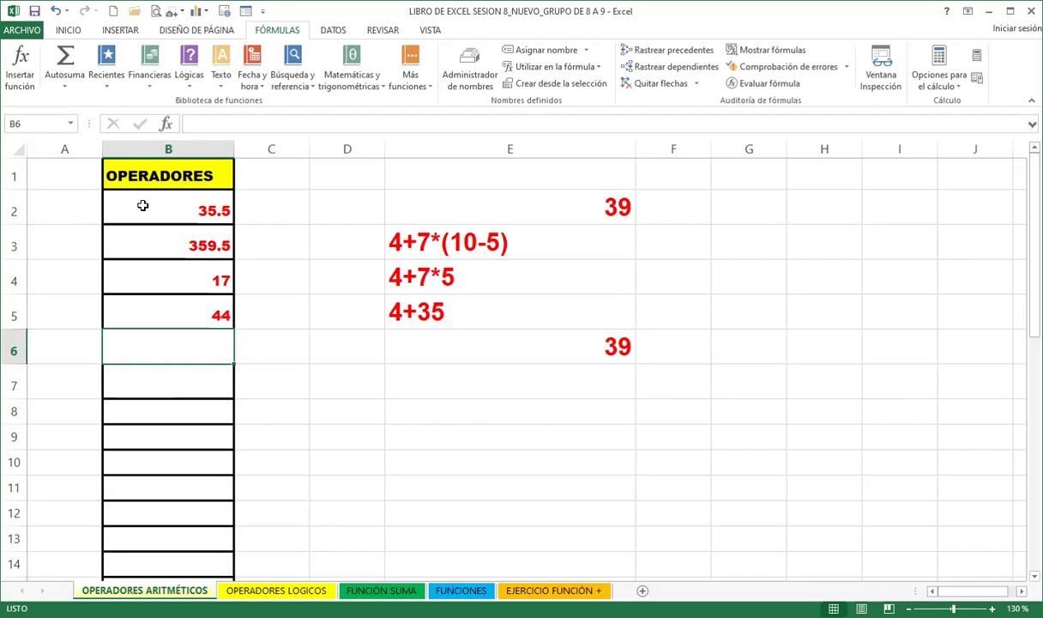
Review the formulas in B3 and B5 by moving between the cells.
{"action": "key", "text": "Up"}
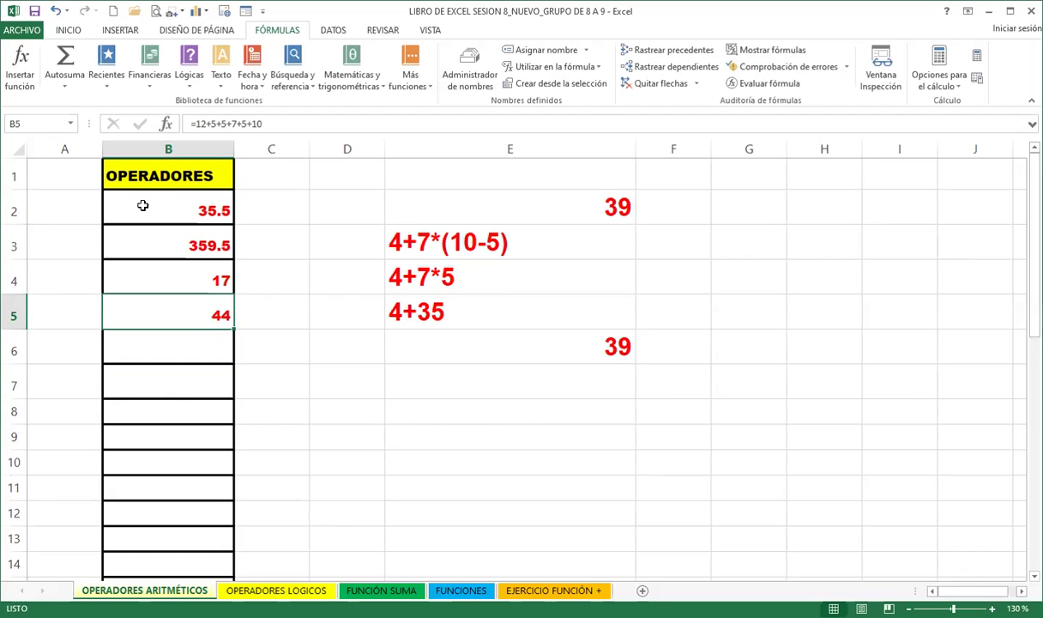
{"action": "key", "text": "Up"}
{"action": "key", "text": "Up"}
{"action": "key", "text": "Down"}
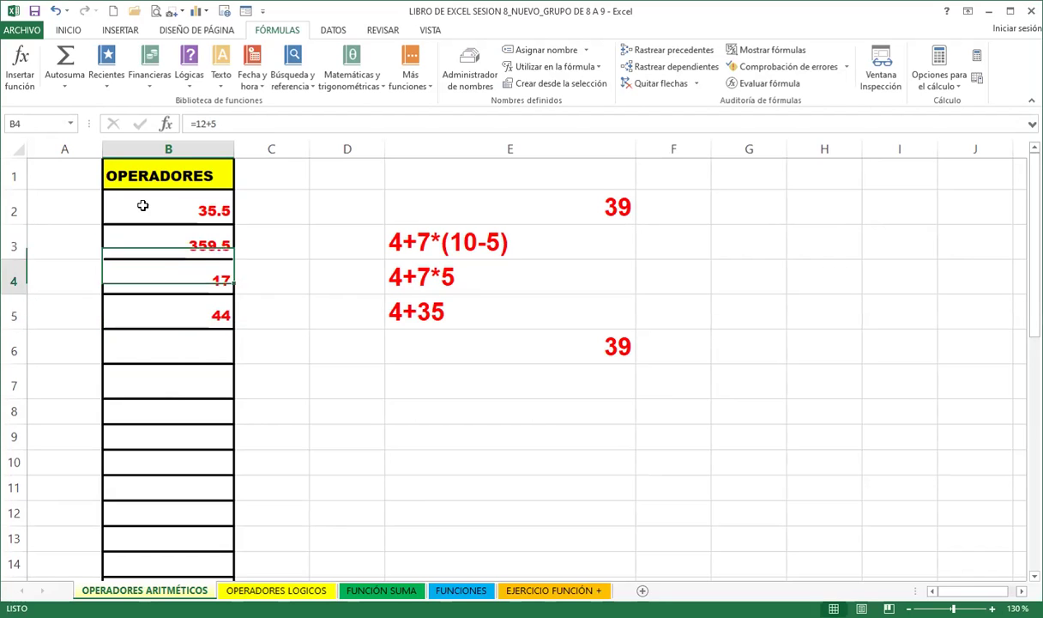
{"action": "key", "text": "Down"}
{"action": "key", "text": "Down"}
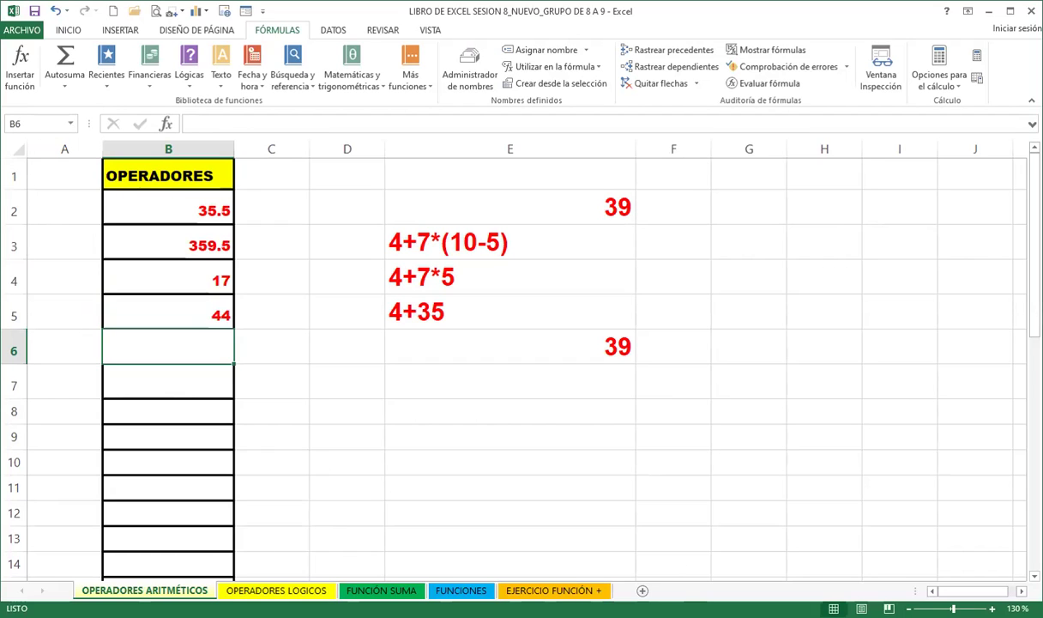
Enter =10^2 in B6 so it shows 100.
{"action": "type", "text": "10"}
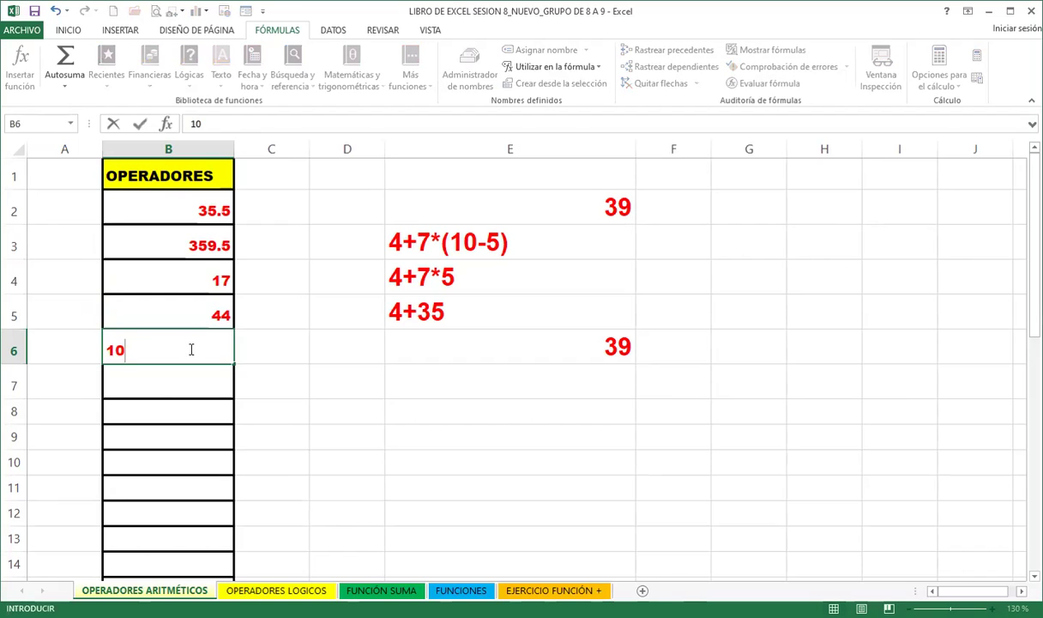
{"action": "key", "text": "BackSpace"}
{"action": "type", "text": "="}
{"action": "key", "text": "BackSpace"}
{"action": "key", "text": "BackSpace"}
{"action": "type", "text": "=10"}
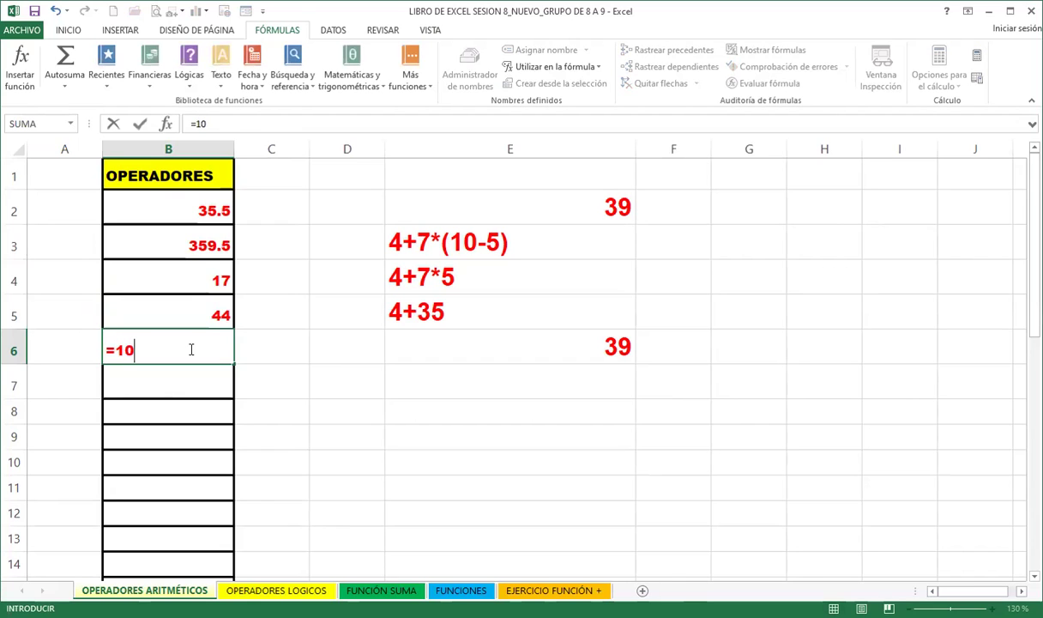
{"action": "type", "text": "^"}
{"action": "type", "text": "2"}
{"action": "key", "text": "Return"}
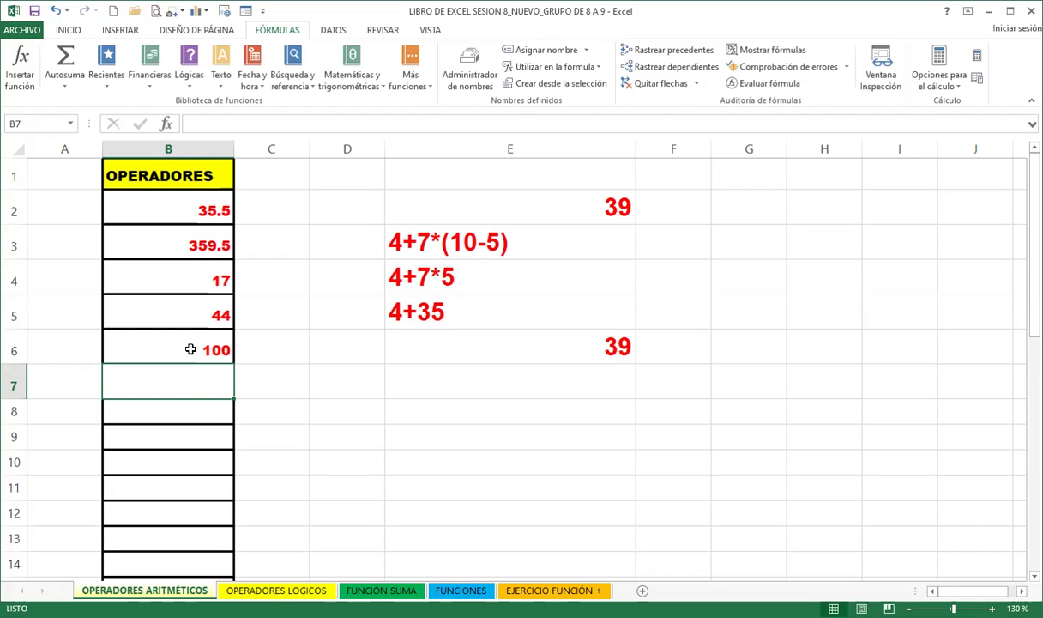
Enter +12+5+8+7/5 in B7, returning 26.4, and recheck it.
{"action": "type", "text": "+"}
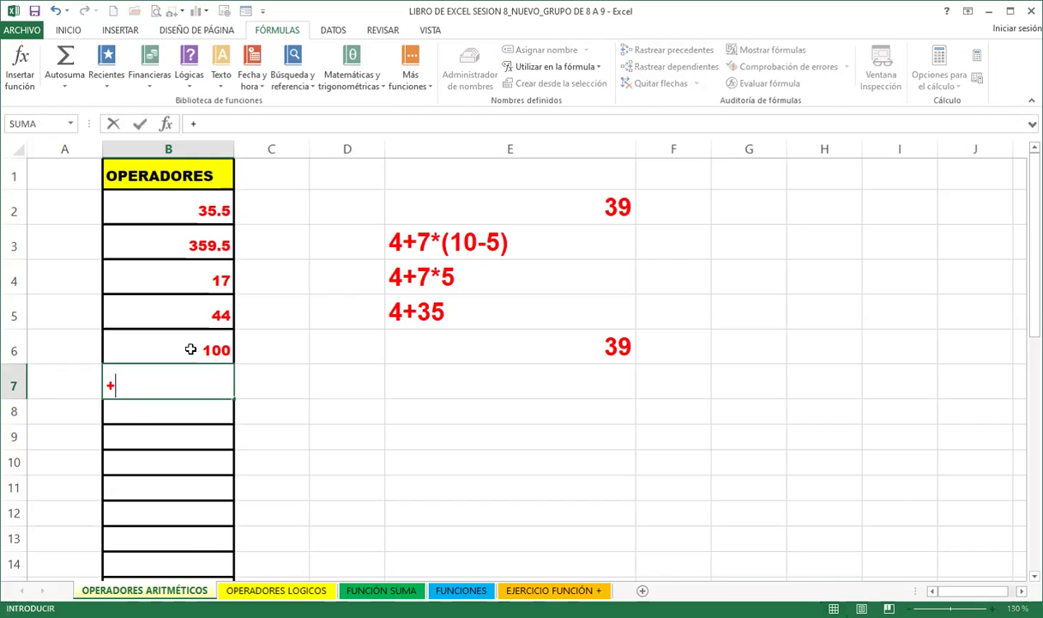
{"action": "type", "text": "12+5+8+7/5"}
{"action": "key", "text": "Return"}
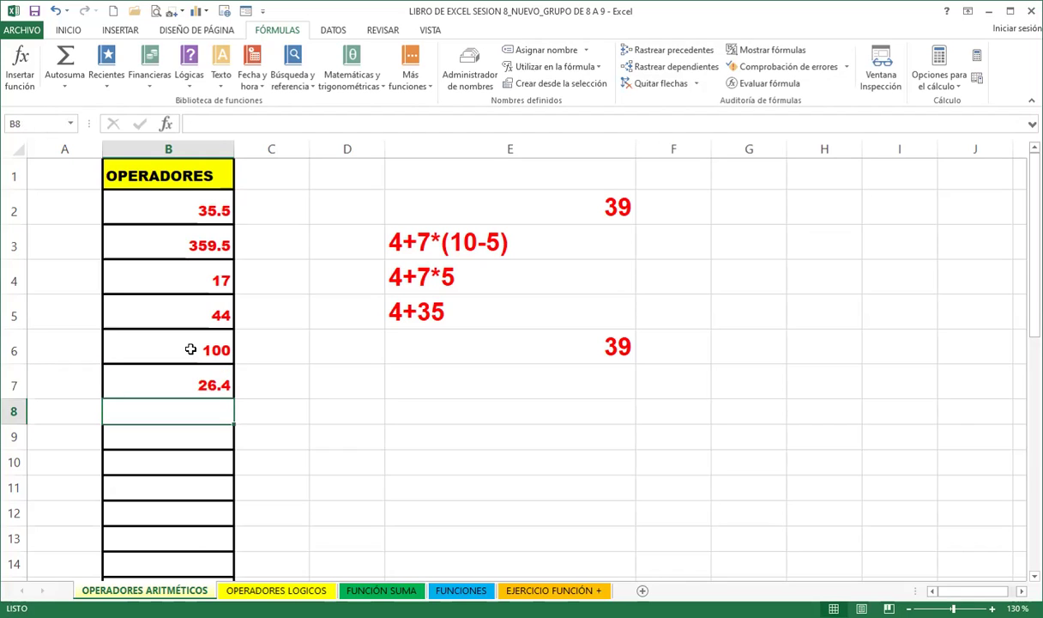
{"action": "key", "text": "Up"}
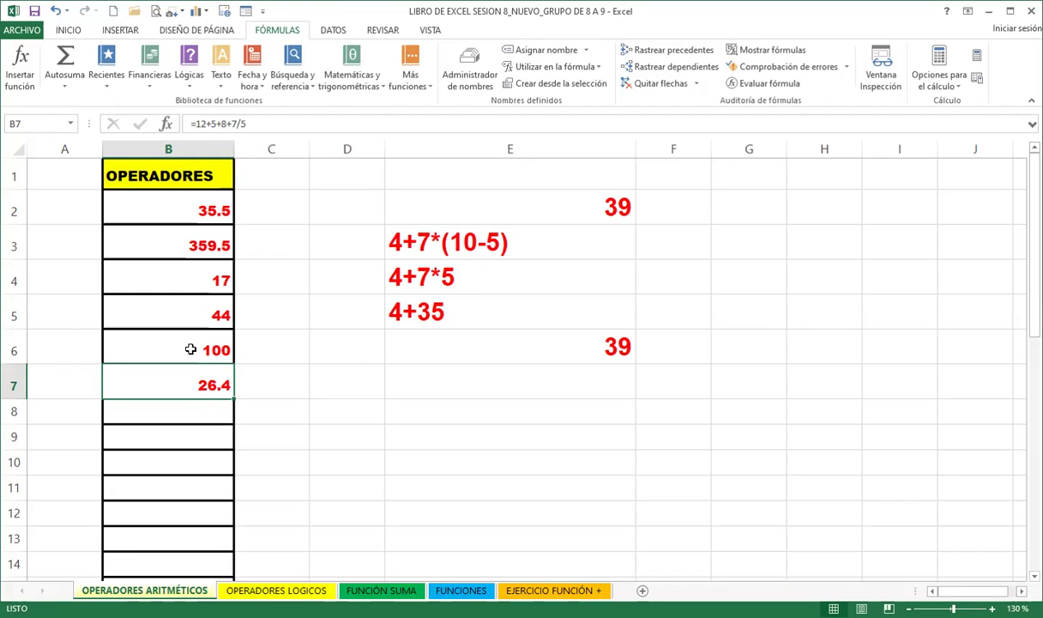
Enter the malformed formula +45+/8*12 in B8, triggering Excel's correction prompt.
{"action": "left_click", "coordinate": [197, 408]}
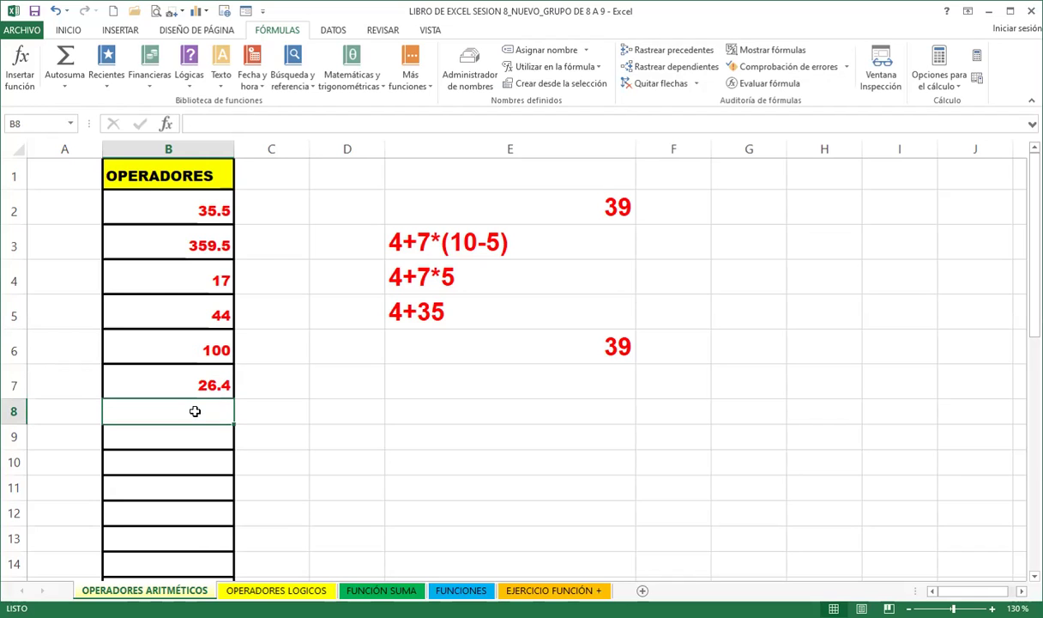
{"action": "scroll", "coordinate": [49, 426], "scroll_direction": "up", "scroll_amount": 2, "text": "ctrl"}
{"action": "scroll", "coordinate": [47, 424], "scroll_direction": "up", "scroll_amount": 1, "text": "ctrl"}
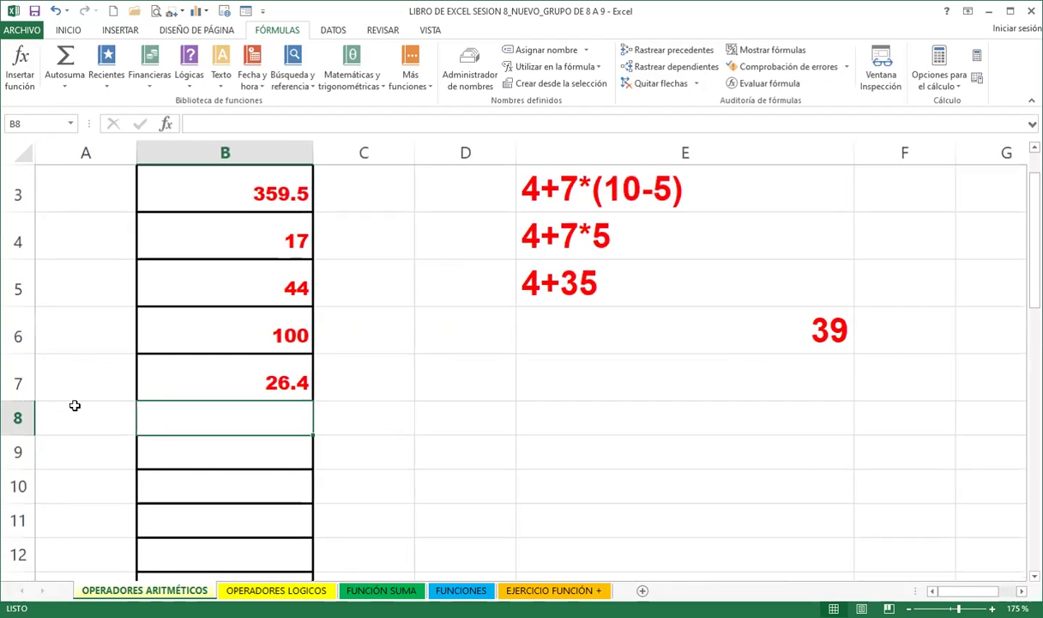
{"action": "type", "text": "="}
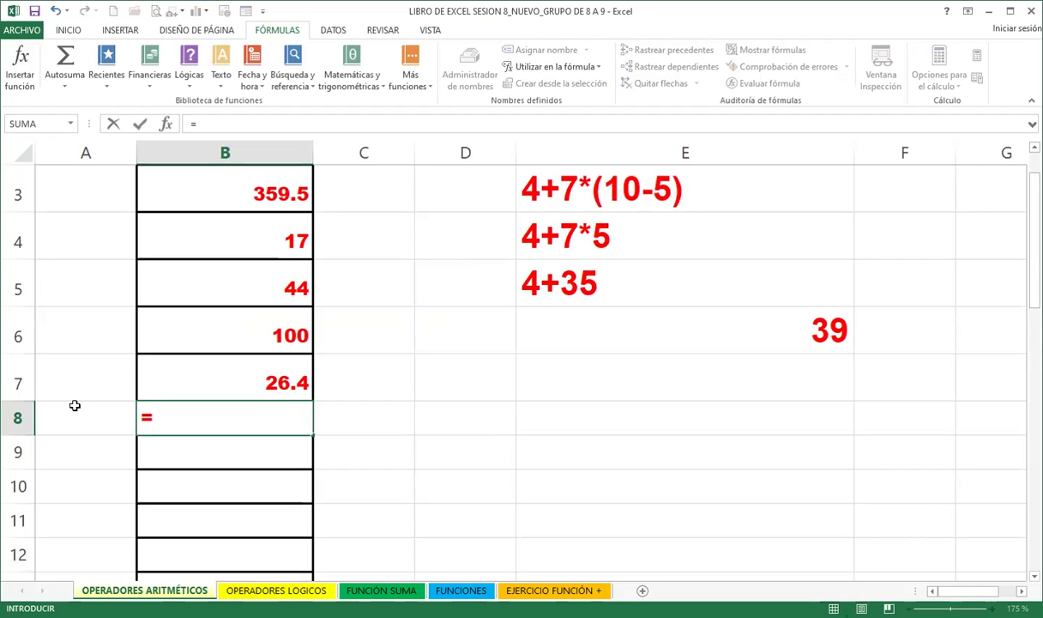
{"action": "key", "text": "BackSpace"}
{"action": "type", "text": "+"}
{"action": "type", "text": "45+"}
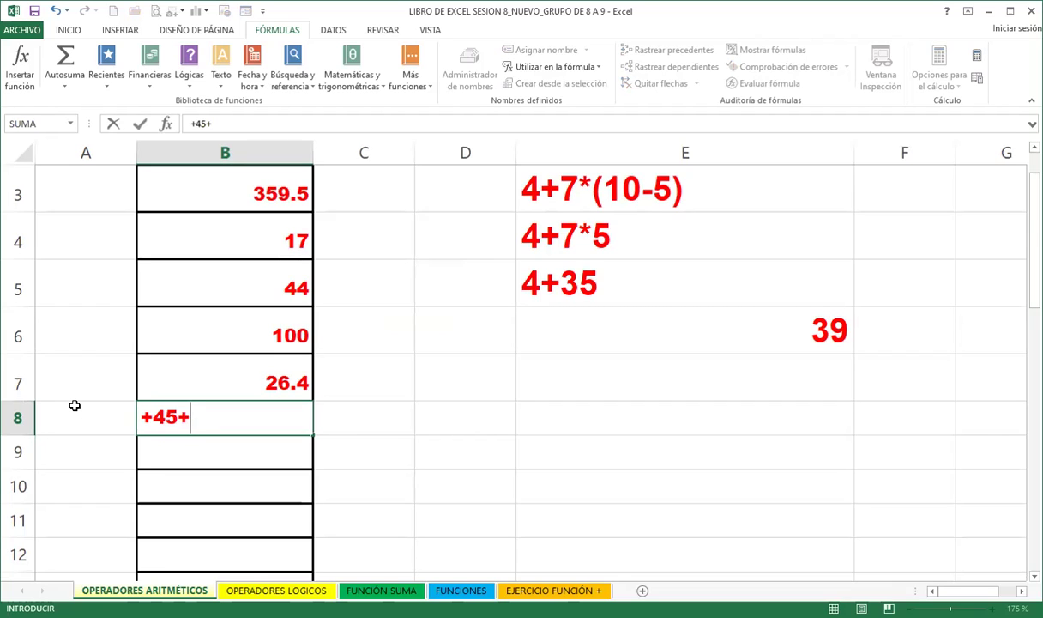
{"action": "type", "text": "/8*12"}
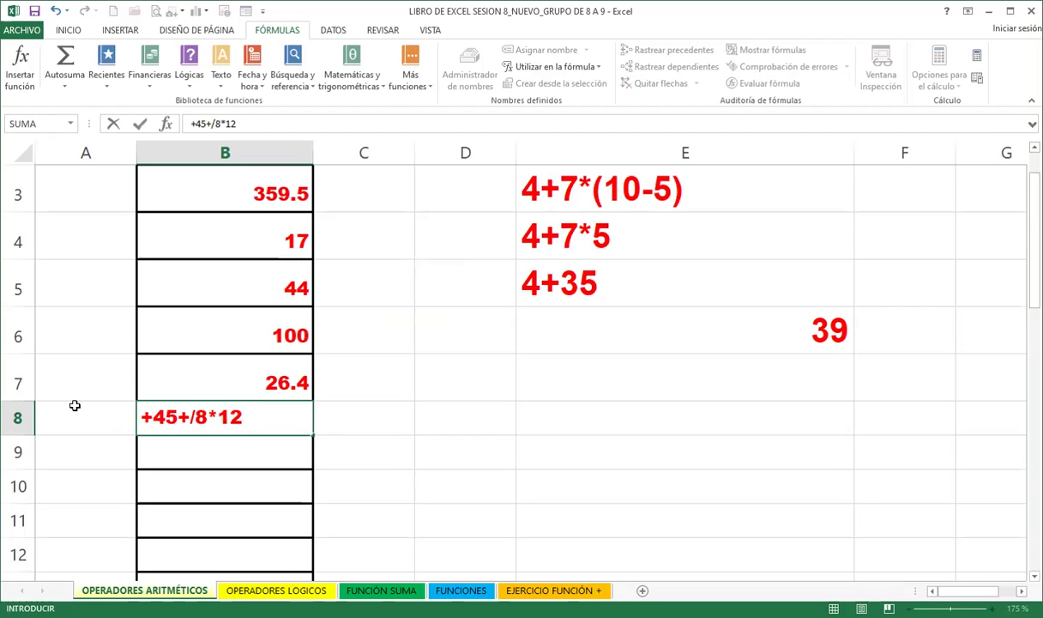
{"action": "key", "text": "Return"}
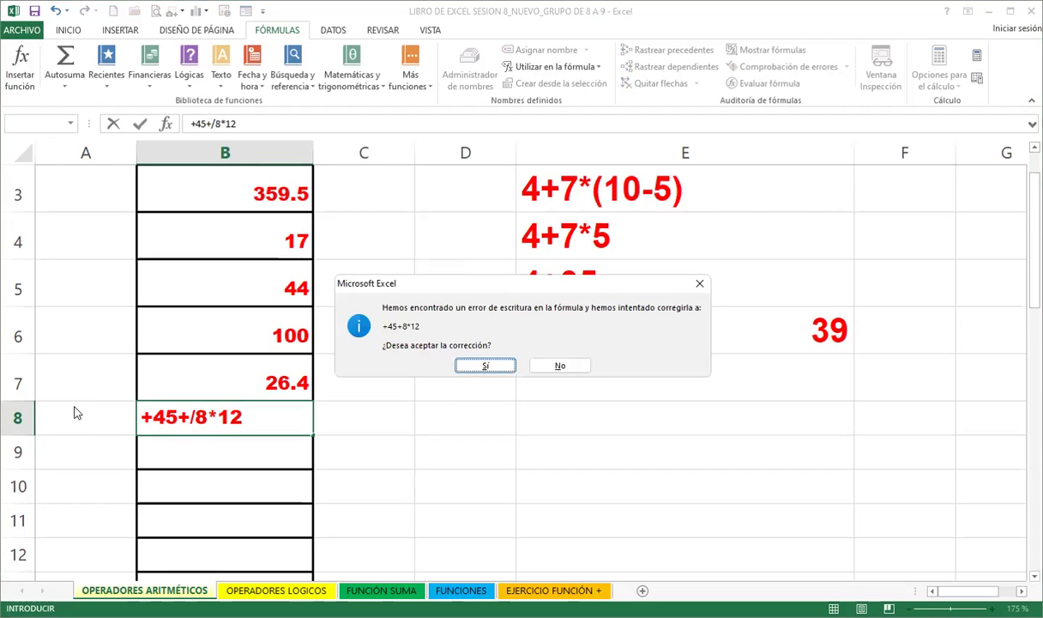
Accept the correction so B8 holds =45+8*12, showing 141.
{"action": "left_click", "coordinate": [483, 366]}
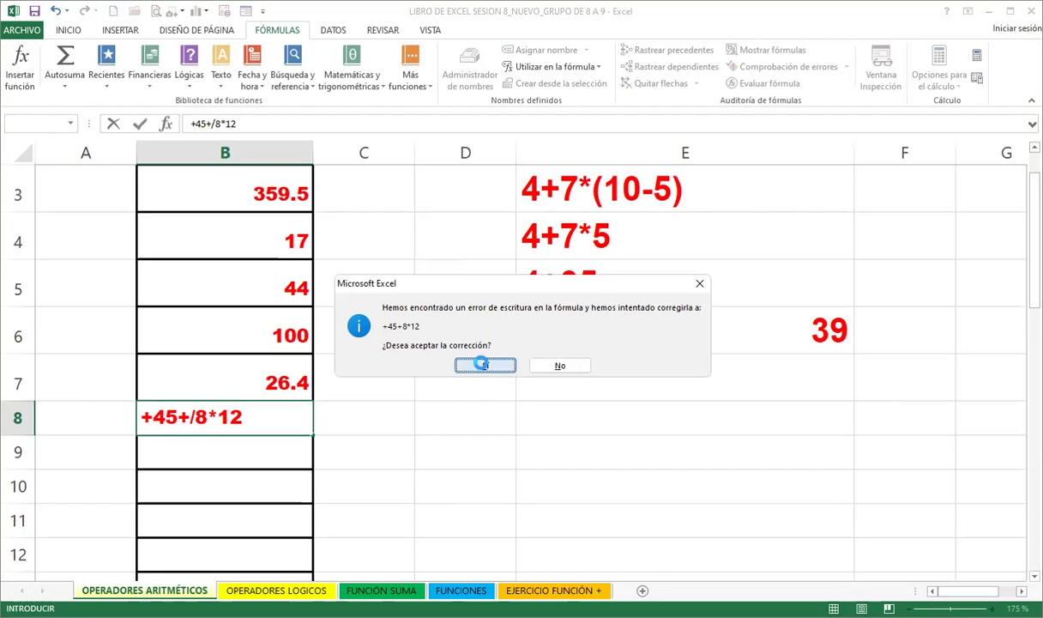
{"action": "left_click", "coordinate": [294, 418]}
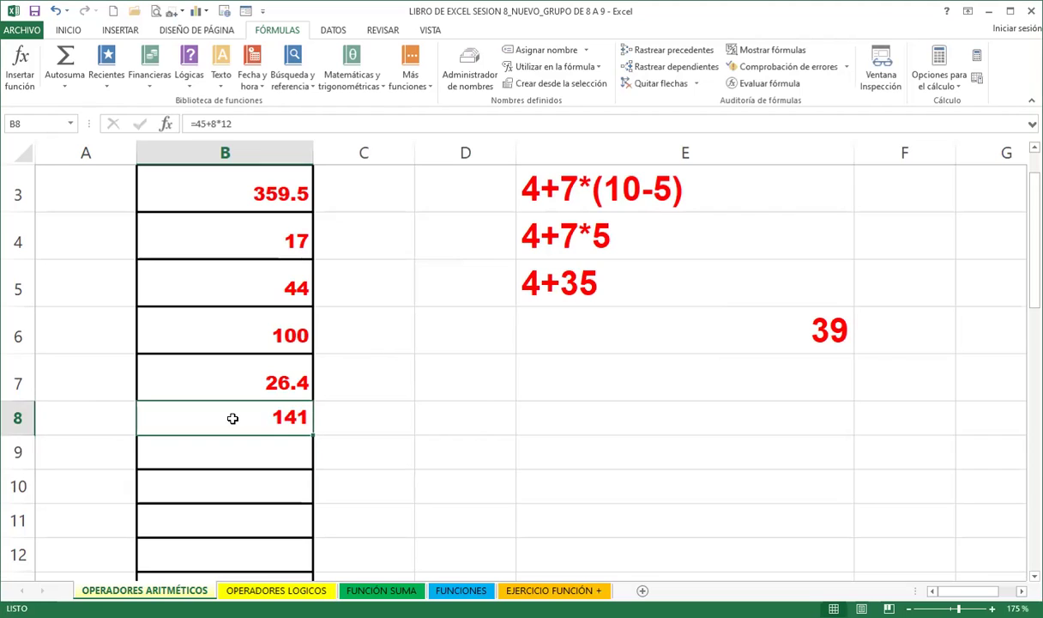
{"action": "left_click", "coordinate": [210, 123]}
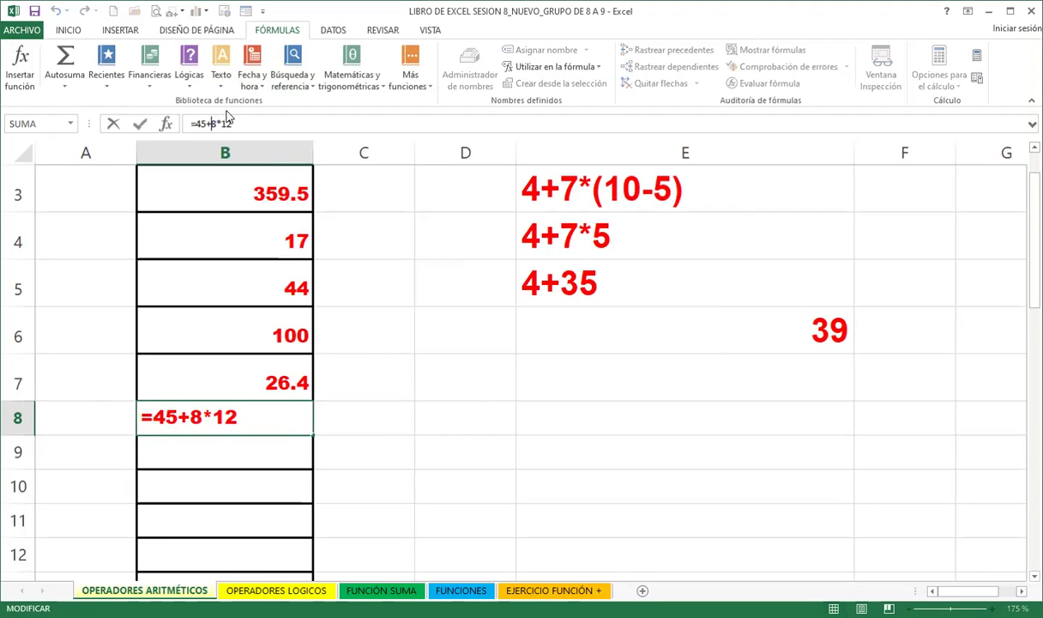
{"action": "left_click", "coordinate": [216, 445]}
{"action": "key", "text": "Escape"}
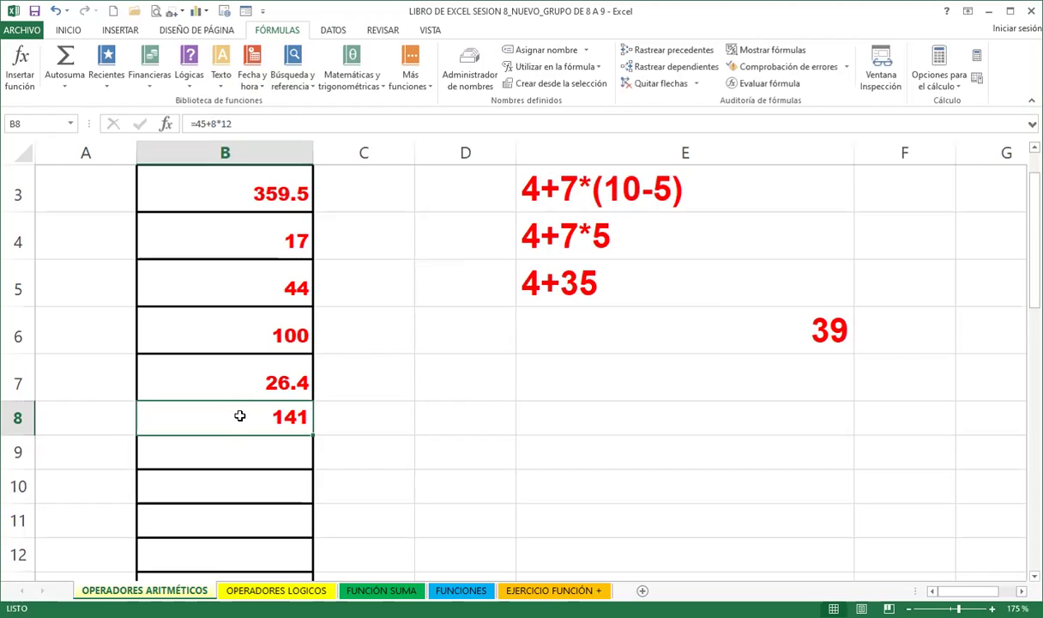
{"action": "left_click", "coordinate": [240, 116]}
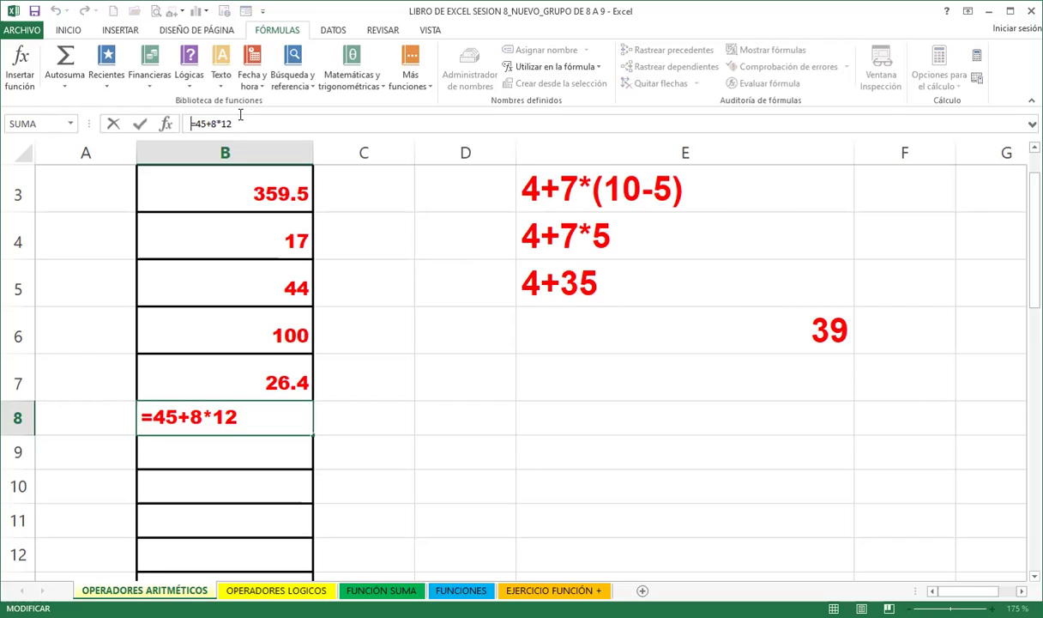
{"action": "key", "text": "Return"}
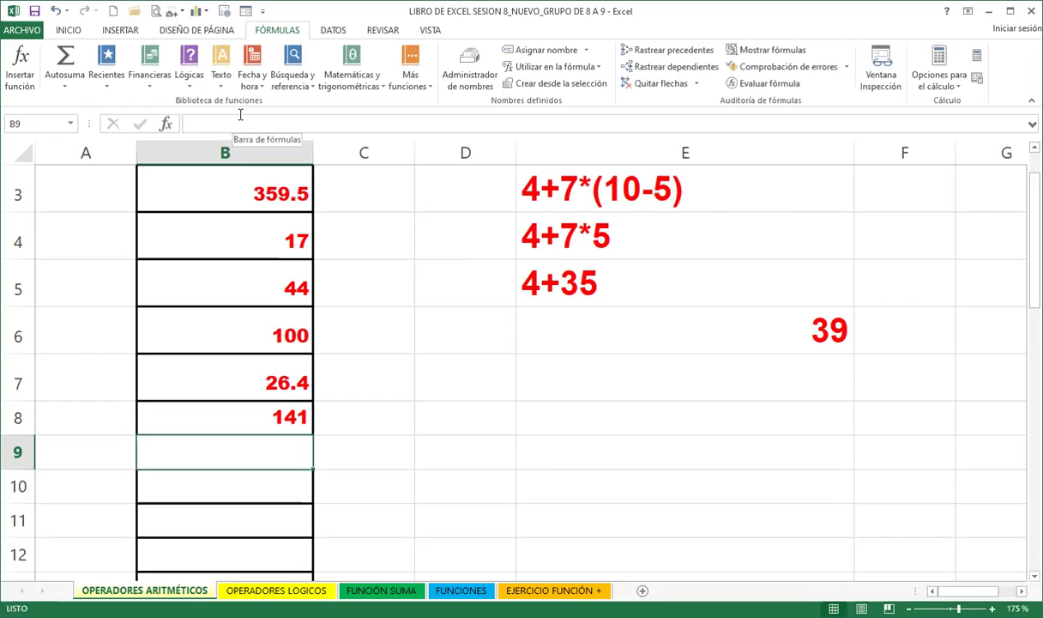
Type the formula +12/4*25 into cell B9.
{"action": "key", "text": "Up"}
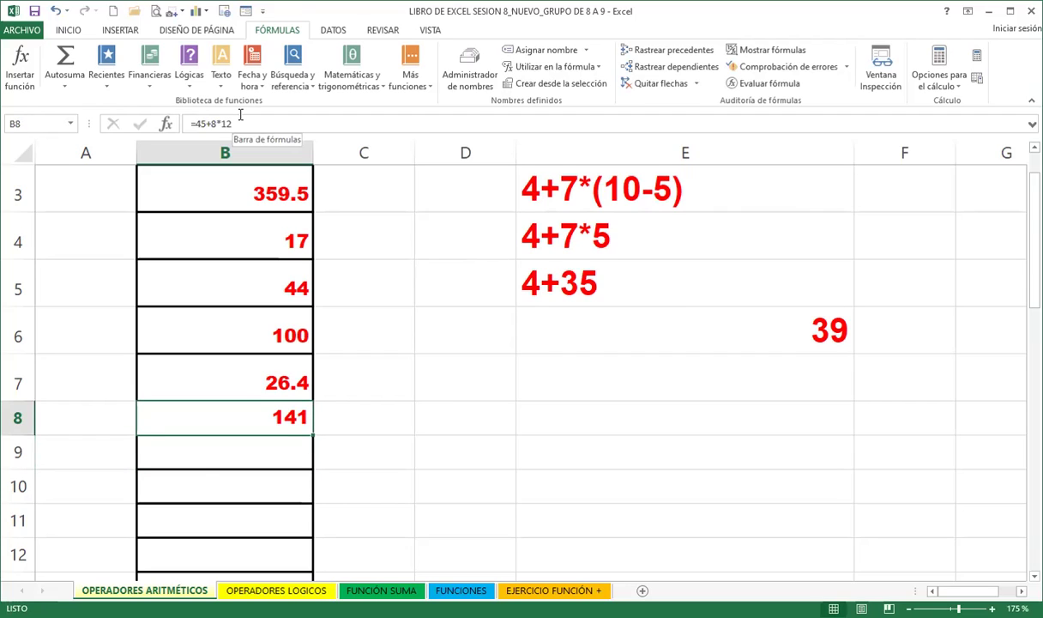
{"action": "key", "text": "Down"}
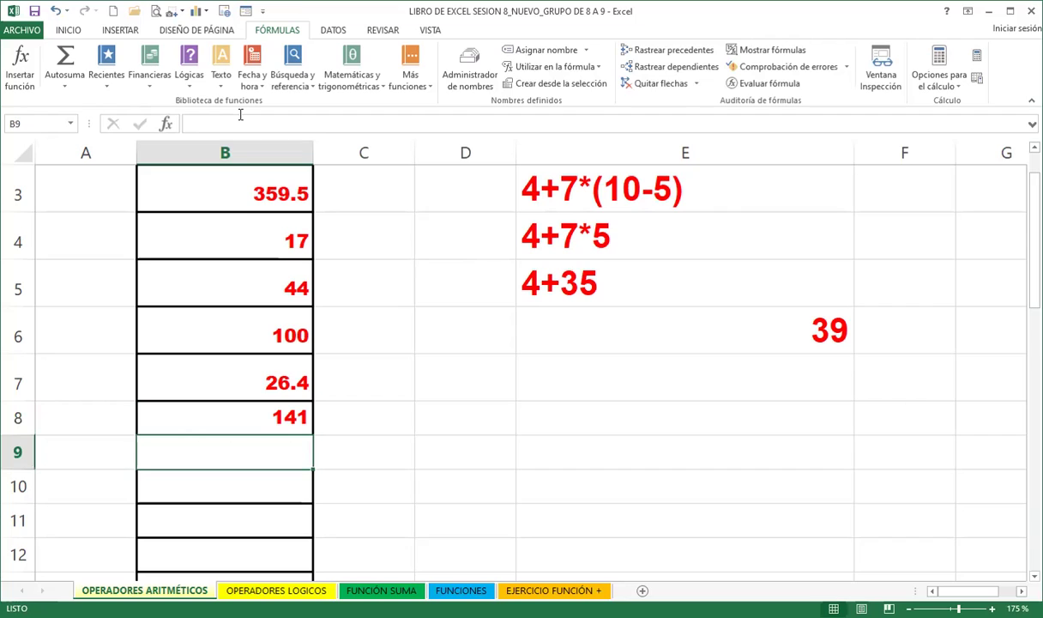
{"action": "type", "text": "+12/4*"}
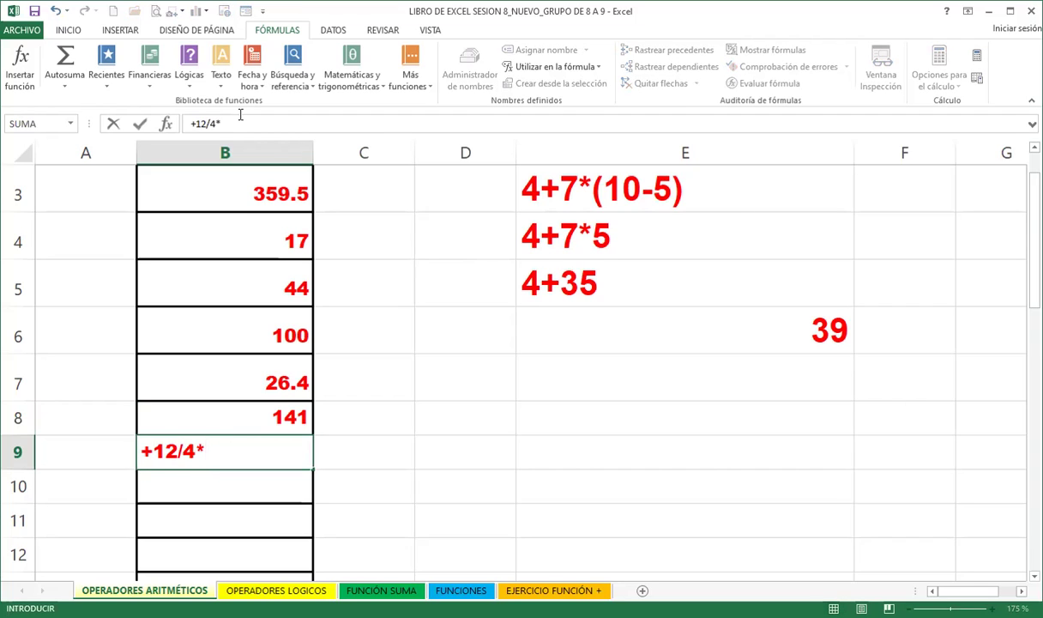
{"action": "type", "text": "25"}
Commit B9 to show 75, then go to the OPERADORES LOGICOS sheet.
{"action": "key", "text": "Return"}
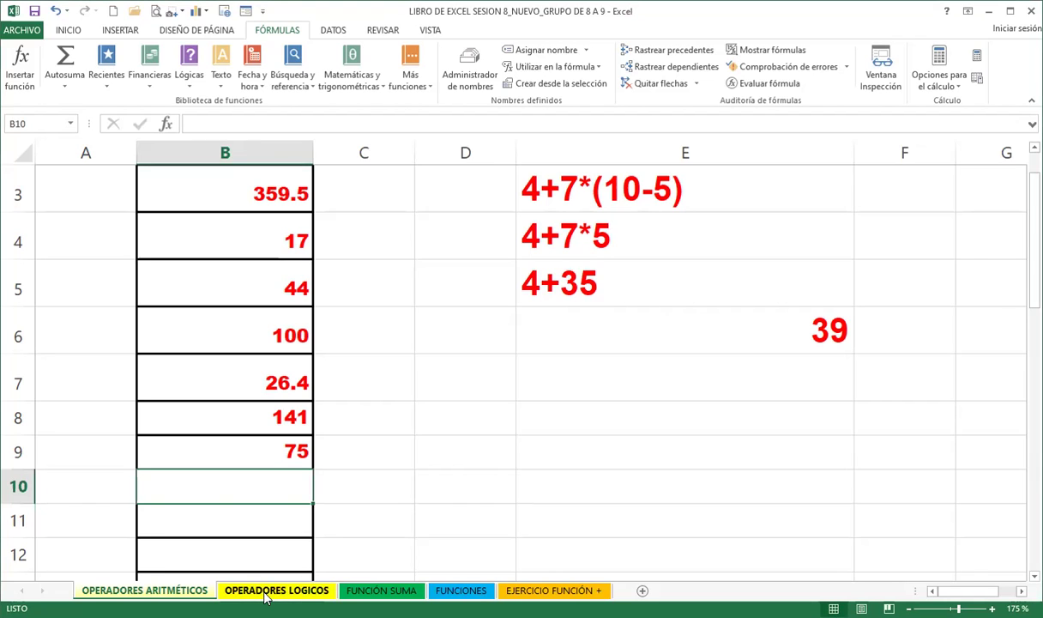
{"action": "left_click", "coordinate": [265, 592]}
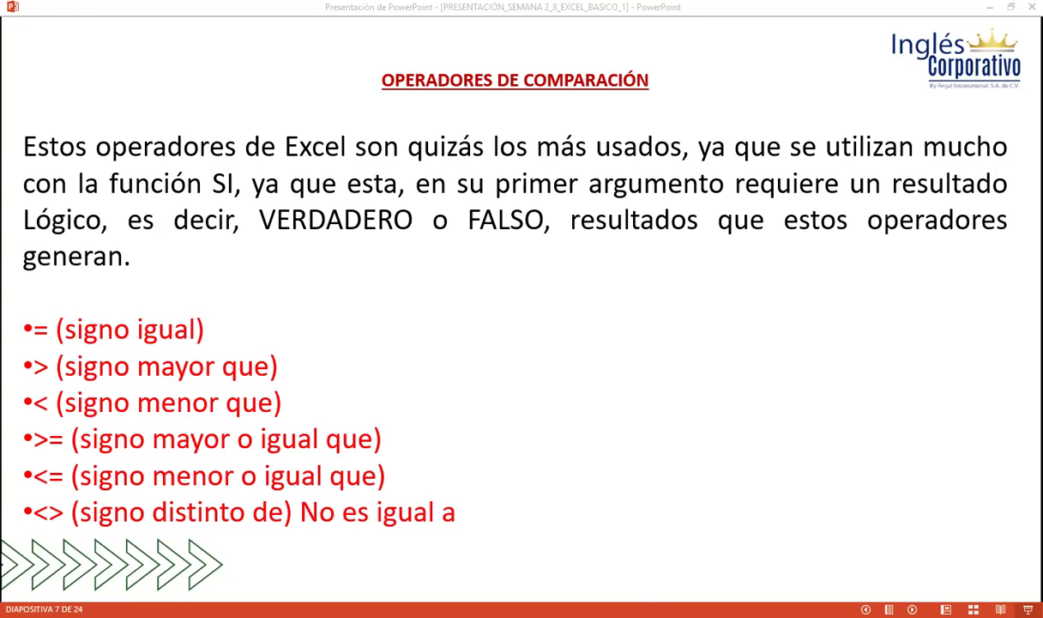
Switch to PowerPoint's slide 7, OPERADORES DE COMPARACIÓN, listing the operators = to <>.
{"action": "key", "text": "alt+Tab"}
Copy the OPERADORES LOGICOS block B1:B7 into E1:E7.
{"action": "left_click", "coordinate": [245, 168]}
{"action": "left_click", "coordinate": [466, 173]}
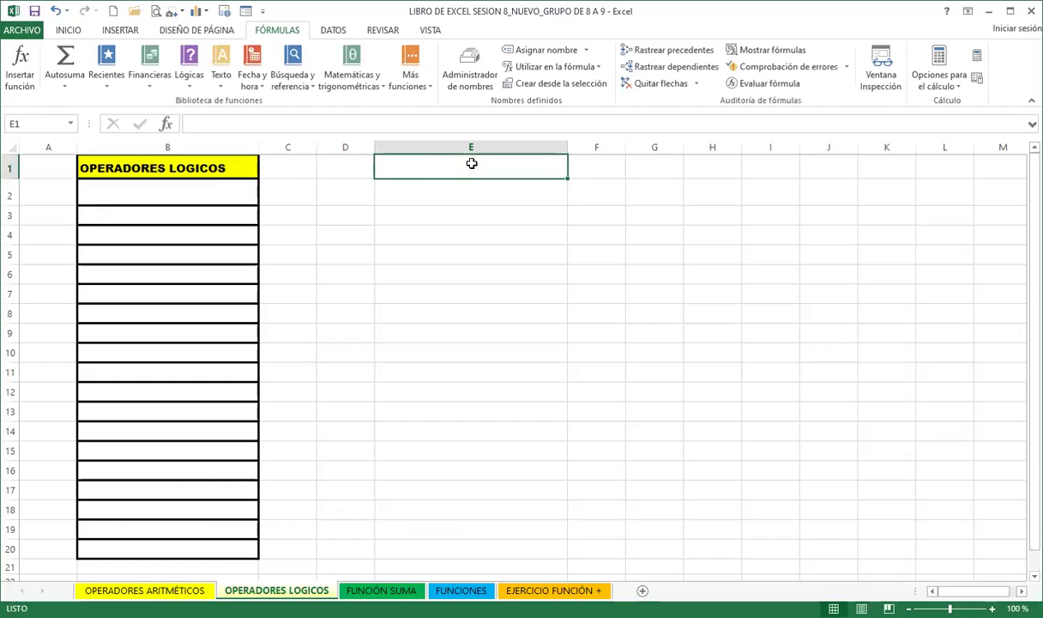
{"action": "left_click_drag", "start_coordinate": [167, 167], "coordinate": [177, 304]}
{"action": "key", "text": "ctrl+c"}
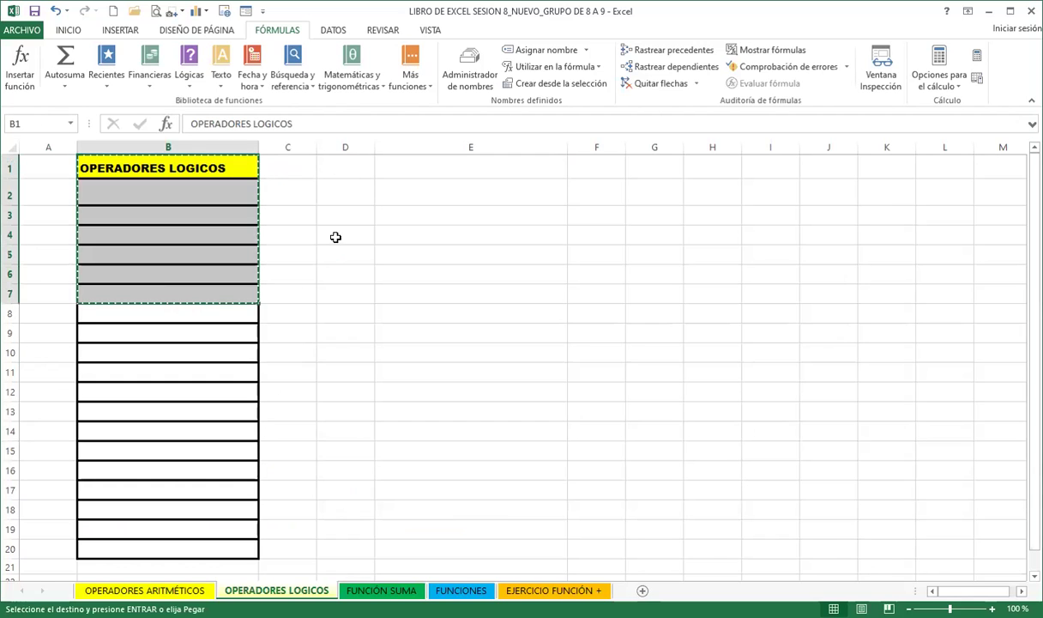
{"action": "left_click", "coordinate": [477, 169]}
{"action": "key", "text": "ctrl+v"}
Retitle E1 'OPERADORES LOGICOS - ARITMÉTICOS' and widen column E to fit.
{"action": "double_click", "coordinate": [536, 168]}
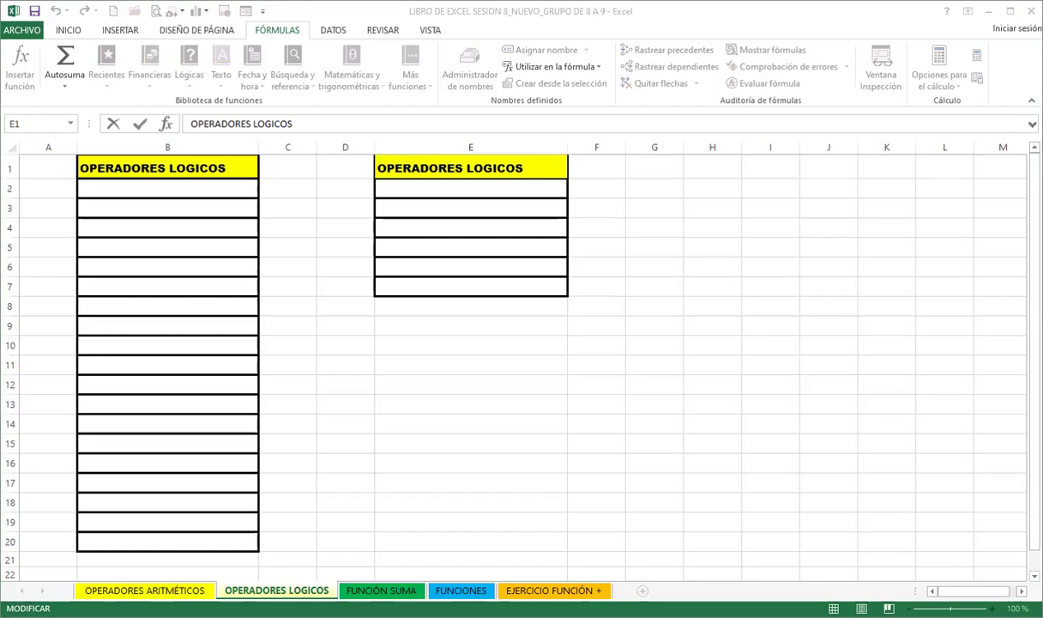
{"action": "left_click", "coordinate": [533, 168]}
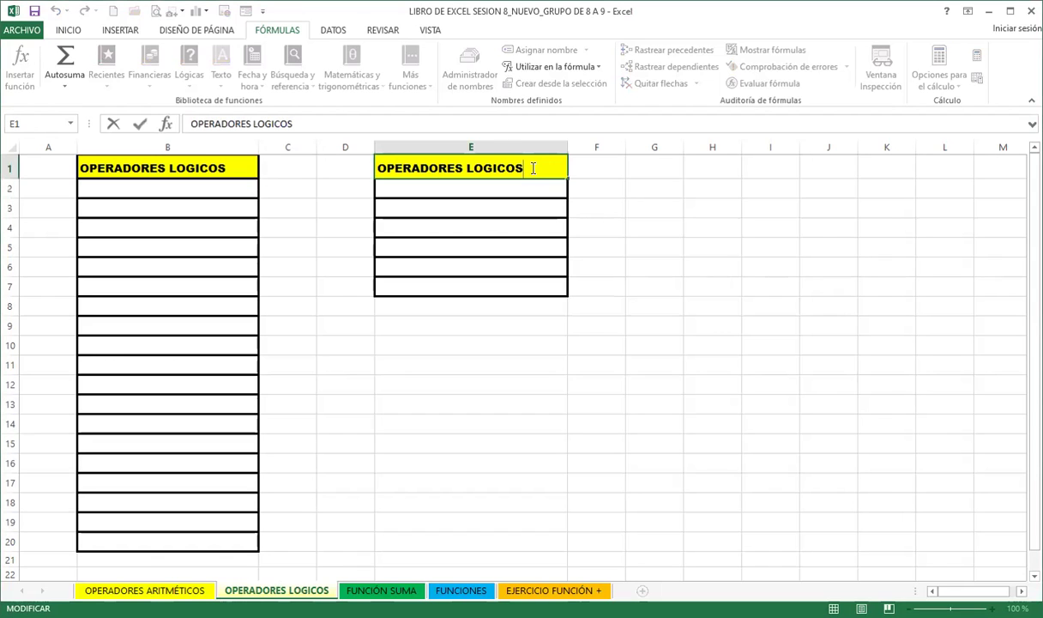
{"action": "type", "text": " -"}
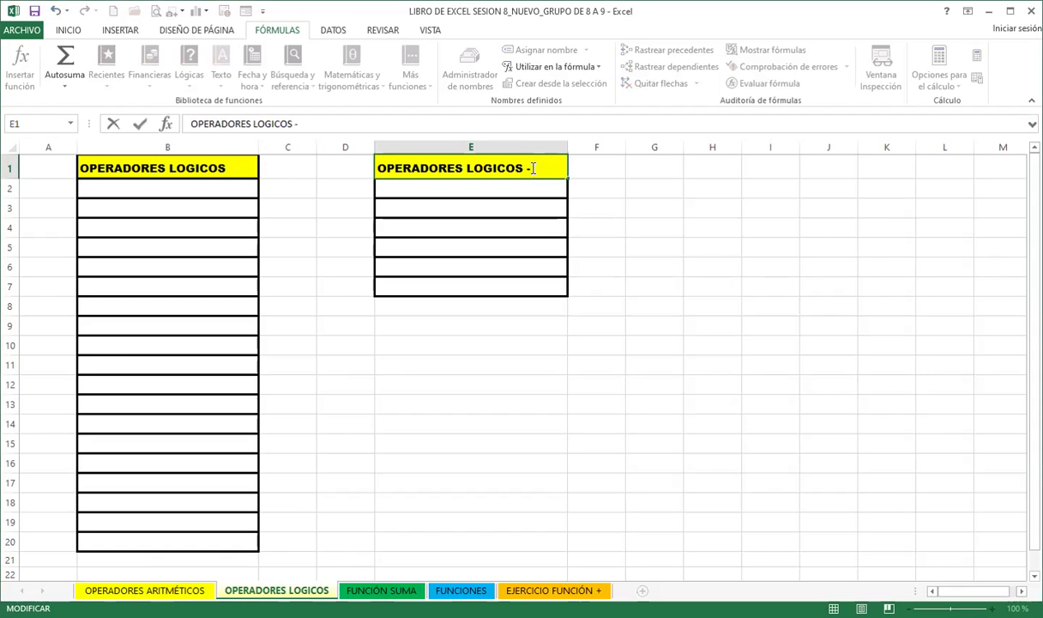
{"action": "type", "text": " ARIT"}
{"action": "type", "text": "M"}
{"action": "type", "text": "ÉTICOS"}
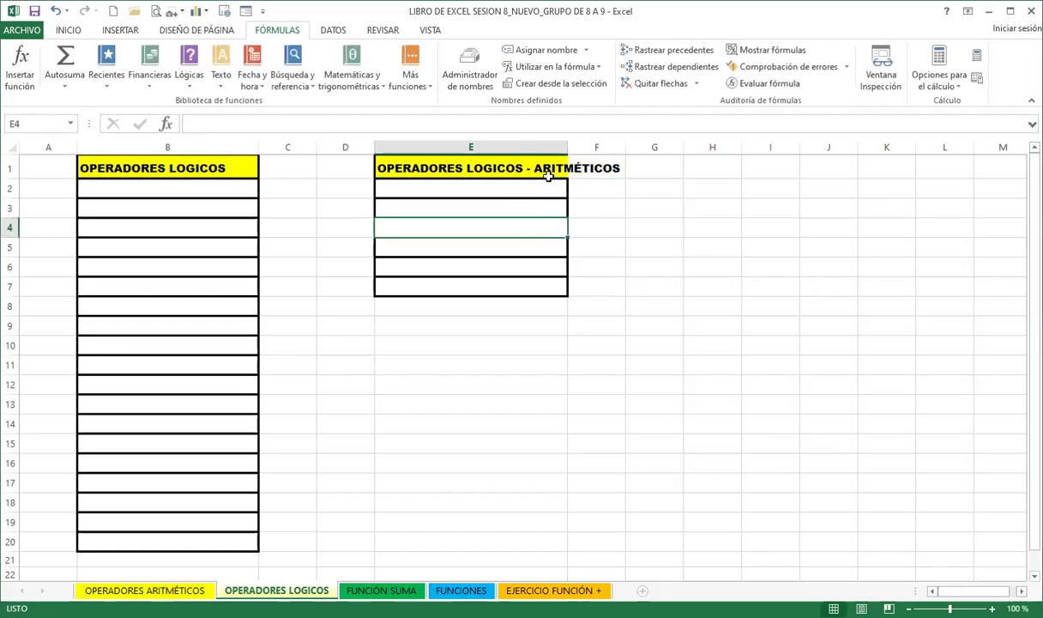
{"action": "left_click_drag", "start_coordinate": [567, 147], "coordinate": [629, 147]}
{"action": "left_click", "coordinate": [539, 289]}
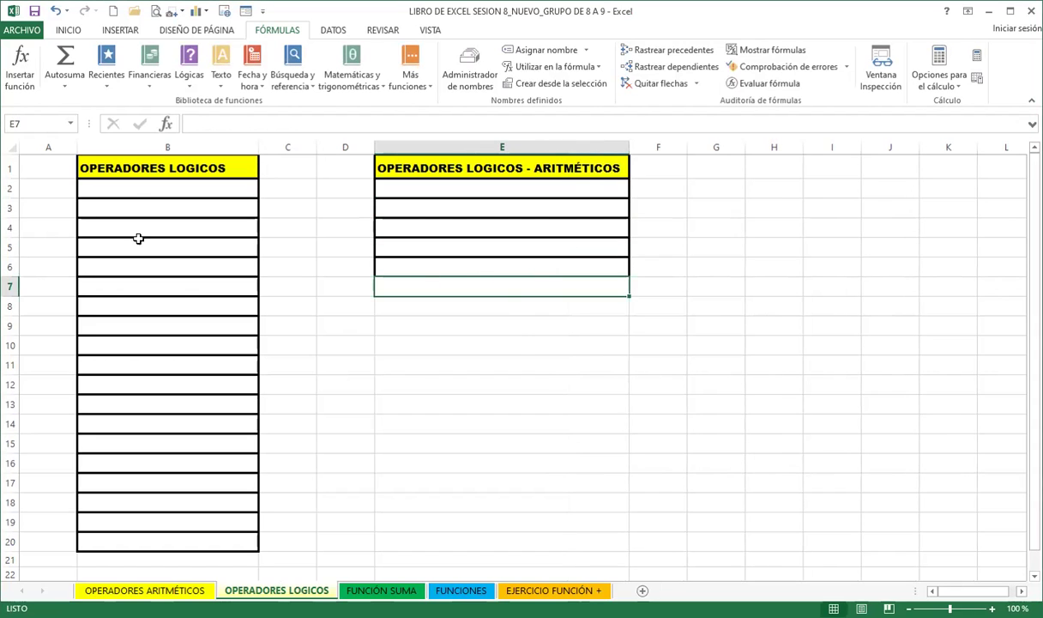
{"action": "left_click", "coordinate": [186, 186]}
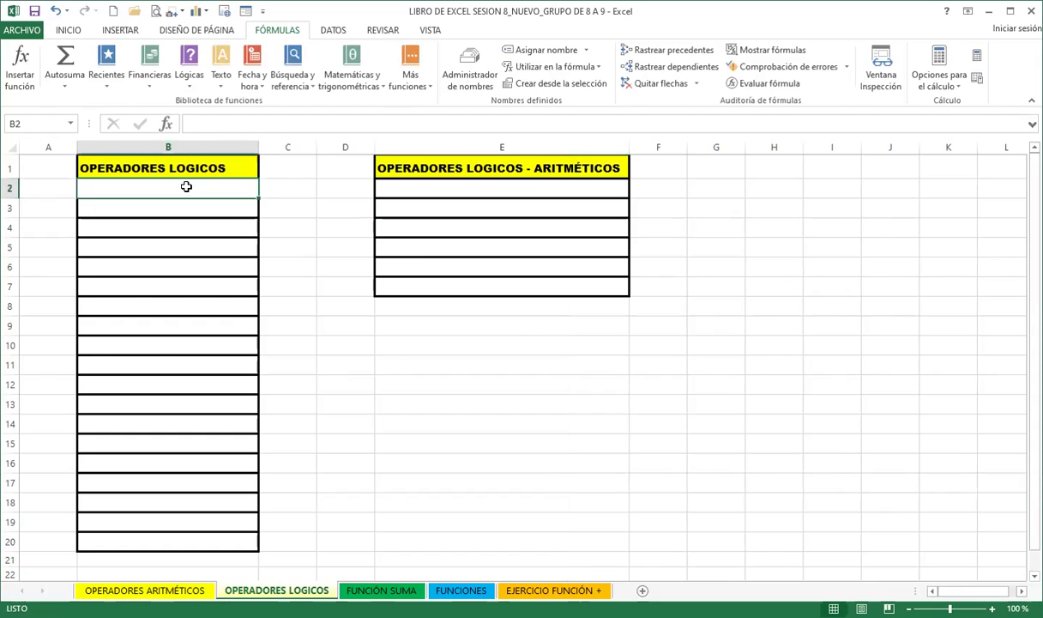
Enter =10=20 in B2 and =20>10 in B3, giving FALSO and VERDADERO.
{"action": "type", "text": "=10=20"}
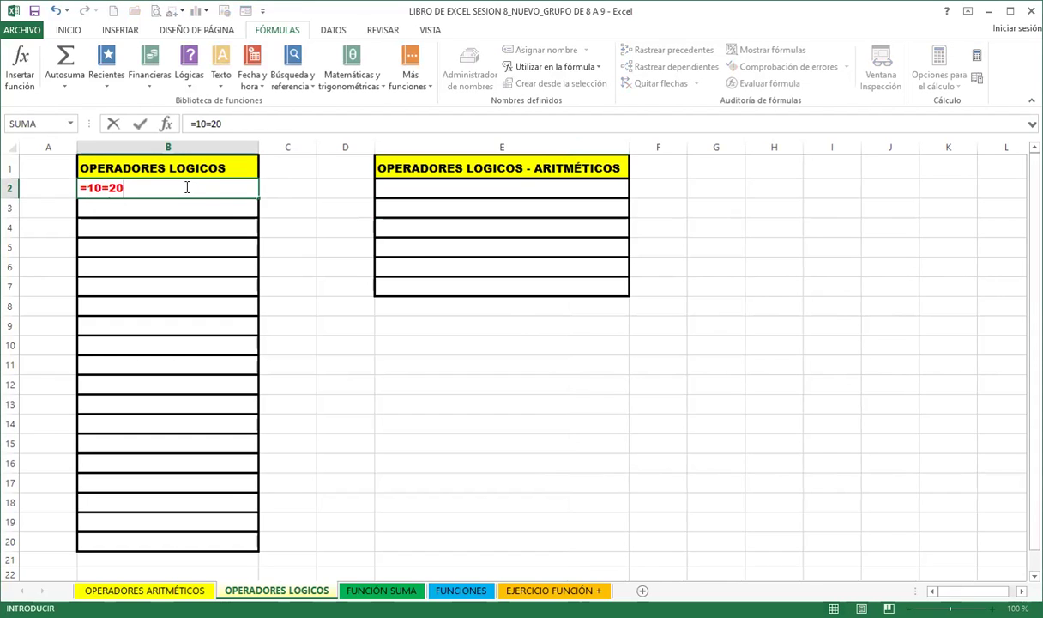
{"action": "key", "text": "Return"}
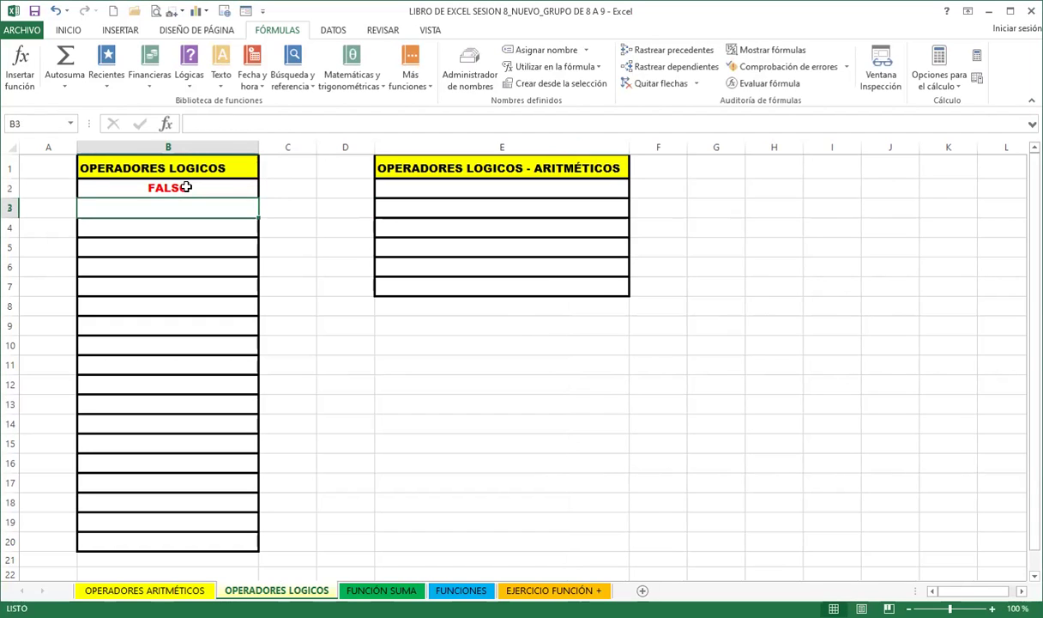
{"action": "type", "text": "=20>"}
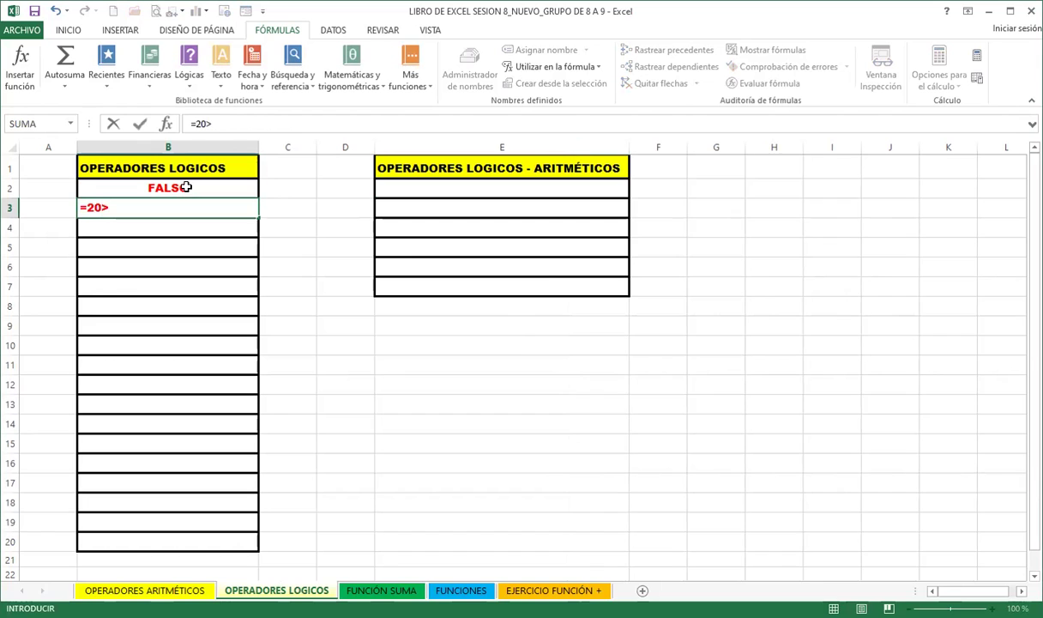
{"action": "type", "text": "10"}
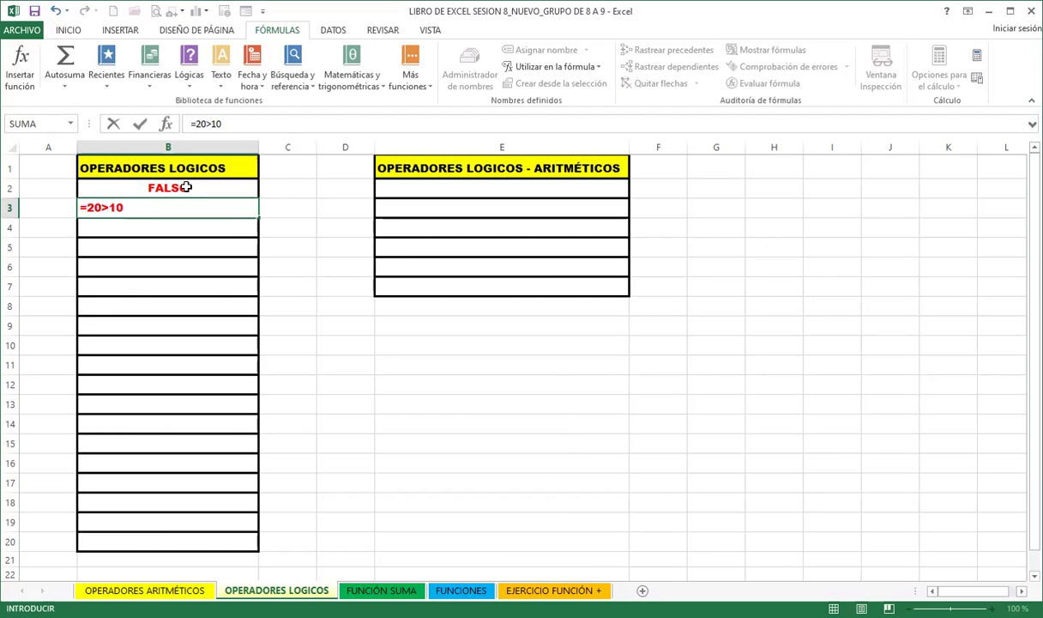
{"action": "key", "text": "Return"}
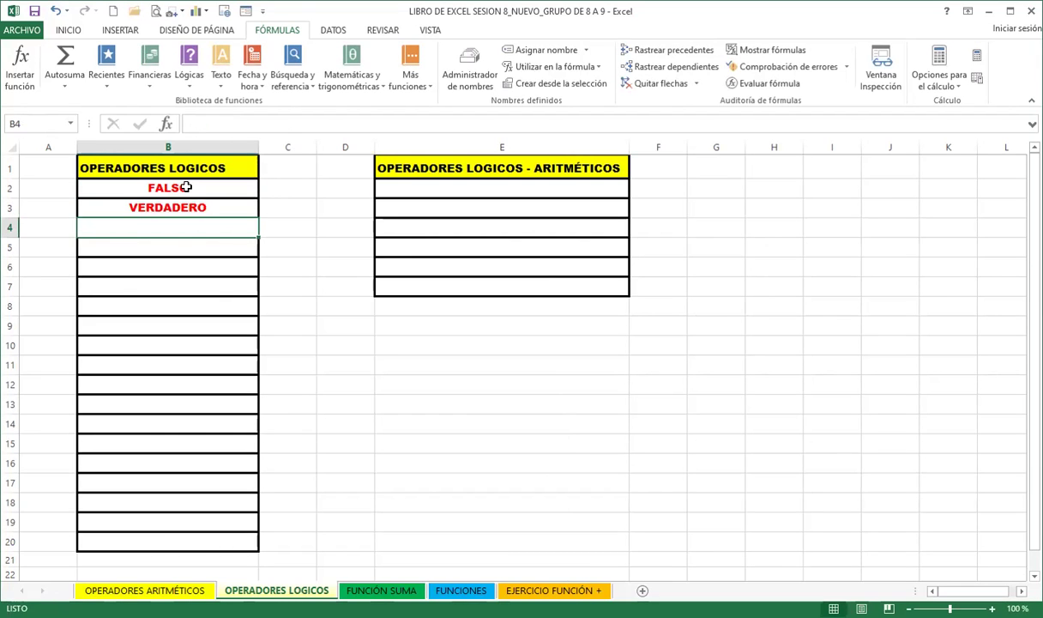
Enter =40<50, =45=80 and =10>=5 in B4 to B6, fixing a typo in B6.
{"action": "type", "text": "="}
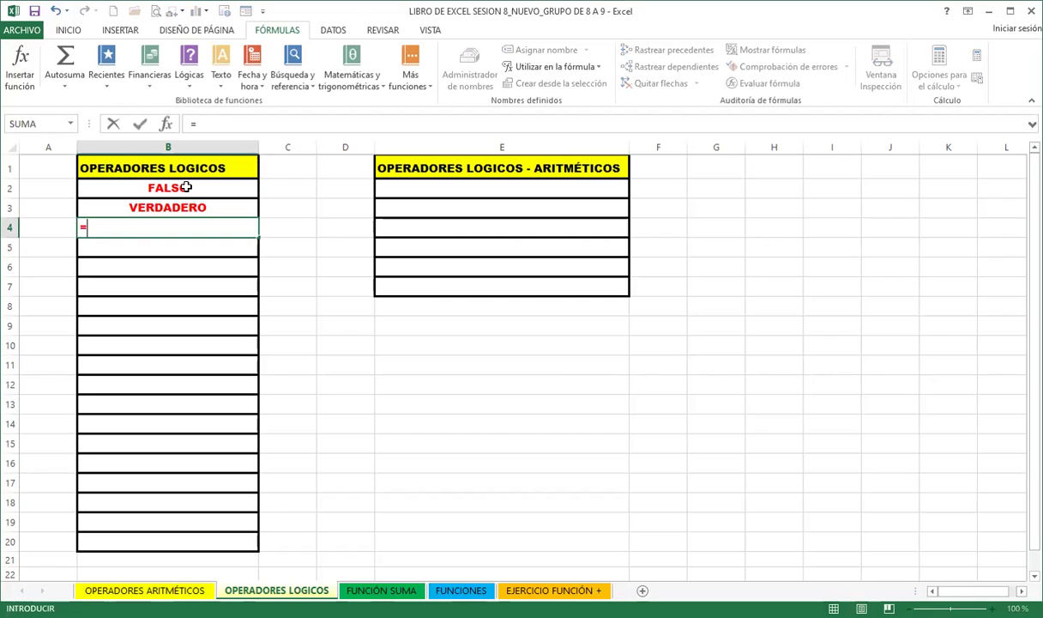
{"action": "type", "text": "40"}
{"action": "type", "text": "<50"}
{"action": "key", "text": "Return"}
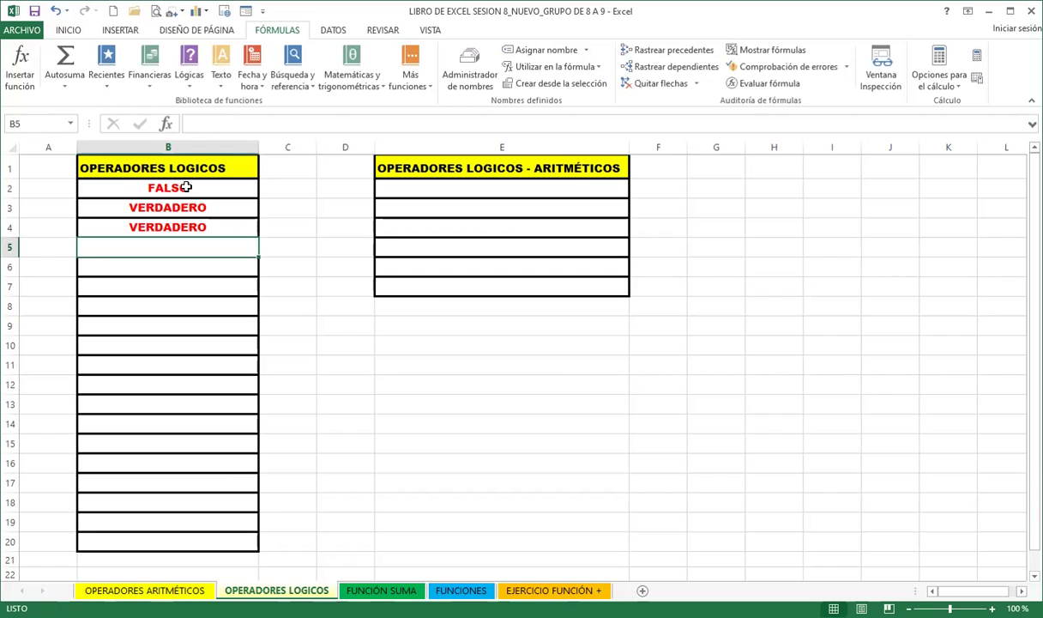
{"action": "type", "text": "="}
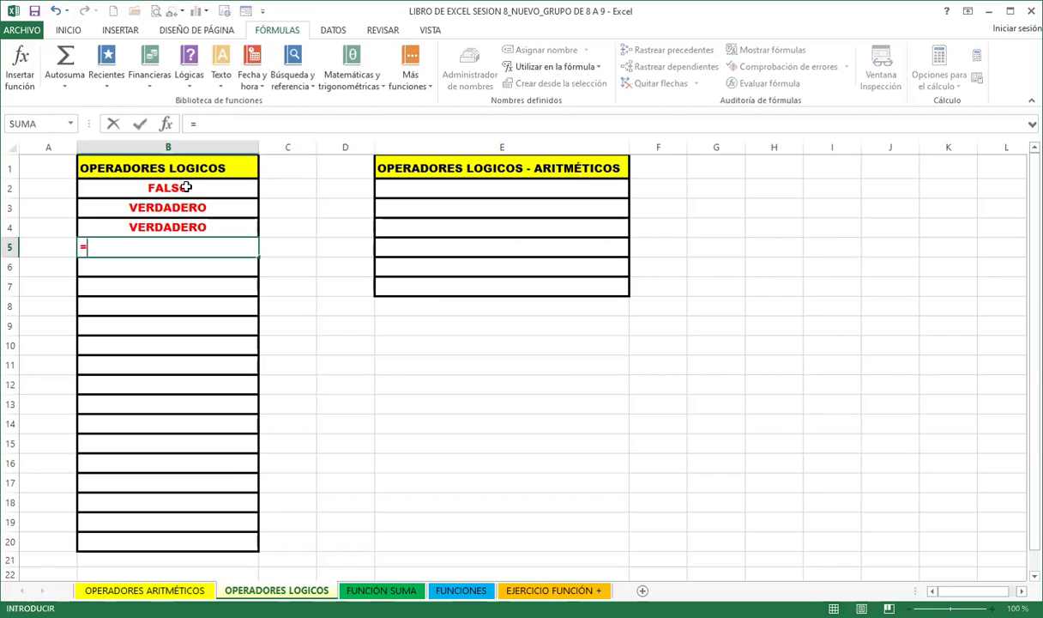
{"action": "type", "text": "45"}
{"action": "type", "text": "=80"}
{"action": "key", "text": "Return"}
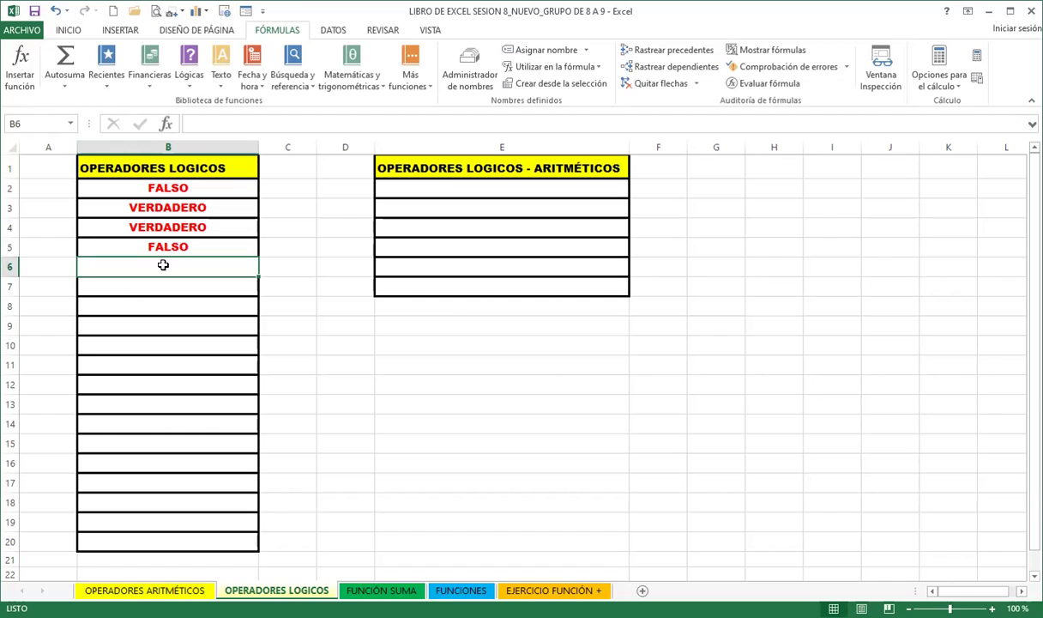
{"action": "type", "text": "=10"}
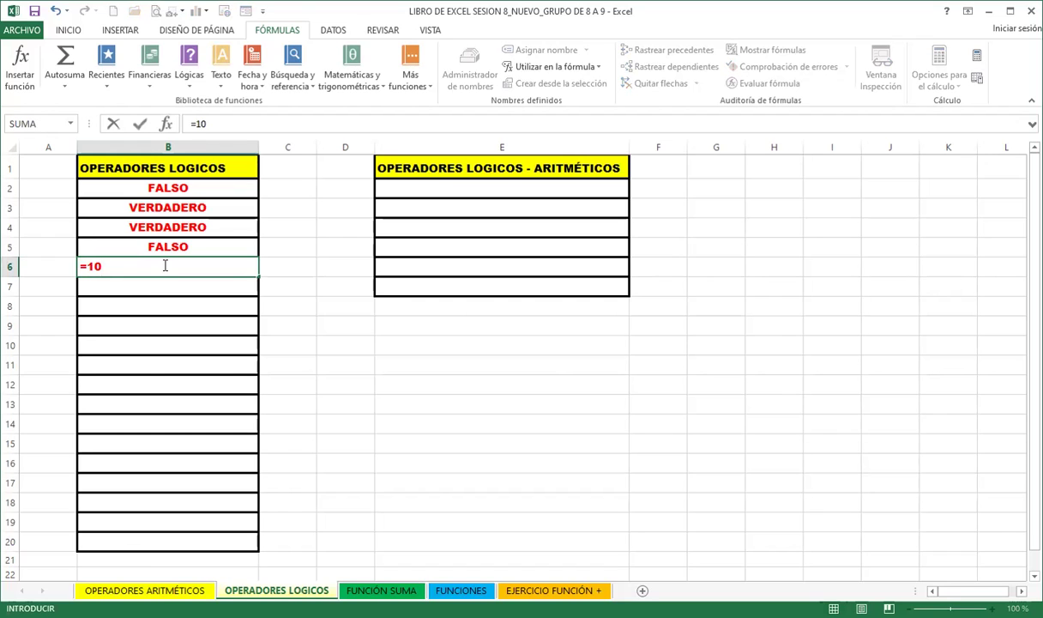
{"action": "type", "text": "60"}
{"action": "key", "text": "BackSpace"}
{"action": "key", "text": "BackSpace"}
{"action": "type", "text": ">="}
{"action": "type", "text": "5"}
{"action": "key", "text": "Return"}
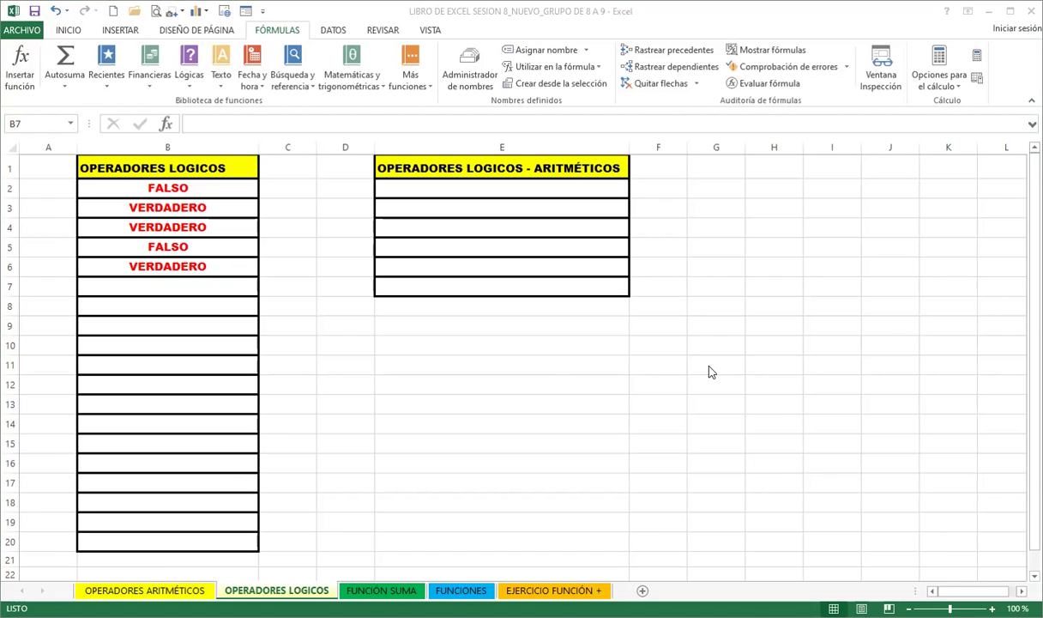
Enter =10+10=20 in E2 so it returns VERDADERO, then reselect E2 to review it.
{"action": "left_click", "coordinate": [435, 186]}
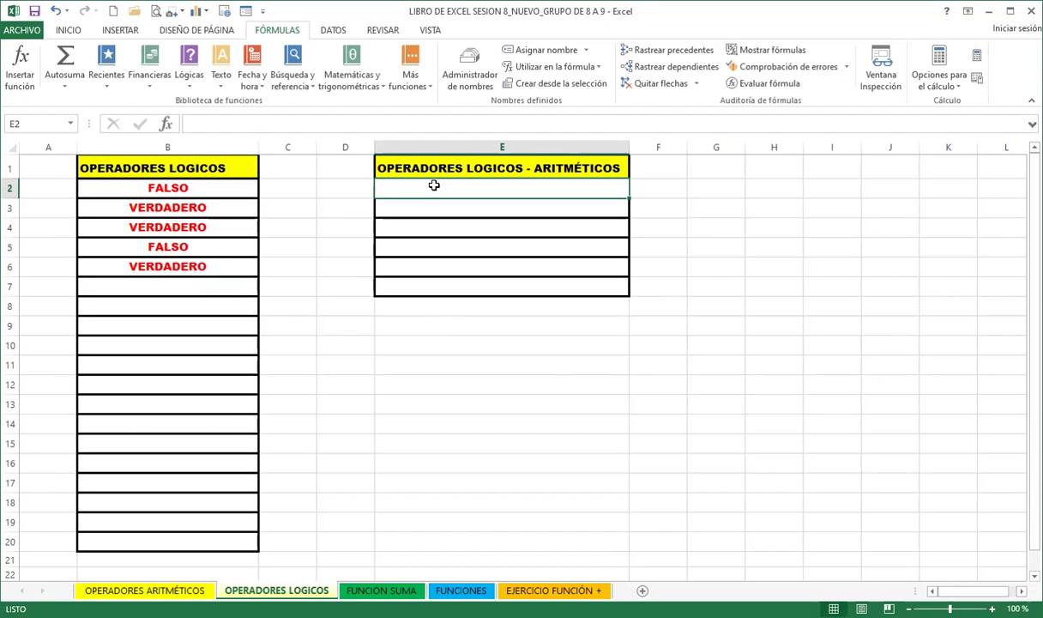
{"action": "type", "text": "="}
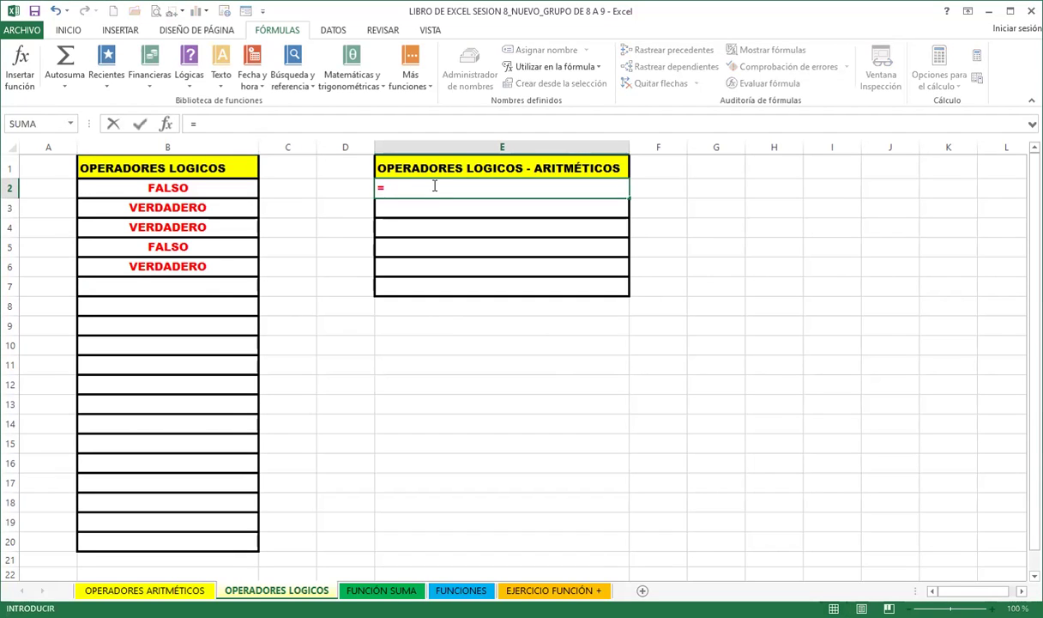
{"action": "type", "text": "10+10"}
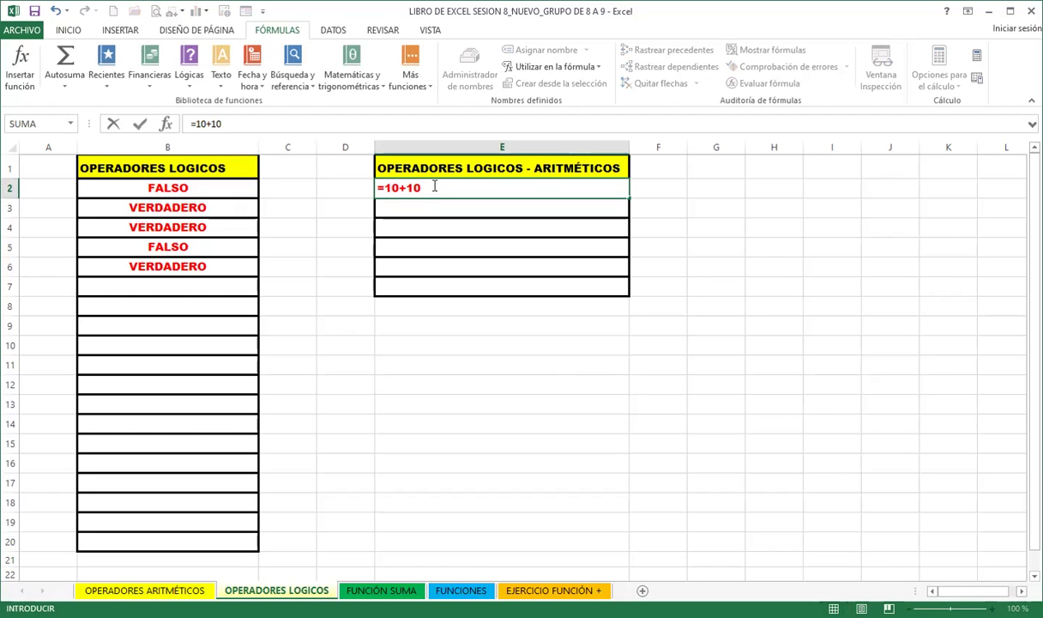
{"action": "type", "text": "="}
{"action": "type", "text": "20"}
{"action": "key", "text": "Return"}
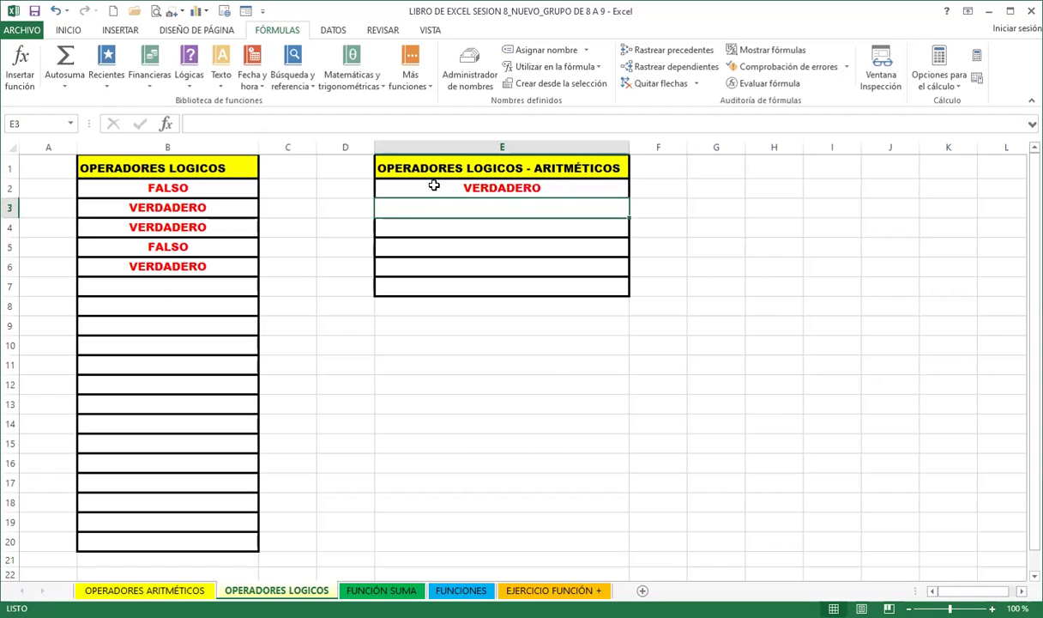
{"action": "left_click", "coordinate": [434, 185]}
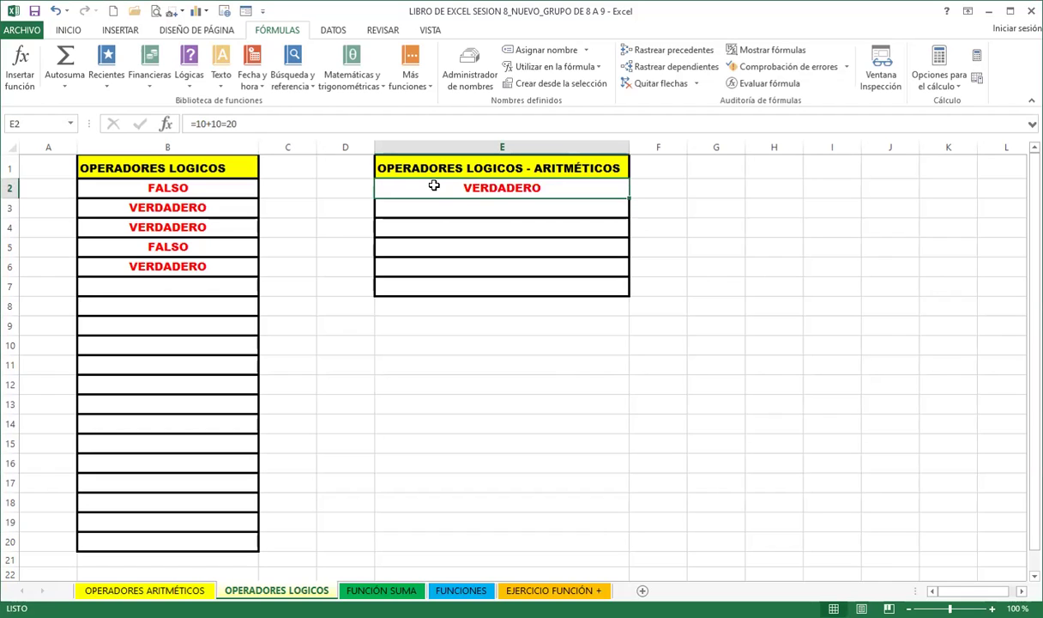
Enter =50*20=500 in E3, which returns FALSO, and review the formula.
{"action": "key", "text": "Return"}
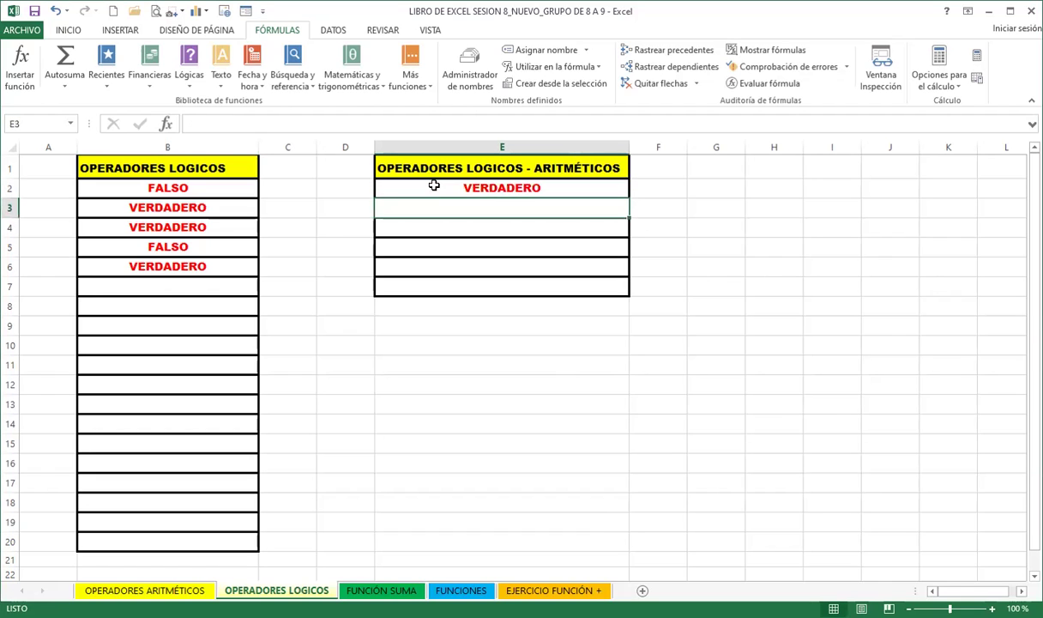
{"action": "type", "text": "="}
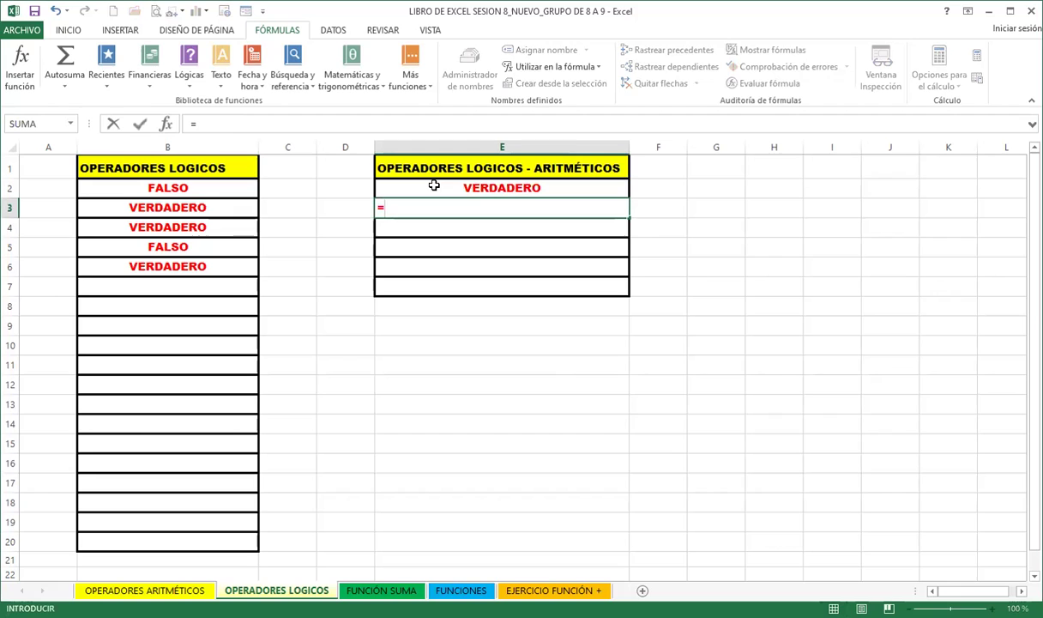
{"action": "type", "text": "50"}
{"action": "type", "text": "*"}
{"action": "type", "text": "20=500"}
{"action": "key", "text": "Return"}
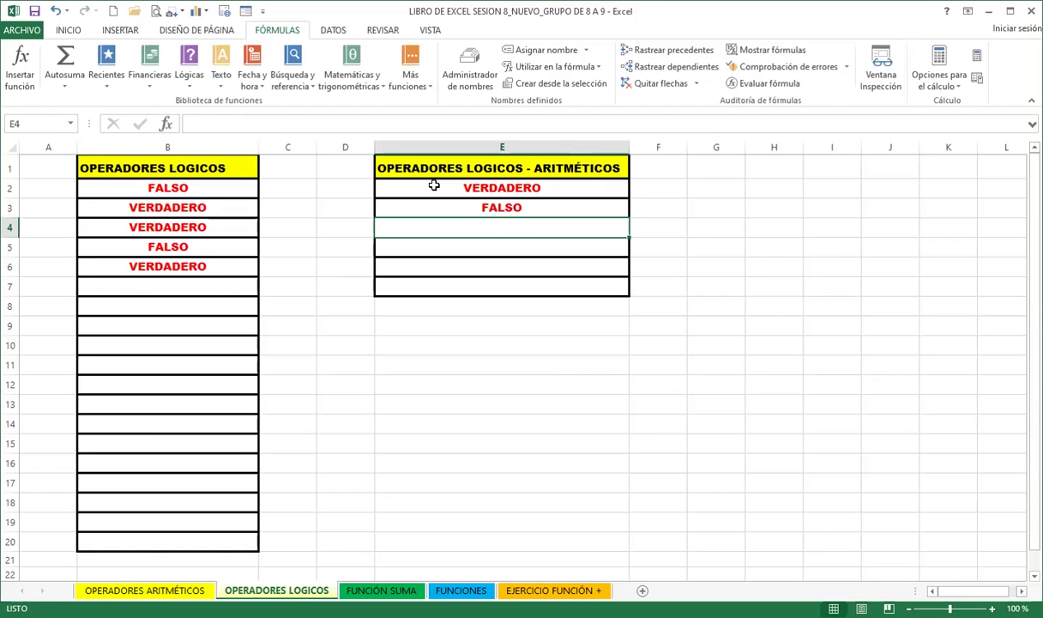
{"action": "key", "text": "Up"}
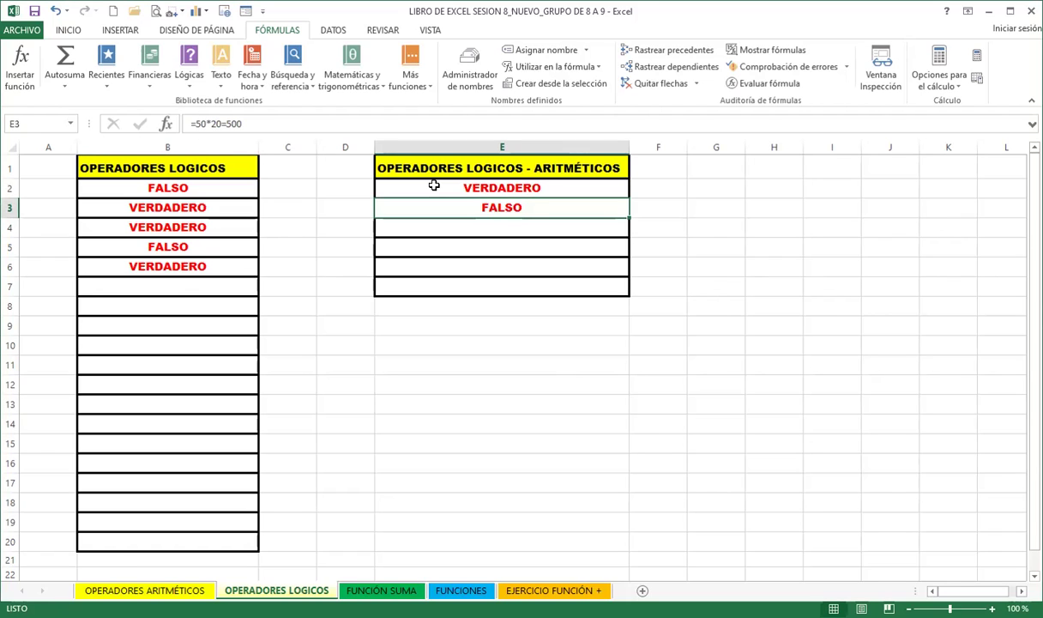
{"action": "key", "text": "Down"}
Enter =50+50=100 in E4, which returns VERDADERO, and review the formula.
{"action": "type", "text": "="}
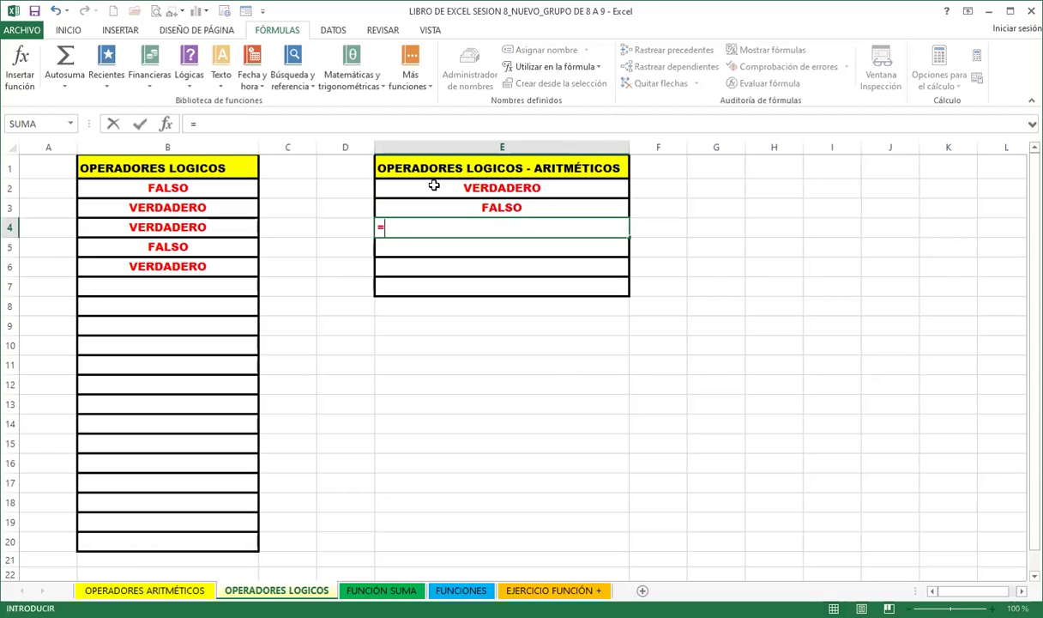
{"action": "type", "text": "50"}
{"action": "type", "text": "+50"}
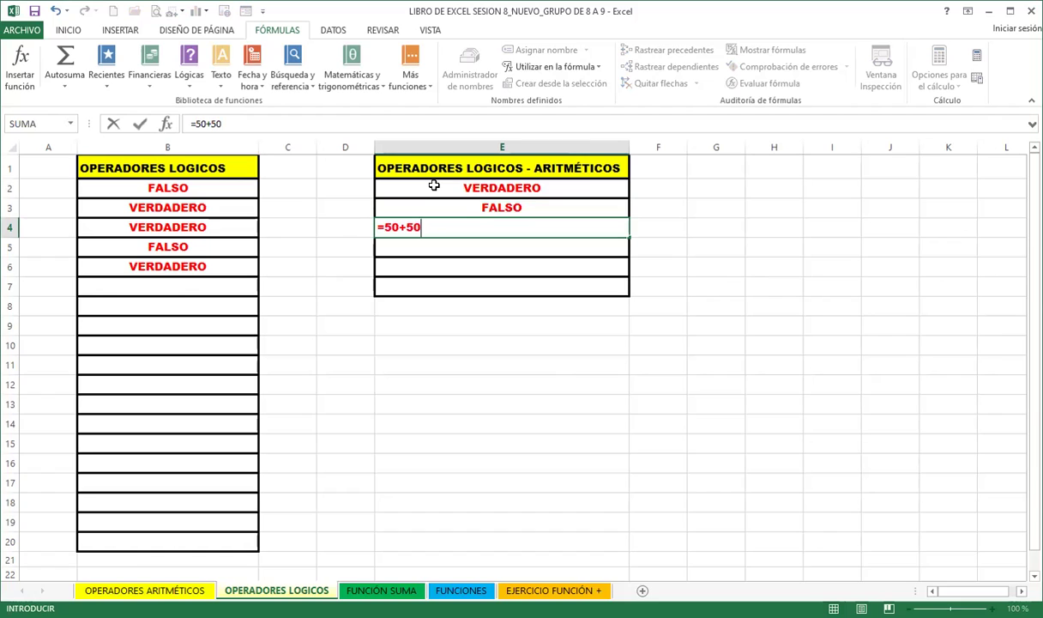
{"action": "type", "text": "=100"}
{"action": "key", "text": "Return"}
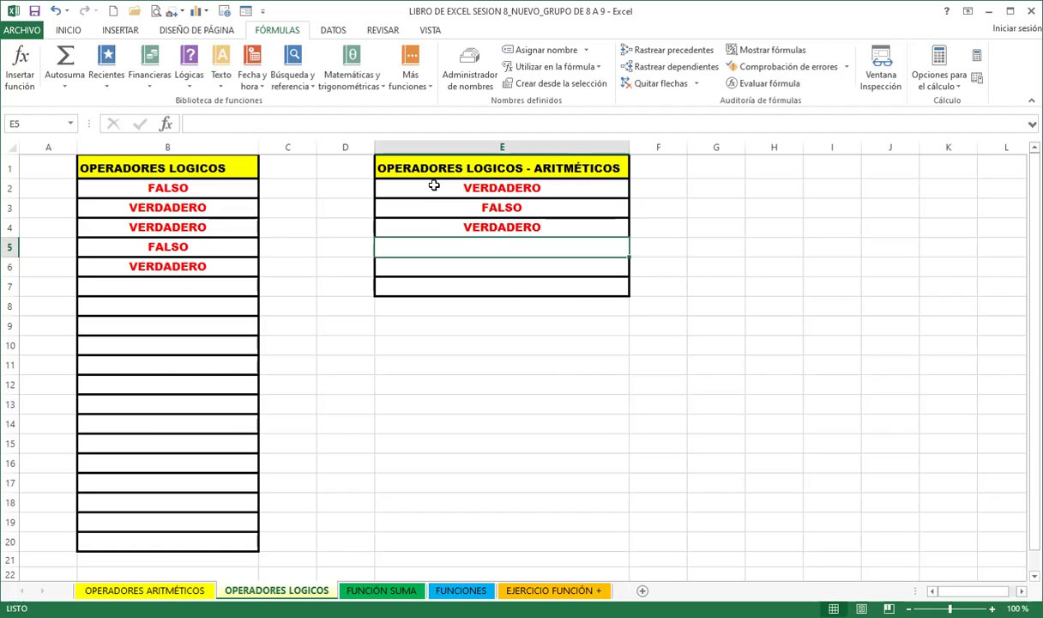
{"action": "key", "text": "Up"}
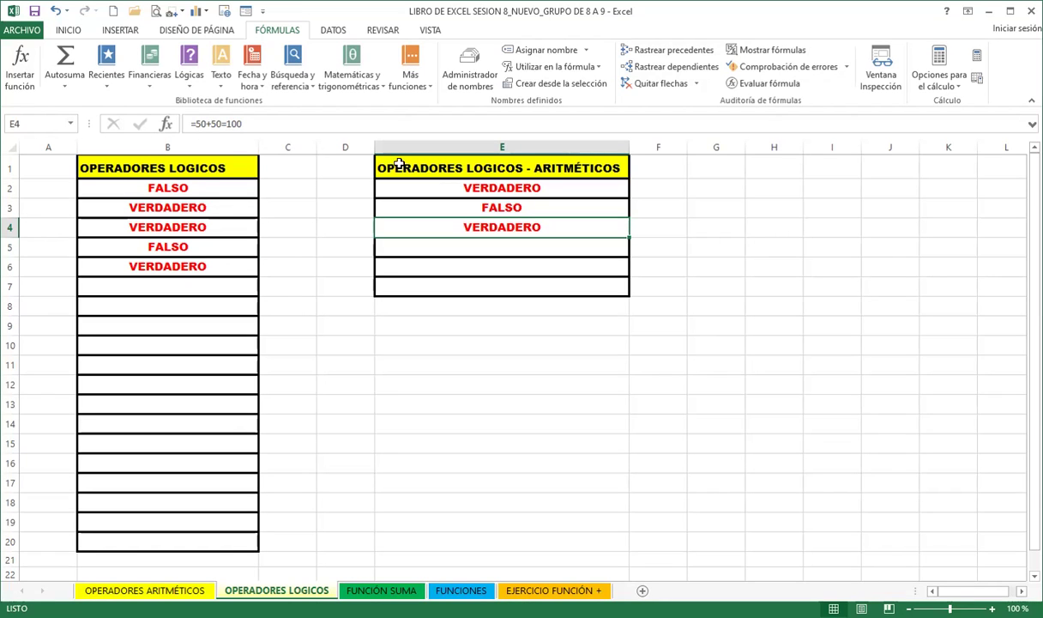
{"action": "left_click", "coordinate": [203, 147]}
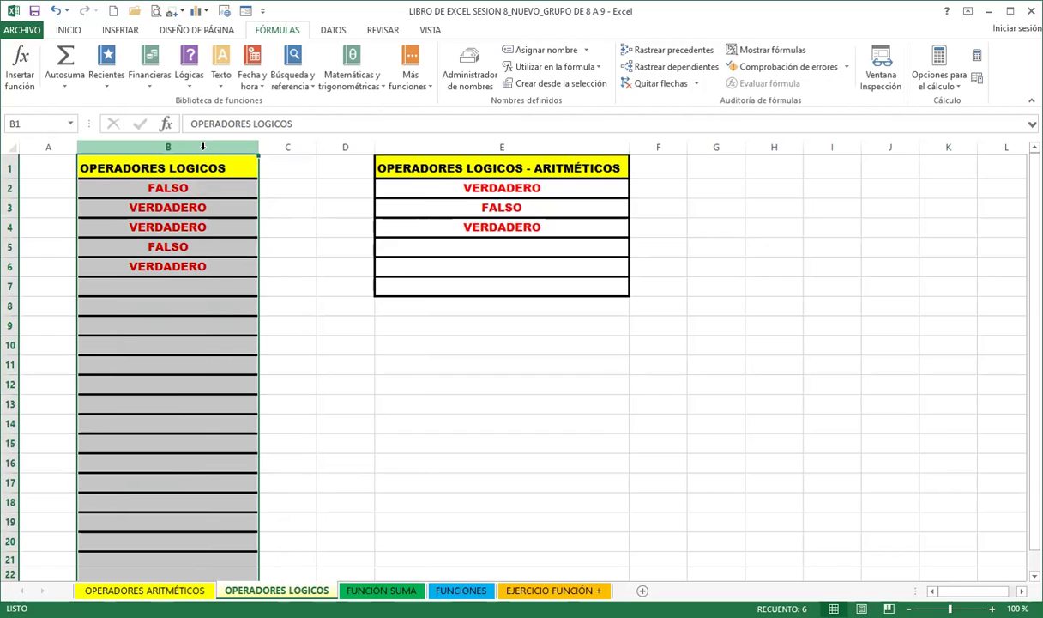
{"action": "left_click", "coordinate": [411, 184]}
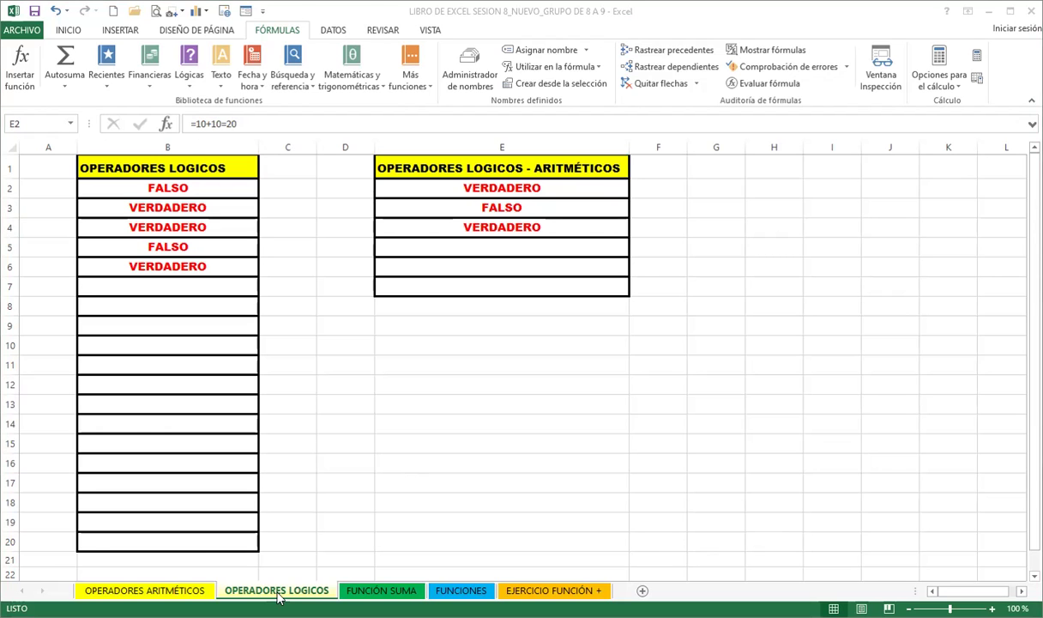
{"action": "scroll", "coordinate": [214, 549], "scroll_direction": "down", "scroll_amount": 2}
Go to the OPERADORES ARITMÉTICOS sheet, check B2's formula, and scroll to the row 24 number pairs.
{"action": "left_click", "coordinate": [152, 589]}
{"action": "scroll", "coordinate": [205, 540], "scroll_direction": "down", "scroll_amount": 3}
{"action": "scroll", "coordinate": [205, 541], "scroll_direction": "down", "scroll_amount": 3}
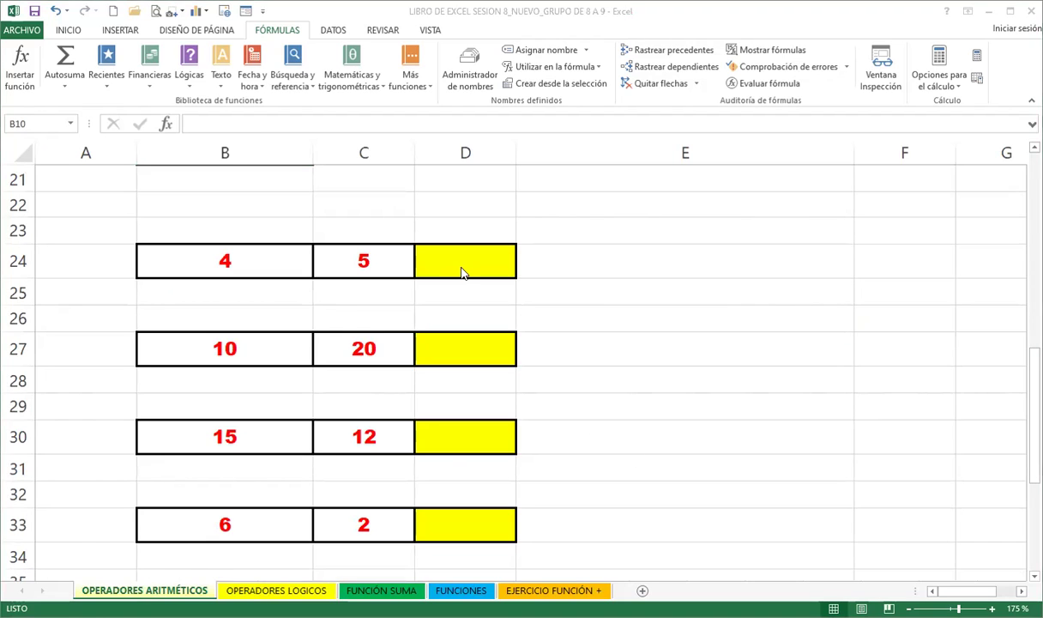
{"action": "scroll", "coordinate": [245, 289], "scroll_direction": "up", "scroll_amount": 4}
{"action": "scroll", "coordinate": [221, 247], "scroll_direction": "up", "scroll_amount": 3}
{"action": "left_click", "coordinate": [209, 228]}
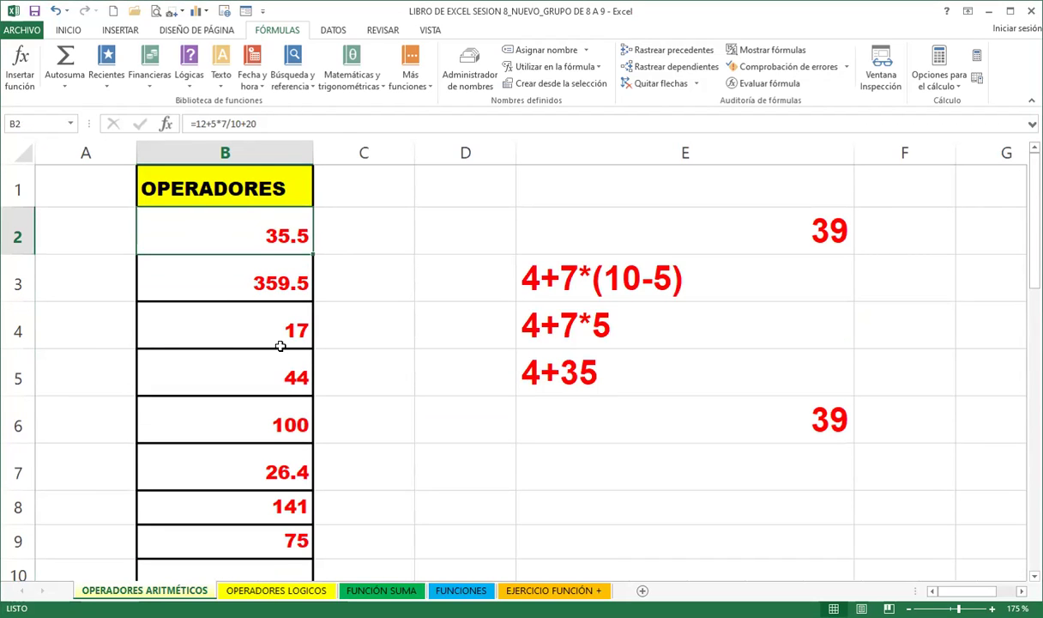
{"action": "scroll", "coordinate": [280, 377], "scroll_direction": "down", "scroll_amount": 4}
{"action": "scroll", "coordinate": [263, 378], "scroll_direction": "down", "scroll_amount": 3}
Enter =B24*C24 in D24 to get the product 20.
{"action": "left_click", "coordinate": [459, 235]}
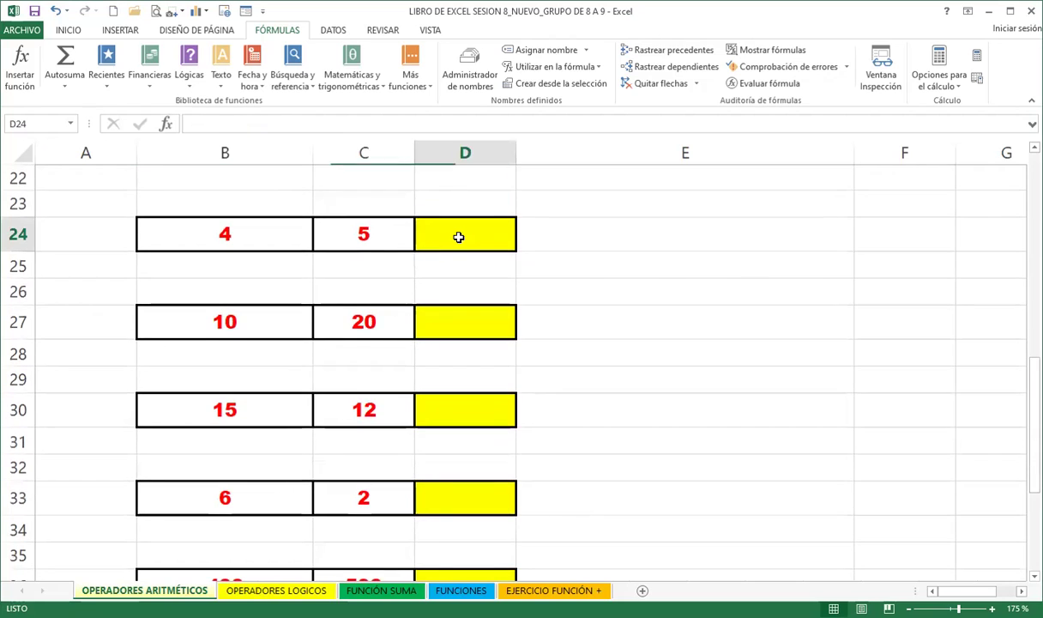
{"action": "type", "text": "="}
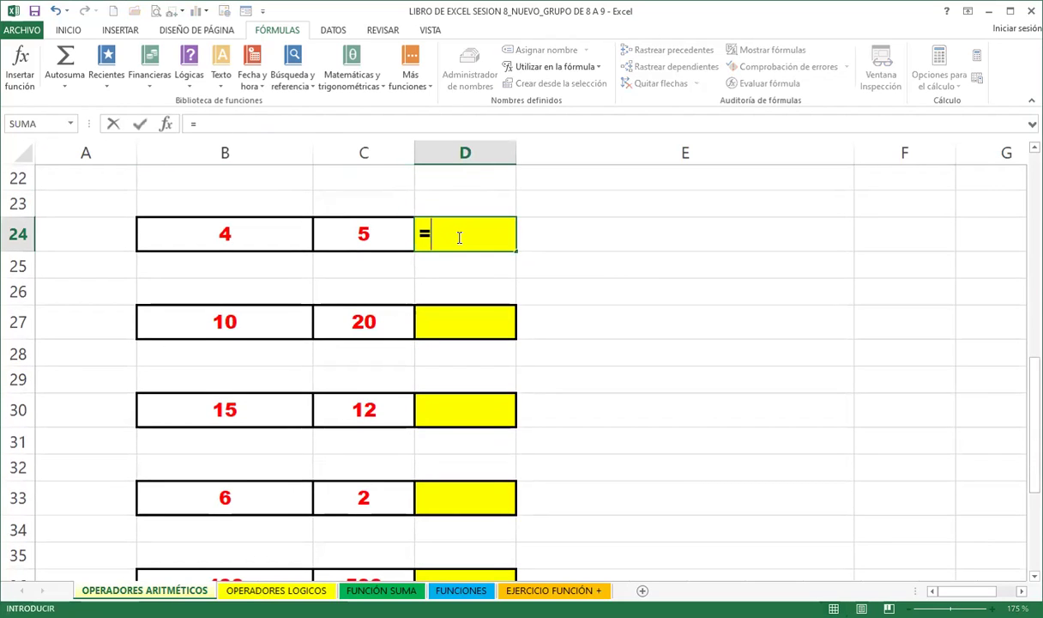
{"action": "left_click", "coordinate": [190, 237]}
{"action": "type", "text": "*"}
{"action": "left_click", "coordinate": [364, 235]}
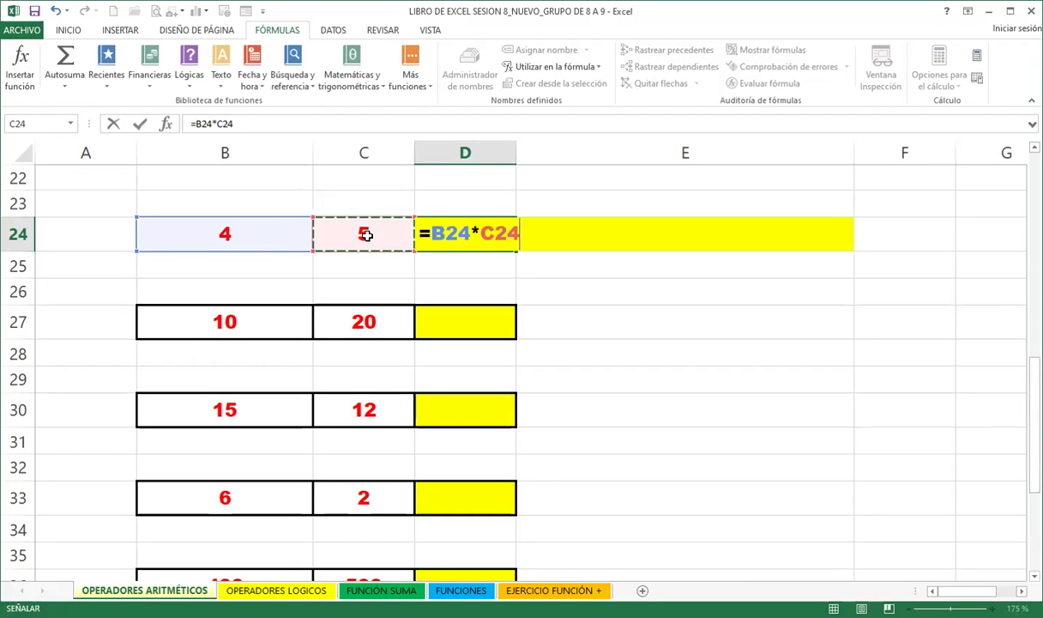
{"action": "key", "text": "Return"}
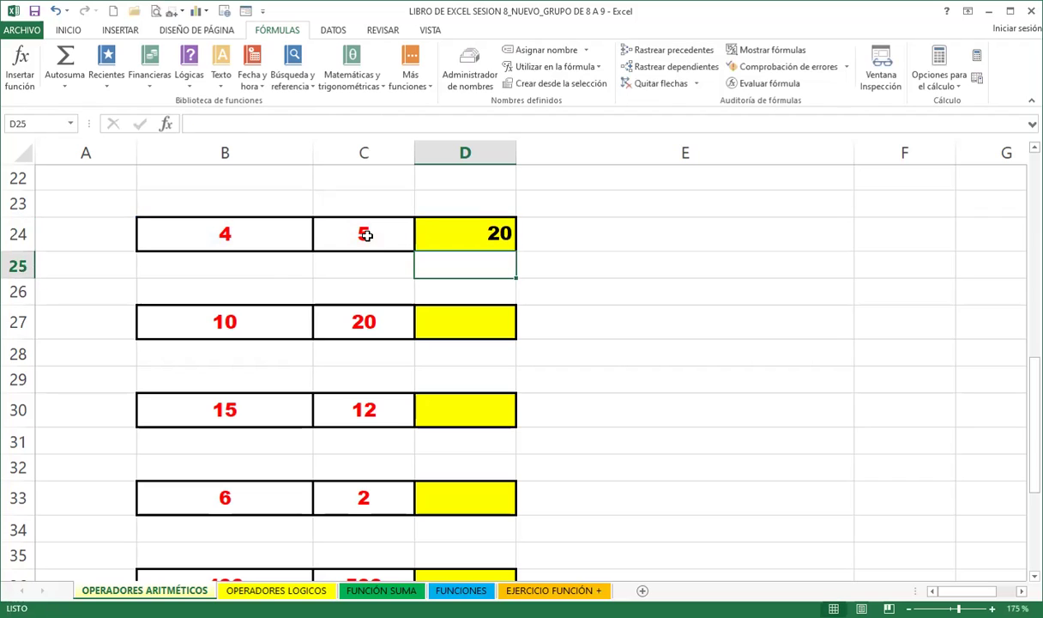
Enter =B27+C27 in D27 and =B30-C30 in D30, giving 30 and 3.
{"action": "left_click", "coordinate": [450, 329]}
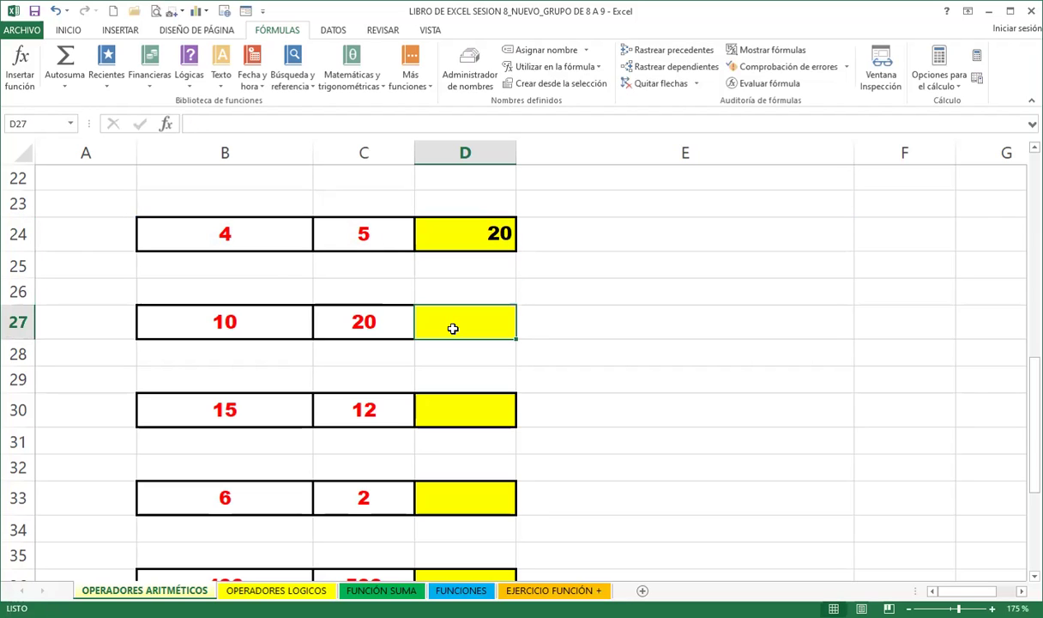
{"action": "type", "text": "="}
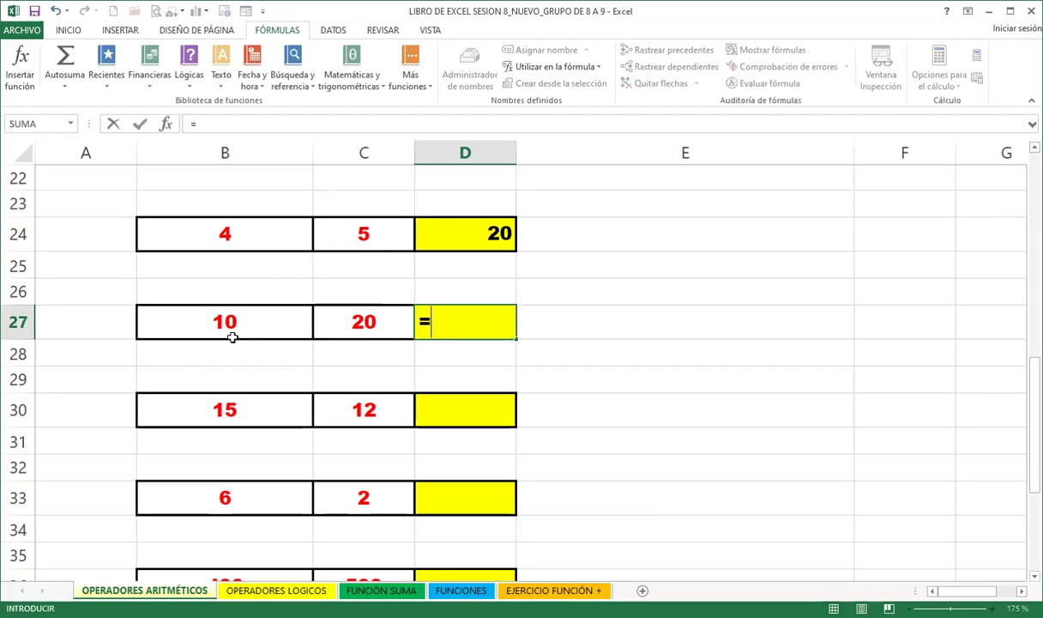
{"action": "left_click", "coordinate": [232, 326]}
{"action": "type", "text": "+"}
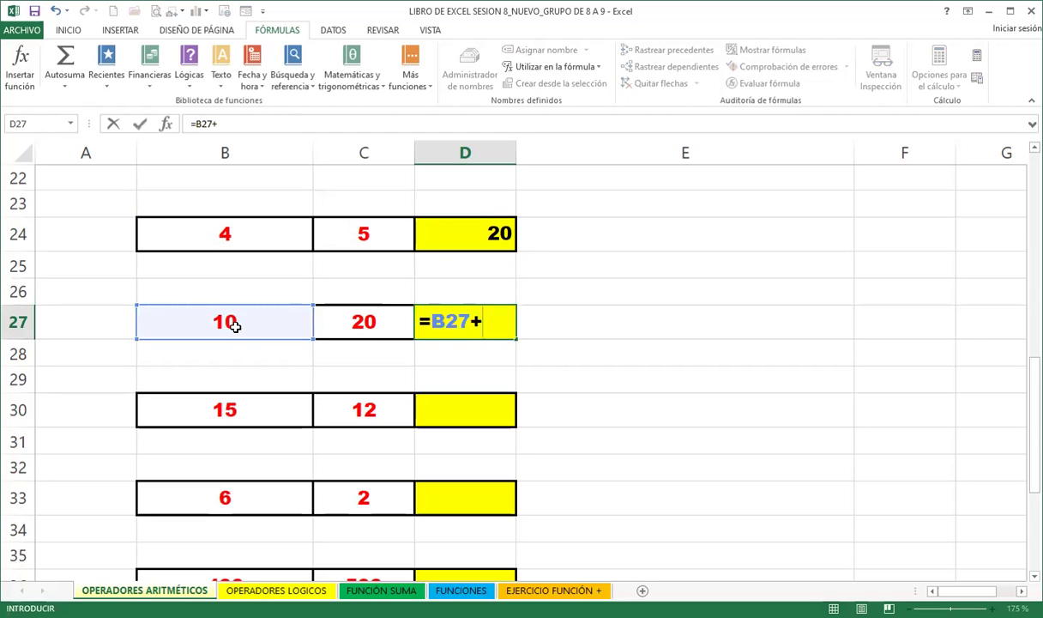
{"action": "left_click", "coordinate": [347, 307]}
{"action": "key", "text": "Return"}
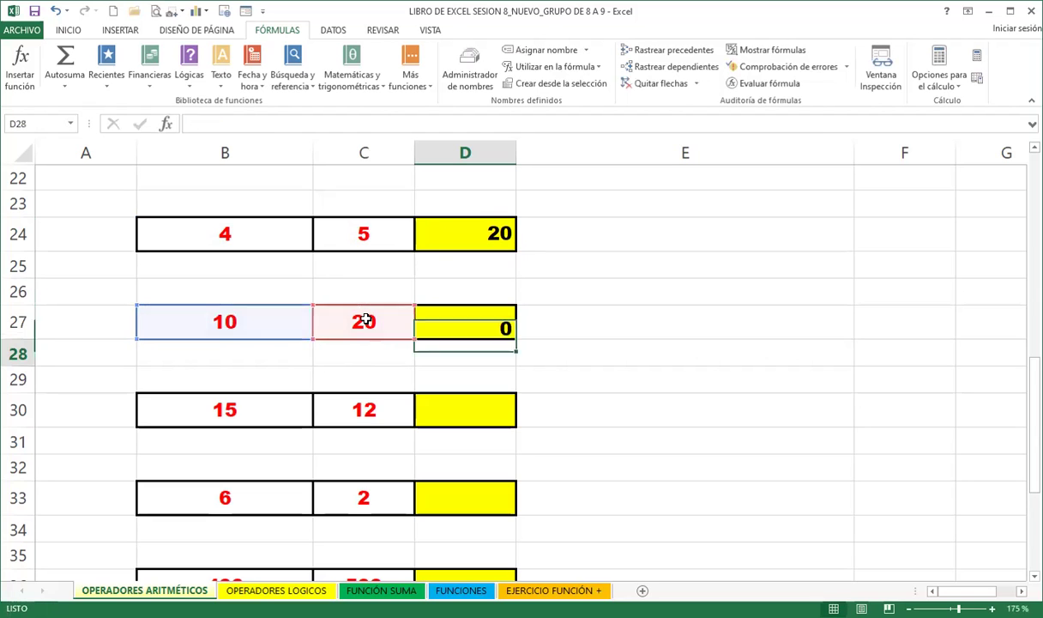
{"action": "left_click", "coordinate": [439, 414]}
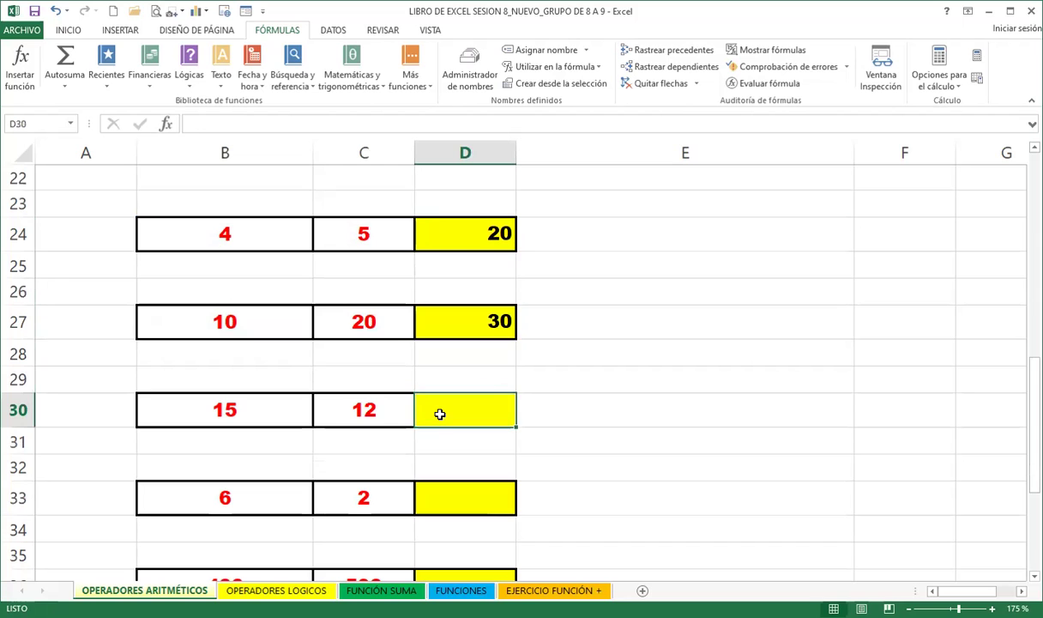
{"action": "type", "text": "="}
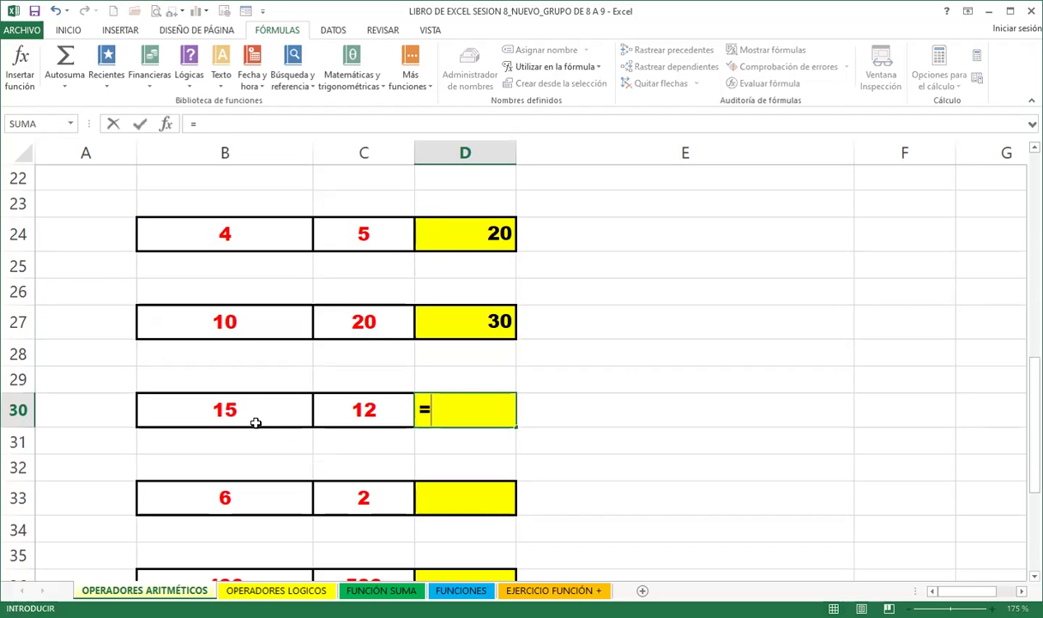
{"action": "left_click", "coordinate": [250, 415]}
{"action": "type", "text": "-"}
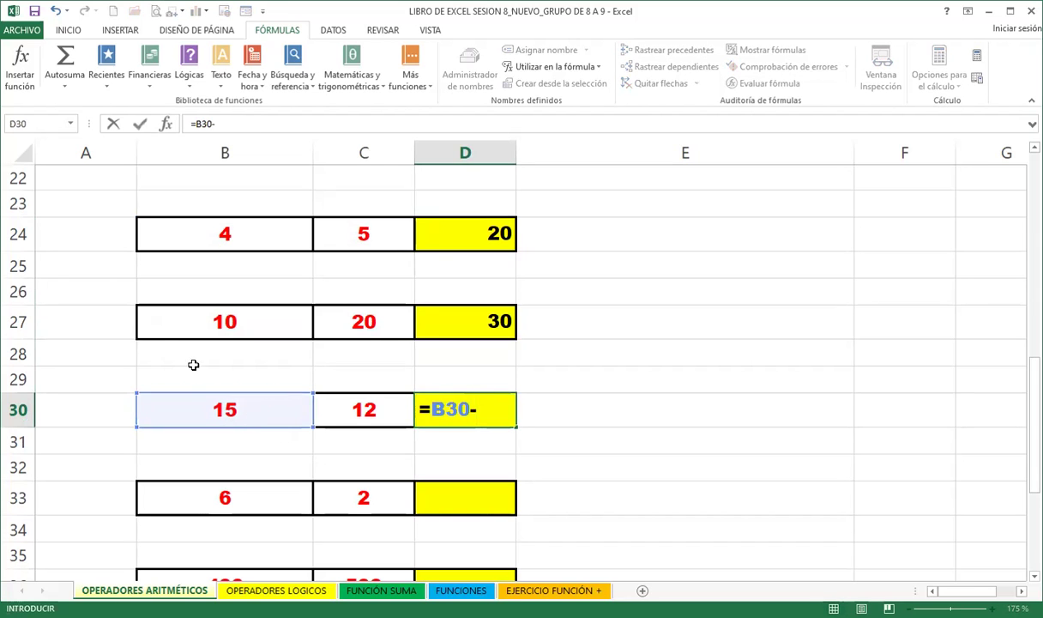
{"action": "left_click", "coordinate": [339, 399]}
{"action": "key", "text": "Return"}
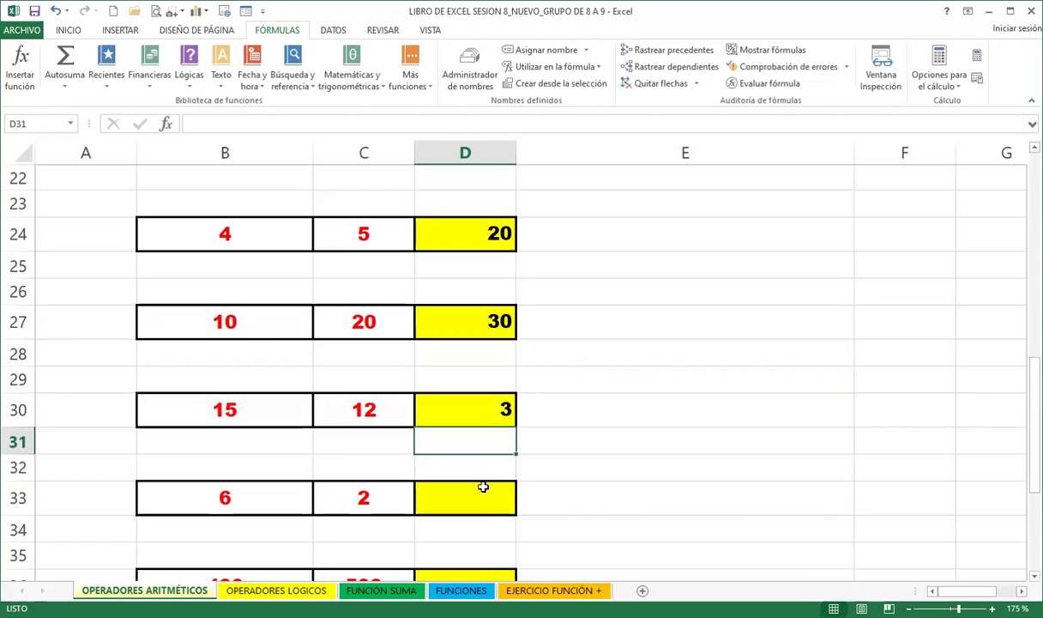
{"action": "scroll", "coordinate": [480, 481], "scroll_direction": "down", "scroll_amount": 2}
Enter =B33^C33 in D33, giving 36 for 6 and 2.
{"action": "left_click", "coordinate": [468, 412]}
{"action": "left_click", "coordinate": [482, 297]}
{"action": "left_click", "coordinate": [472, 327]}
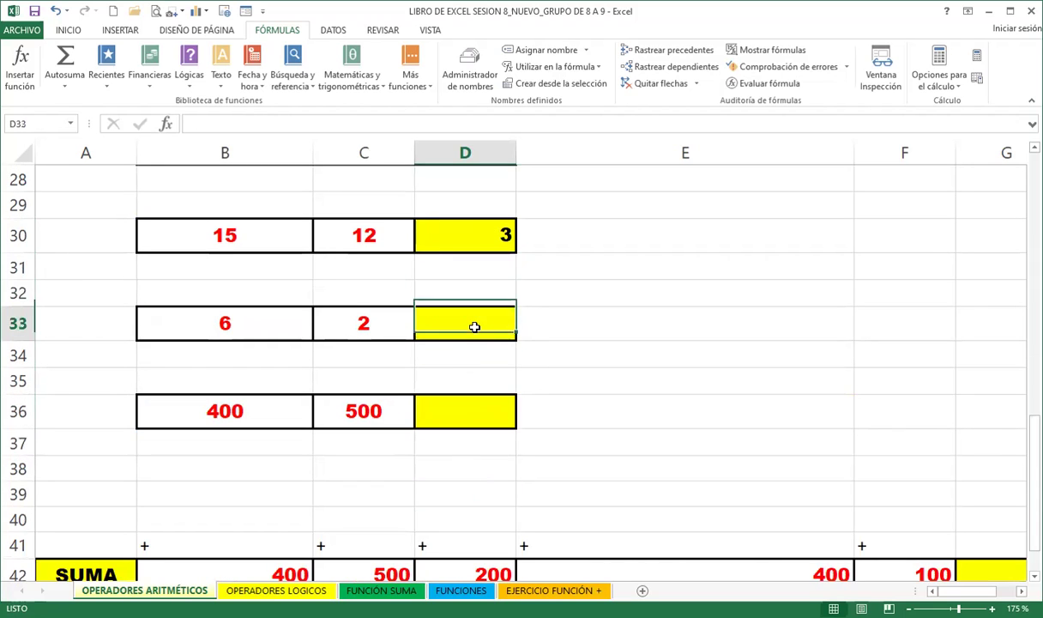
{"action": "type", "text": "="}
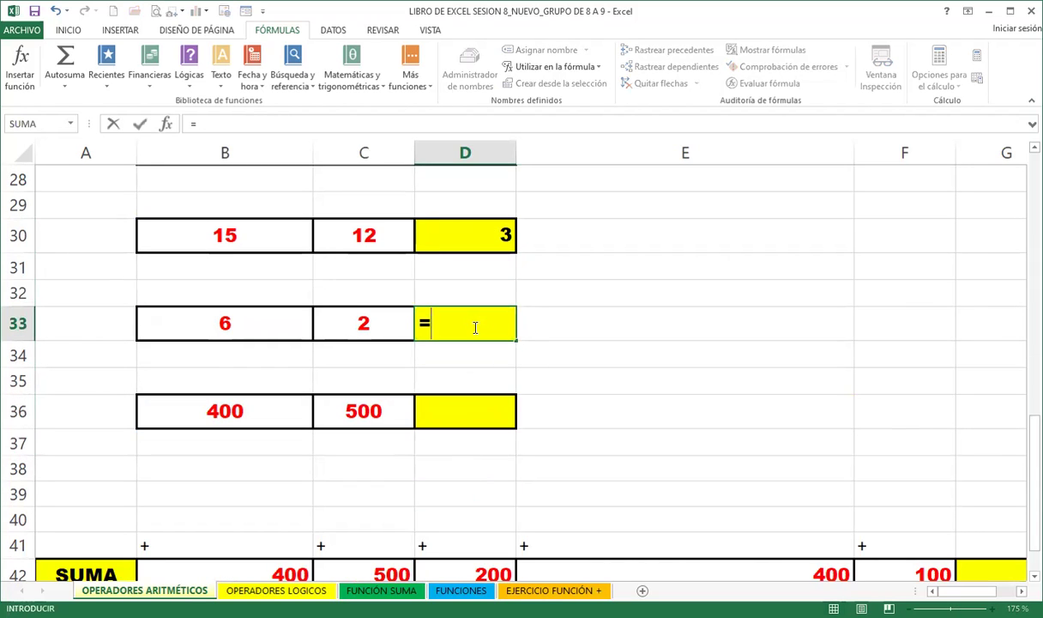
{"action": "left_click", "coordinate": [209, 324]}
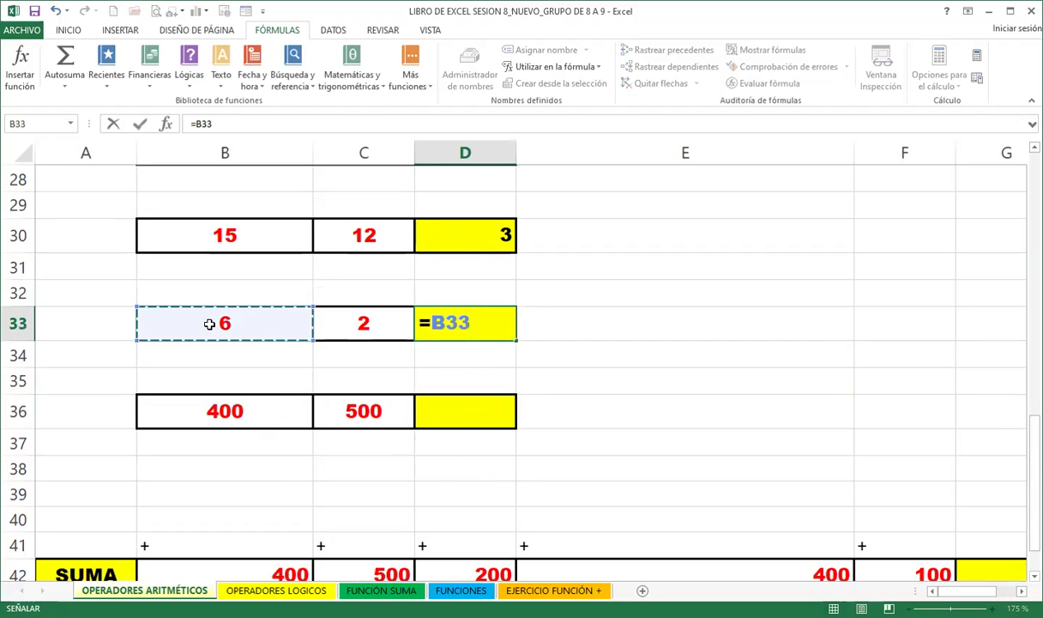
{"action": "type", "text": "Y"}
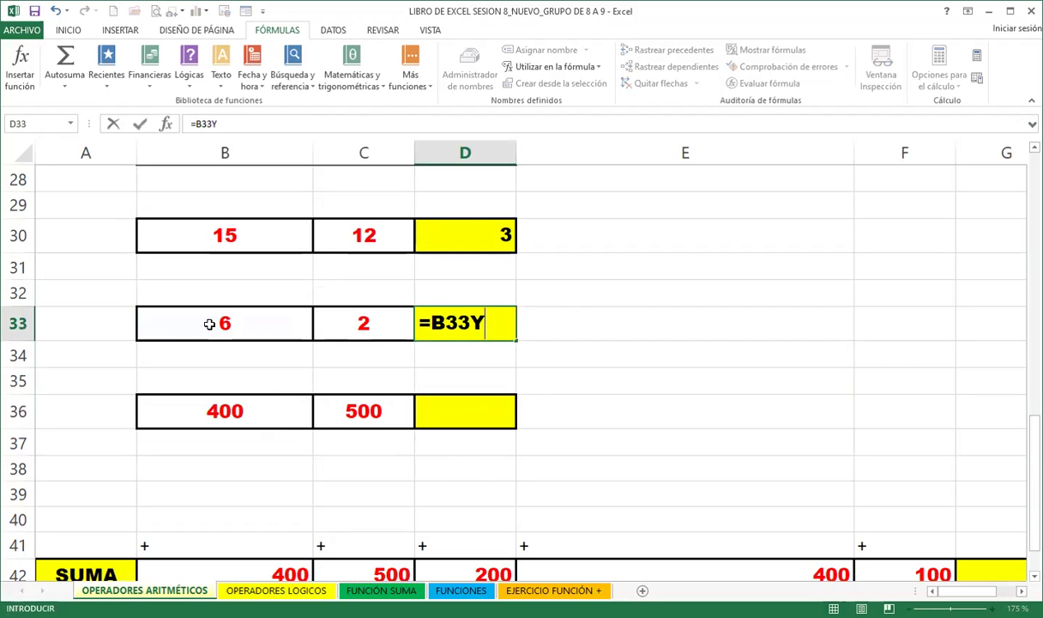
{"action": "key", "text": "BackSpace"}
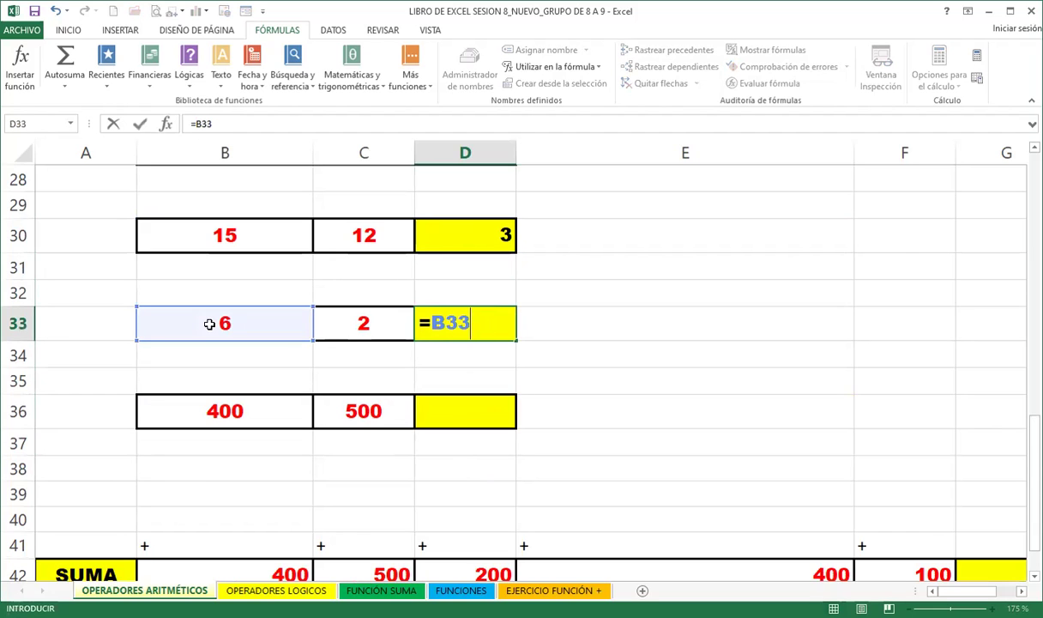
{"action": "type", "text": "b"}
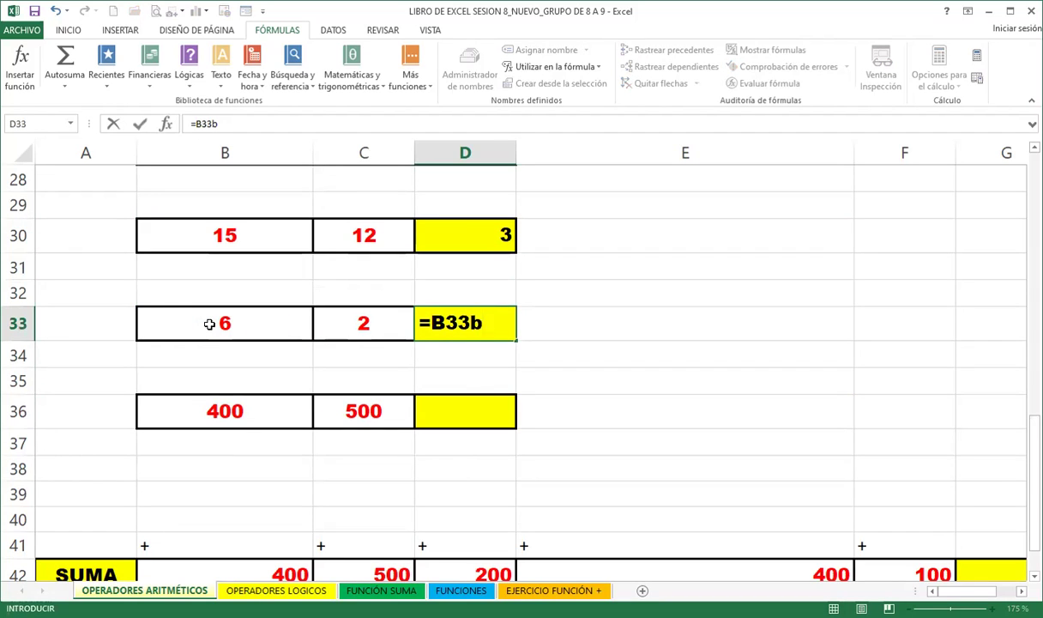
{"action": "key", "text": "BackSpace"}
{"action": "type", "text": "b"}
{"action": "key", "text": "BackSpace"}
{"action": "type", "text": "y"}
{"action": "key", "text": "BackSpace"}
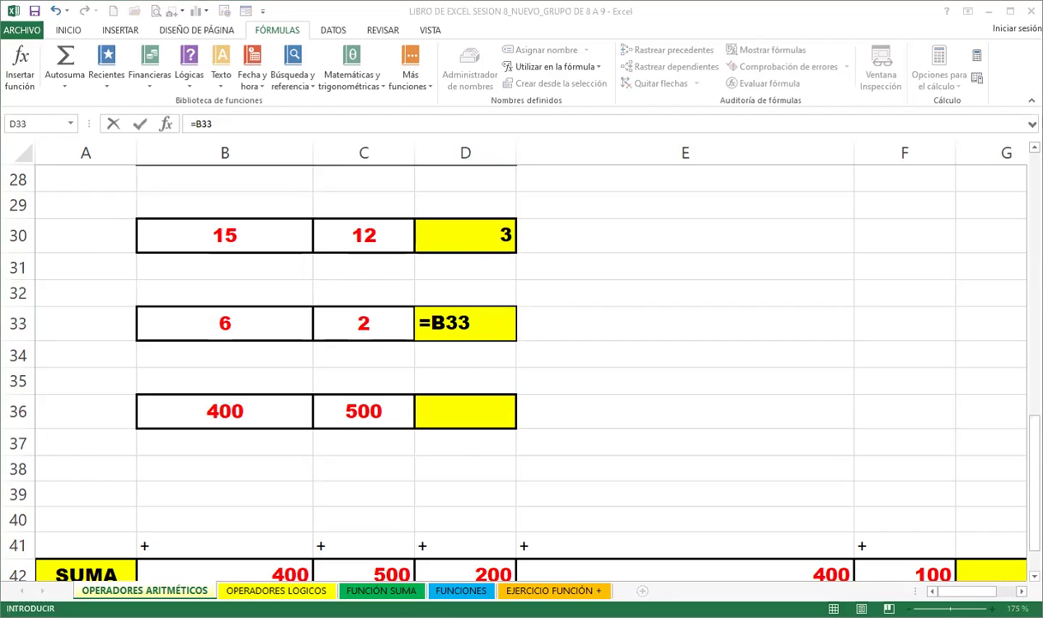
{"action": "left_click", "coordinate": [486, 306]}
{"action": "type", "text": "^"}
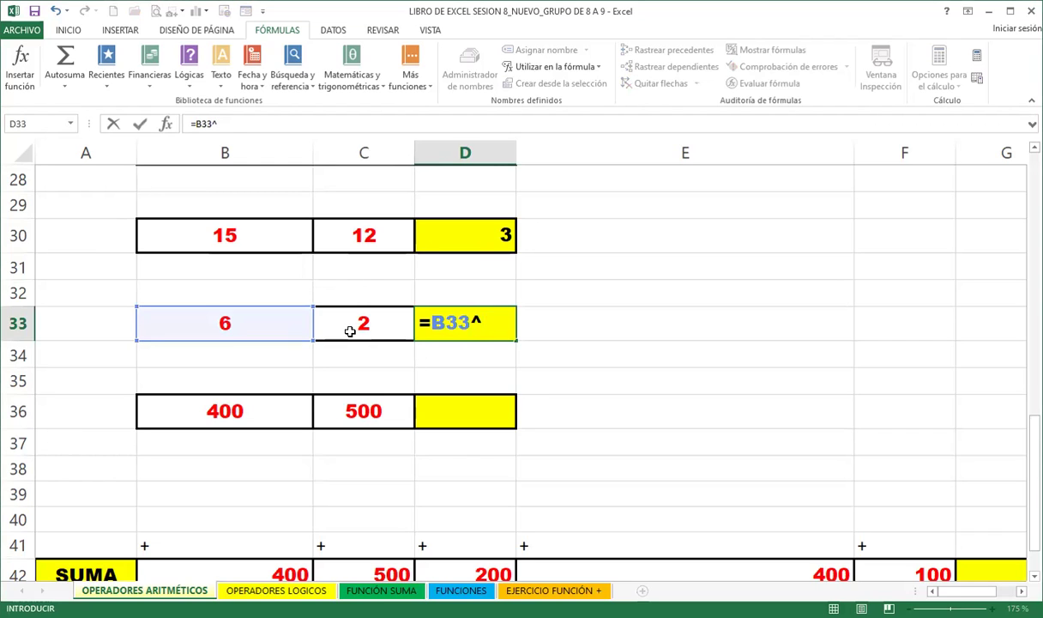
{"action": "left_click", "coordinate": [350, 331]}
{"action": "key", "text": "Return"}
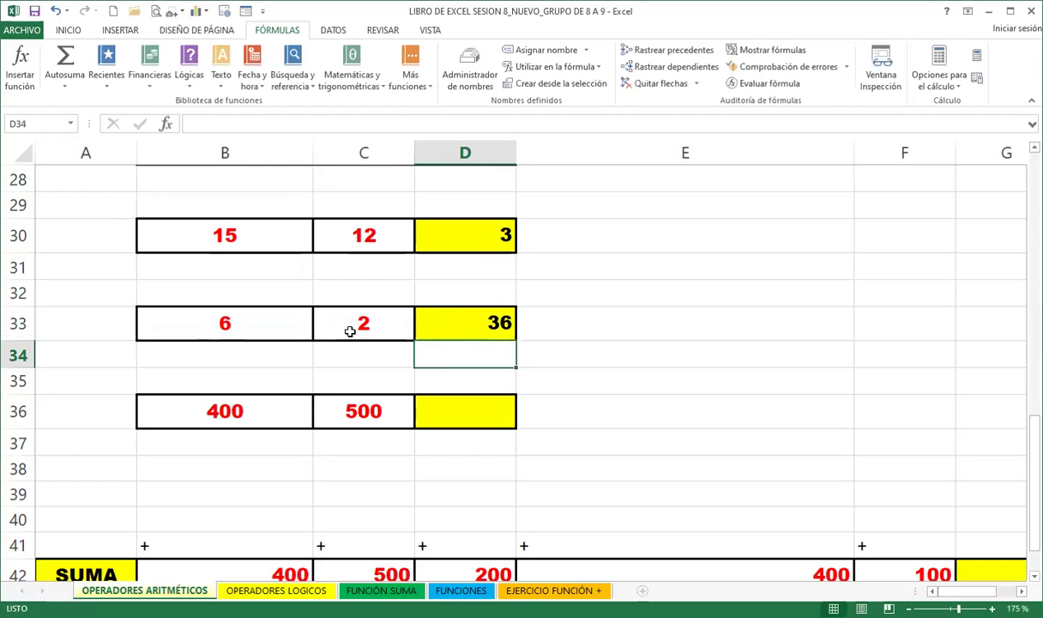
Enter =B36/C36 in D36 and copy D33's number format so it shows 0.8.
{"action": "left_click", "coordinate": [466, 417]}
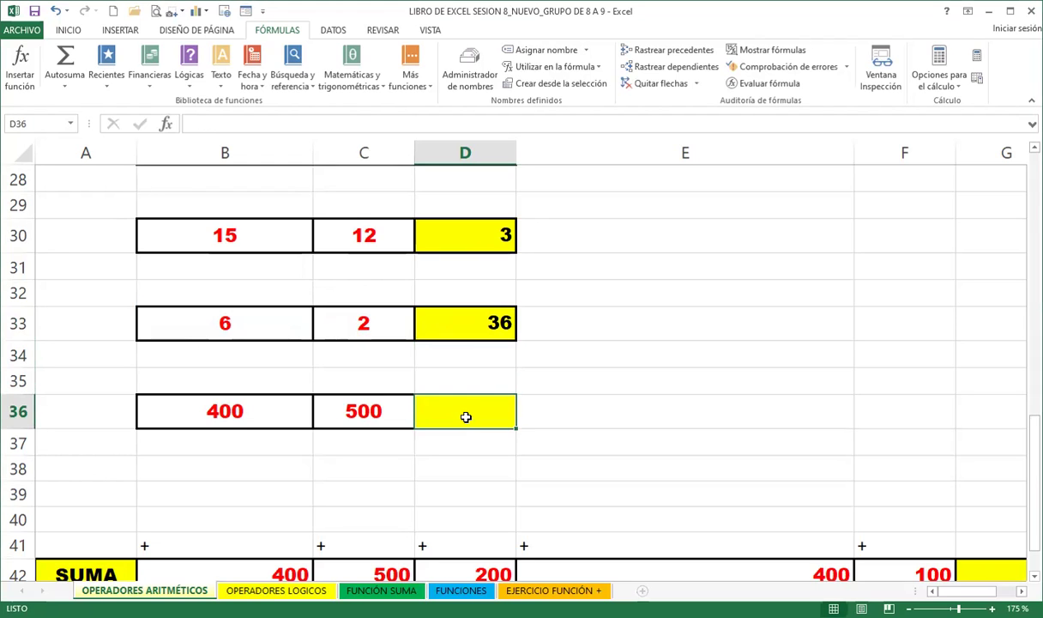
{"action": "type", "text": "="}
{"action": "left_click", "coordinate": [215, 412]}
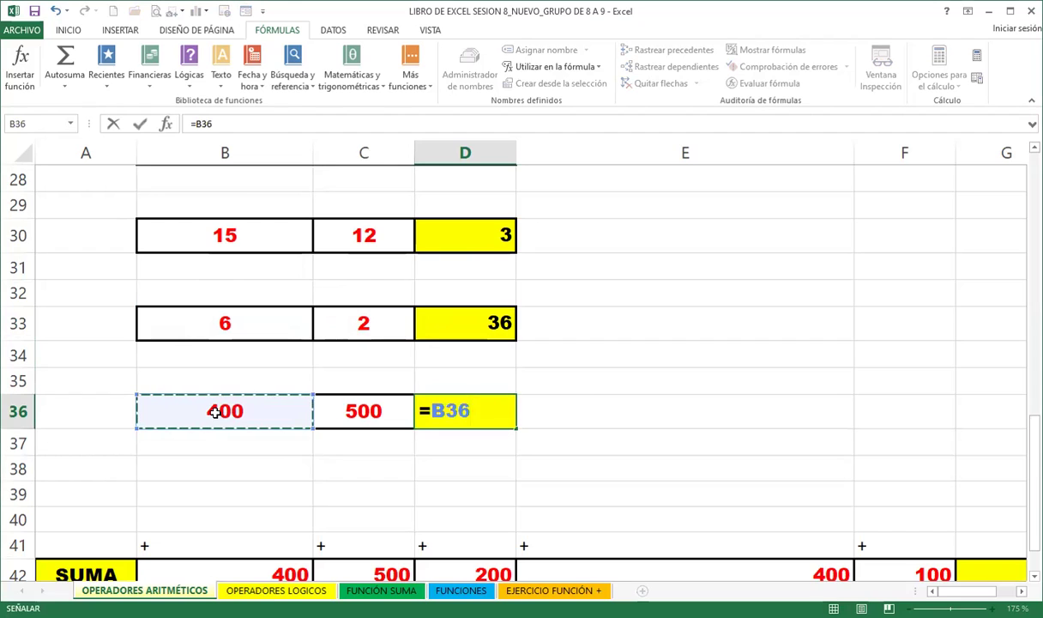
{"action": "type", "text": "/"}
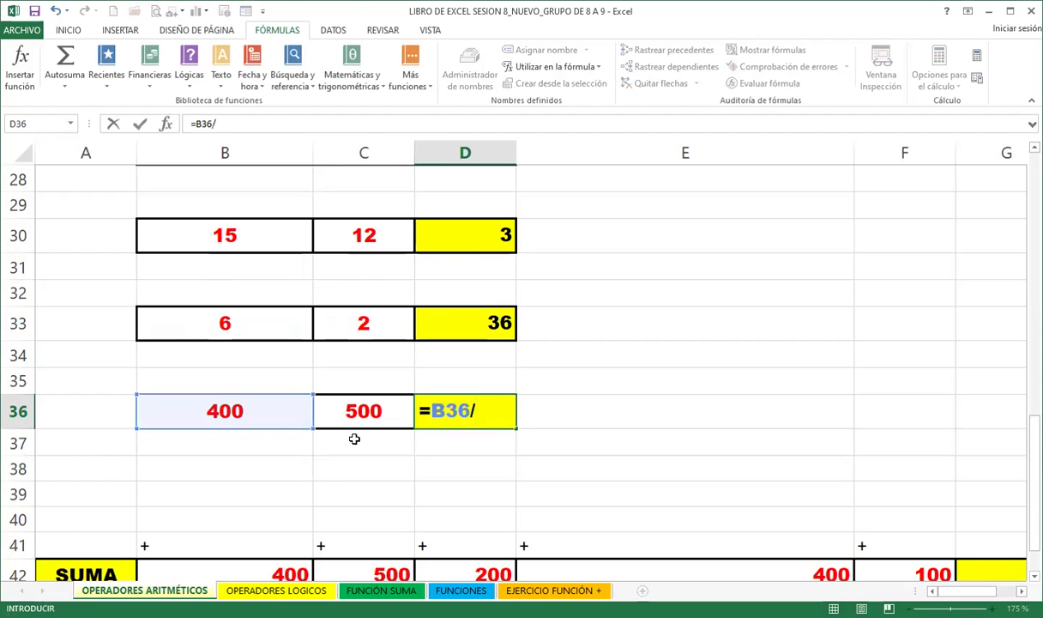
{"action": "left_click", "coordinate": [364, 414]}
{"action": "key", "text": "Return"}
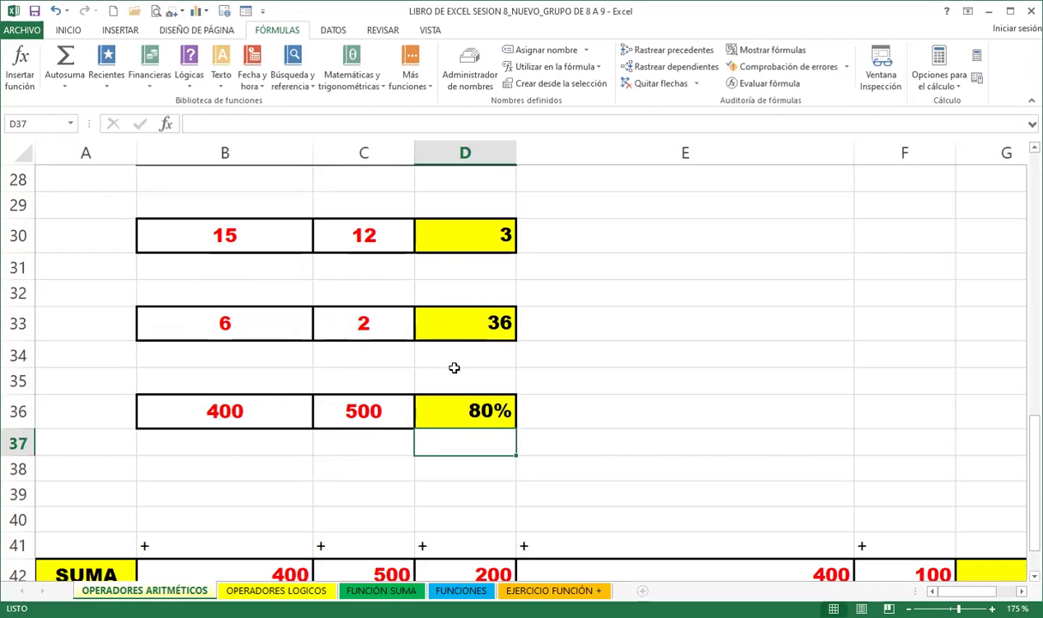
{"action": "left_click", "coordinate": [463, 324]}
{"action": "left_click", "coordinate": [69, 31]}
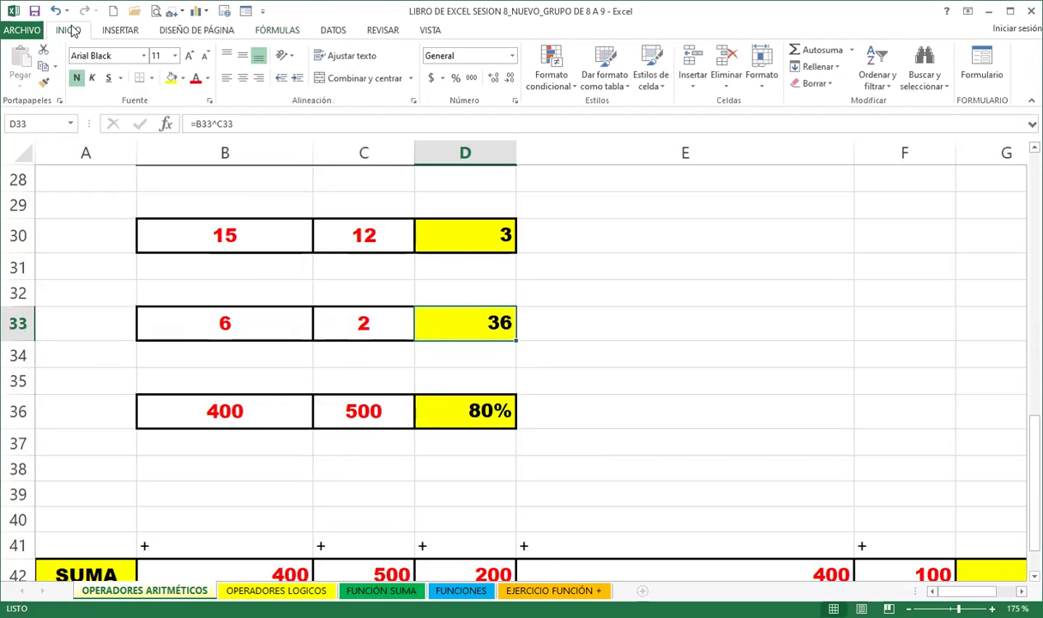
{"action": "left_click", "coordinate": [43, 81]}
{"action": "left_click", "coordinate": [474, 409]}
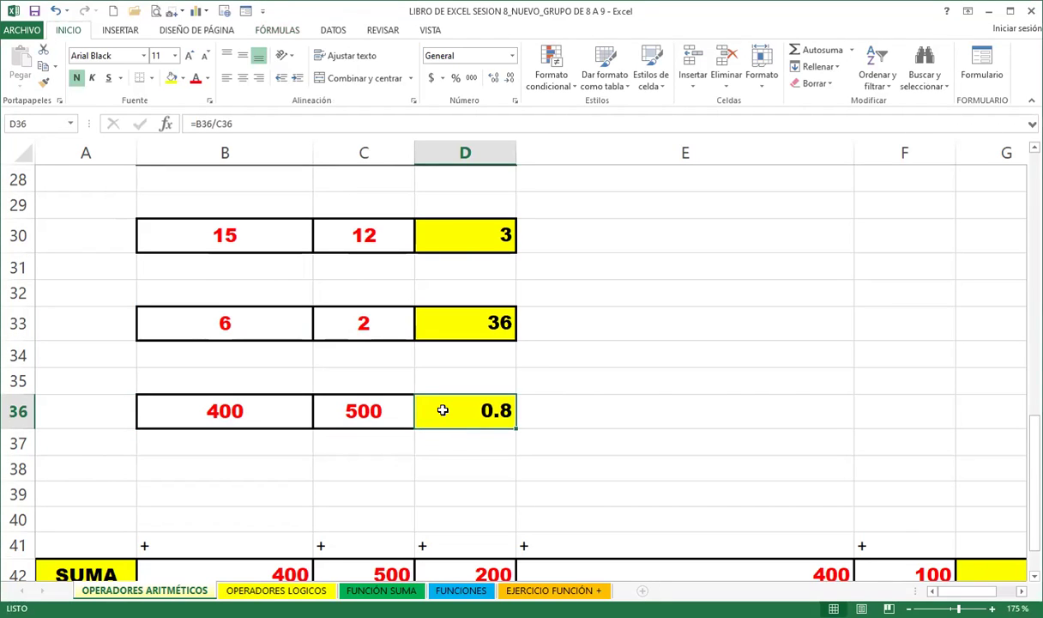
Review the formulas in D24 and D27, then scroll down to the SUMA row 42.
{"action": "scroll", "coordinate": [384, 400], "scroll_direction": "up", "scroll_amount": 2}
{"action": "scroll", "coordinate": [386, 400], "scroll_direction": "up", "scroll_amount": 1}
{"action": "scroll", "coordinate": [386, 401], "scroll_direction": "up", "scroll_amount": 1}
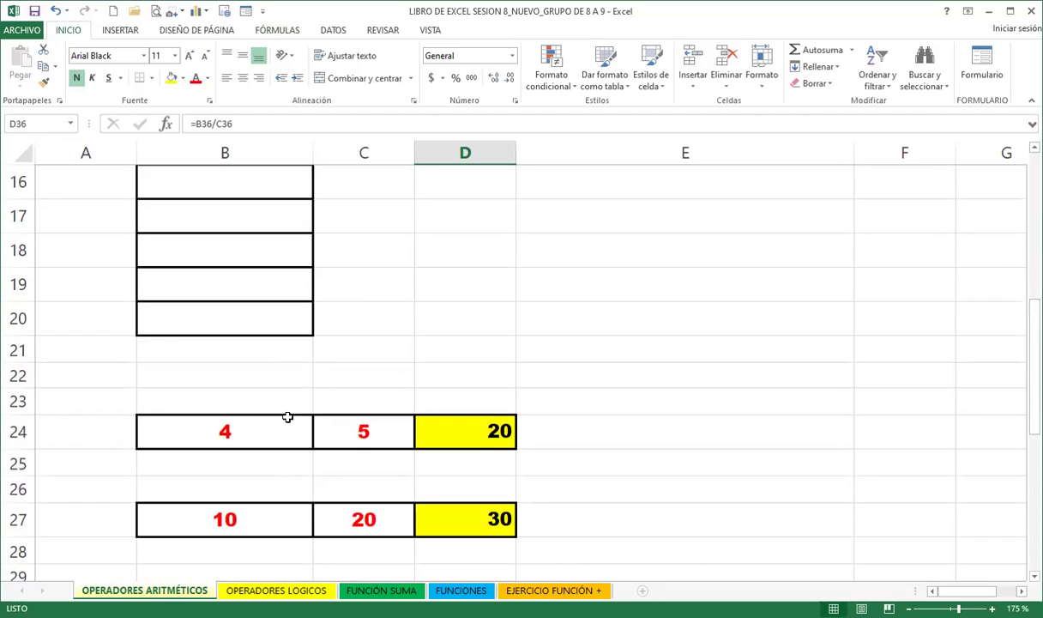
{"action": "scroll", "coordinate": [254, 397], "scroll_direction": "down", "scroll_amount": 2}
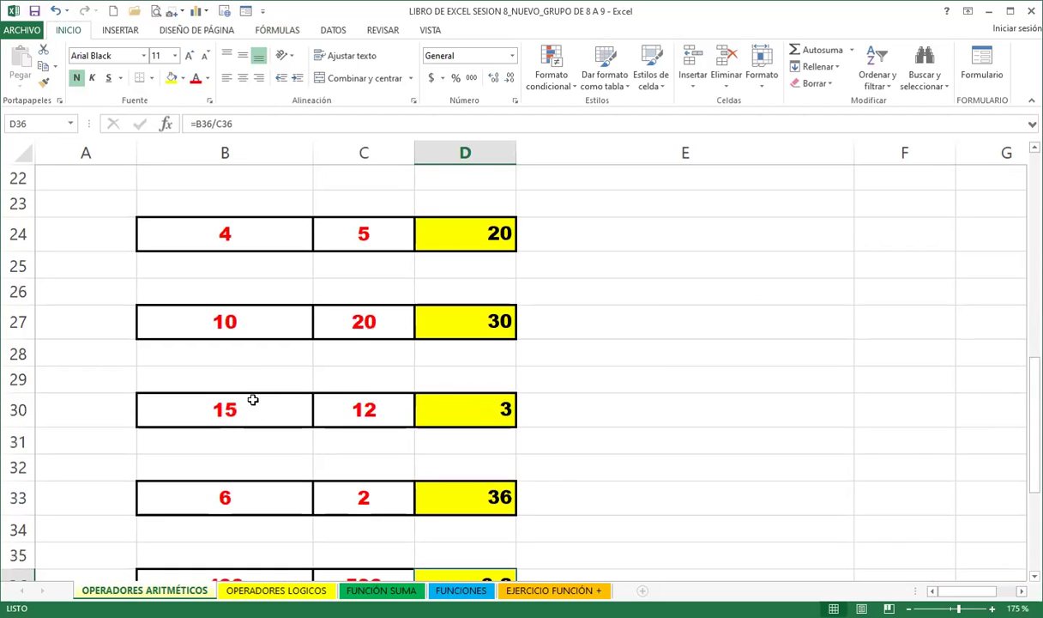
{"action": "left_click", "coordinate": [247, 232]}
{"action": "left_click_drag", "start_coordinate": [312, 234], "coordinate": [330, 236]}
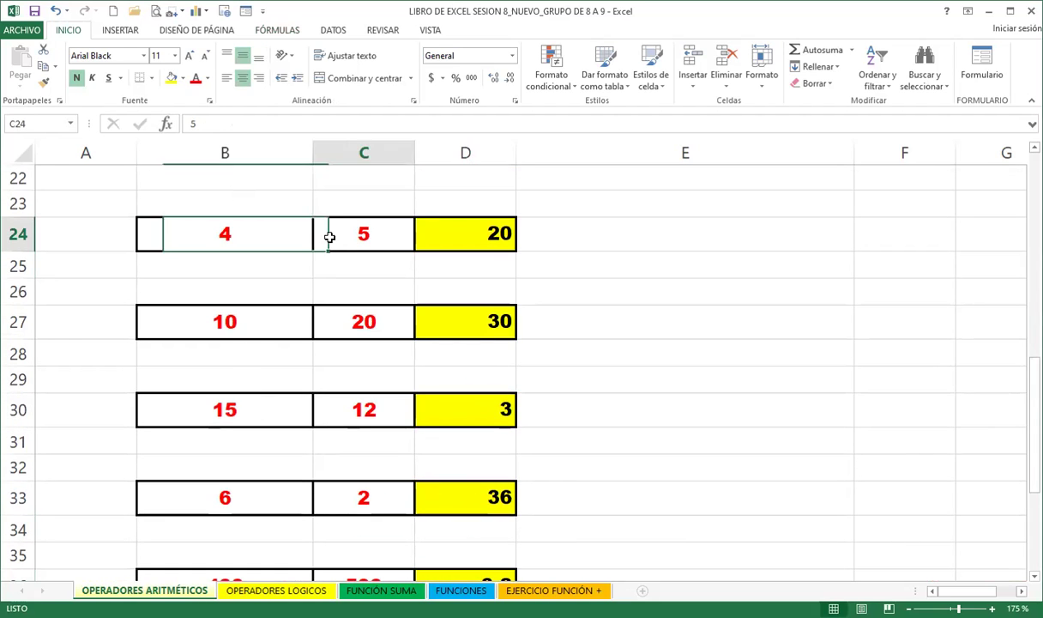
{"action": "left_click", "coordinate": [453, 239]}
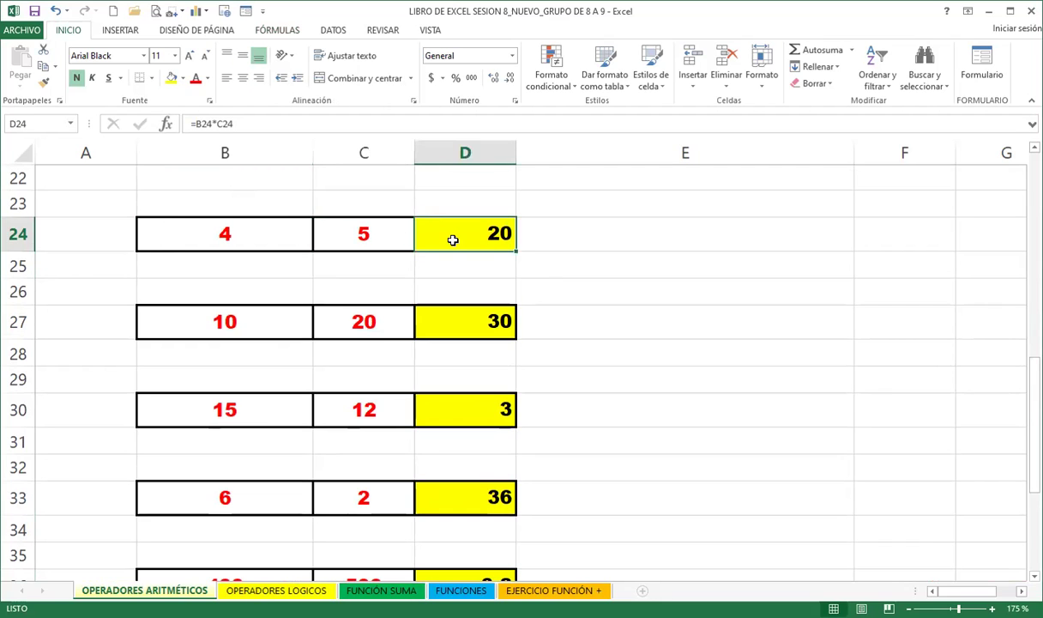
{"action": "left_click", "coordinate": [444, 323]}
{"action": "scroll", "coordinate": [470, 355], "scroll_direction": "down", "scroll_amount": 3}
{"action": "scroll", "coordinate": [470, 355], "scroll_direction": "down", "scroll_amount": 2}
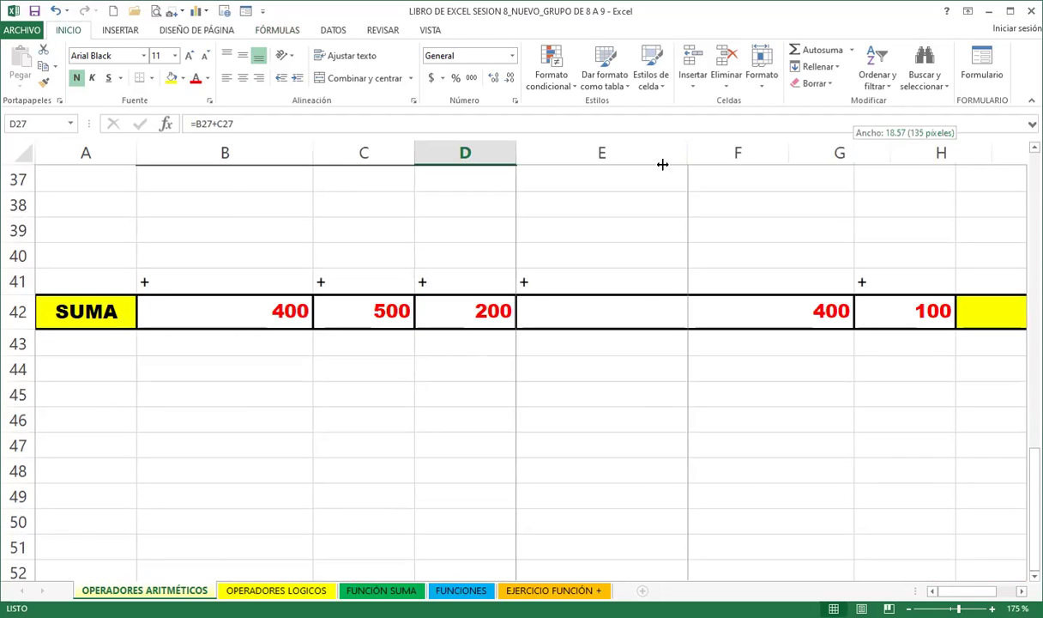
Narrow column E and enter =B42+C42+D42+E42+F42 in G42, totalling 1600.
{"action": "left_click_drag", "start_coordinate": [851, 150], "coordinate": [656, 152]}
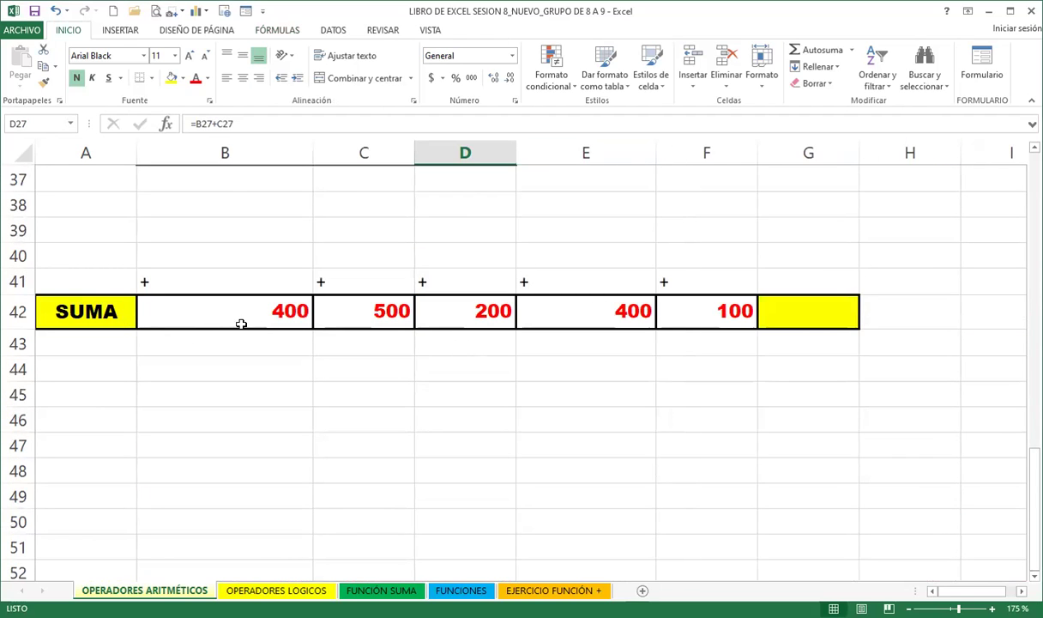
{"action": "left_click", "coordinate": [790, 308]}
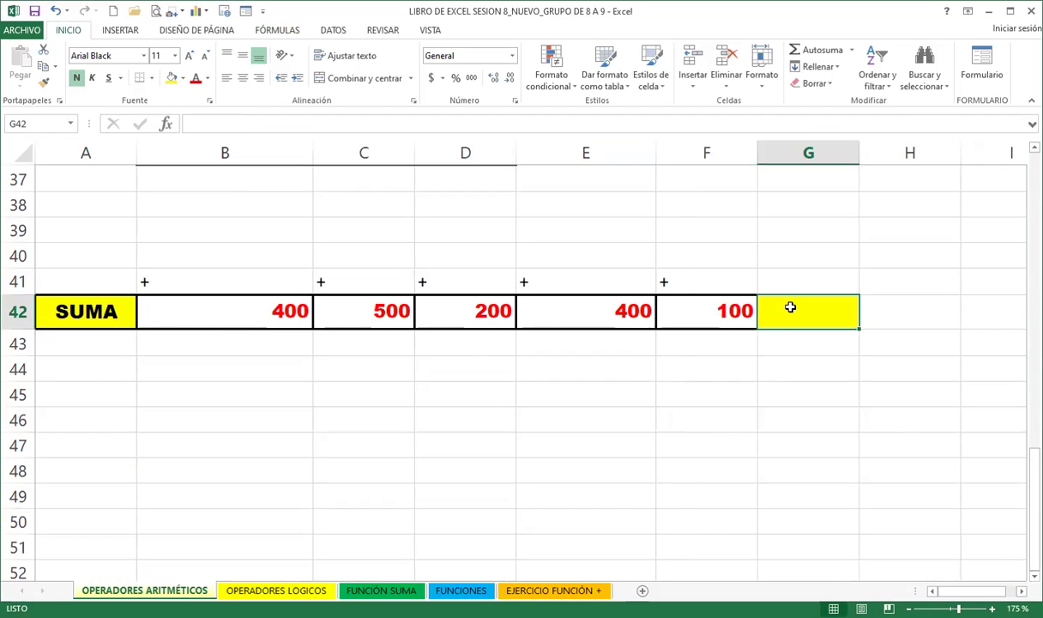
{"action": "type", "text": "="}
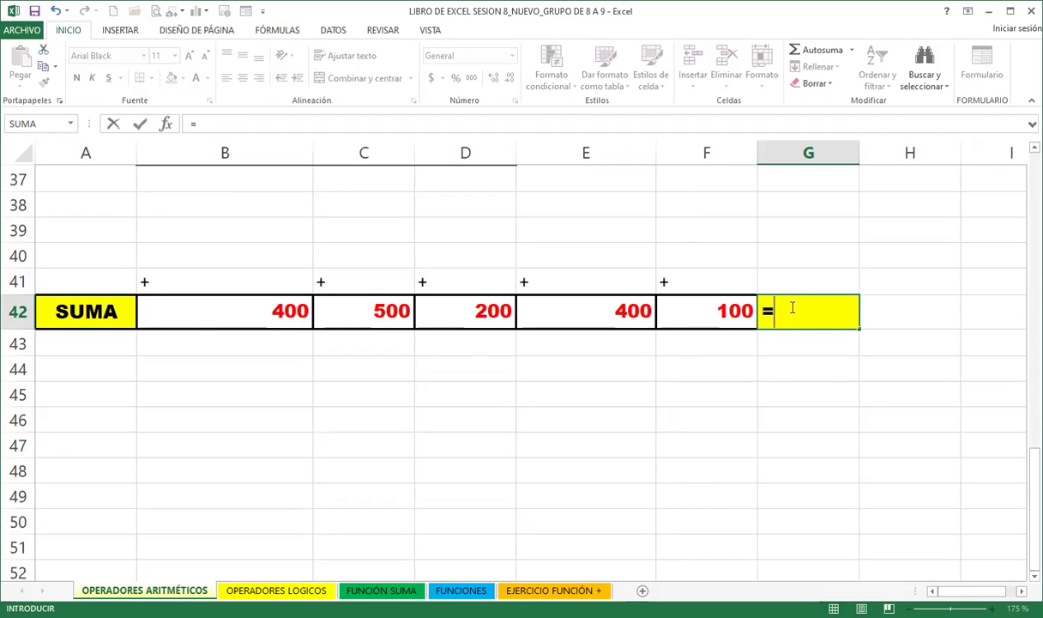
{"action": "left_click", "coordinate": [239, 314]}
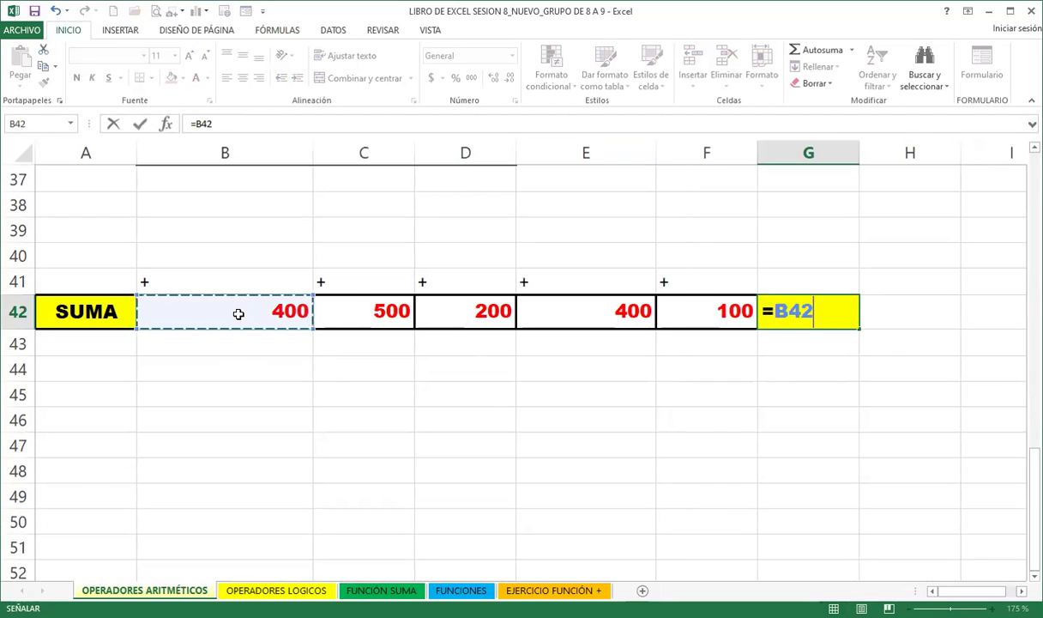
{"action": "type", "text": "+"}
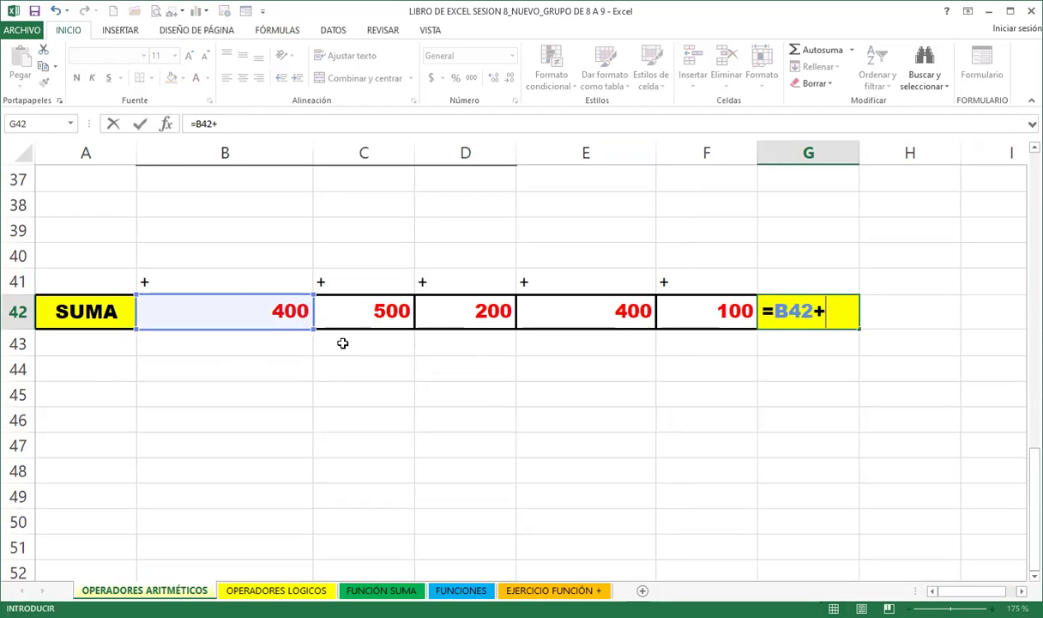
{"action": "left_click", "coordinate": [347, 311]}
{"action": "type", "text": "+"}
{"action": "left_click", "coordinate": [441, 321]}
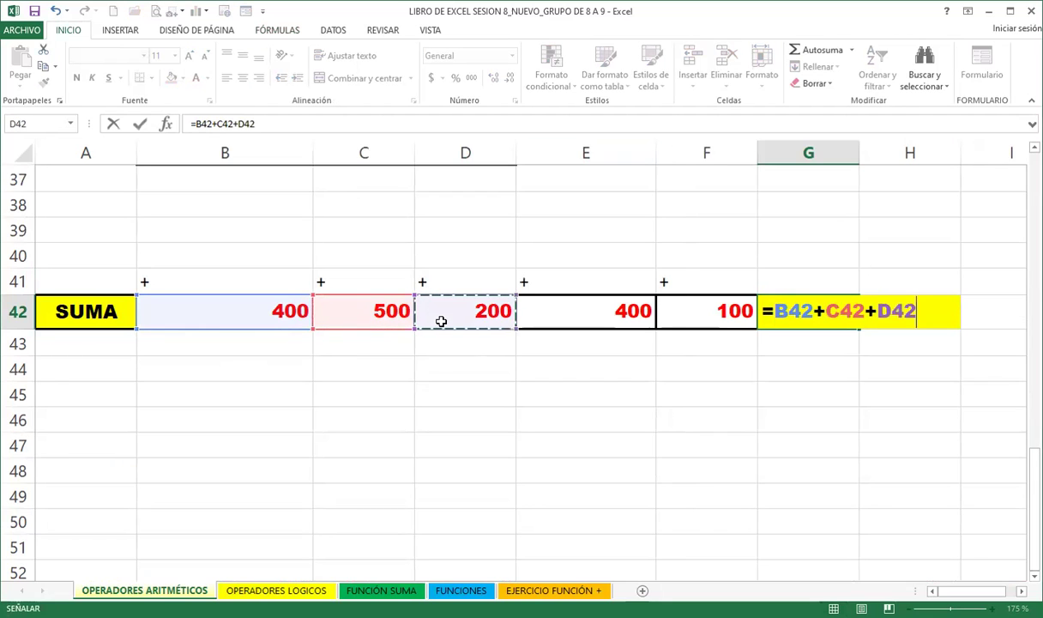
{"action": "type", "text": "+"}
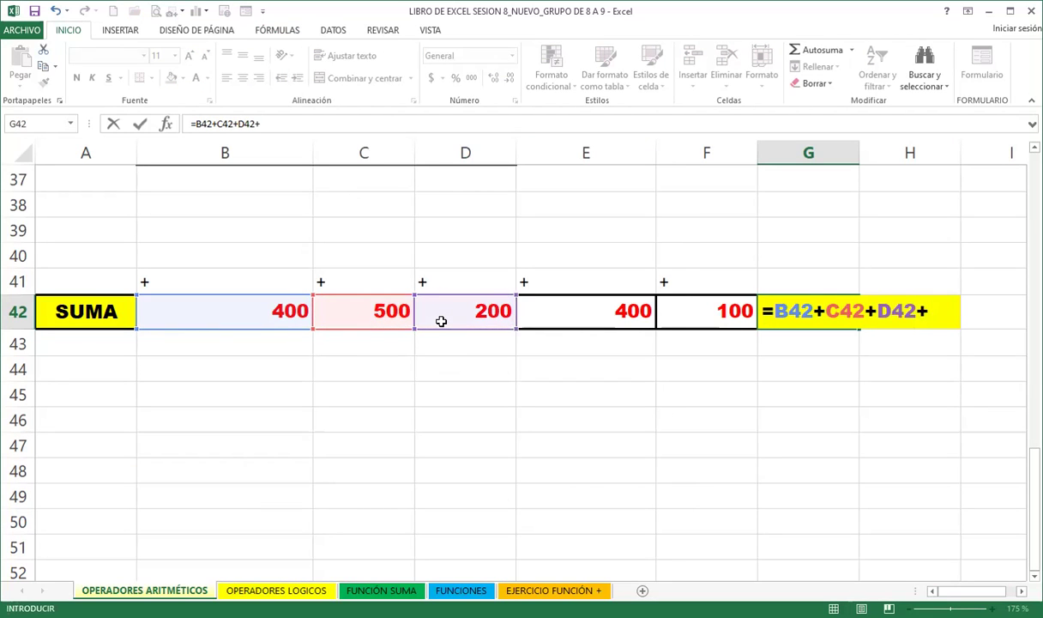
{"action": "left_click", "coordinate": [550, 318]}
{"action": "type", "text": "+"}
{"action": "left_click", "coordinate": [701, 315]}
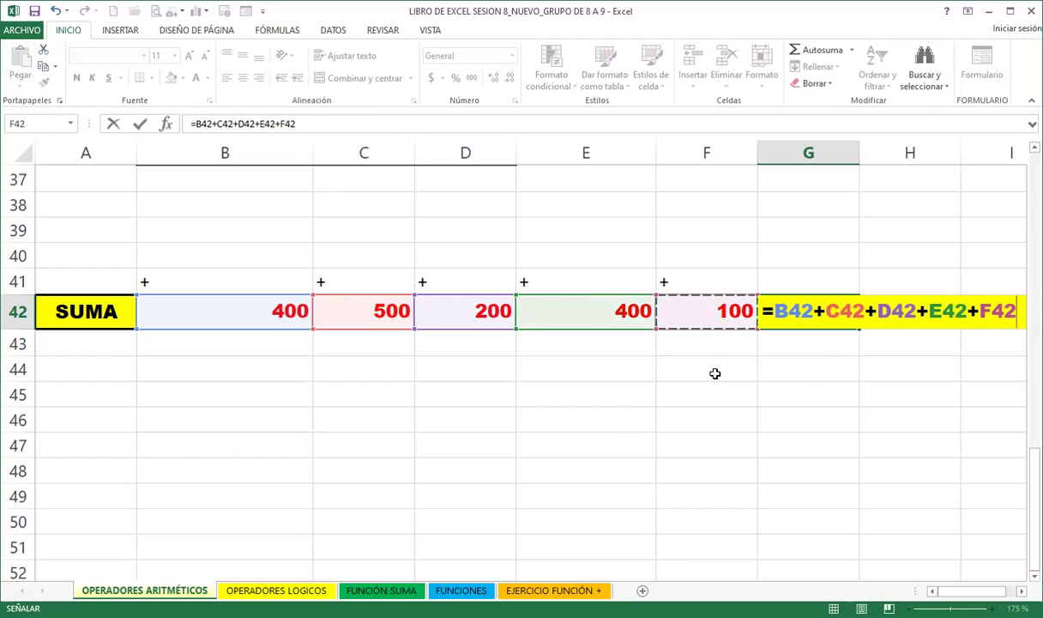
{"action": "key", "text": "Return"}
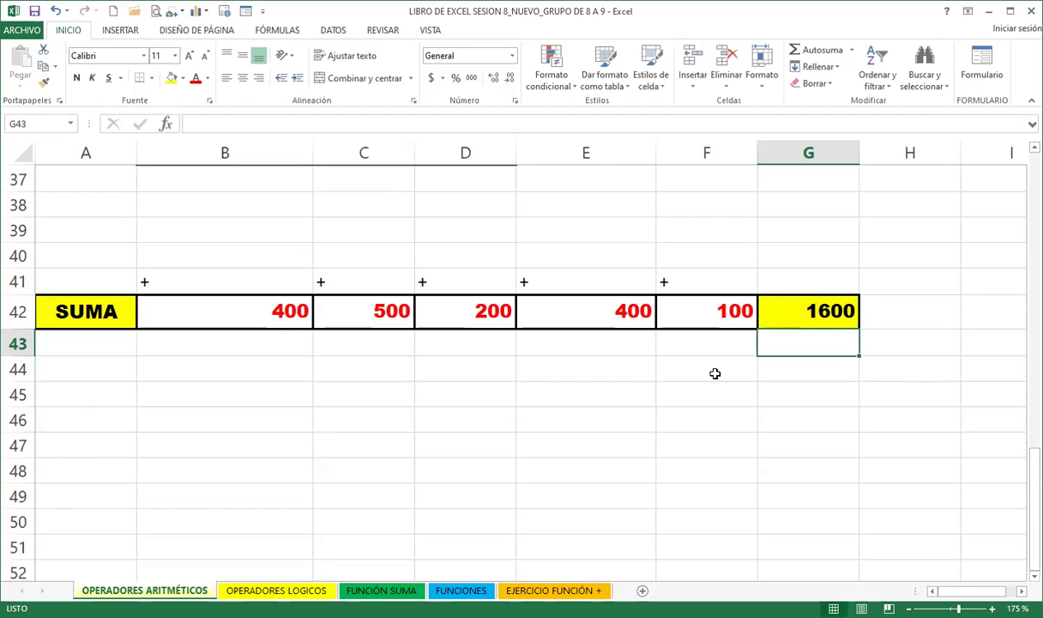
Recheck G42's formula, then advance the PowerPoint slideshow to slide 9 on the SUMA function.
{"action": "key", "text": "Up"}
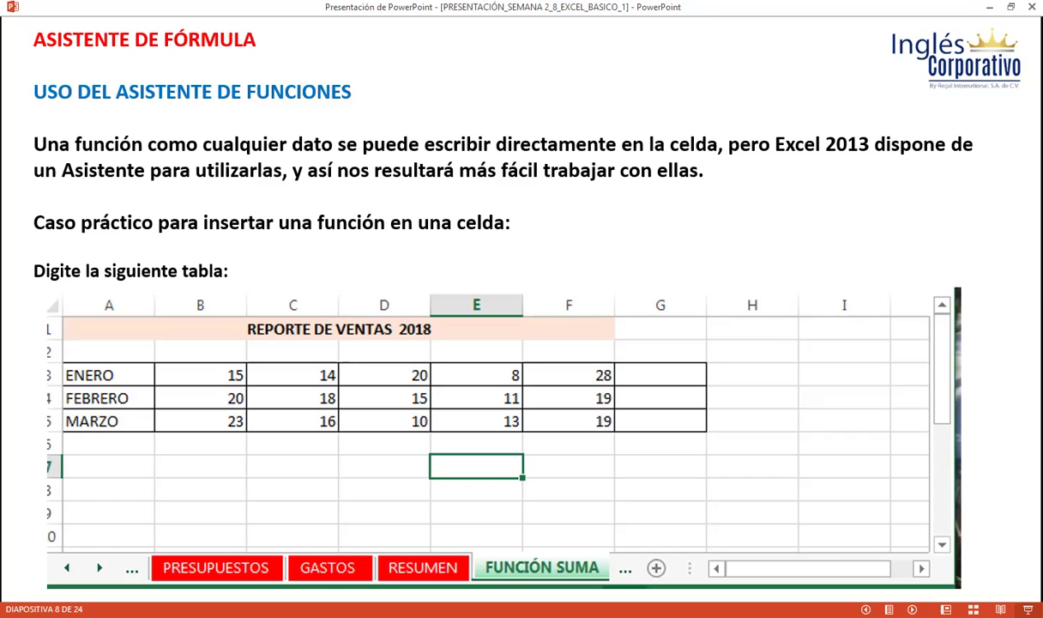
{"action": "key", "text": "Right"}
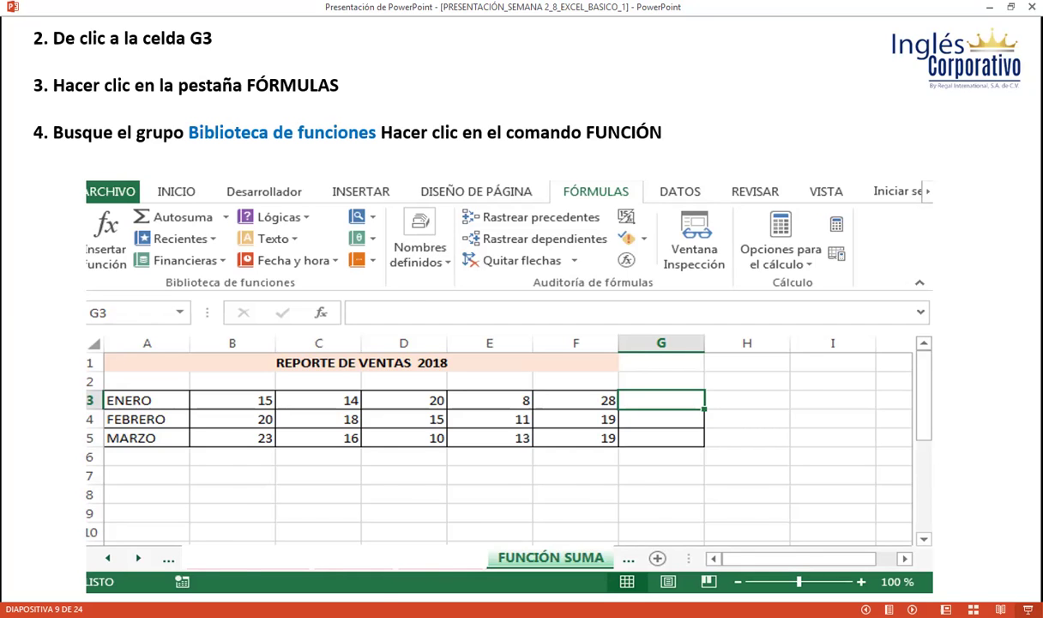
Advance to slide 10, showing the Insertar función dialog and function categories.
{"action": "key", "text": "Right"}
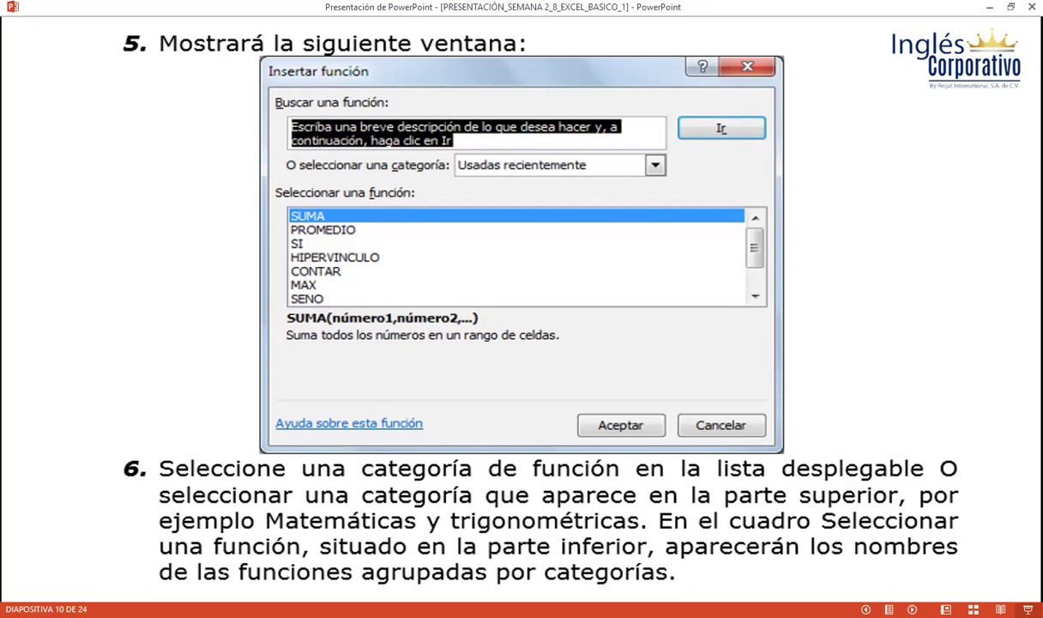
Advance past slide 11 to slide 12, showing =SUMA(B3:F3) arguments yielding 85.
{"action": "key", "text": "Right"}
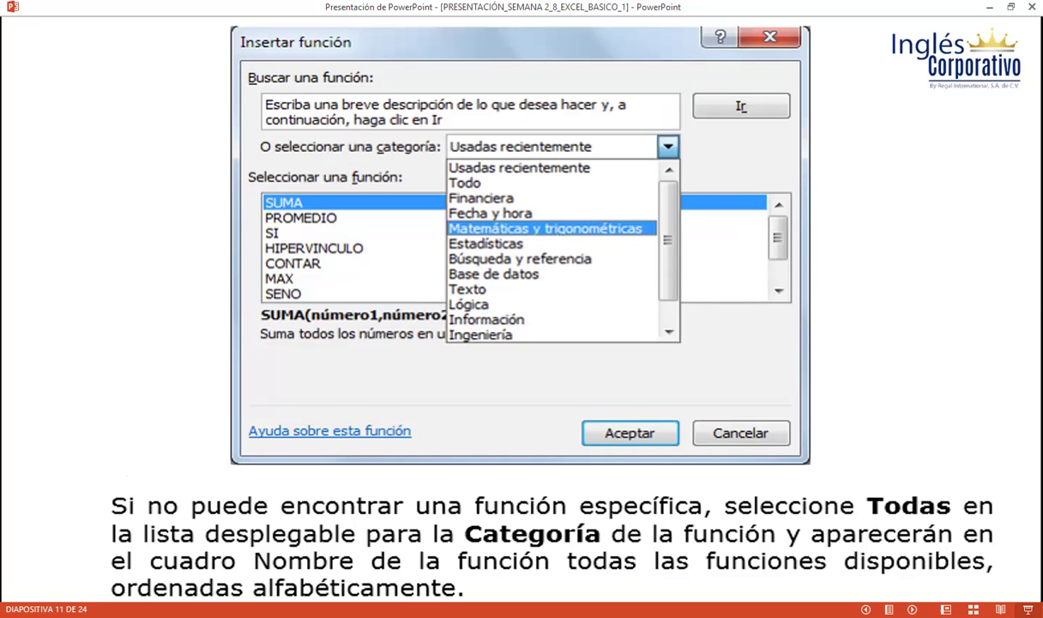
{"action": "key", "text": "Right"}
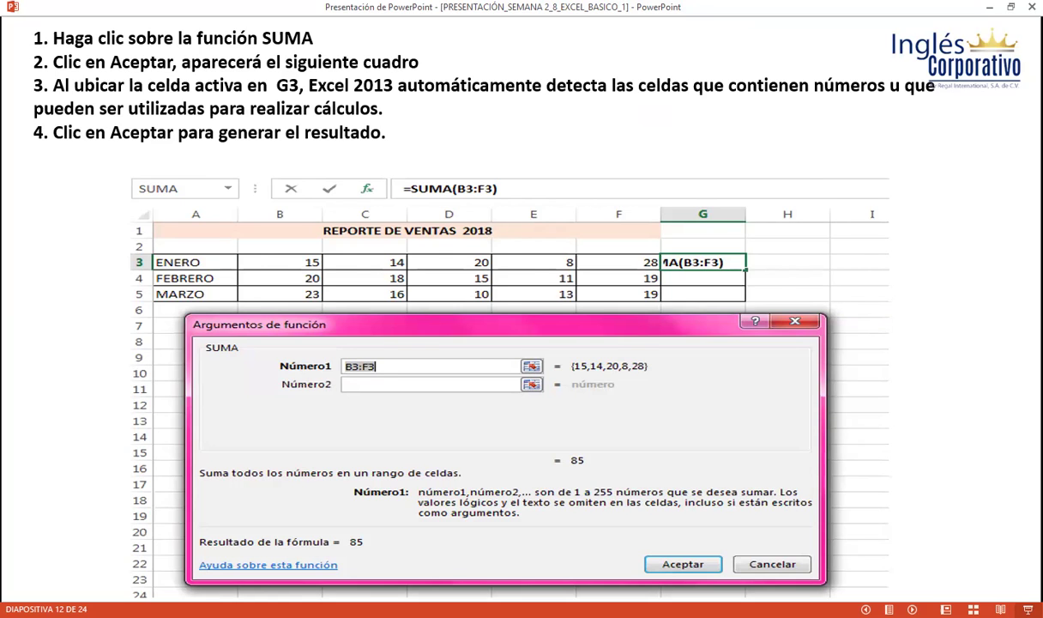
Advance through the Función sin asistente slides to slide 15 on =SUMA(A3:A8).
{"action": "key", "text": "Right"}
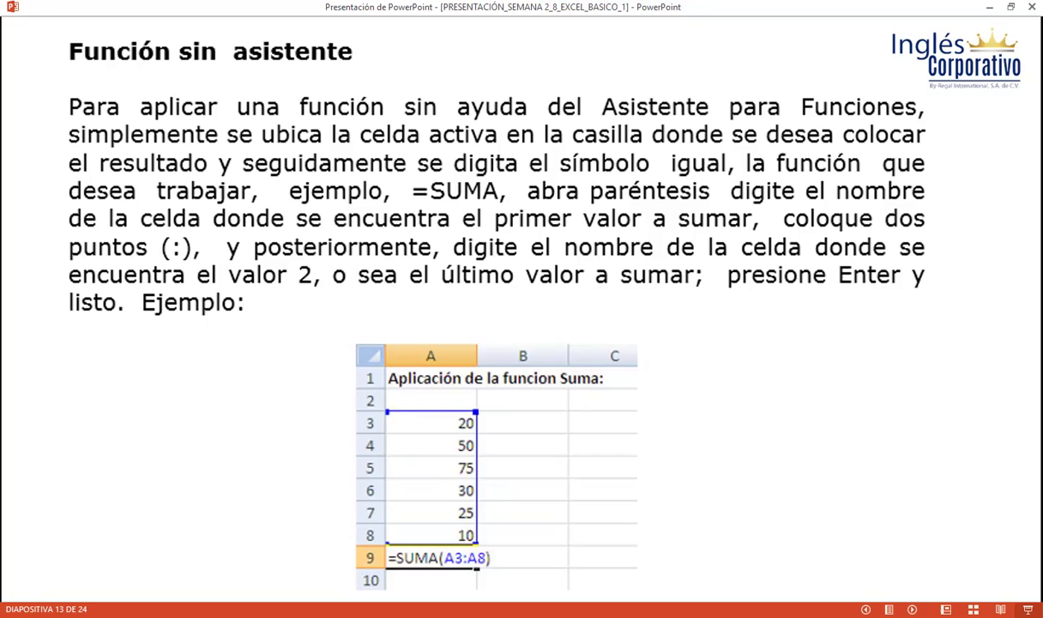
{"action": "key", "text": "Right"}
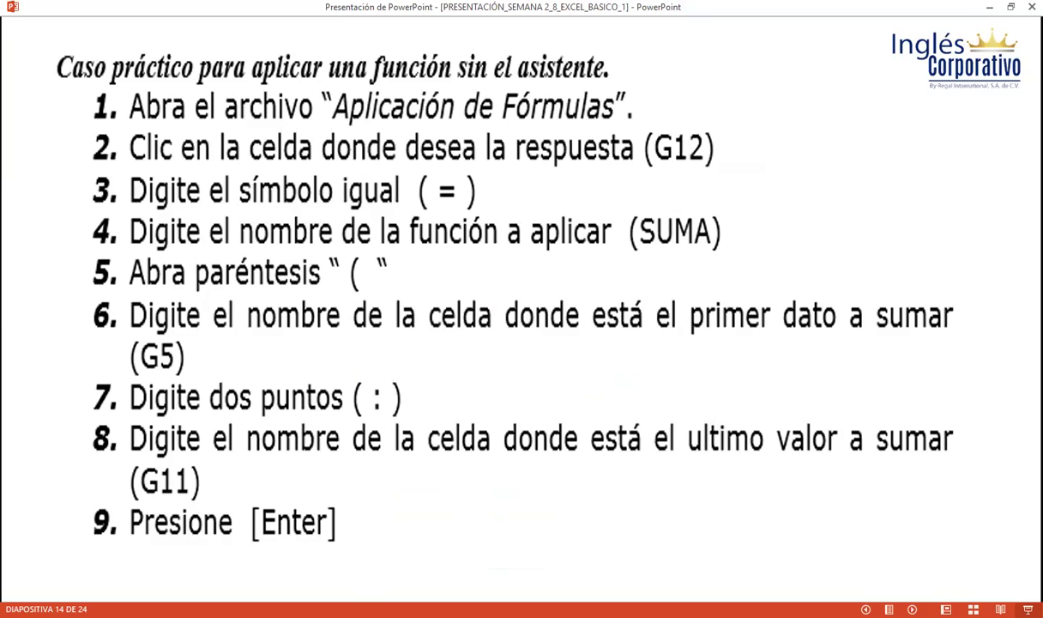
{"action": "key", "text": "Right"}
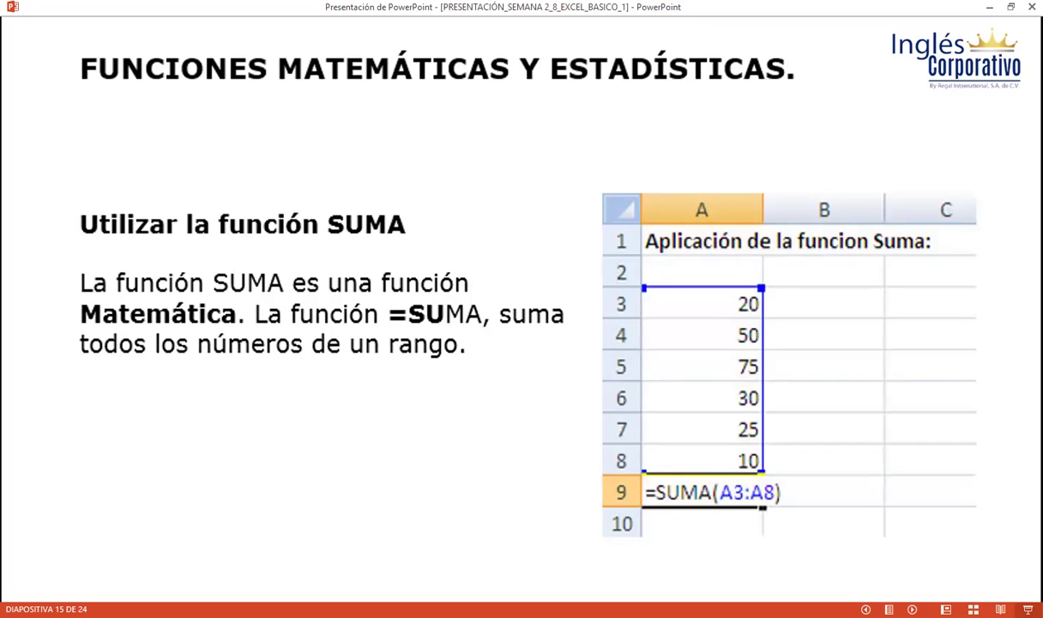
Briefly revisit slide 15, then land on slide 16 about #####, #¡VALOR! and #¡DIV/0! errors.
{"action": "key", "text": "Right"}
{"action": "key", "text": "Left"}
{"action": "key", "text": "Right"}
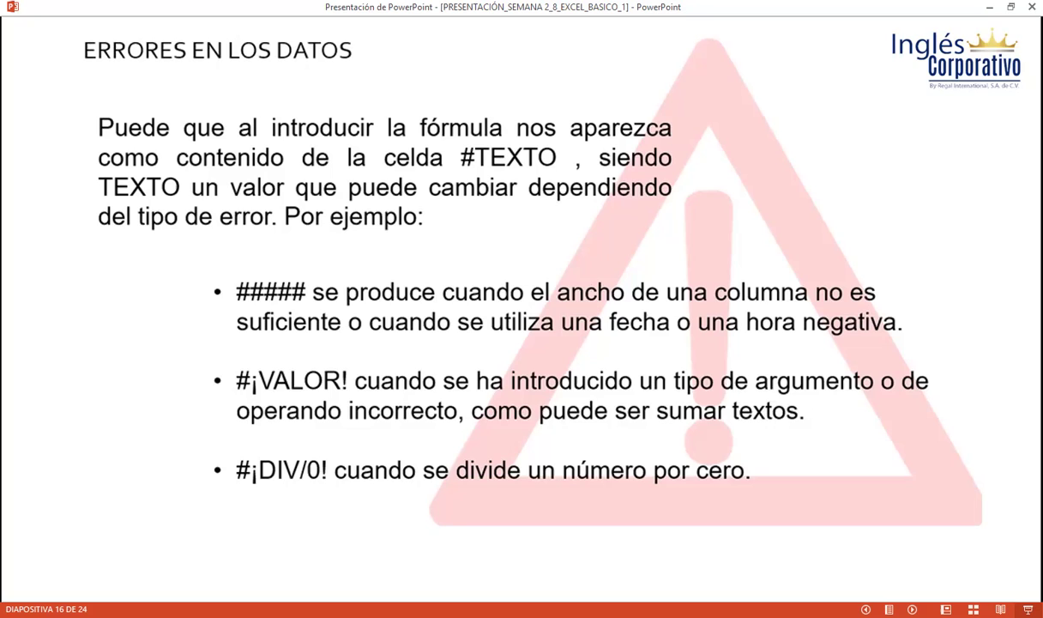
Advance the slideshow from slide 16 to slide 18, 'EJERCICIOS A TRABAJAR', then return to Excel.
{"action": "key", "text": "Right"}
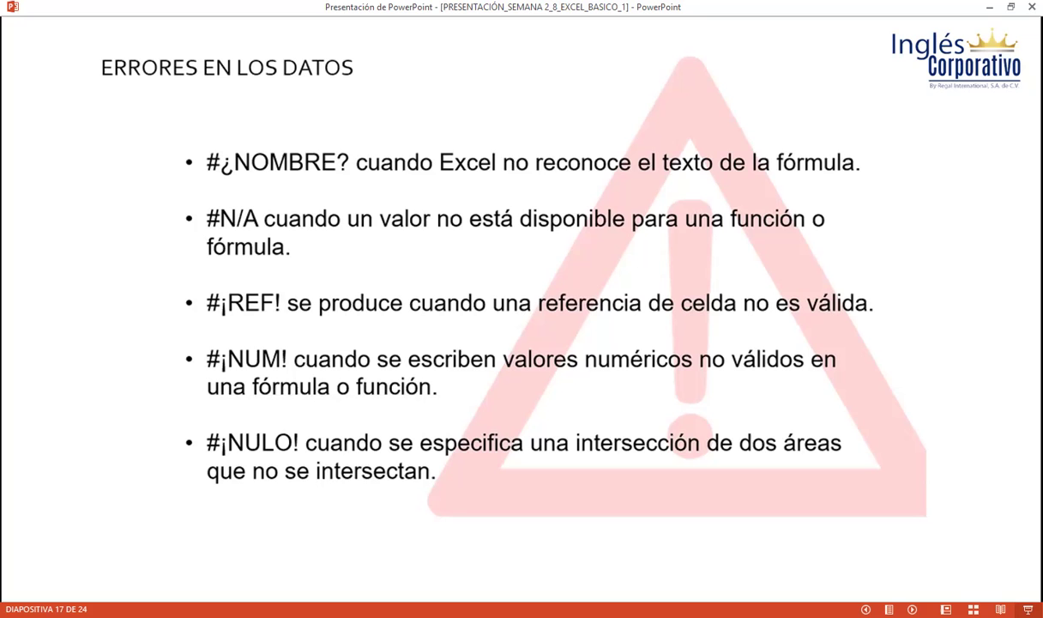
{"action": "key", "text": "Right"}
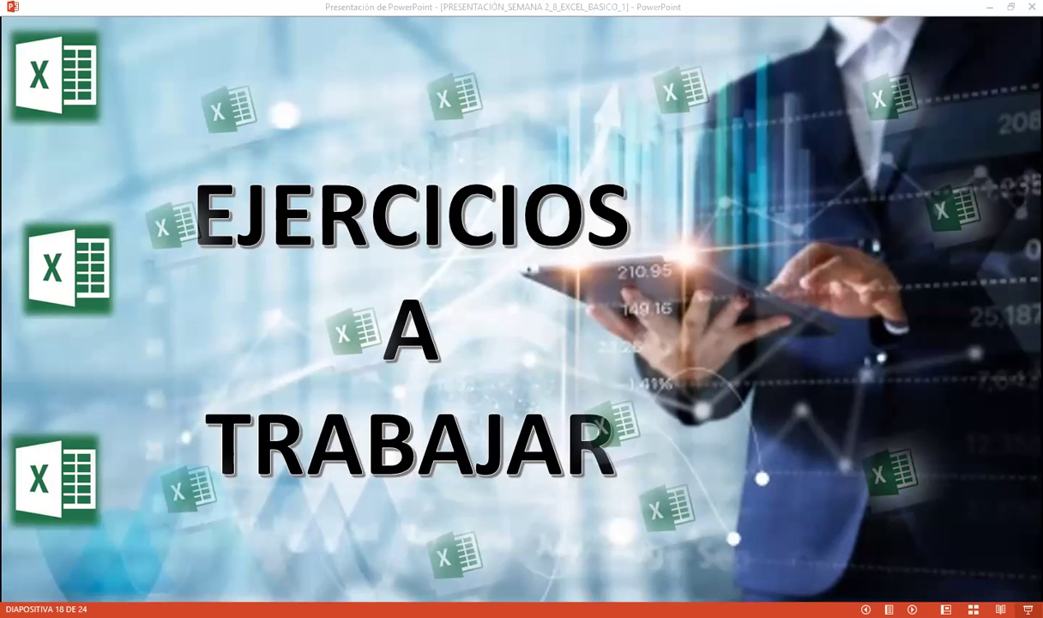
{"action": "key", "text": "alt+Tab"}
Open the FUNCIÓN SUMA sheet's REPORTE DE VENTAS 2023 table and select G3 for the ENERO total.
{"action": "left_click", "coordinate": [799, 373]}
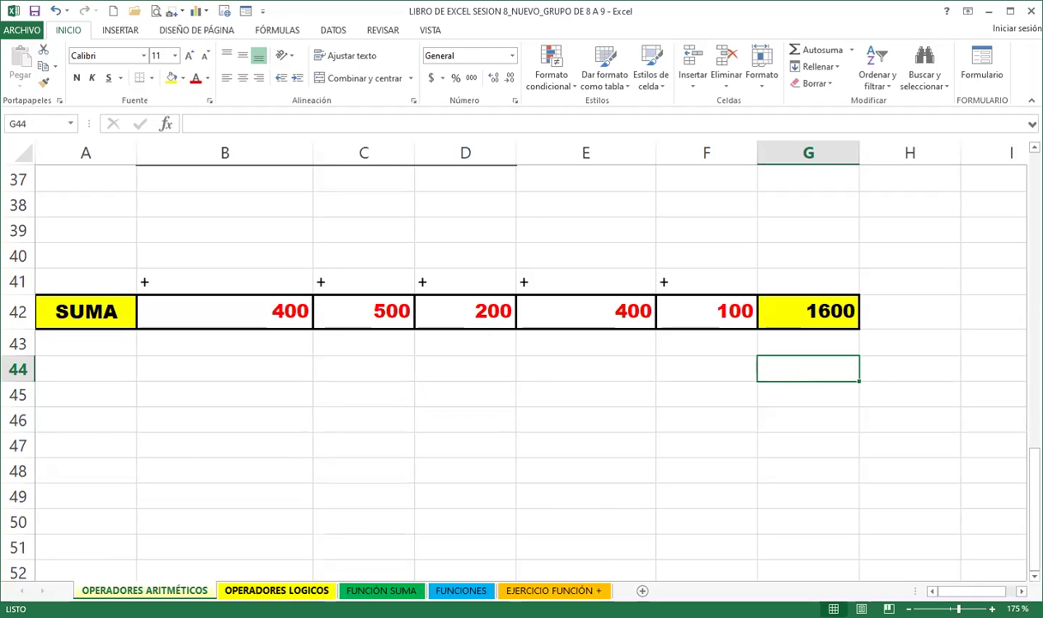
{"action": "left_click", "coordinate": [381, 591]}
{"action": "left_click", "coordinate": [587, 210]}
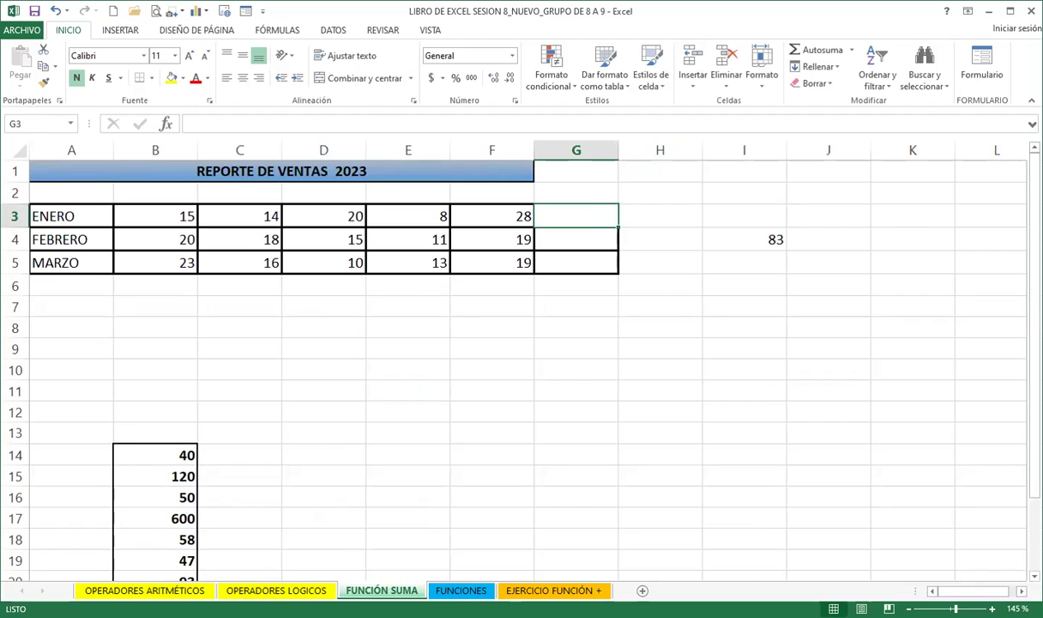
{"action": "left_click", "coordinate": [573, 328]}
{"action": "key", "text": "Up"}
{"action": "left_click", "coordinate": [576, 217]}
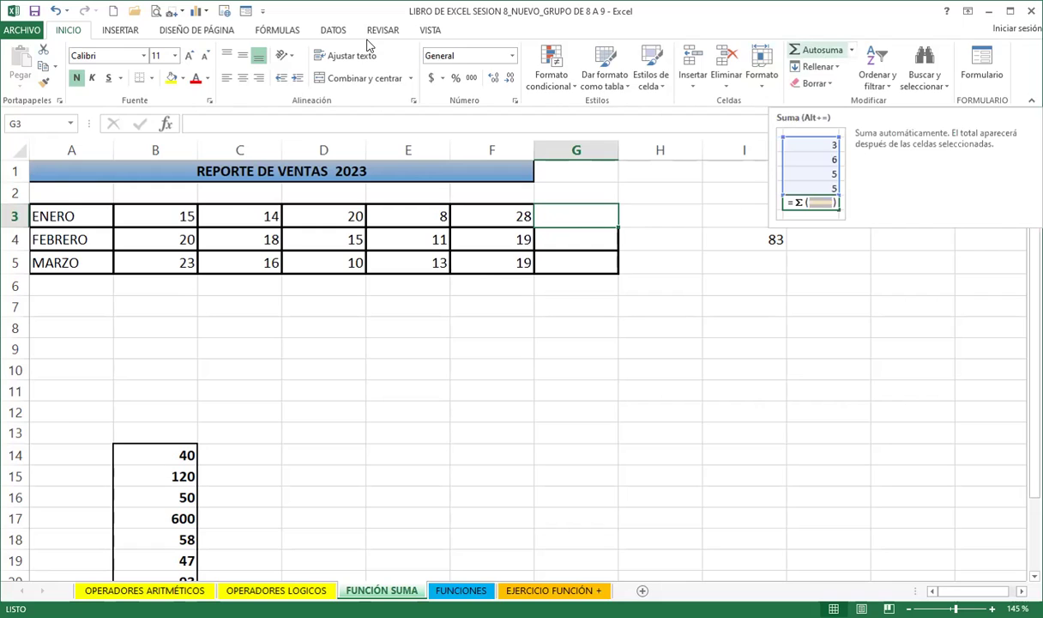
{"action": "left_click", "coordinate": [261, 32]}
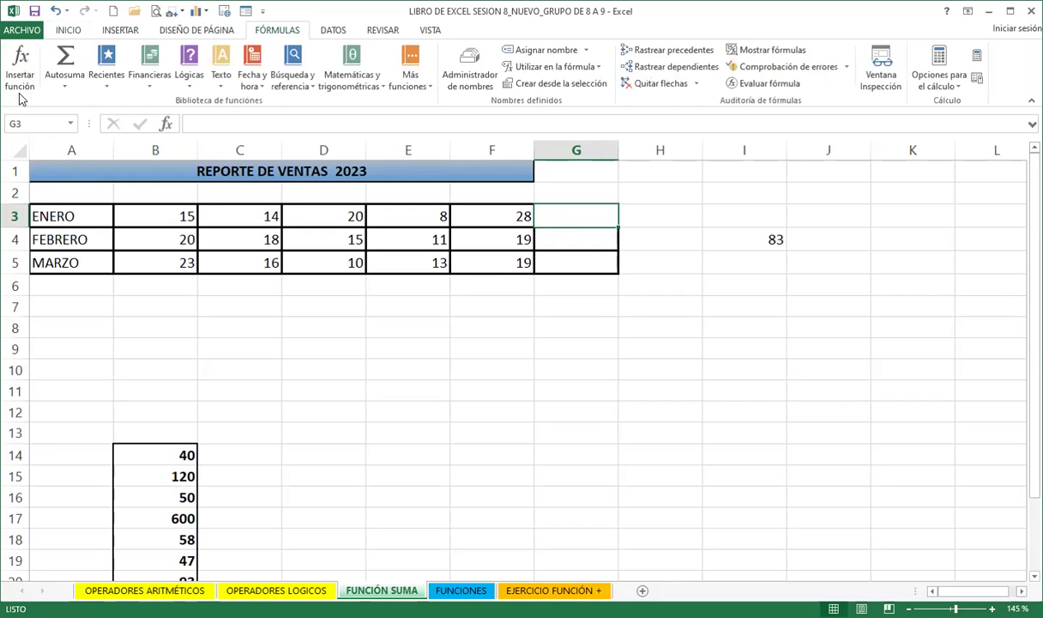
{"action": "left_click", "coordinate": [71, 33]}
Autosum the ENERO row into G3 as =SUMA(B3:F3), giving 85.
{"action": "left_click", "coordinate": [825, 51]}
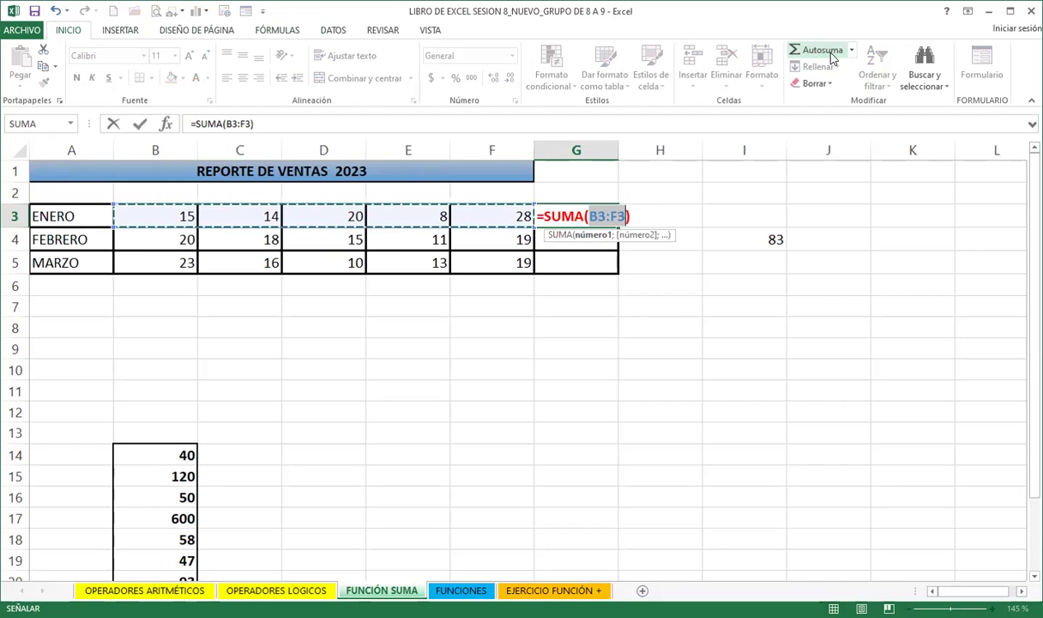
{"action": "key", "text": "Return"}
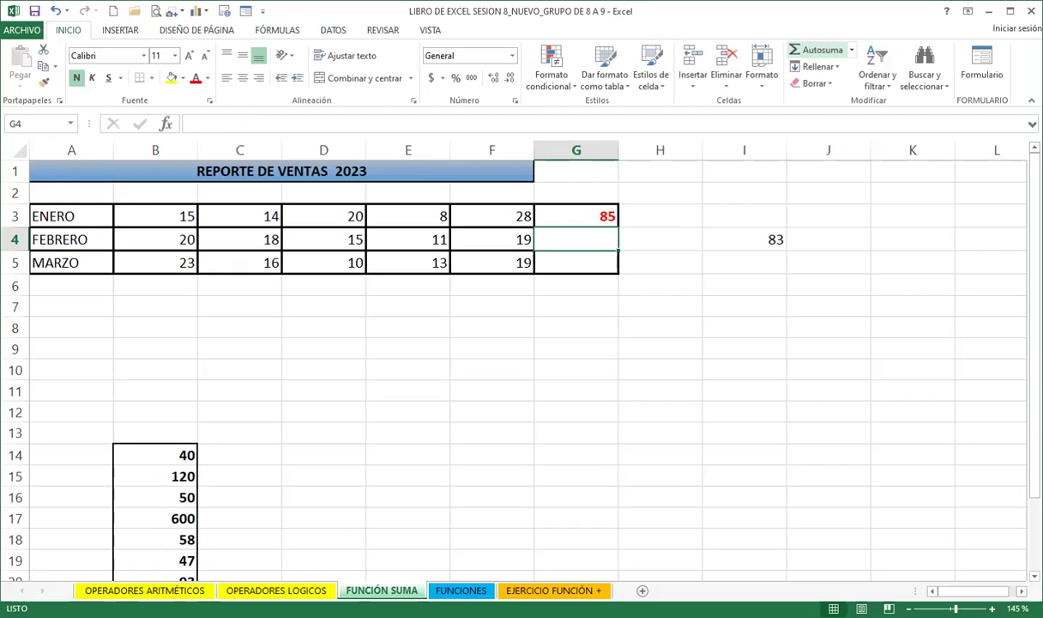
{"action": "left_click", "coordinate": [159, 121]}
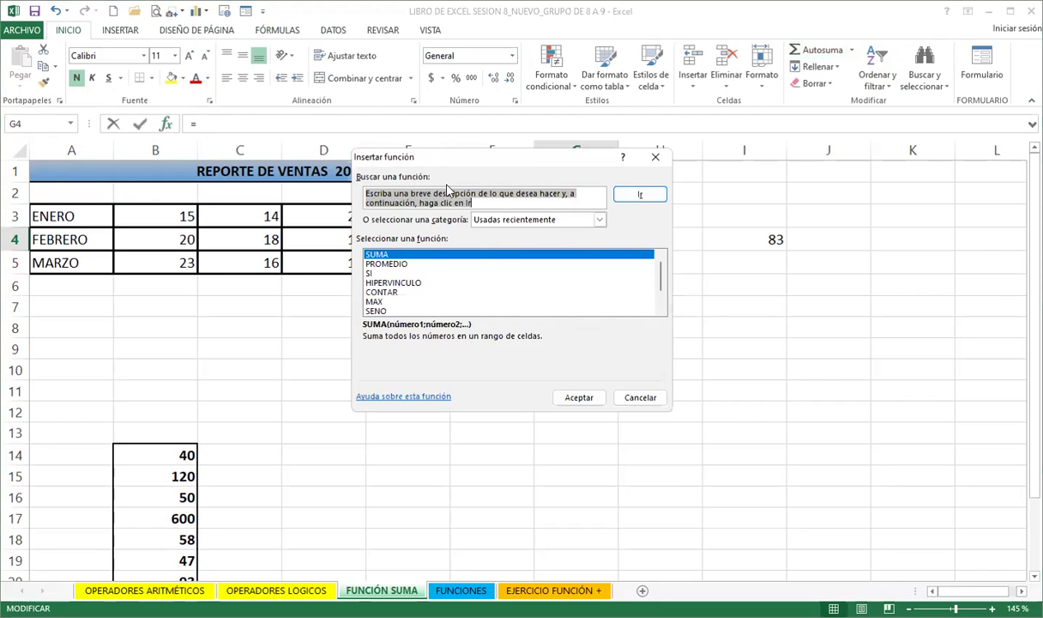
Insert SUMA from Matemáticas y trigonométricas with range B4:F4, so G4 shows 83.
{"action": "left_click", "coordinate": [656, 157]}
{"action": "left_click", "coordinate": [17, 69]}
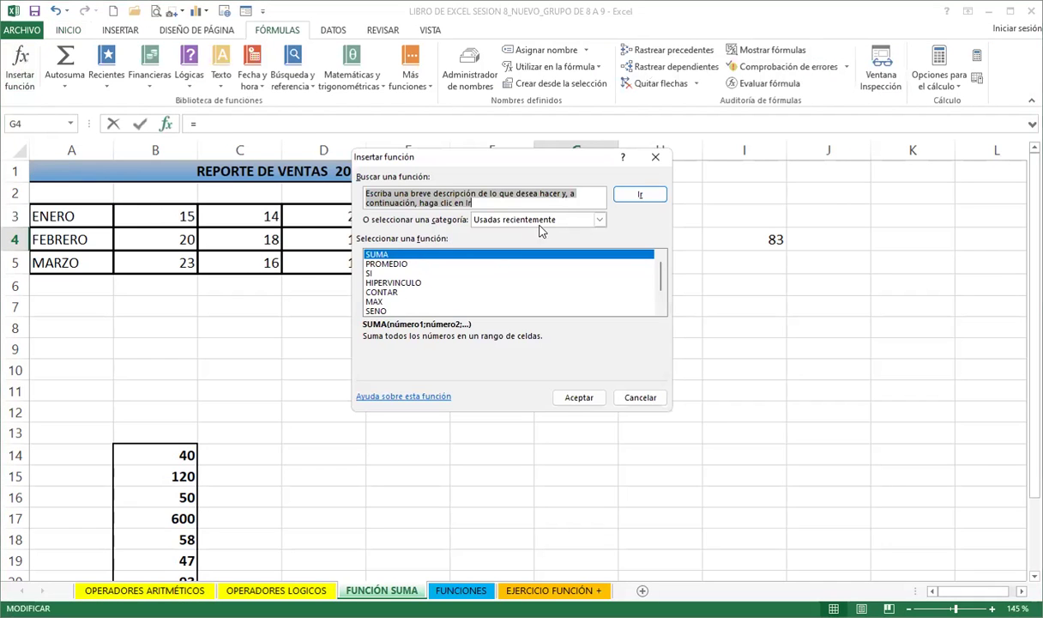
{"action": "left_click", "coordinate": [600, 219]}
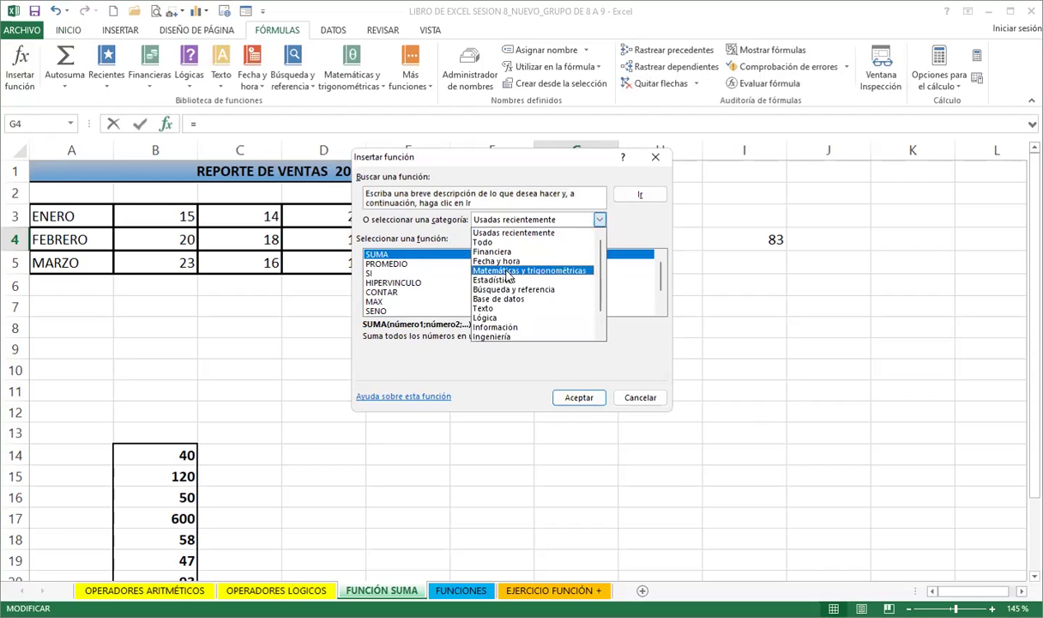
{"action": "left_click", "coordinate": [505, 271]}
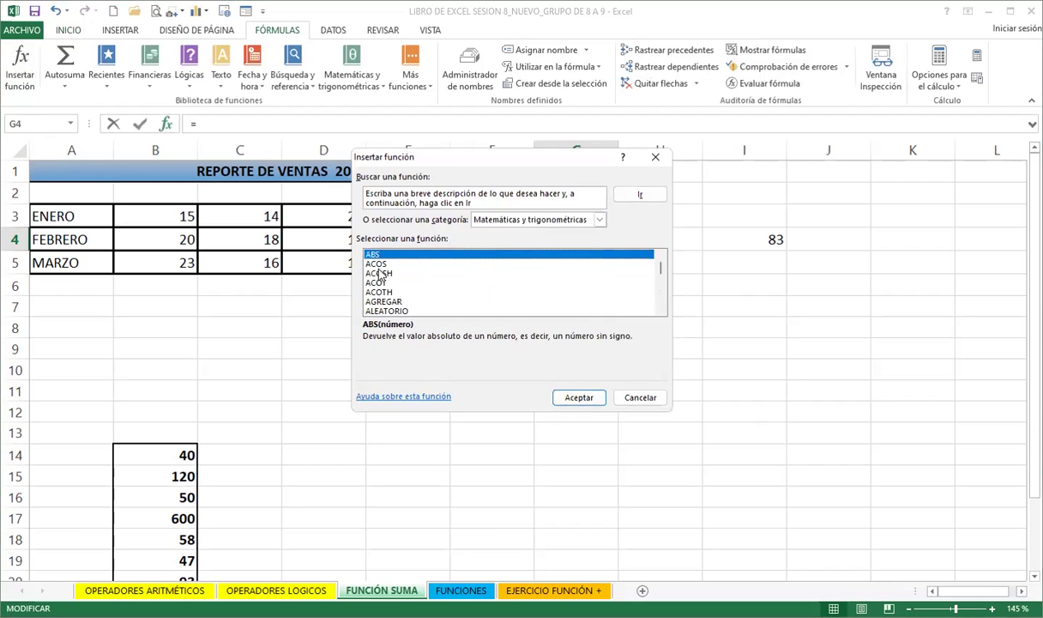
{"action": "scroll", "coordinate": [390, 285], "scroll_direction": "down", "scroll_amount": 6}
{"action": "scroll", "coordinate": [394, 290], "scroll_direction": "down", "scroll_amount": 10}
{"action": "scroll", "coordinate": [391, 288], "scroll_direction": "down", "scroll_amount": 4}
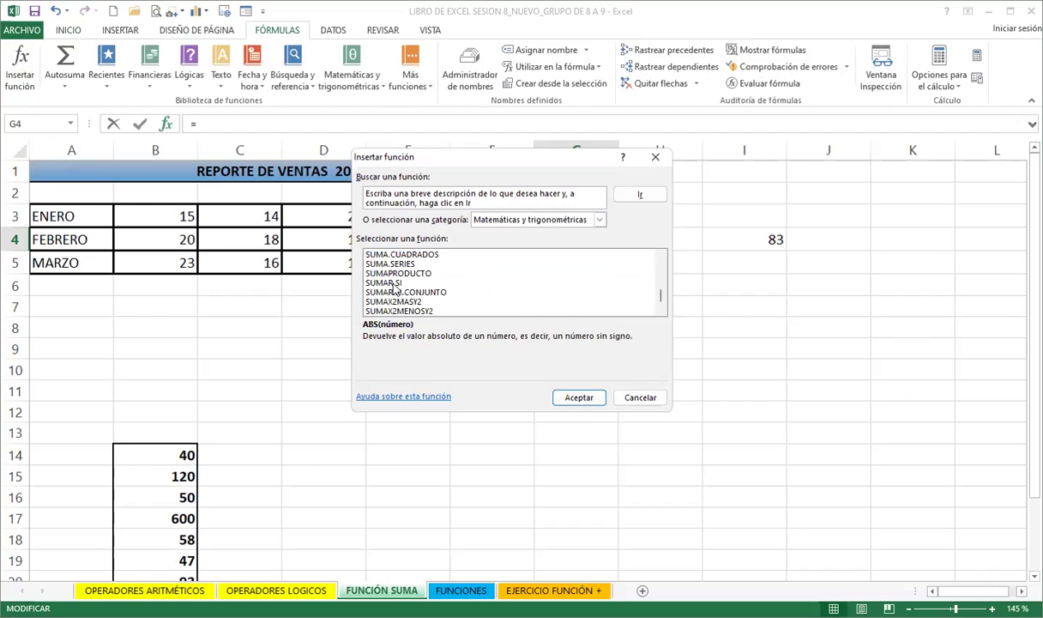
{"action": "scroll", "coordinate": [383, 288], "scroll_direction": "up", "scroll_amount": 1}
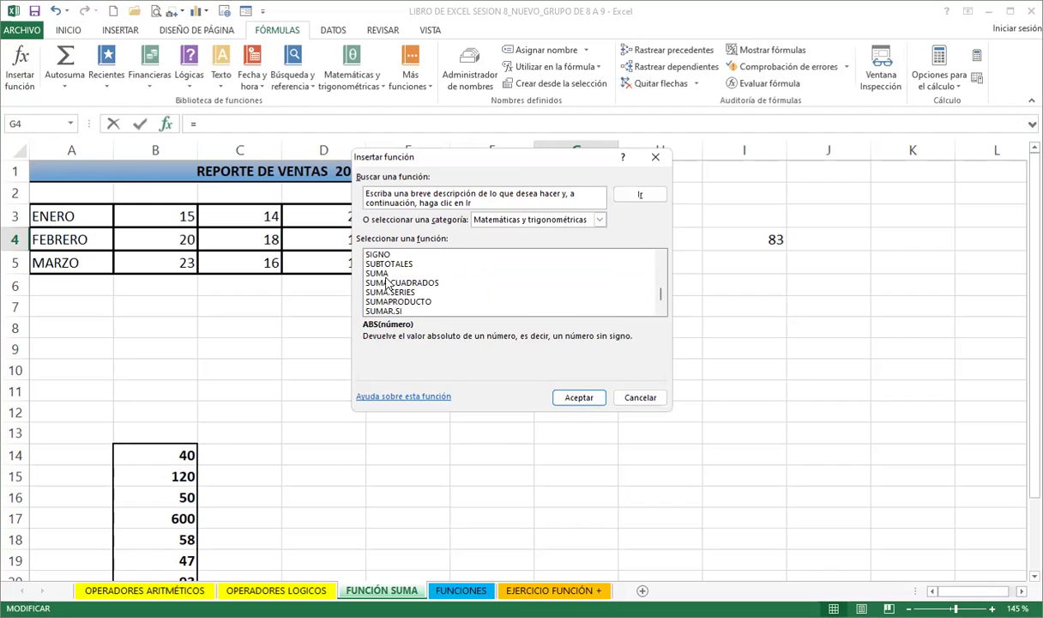
{"action": "left_click", "coordinate": [374, 273]}
{"action": "left_click", "coordinate": [577, 401]}
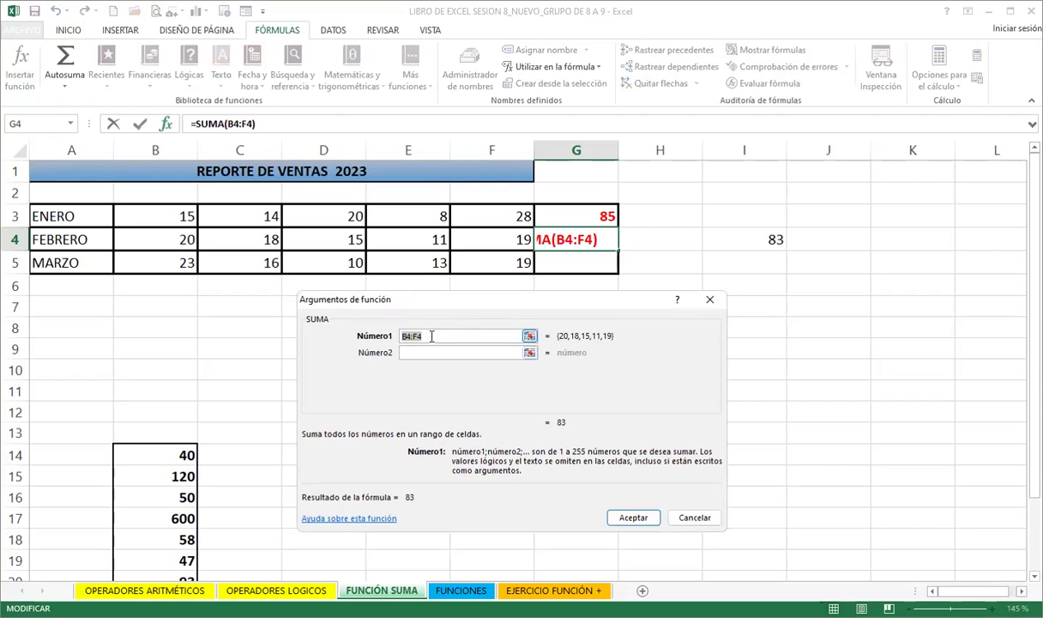
{"action": "left_click", "coordinate": [415, 335]}
{"action": "left_click_drag", "start_coordinate": [347, 435], "coordinate": [349, 381]}
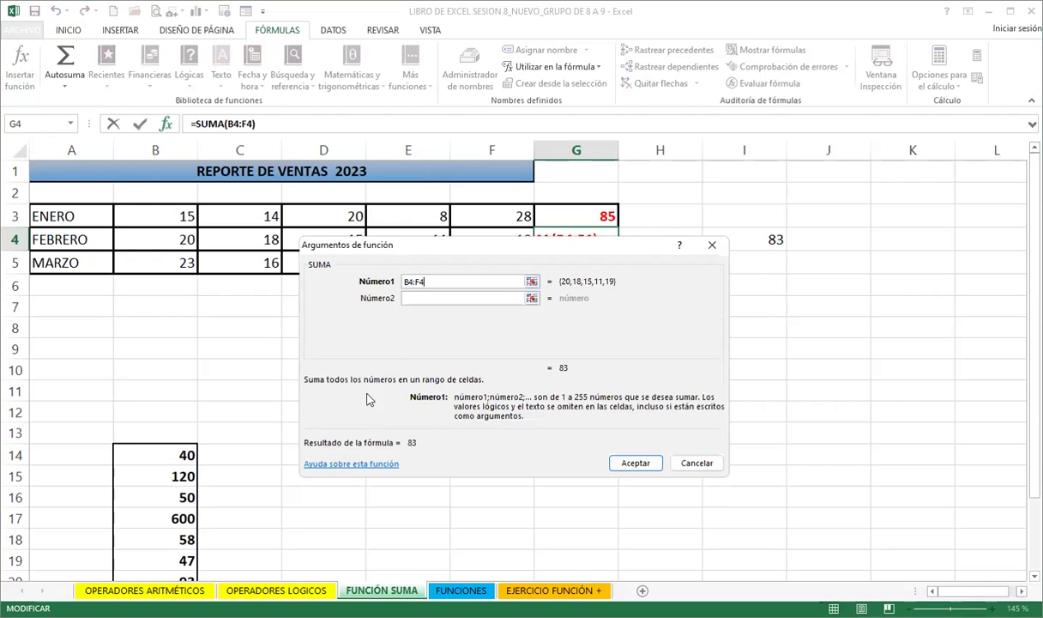
{"action": "left_click", "coordinate": [632, 464]}
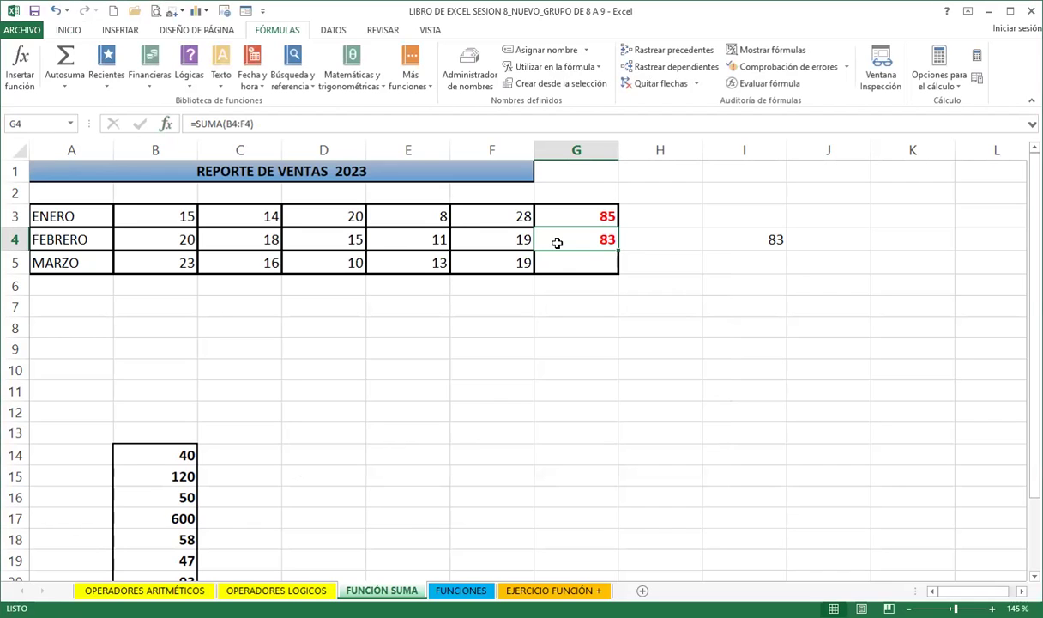
Start the MARZO total in G5 by typing =SU and choosing SUMA from autocomplete.
{"action": "left_click", "coordinate": [553, 263]}
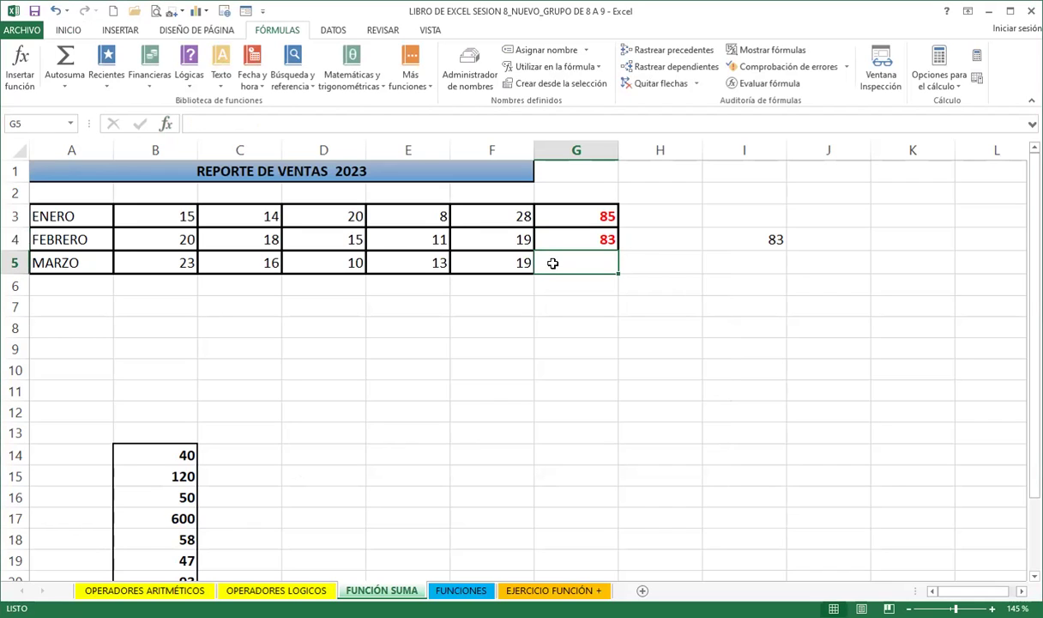
{"action": "type", "text": "="}
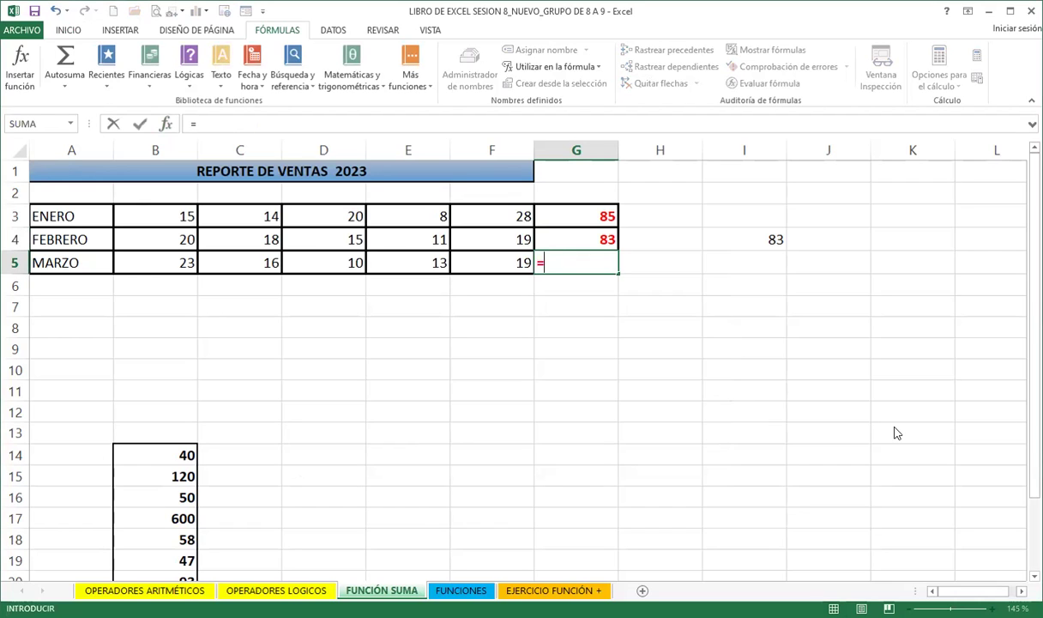
{"action": "left_click", "coordinate": [558, 268]}
{"action": "type", "text": "SU"}
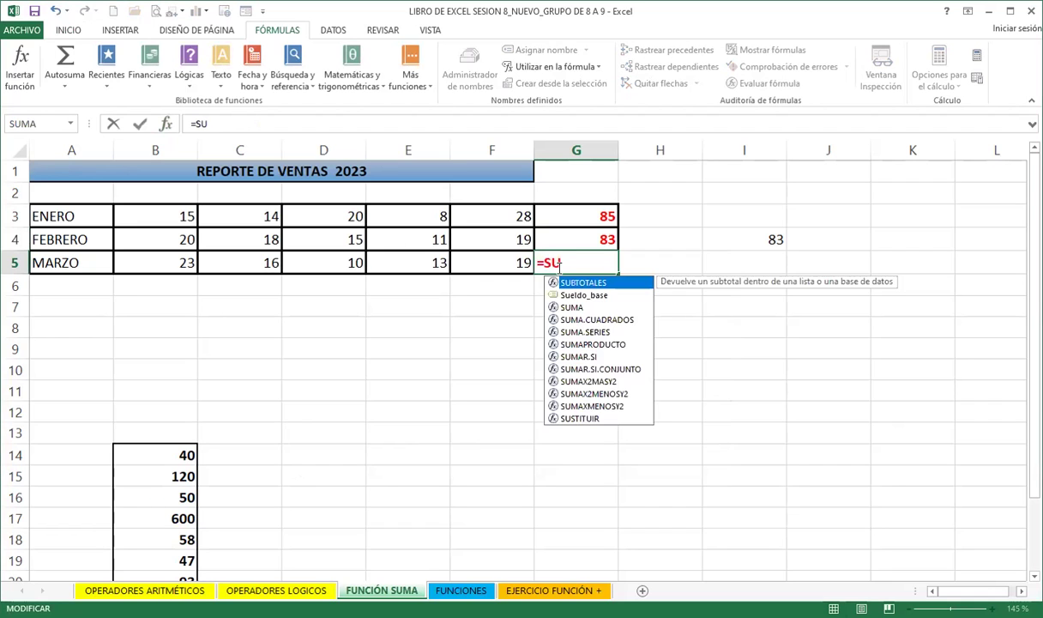
{"action": "left_click", "coordinate": [573, 308]}
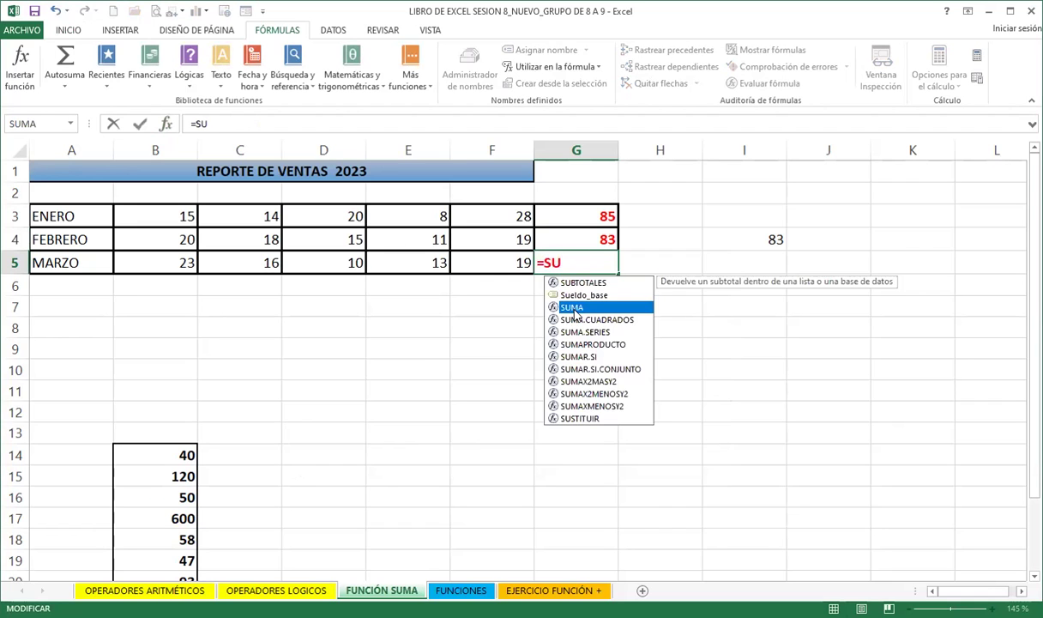
{"action": "key", "text": "Tab"}
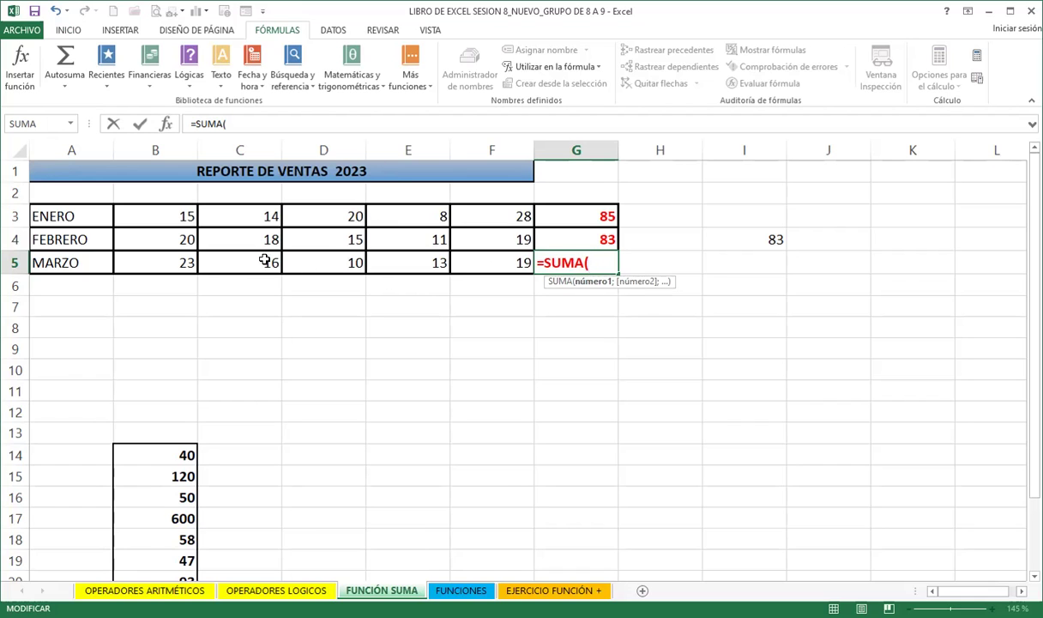
Finish G5 as =SUMA(B5:F5) to get 81, then review G3's formula.
{"action": "left_click_drag", "start_coordinate": [151, 262], "coordinate": [452, 255]}
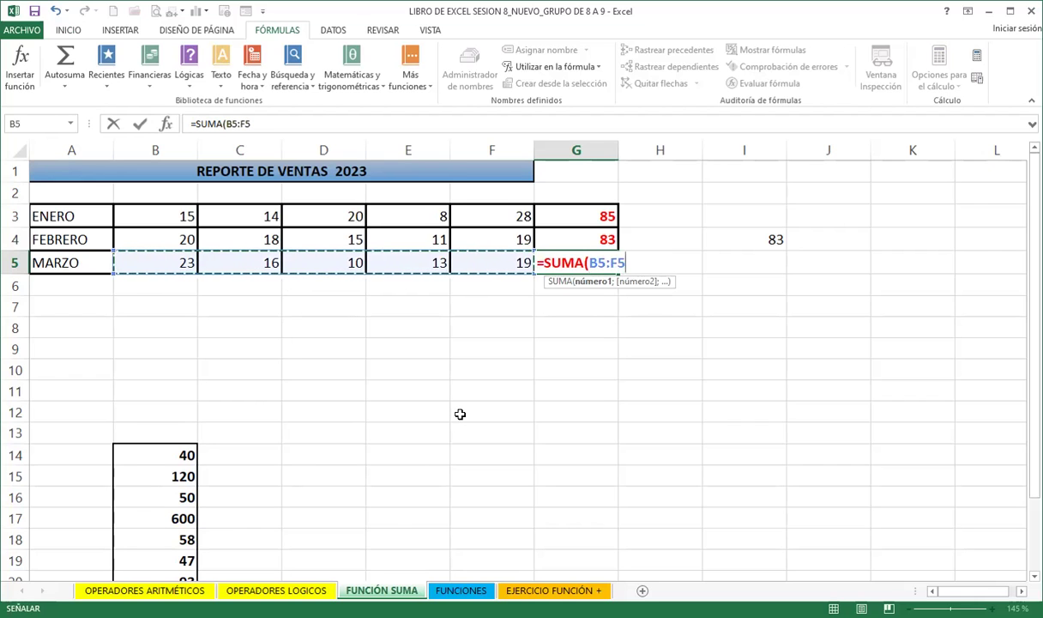
{"action": "type", "text": ")"}
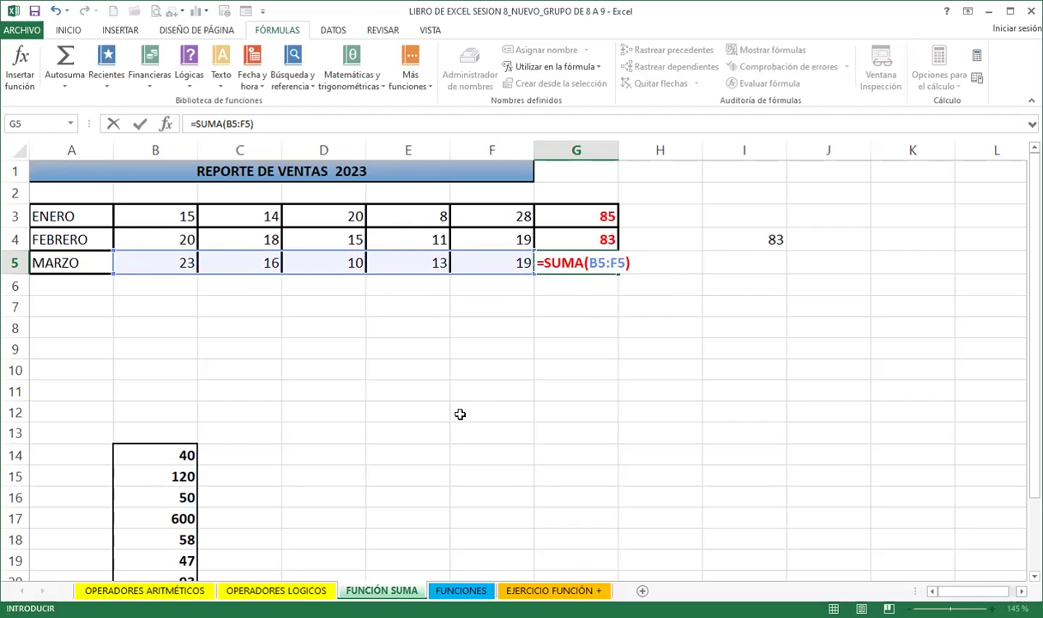
{"action": "key", "text": "Return"}
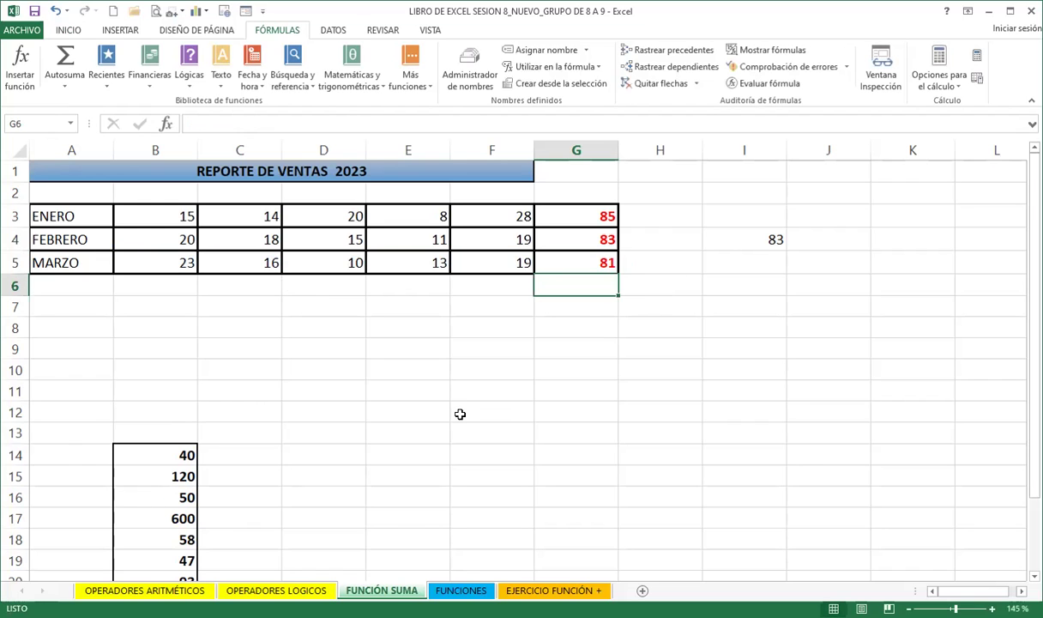
{"action": "key", "text": "Up"}
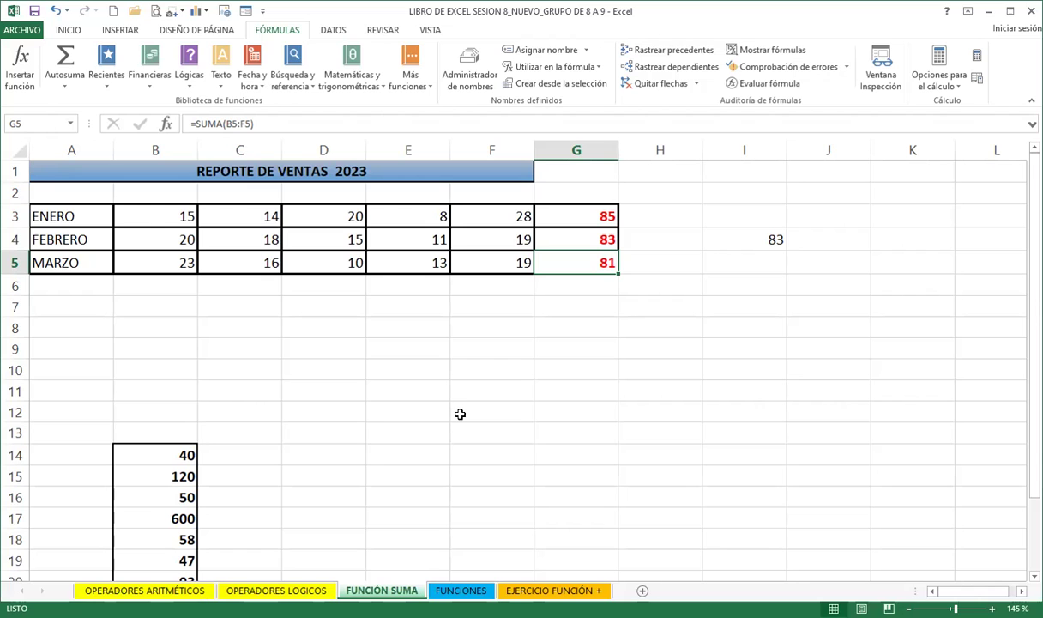
{"action": "left_click", "coordinate": [542, 210]}
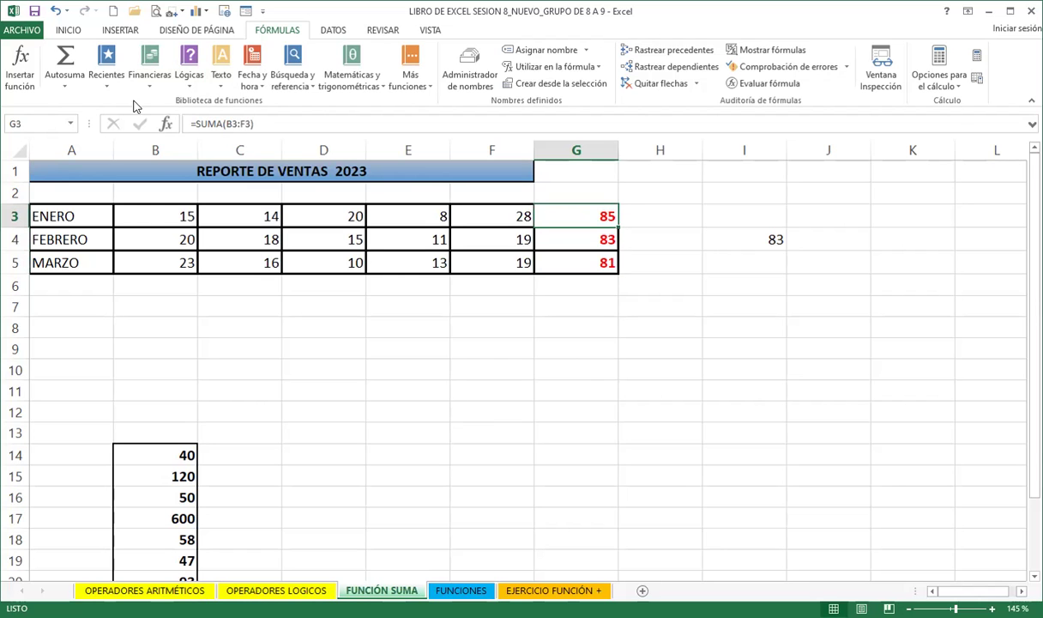
{"action": "scroll", "coordinate": [715, 303], "scroll_direction": "up", "scroll_amount": 3, "text": "ctrl"}
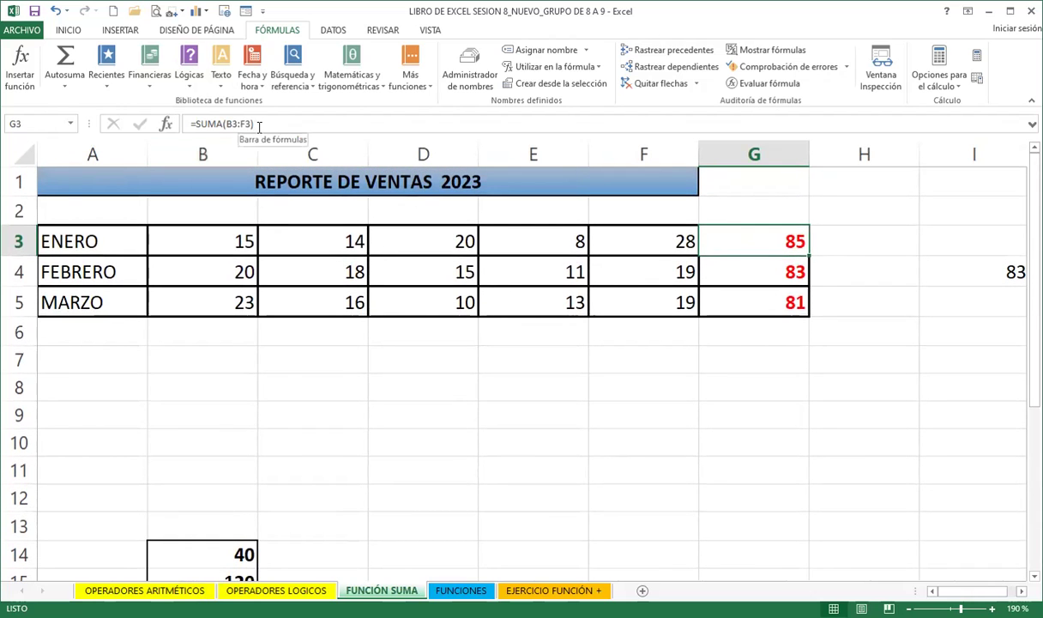
{"action": "left_click", "coordinate": [744, 274]}
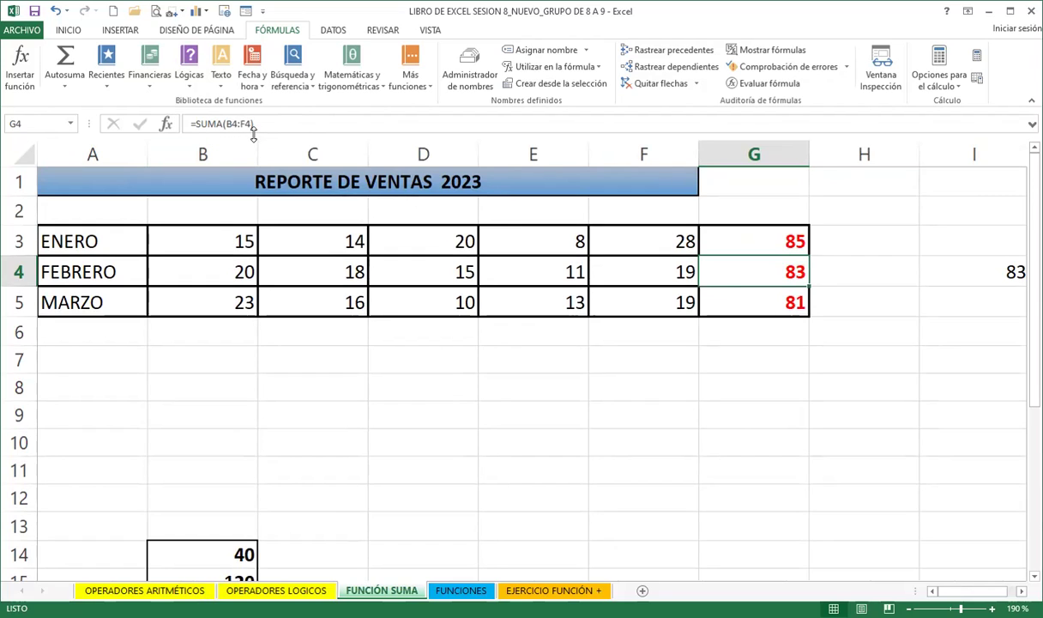
{"action": "left_click", "coordinate": [745, 310]}
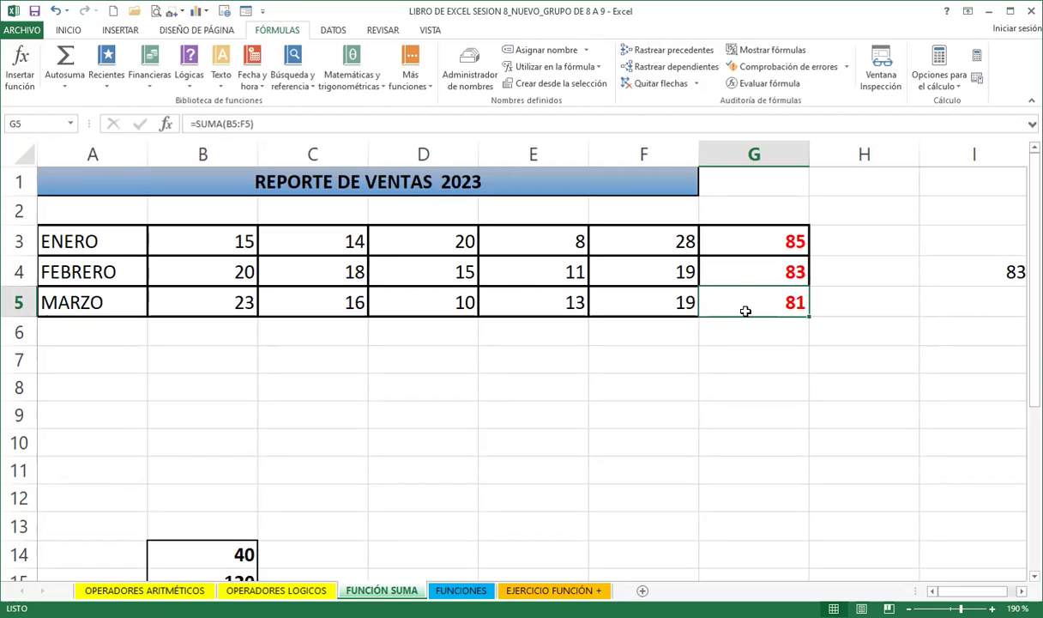
Select G3:G5 to check the combined monthly totals, then scroll down to the B14:B23 list.
{"action": "left_click_drag", "start_coordinate": [737, 249], "coordinate": [740, 300]}
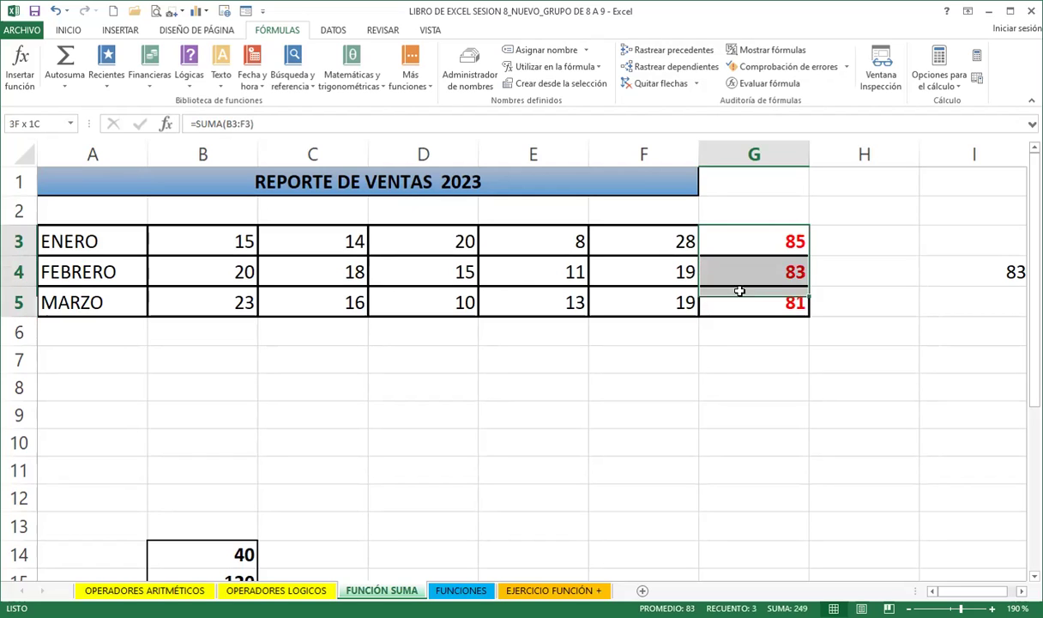
{"action": "left_click", "coordinate": [721, 234]}
{"action": "left_click", "coordinate": [749, 281]}
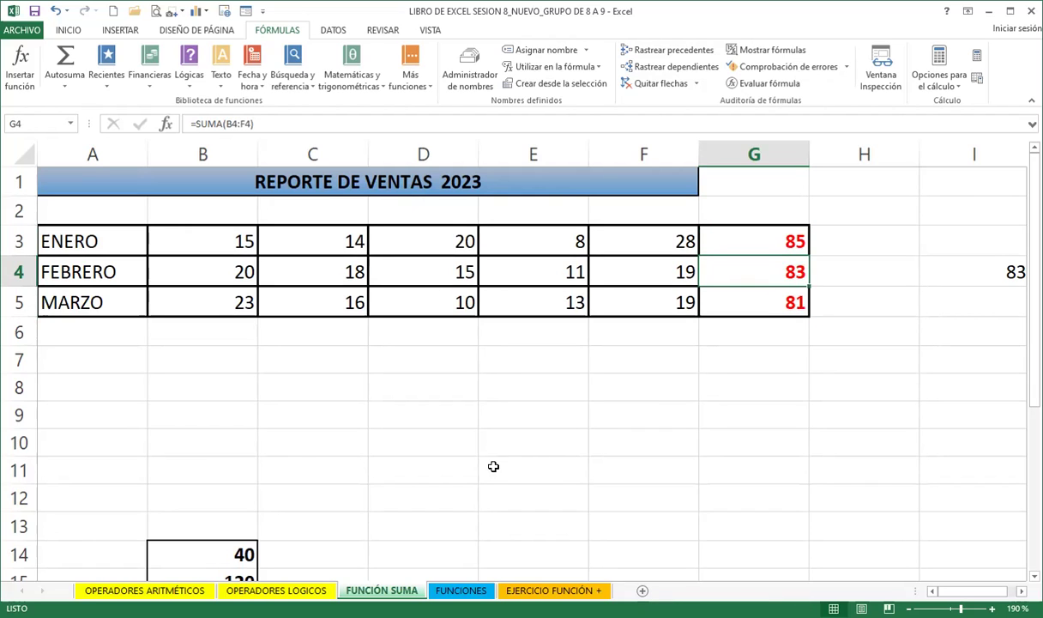
{"action": "left_click", "coordinate": [69, 30]}
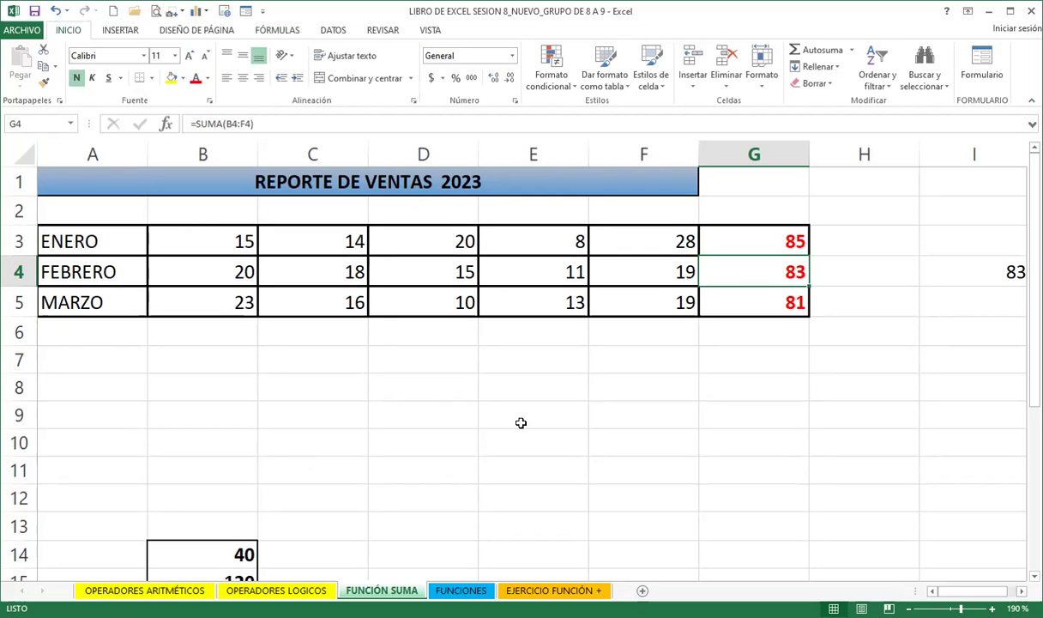
{"action": "scroll", "coordinate": [561, 413], "scroll_direction": "down", "scroll_amount": 3}
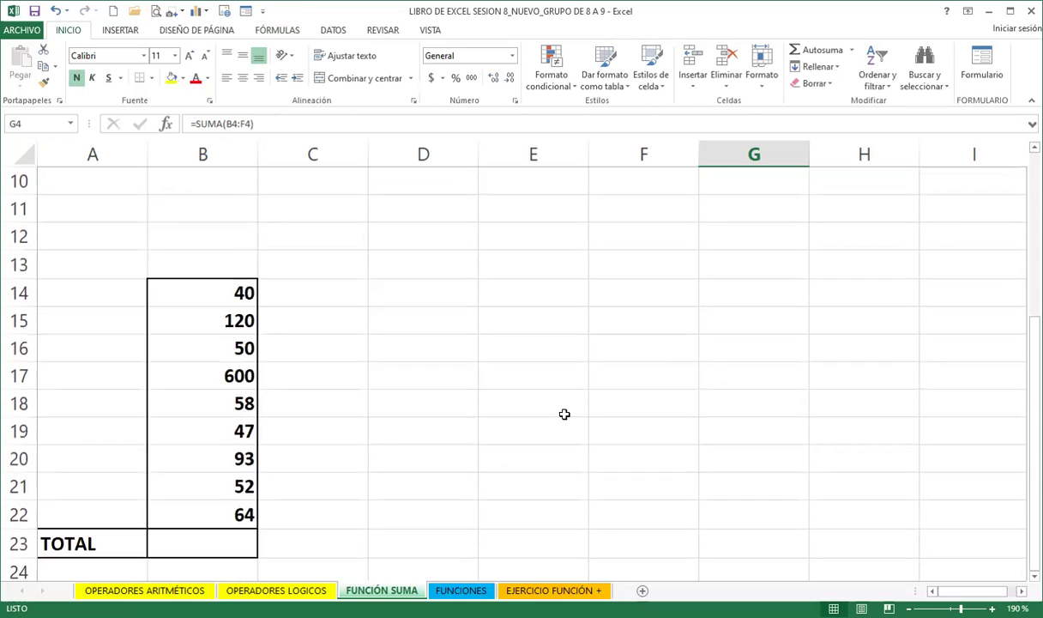
{"action": "scroll", "coordinate": [564, 414], "scroll_direction": "down", "scroll_amount": 1}
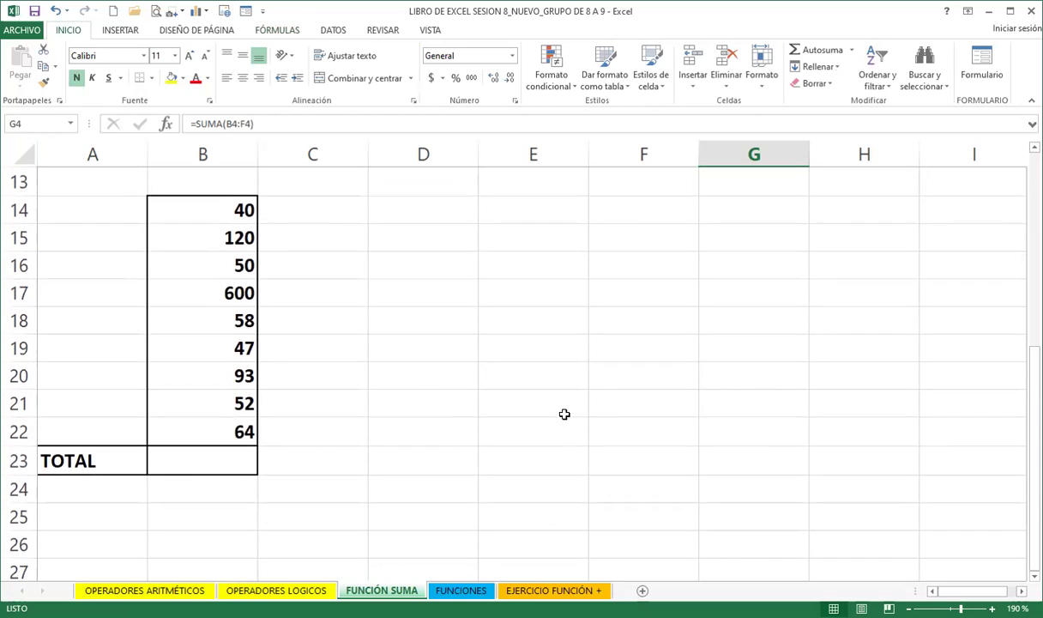
Autosum the nine values B14:B22 into the TOTAL cell B23.
{"action": "left_click", "coordinate": [202, 461]}
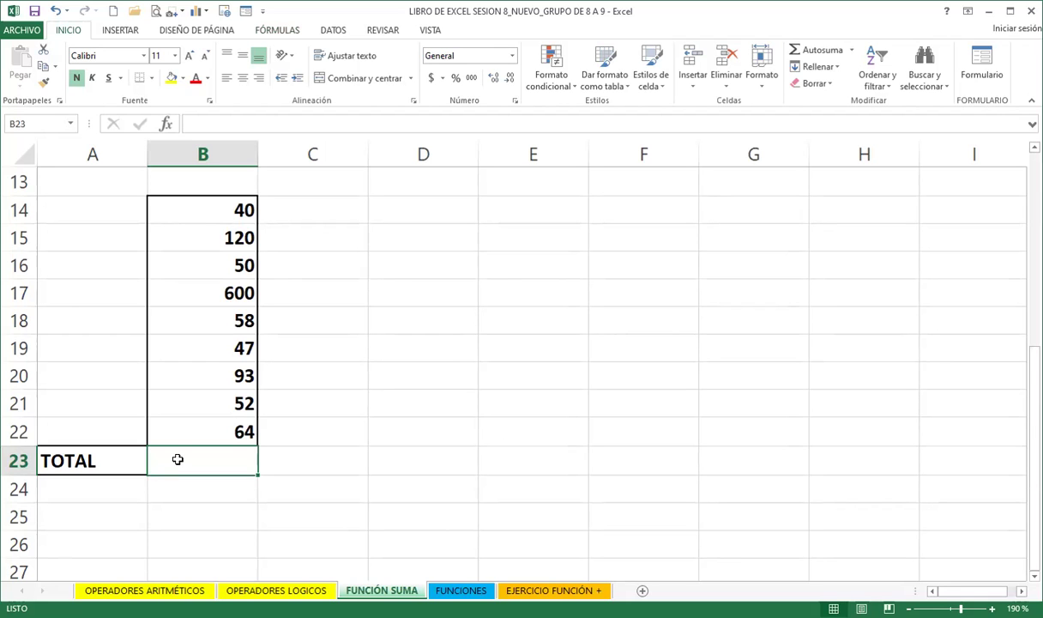
{"action": "left_click", "coordinate": [806, 53]}
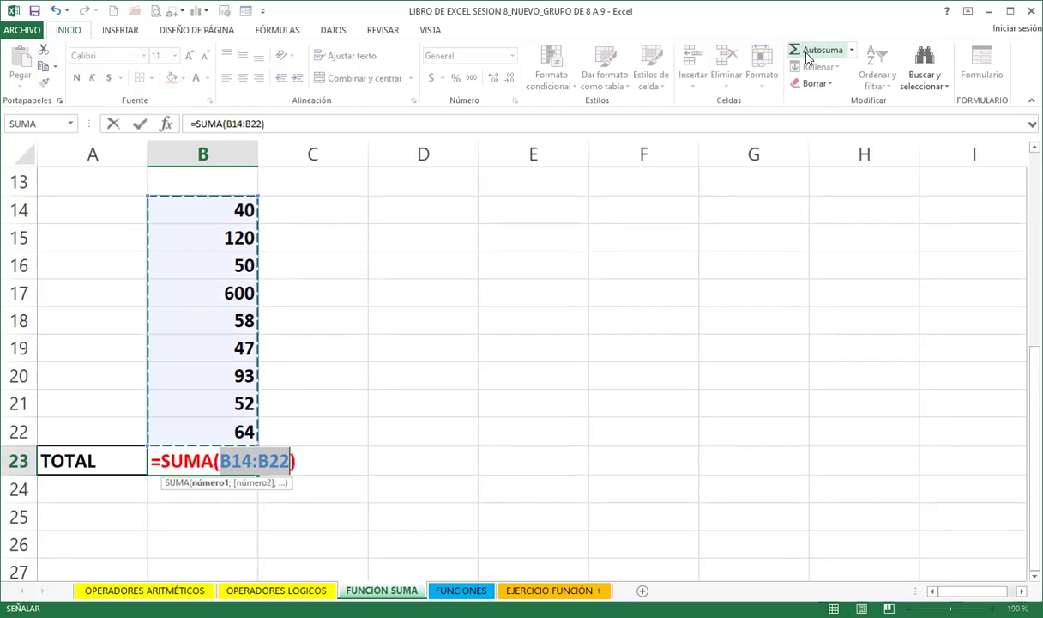
{"action": "key", "text": "Return"}
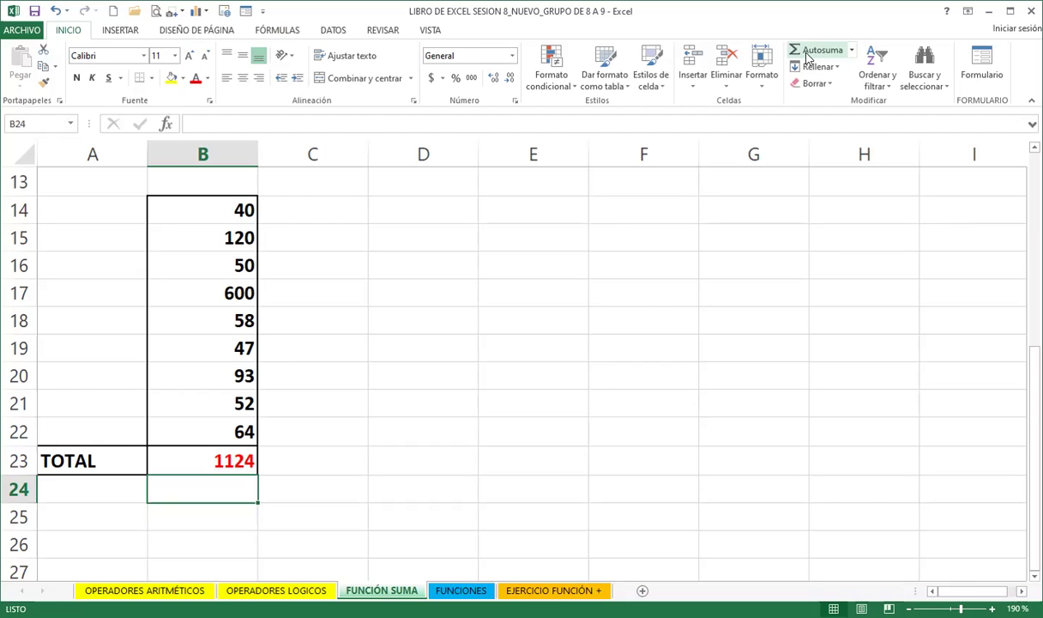
Switch to the FUNCIONES sheet and scroll to the top to show the SUMA column.
{"action": "scroll", "coordinate": [303, 442], "scroll_direction": "down", "scroll_amount": 5}
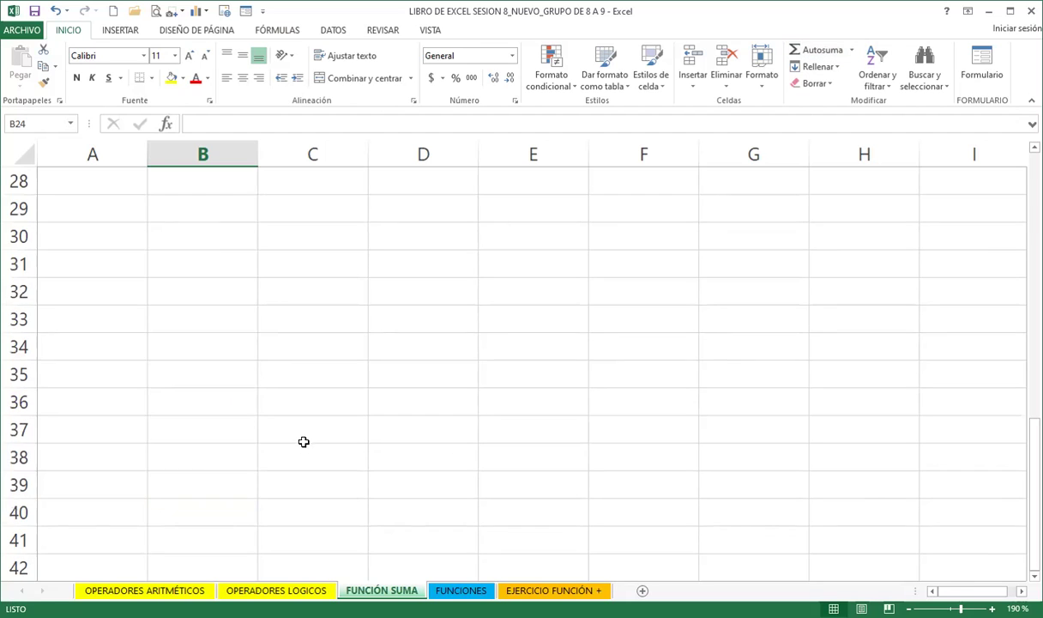
{"action": "scroll", "coordinate": [303, 449], "scroll_direction": "up", "scroll_amount": 9}
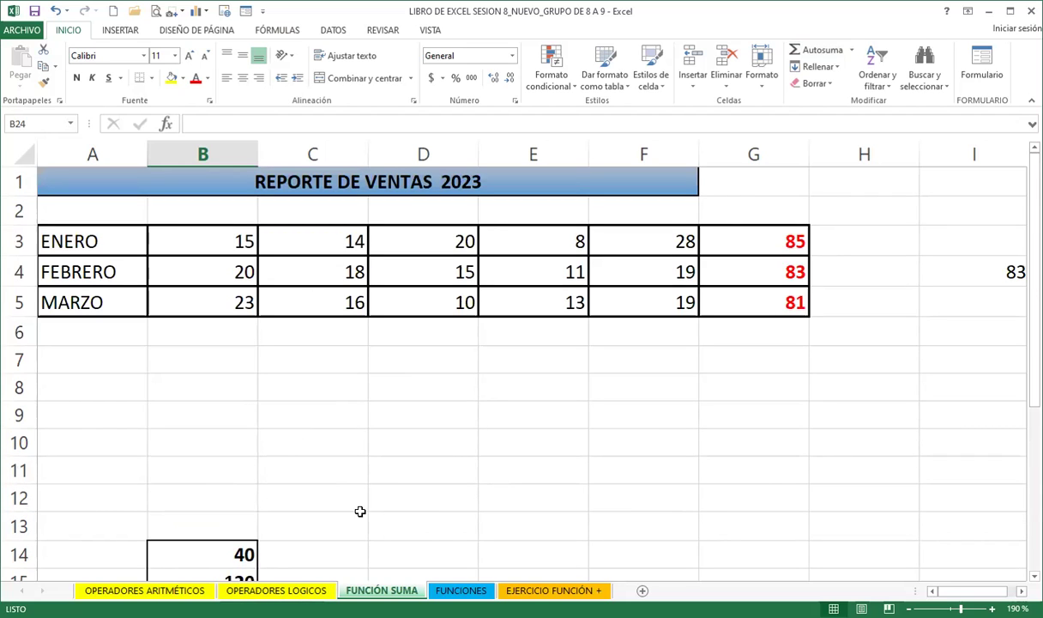
{"action": "left_click", "coordinate": [461, 592]}
{"action": "scroll", "coordinate": [199, 453], "scroll_direction": "up", "scroll_amount": 3}
{"action": "scroll", "coordinate": [198, 452], "scroll_direction": "up", "scroll_amount": 1}
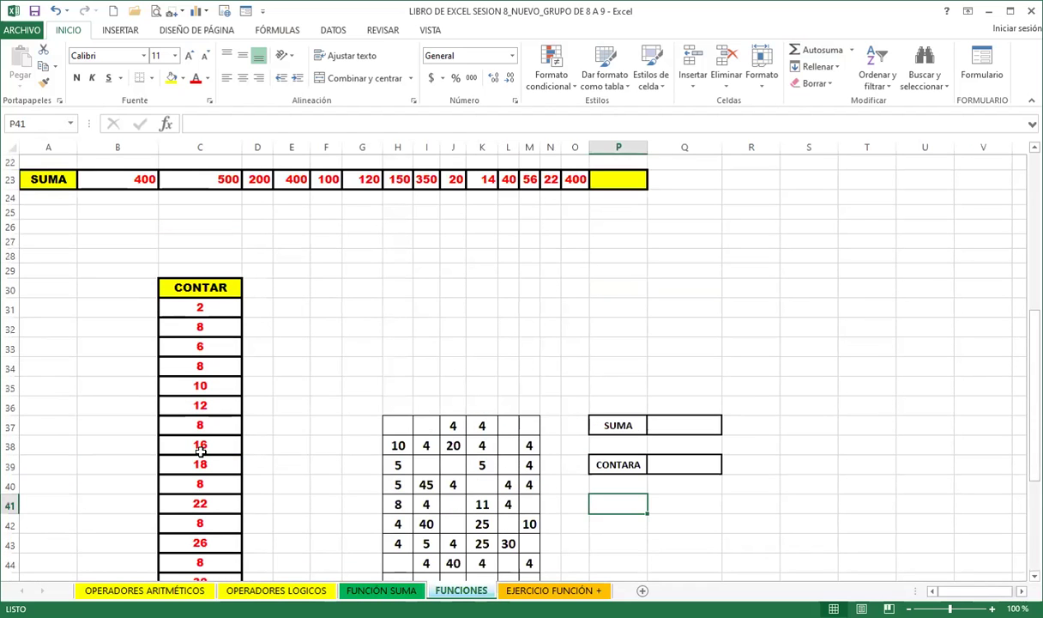
{"action": "scroll", "coordinate": [214, 421], "scroll_direction": "up", "scroll_amount": 2, "text": "ctrl"}
{"action": "scroll", "coordinate": [307, 403], "scroll_direction": "up", "scroll_amount": 3}
{"action": "scroll", "coordinate": [319, 403], "scroll_direction": "up", "scroll_amount": 2}
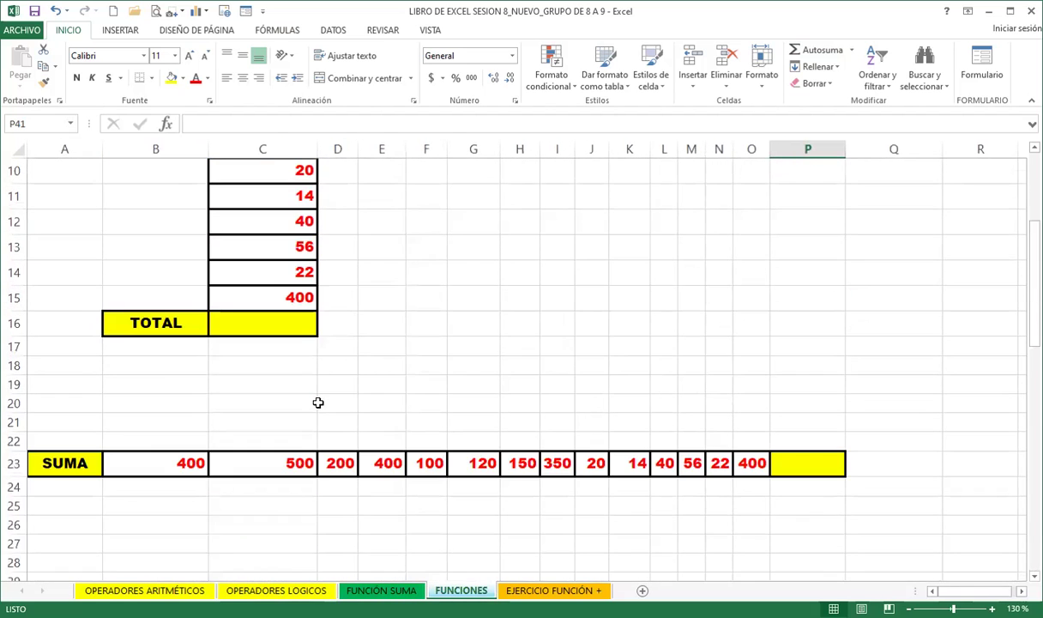
{"action": "scroll", "coordinate": [329, 401], "scroll_direction": "up", "scroll_amount": 3}
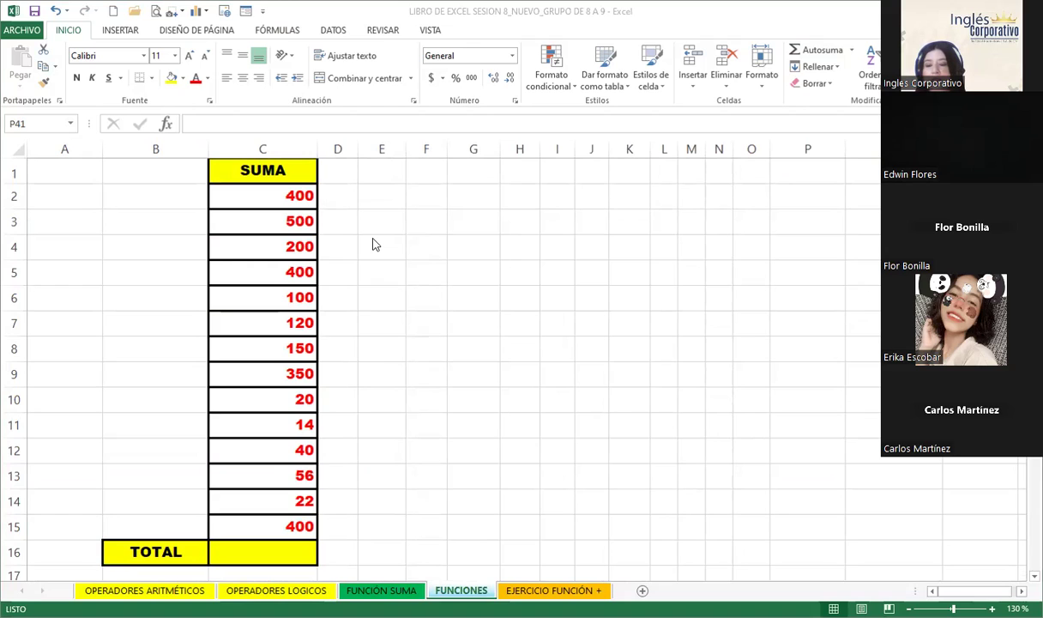
{"action": "left_click", "coordinate": [263, 551]}
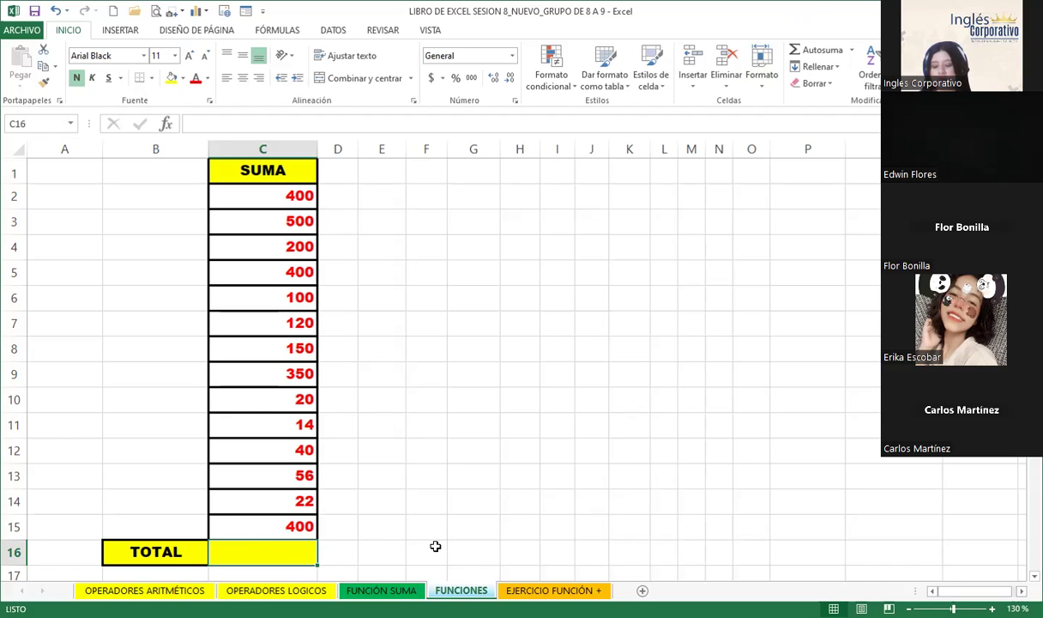
Enter =SUMA(C2:C15) in the TOTAL cell C16, giving 2772.
{"action": "type", "text": "="}
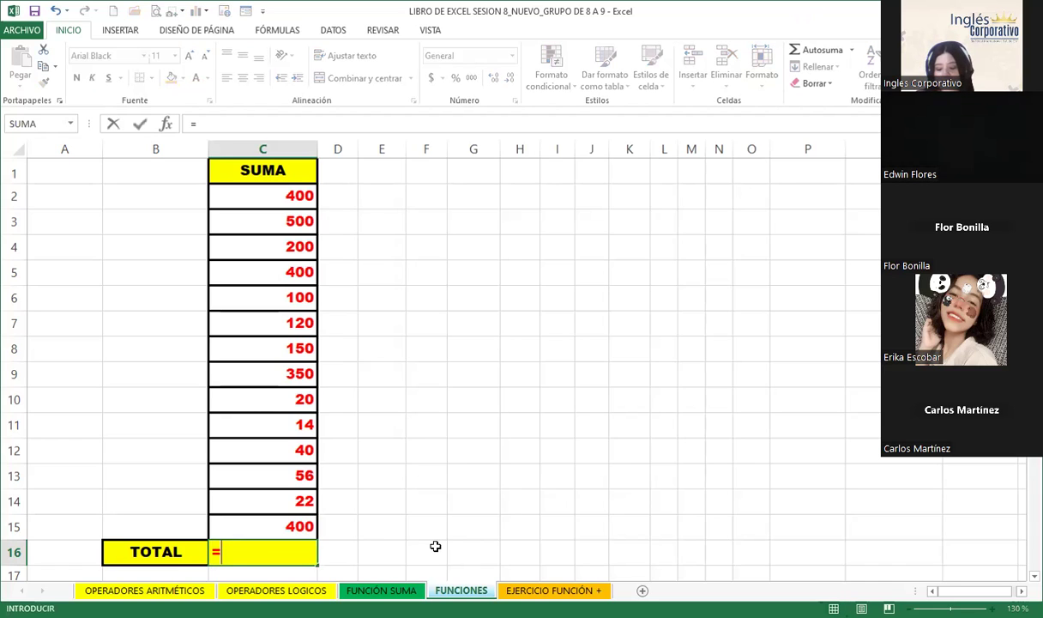
{"action": "type", "text": "SUMA"}
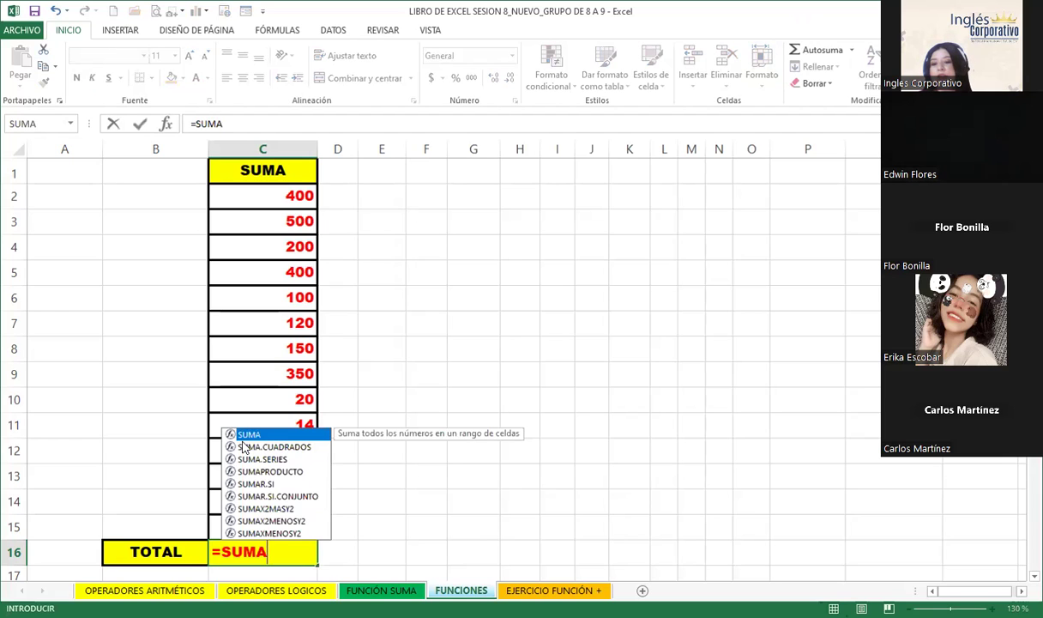
{"action": "type", "text": "("}
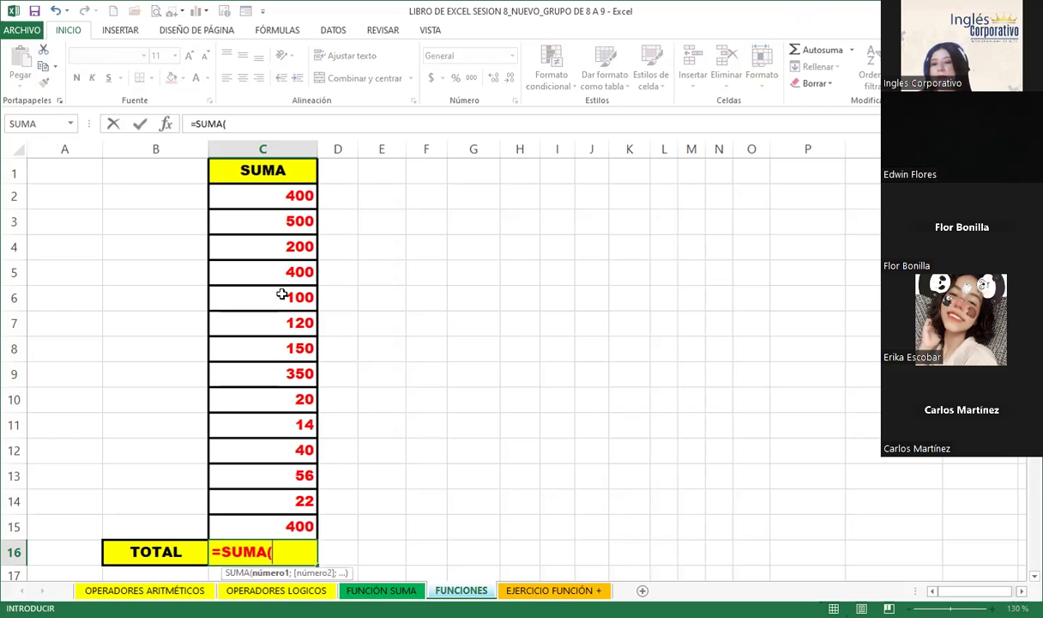
{"action": "left_click_drag", "start_coordinate": [270, 196], "coordinate": [271, 520]}
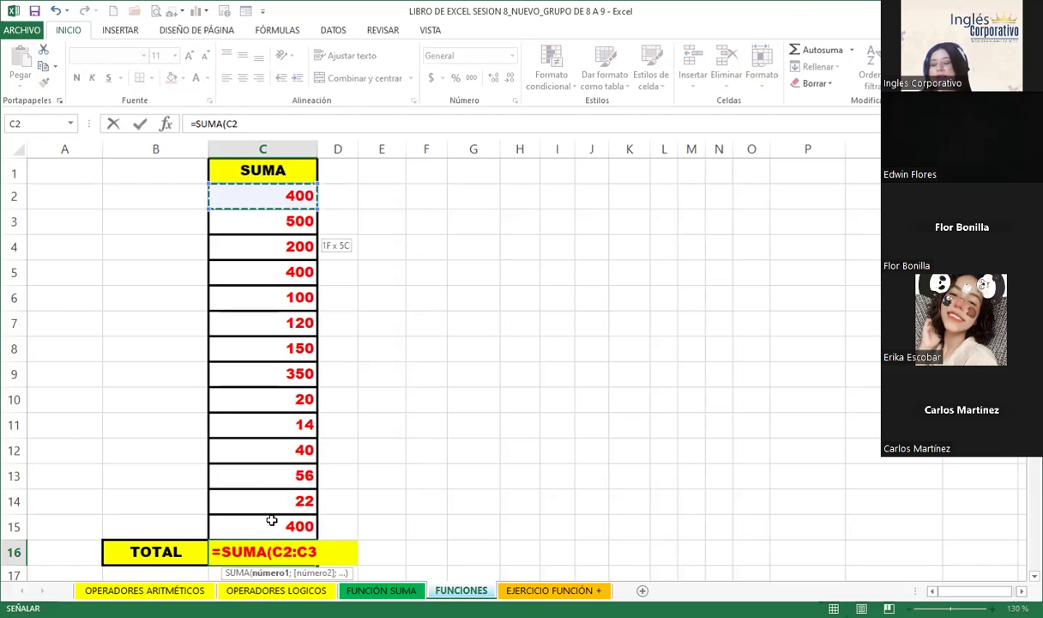
{"action": "key", "text": "Return"}
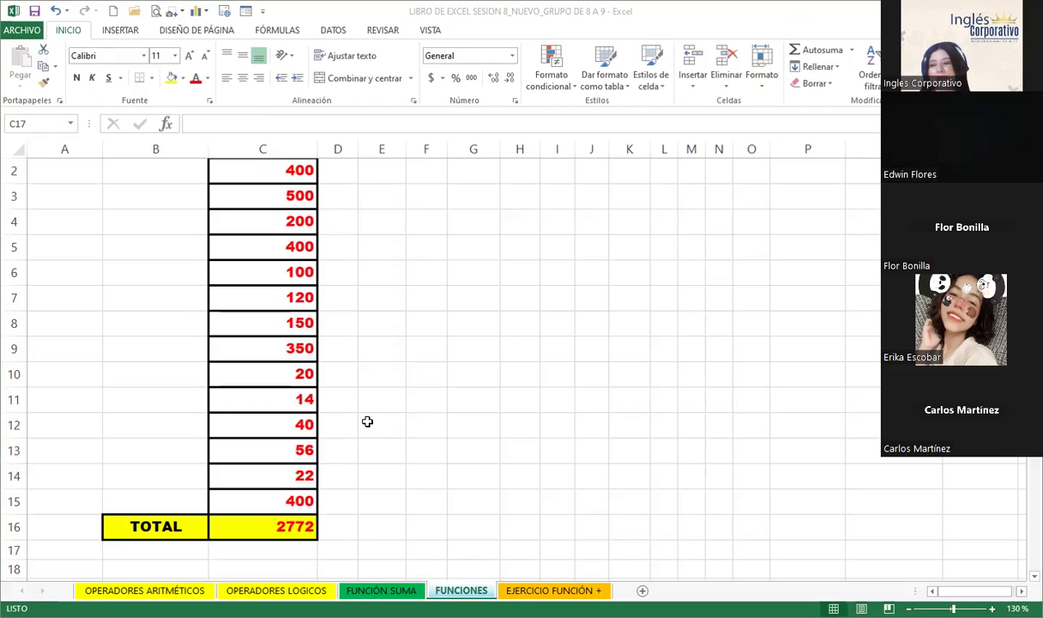
{"action": "key", "text": "alt+Tab"}
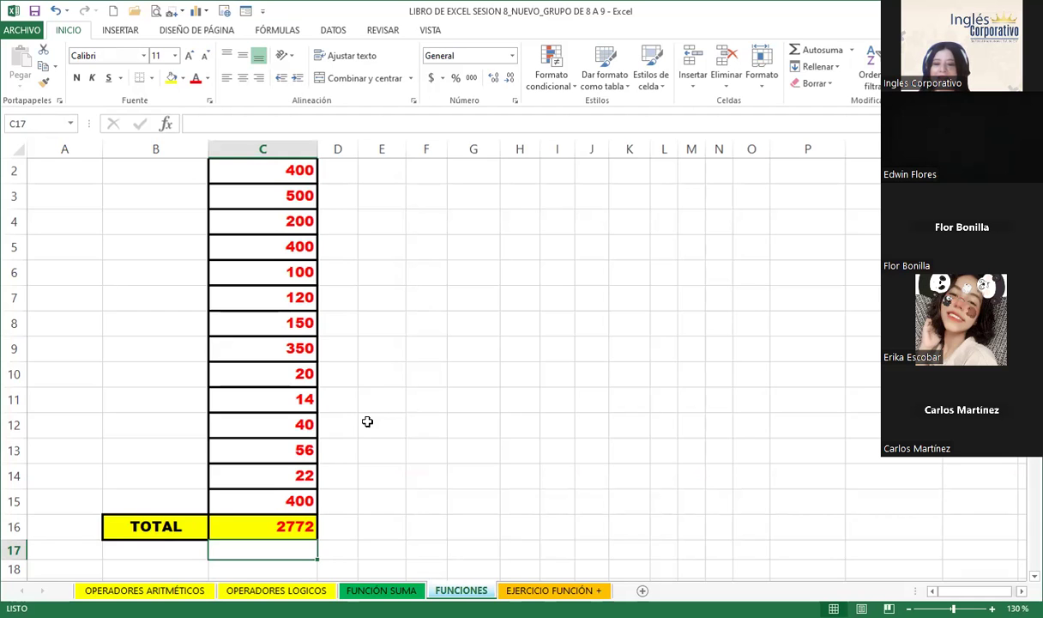
Enter =SUMA(B23:O23) in P23 to total 2772, then check F23's value and the formula.
{"action": "scroll", "coordinate": [367, 422], "scroll_direction": "down", "scroll_amount": 1}
{"action": "scroll", "coordinate": [422, 364], "scroll_direction": "down", "scroll_amount": 2}
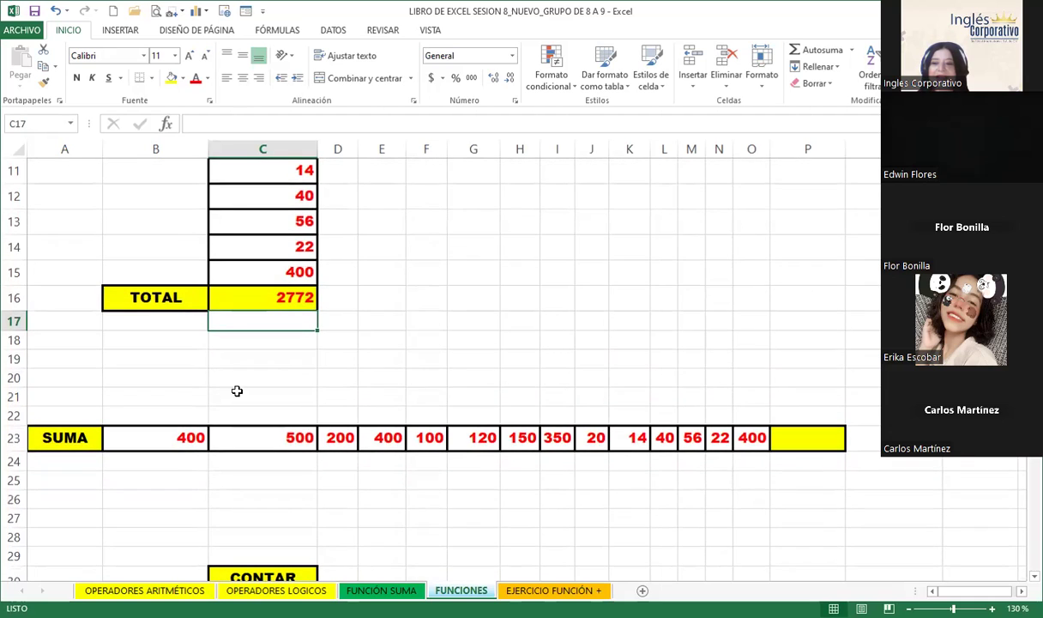
{"action": "left_click", "coordinate": [795, 435]}
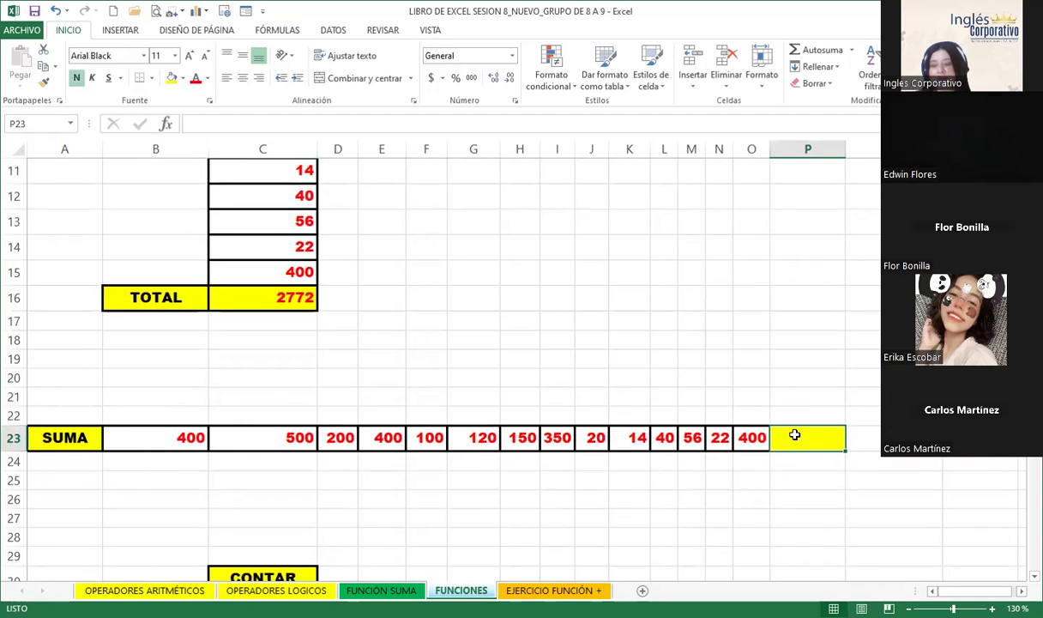
{"action": "type", "text": "="}
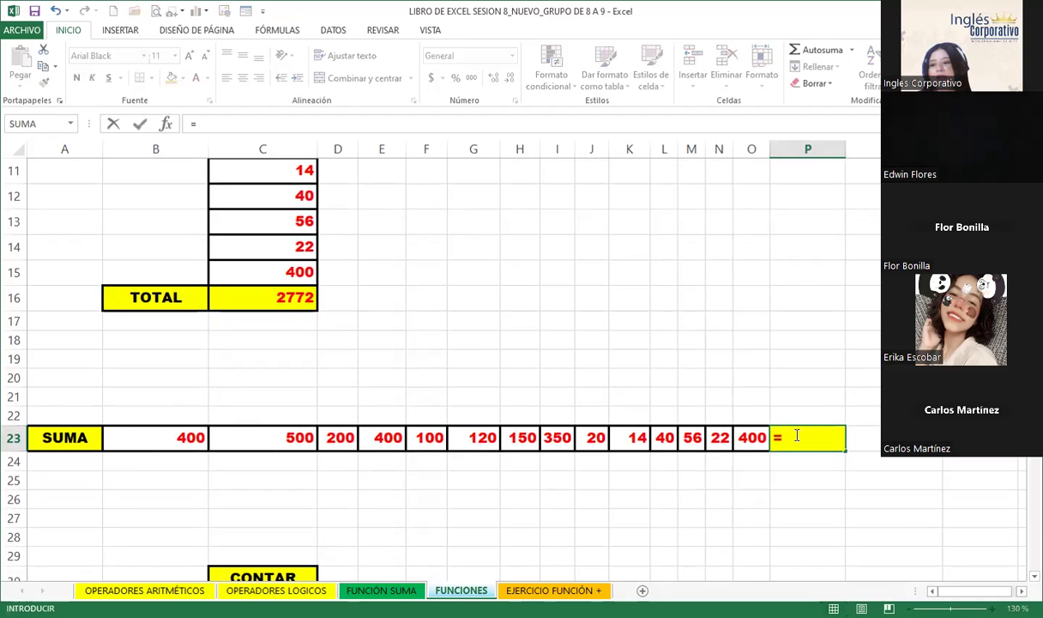
{"action": "type", "text": "SUMA("}
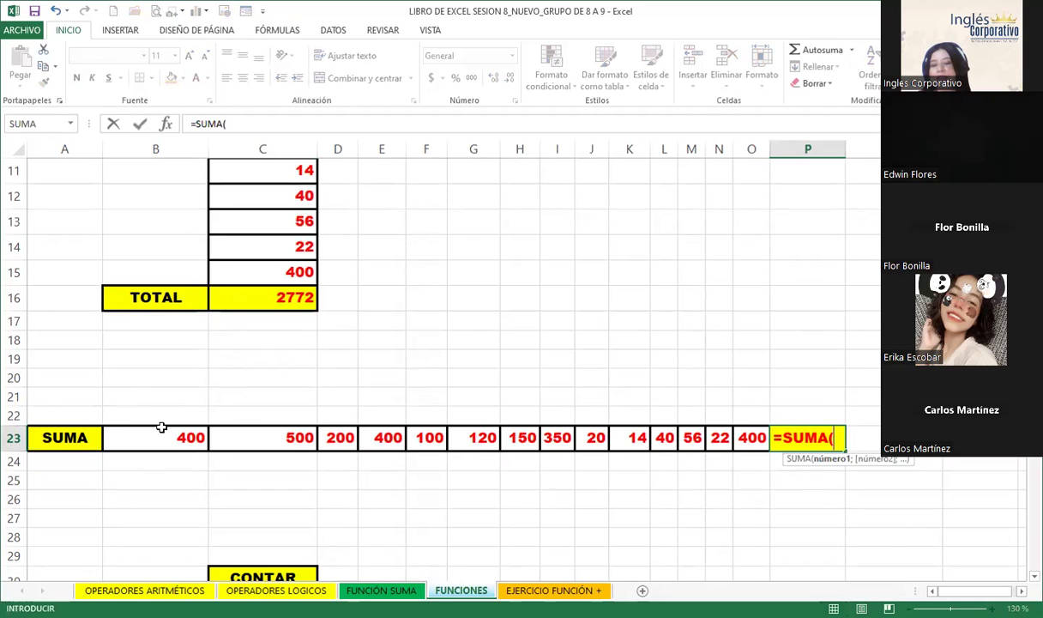
{"action": "left_click_drag", "start_coordinate": [170, 438], "coordinate": [292, 438]}
{"action": "left_click_drag", "start_coordinate": [738, 441], "coordinate": [739, 440]}
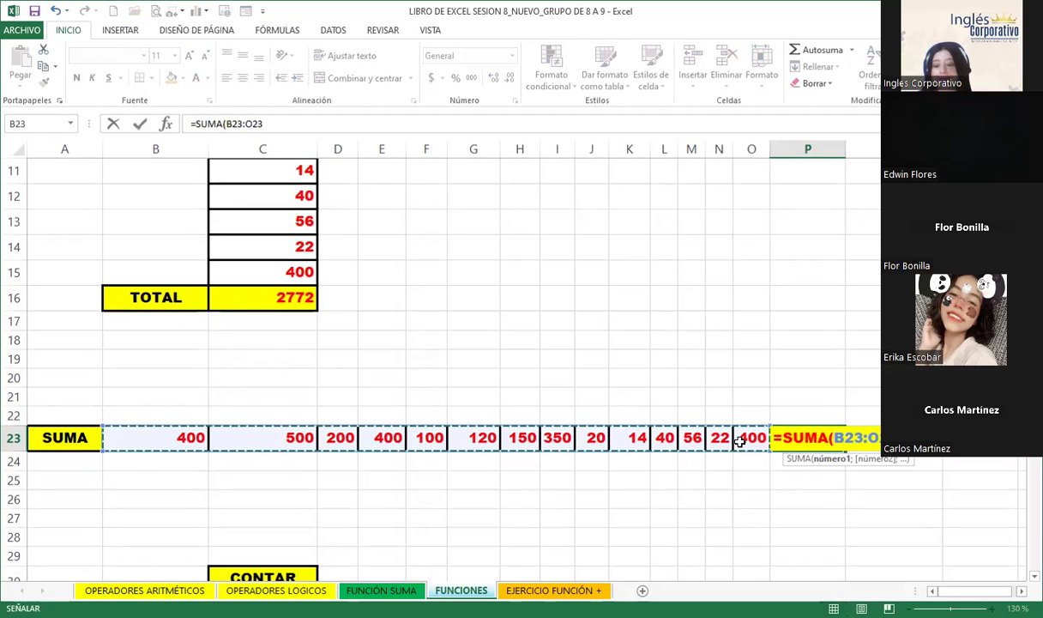
{"action": "key", "text": "Return"}
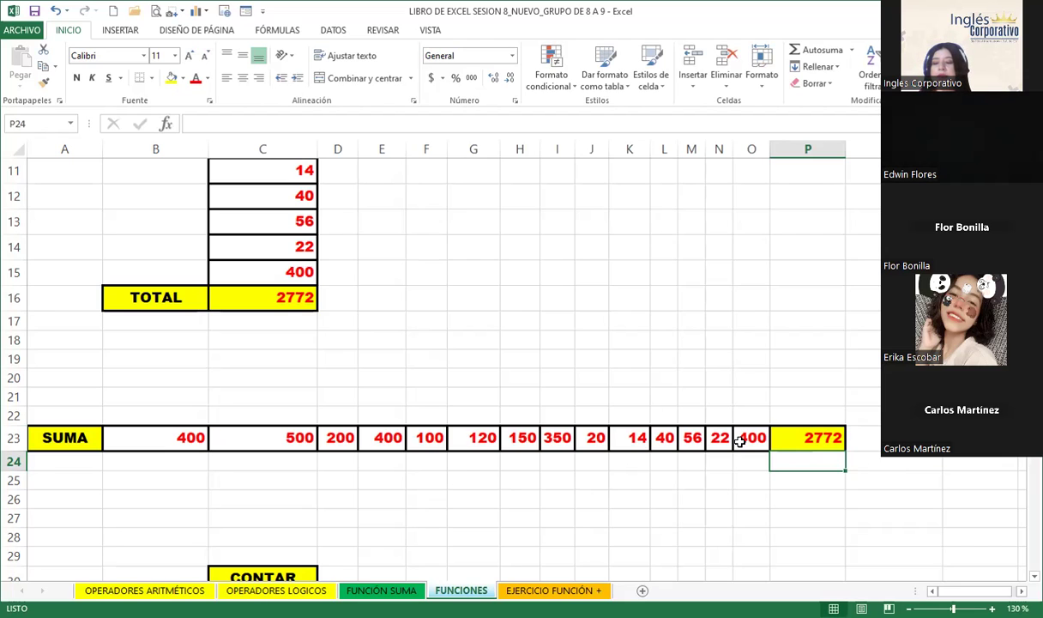
{"action": "left_click", "coordinate": [427, 438]}
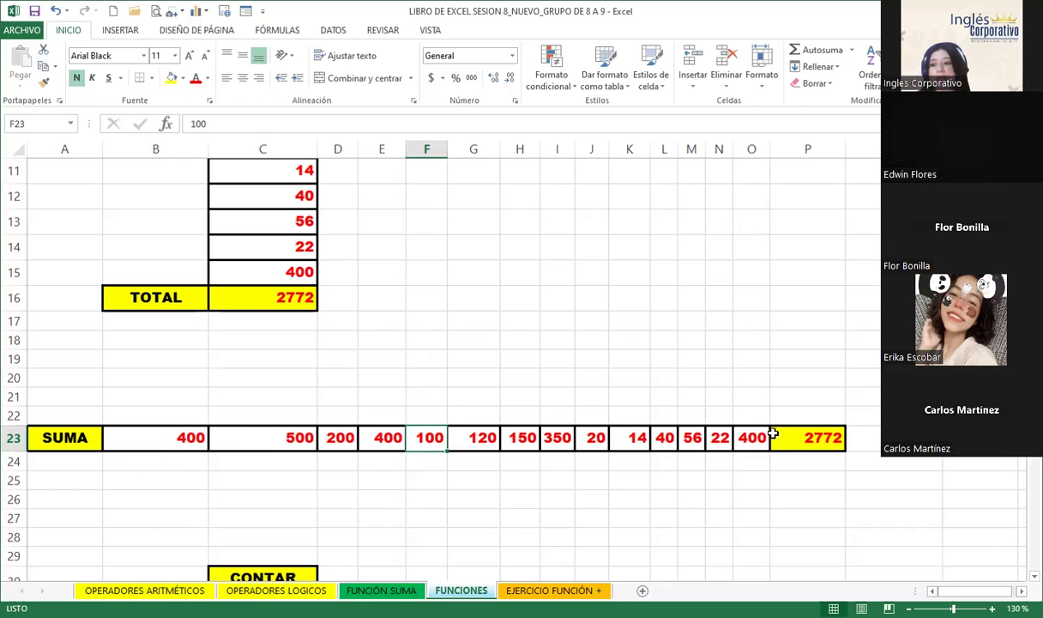
{"action": "left_click", "coordinate": [802, 436]}
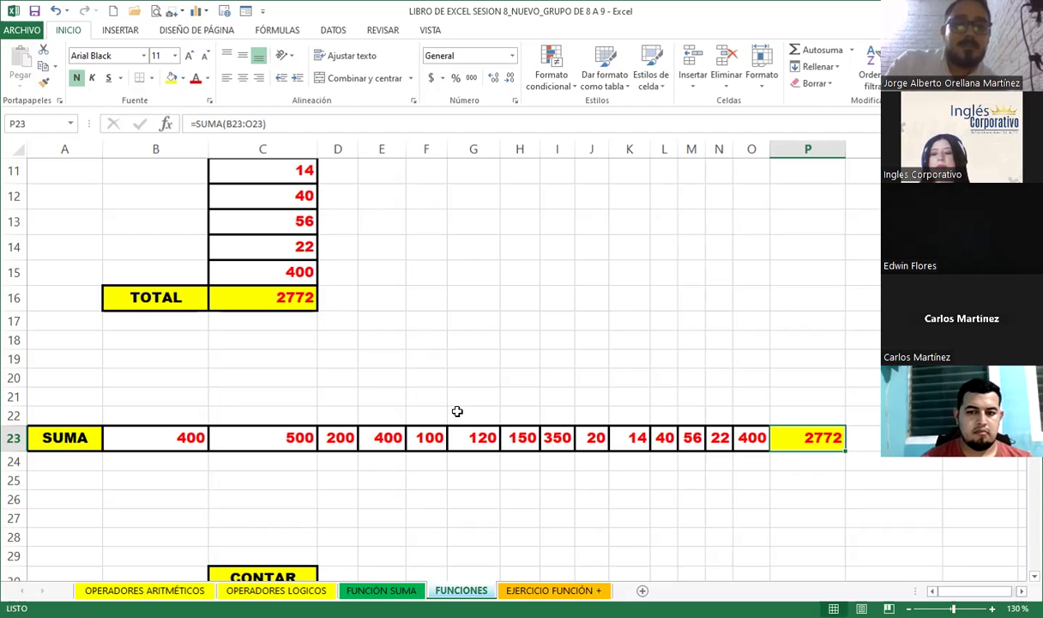
Make the values in G23, E23 and C23 negative (-120, -400, -500).
{"action": "double_click", "coordinate": [468, 438]}
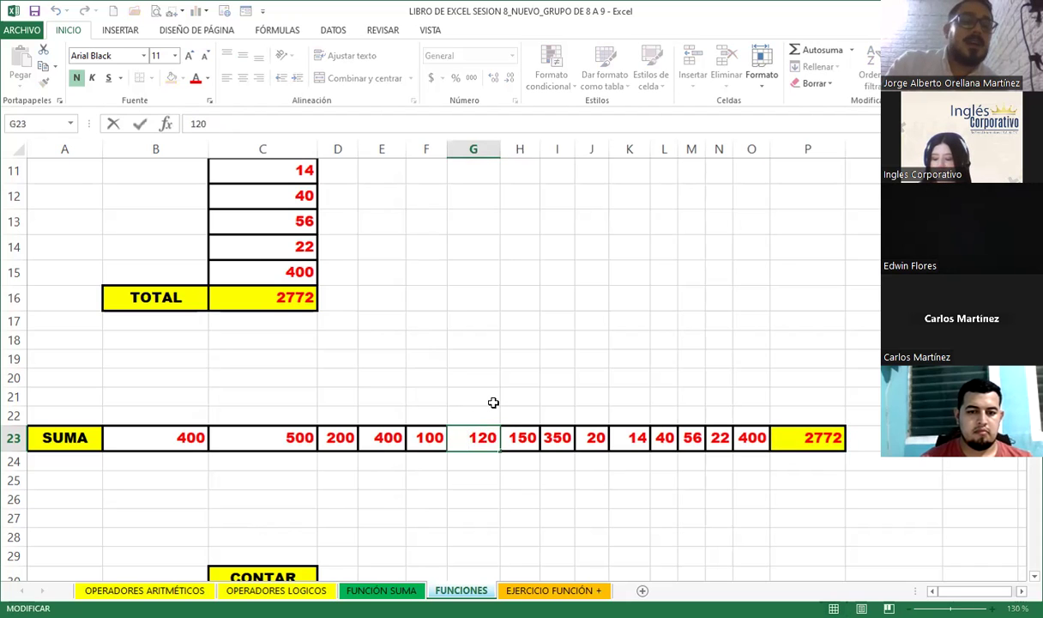
{"action": "type", "text": "-"}
{"action": "key", "text": "Return"}
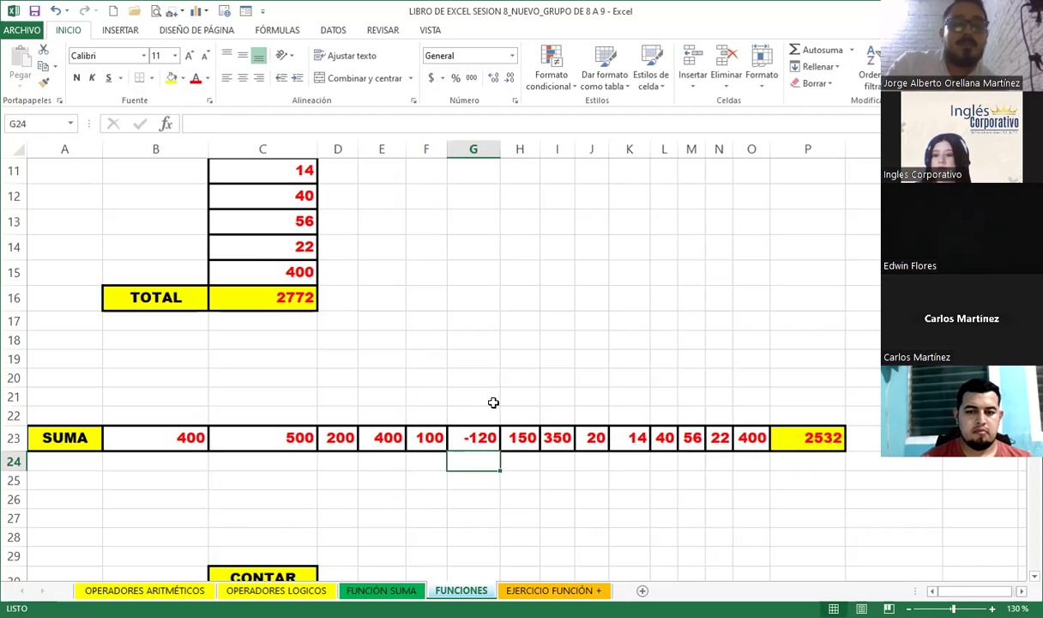
{"action": "double_click", "coordinate": [369, 438]}
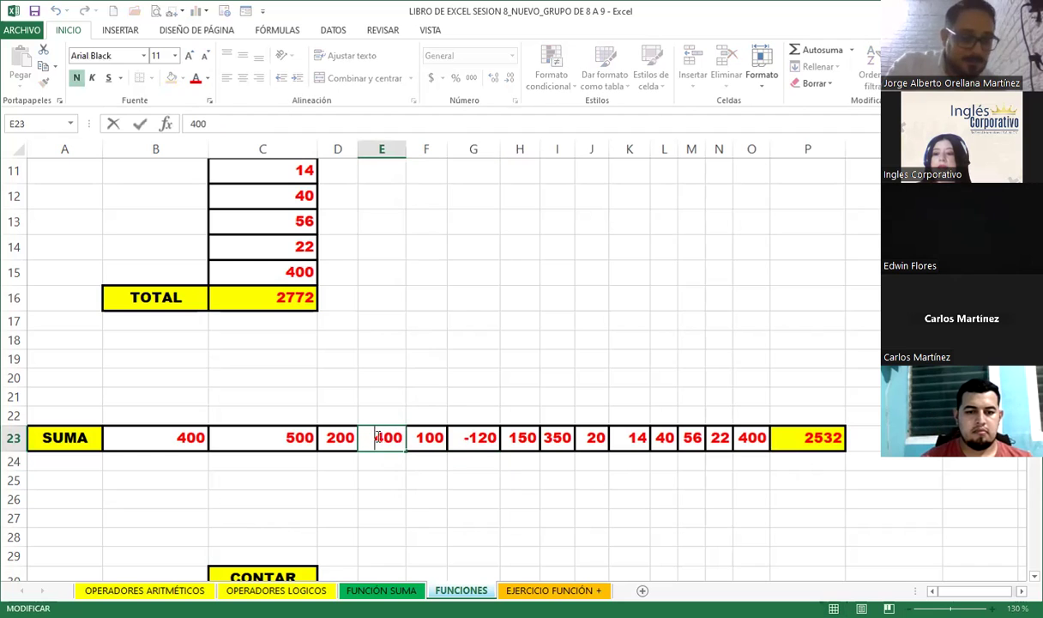
{"action": "type", "text": "-"}
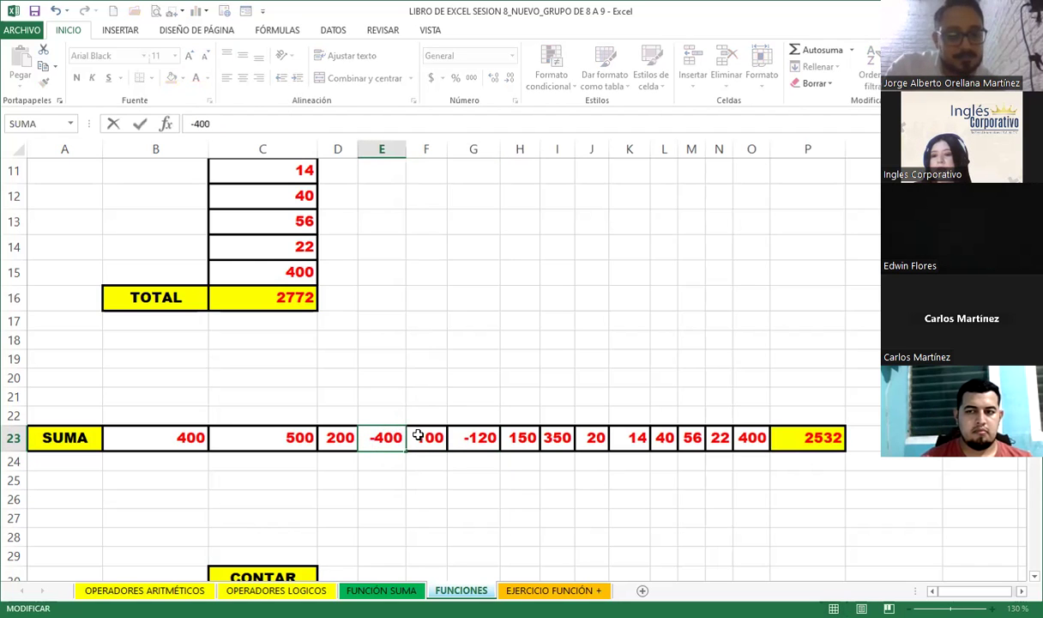
{"action": "key", "text": "Return"}
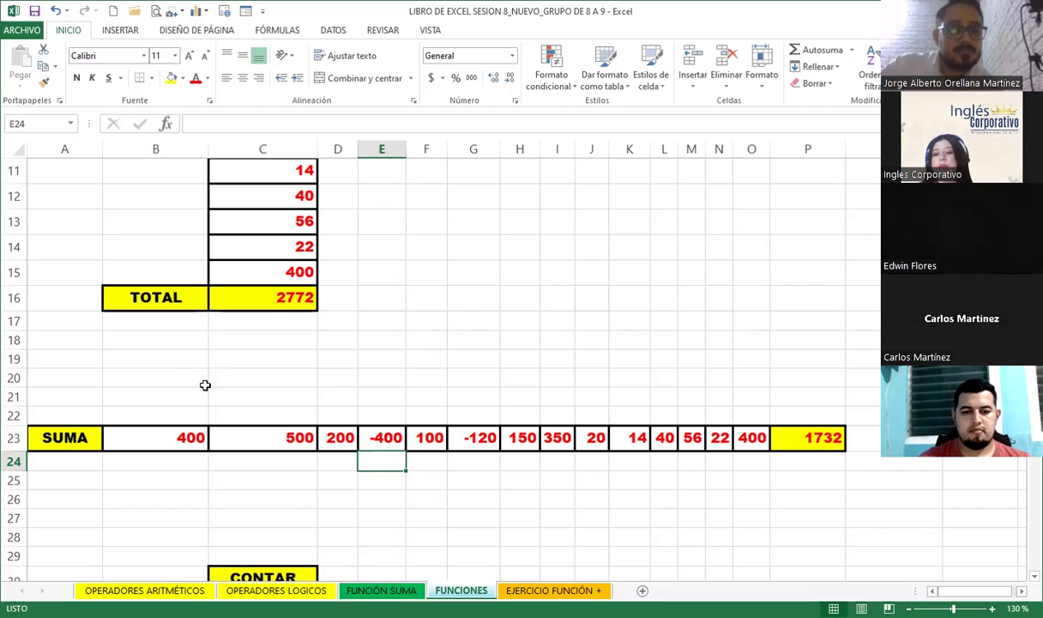
{"action": "double_click", "coordinate": [283, 438]}
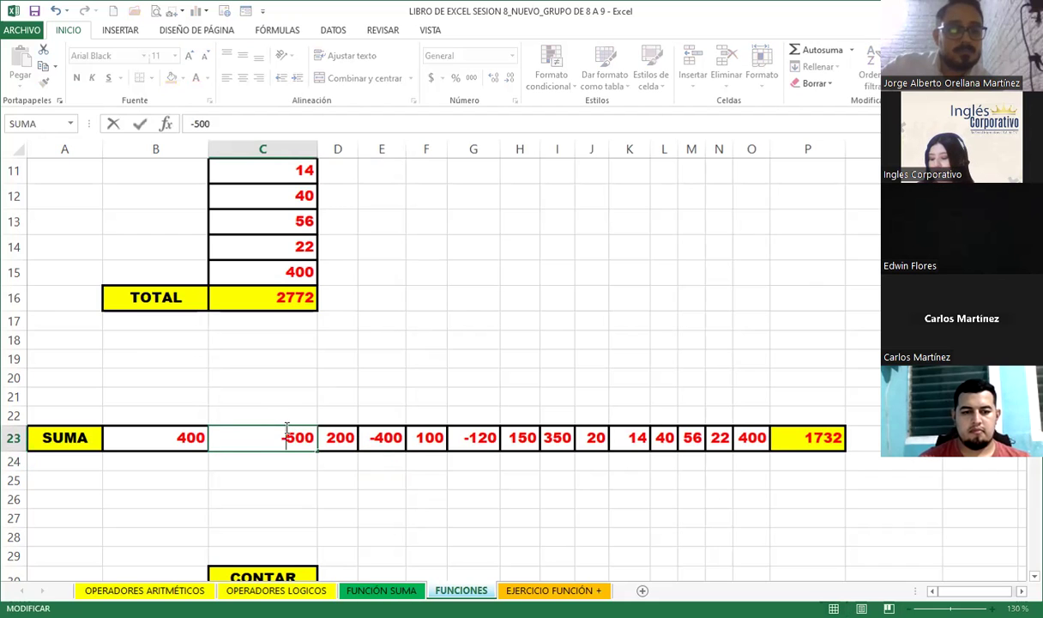
{"action": "key", "text": "Return"}
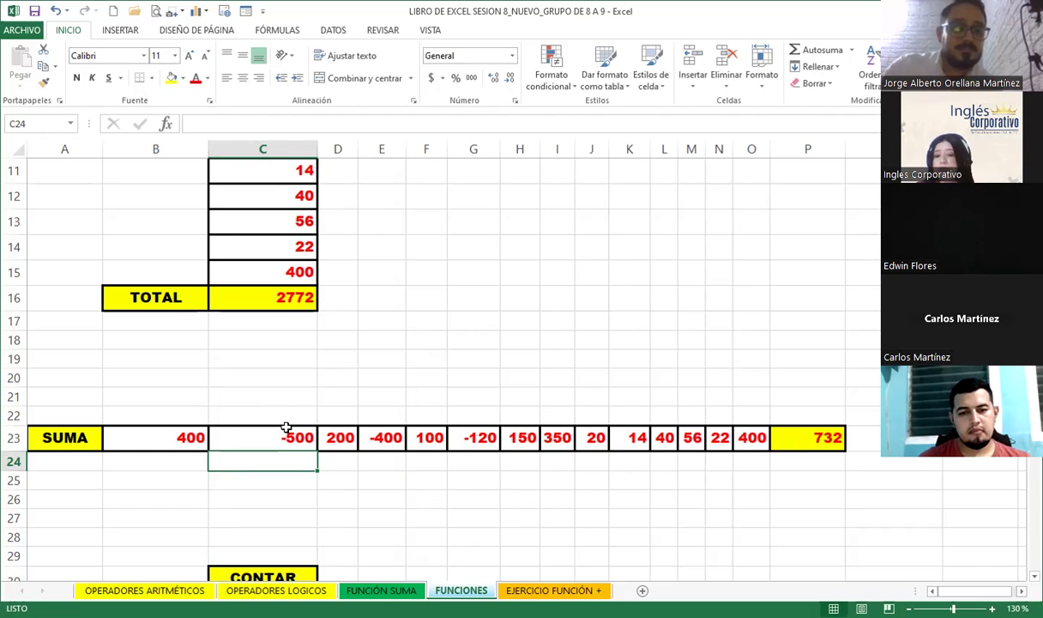
Clear the contents of C23 and D23.
{"action": "left_click", "coordinate": [286, 428]}
{"action": "key", "text": "Delete"}
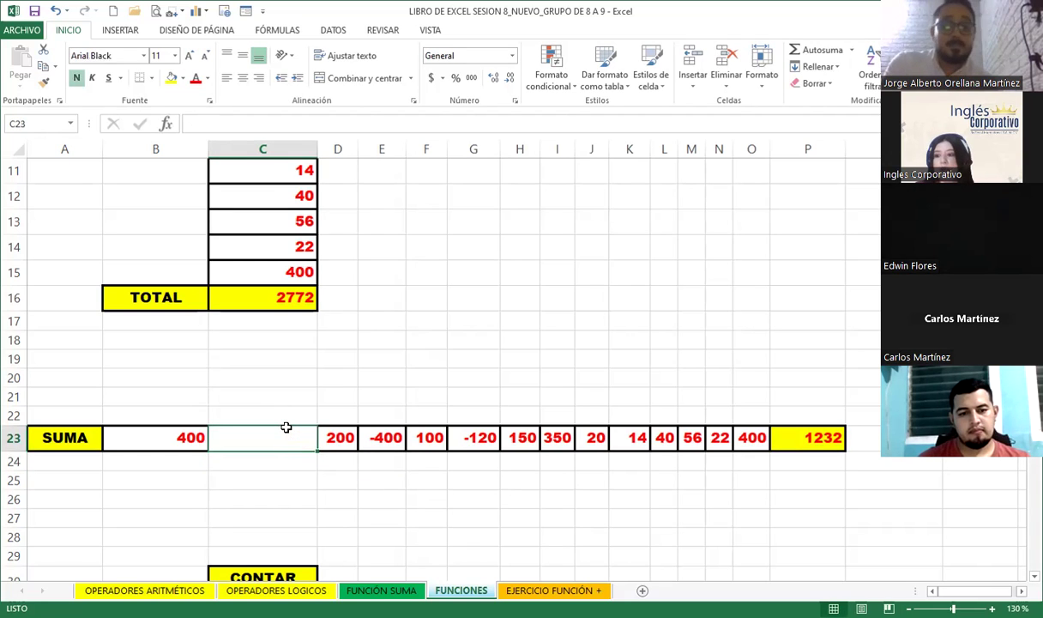
{"action": "key", "text": "Return"}
{"action": "left_click", "coordinate": [286, 427]}
{"action": "key", "text": "Right"}
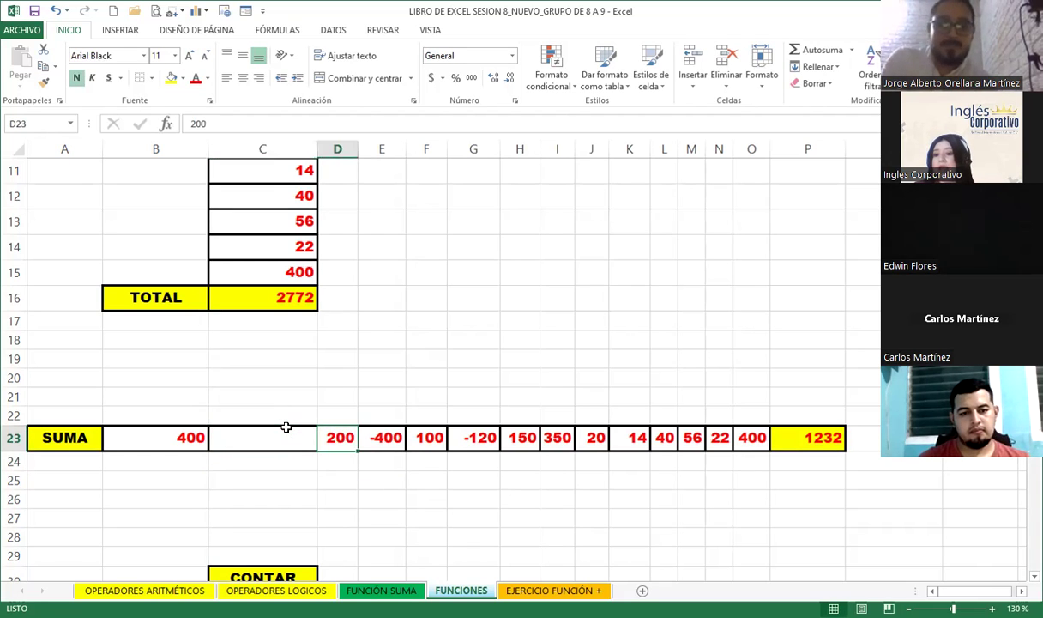
{"action": "key", "text": "Down"}
{"action": "key", "text": "Up"}
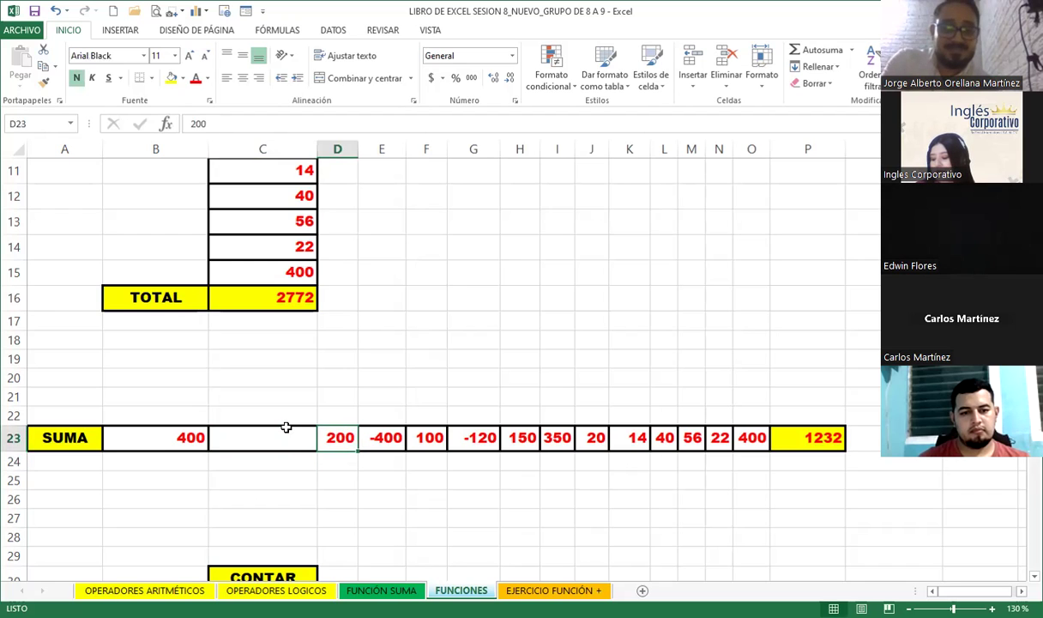
{"action": "key", "text": "Delete"}
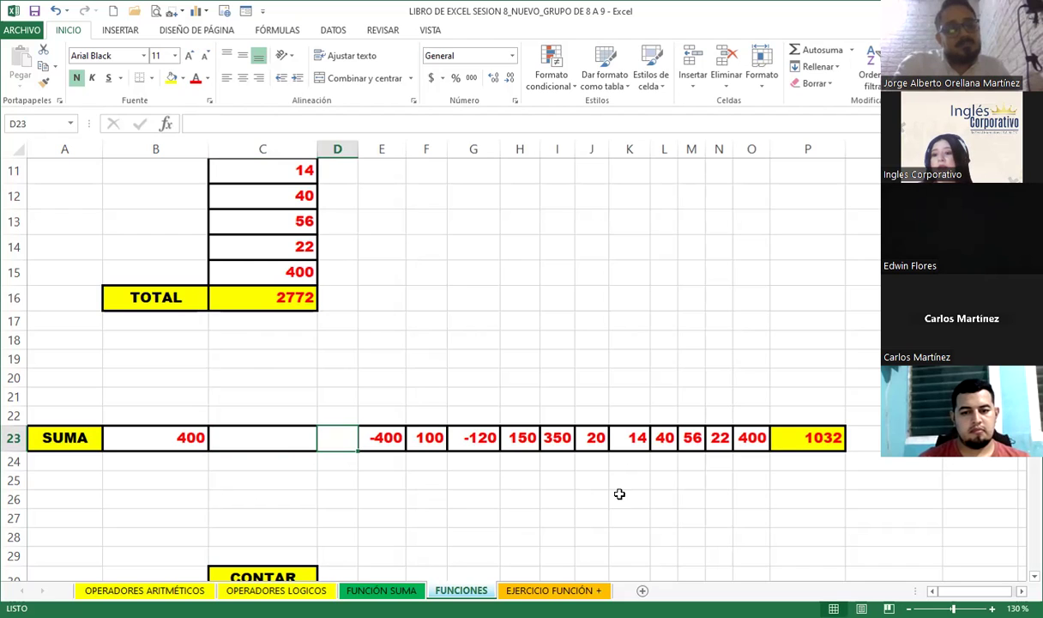
Clear the -120 from G23 and the -400 from E23.
{"action": "left_click", "coordinate": [478, 438]}
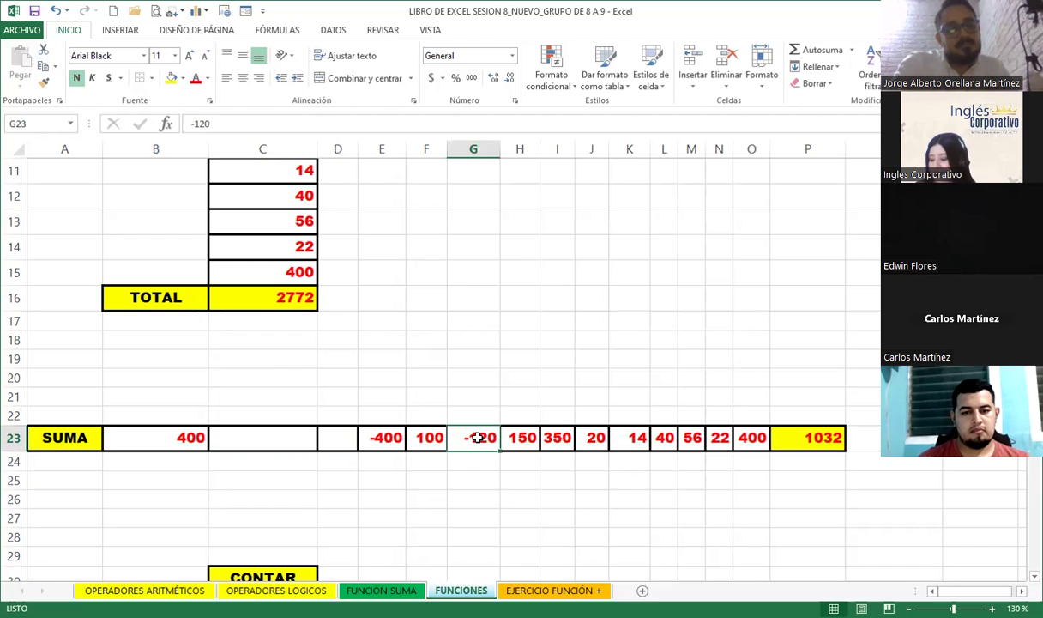
{"action": "key", "text": "BackSpace"}
{"action": "key", "text": "Return"}
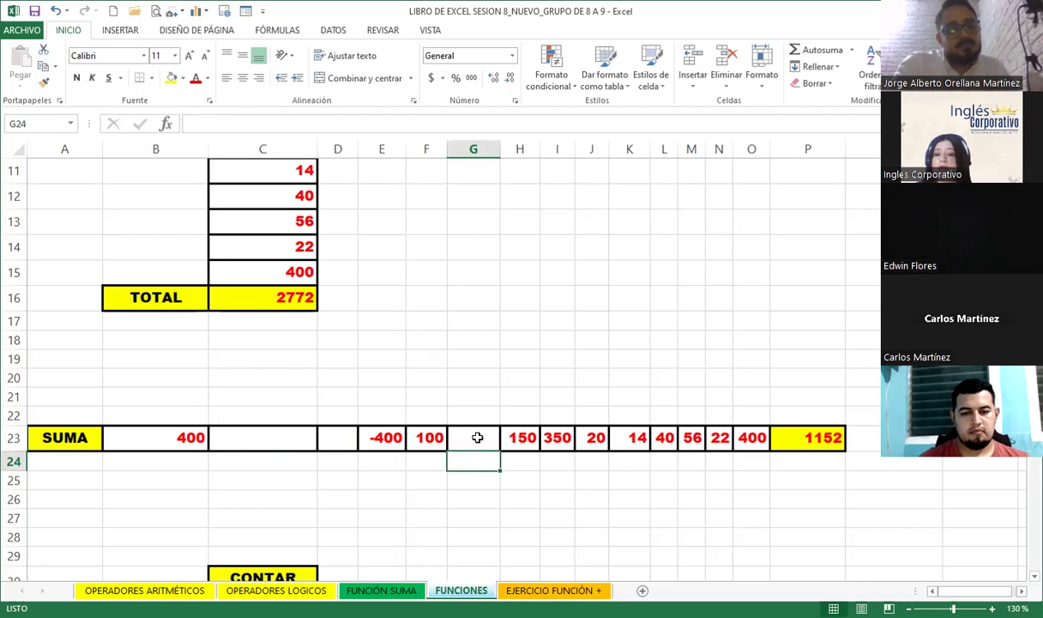
{"action": "left_click", "coordinate": [477, 438]}
{"action": "key", "text": "Left"}
{"action": "key", "text": "Left"}
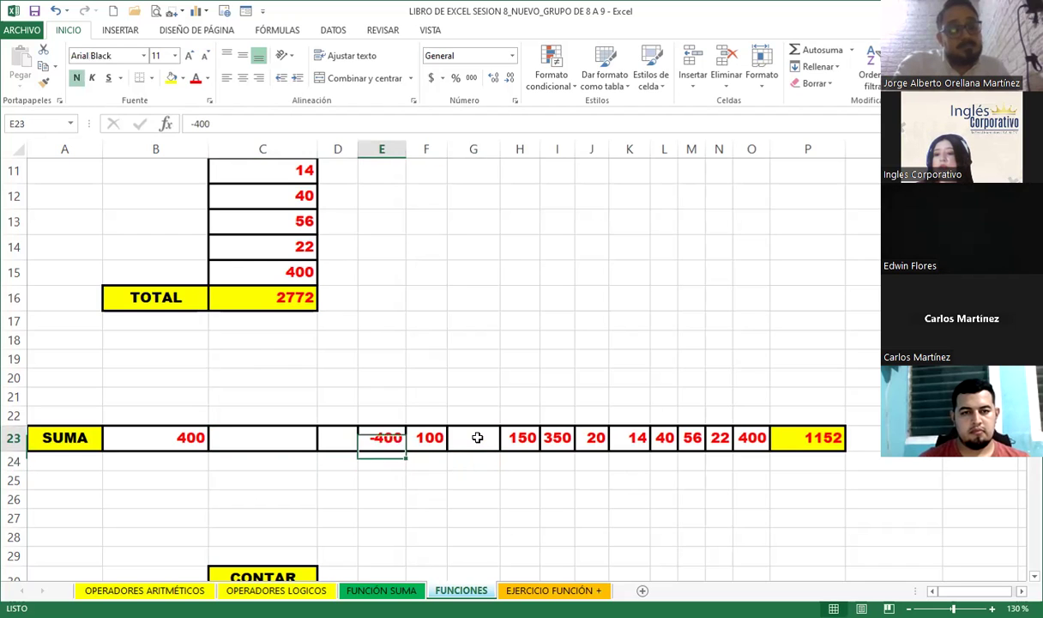
{"action": "key", "text": "Delete"}
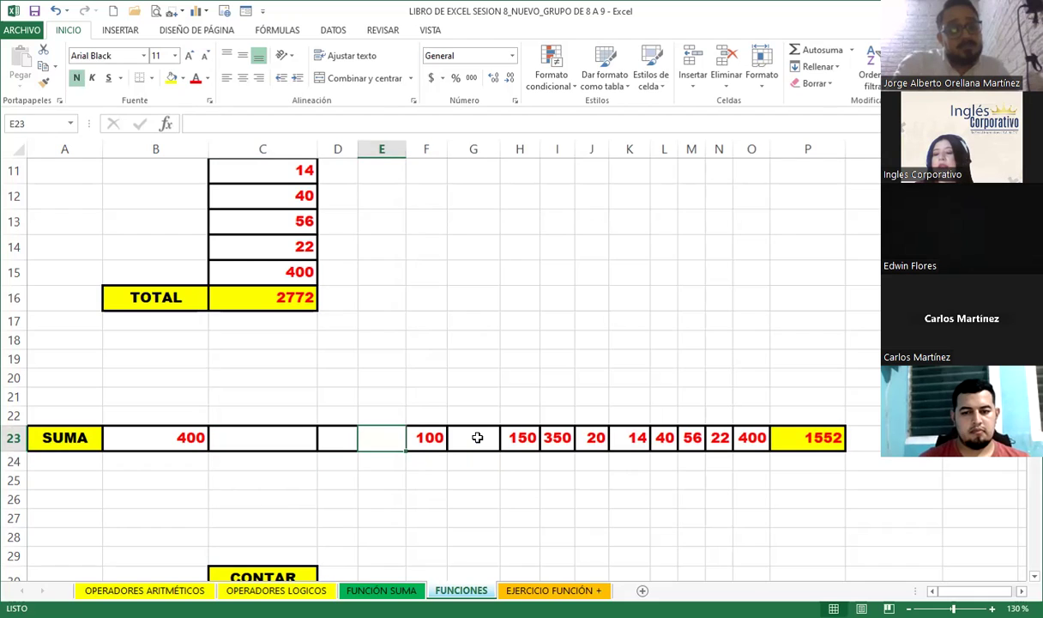
{"action": "key", "text": "Return"}
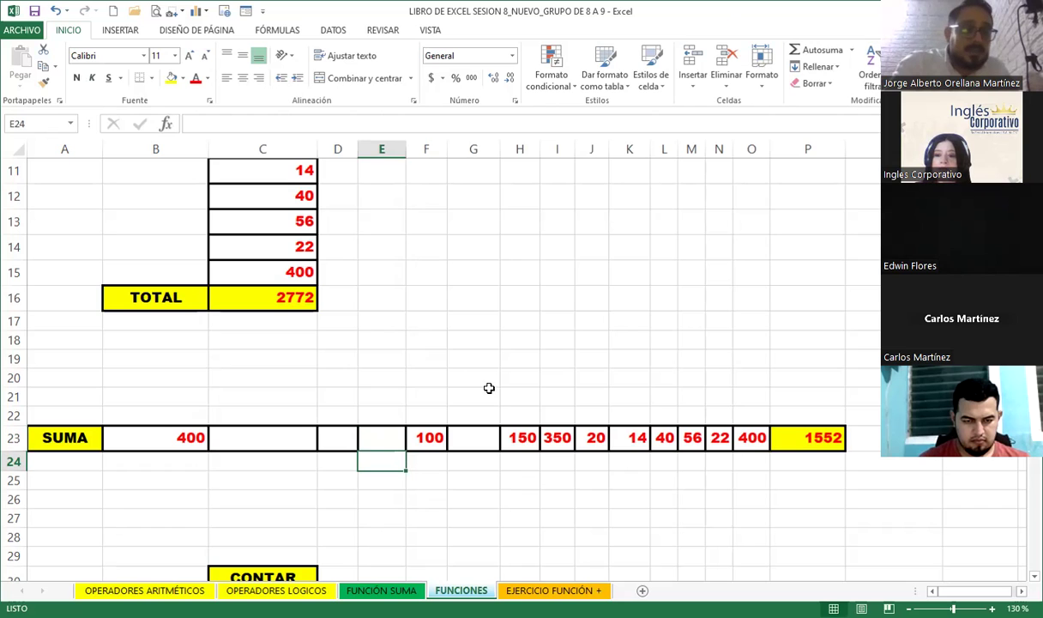
Turn F23's 100 into text by prefixing it with an apostrophe.
{"action": "double_click", "coordinate": [423, 436]}
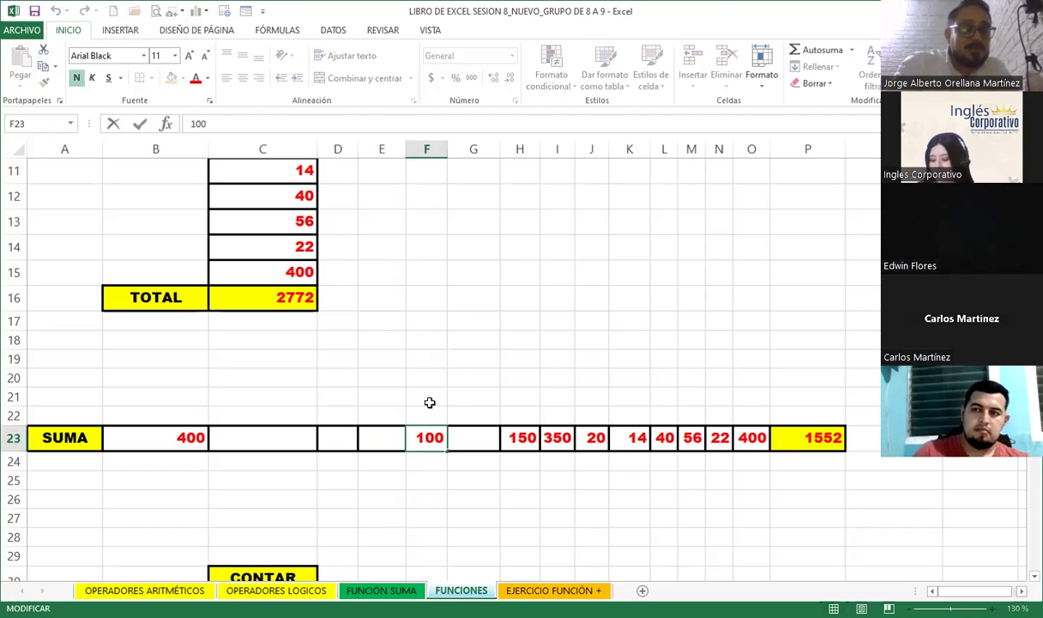
{"action": "type", "text": "'"}
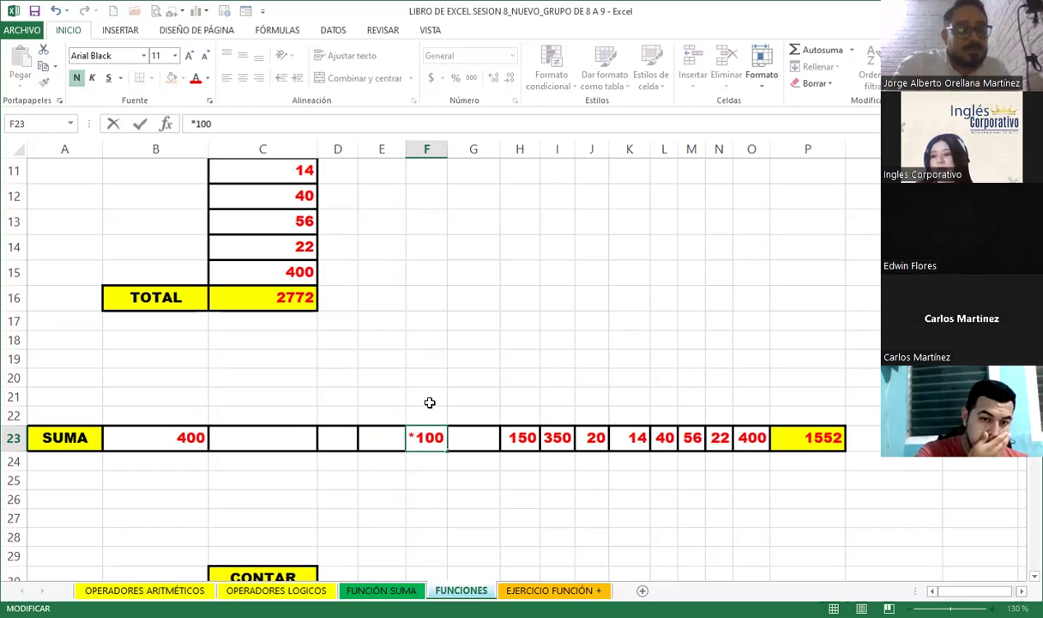
{"action": "key", "text": "Return"}
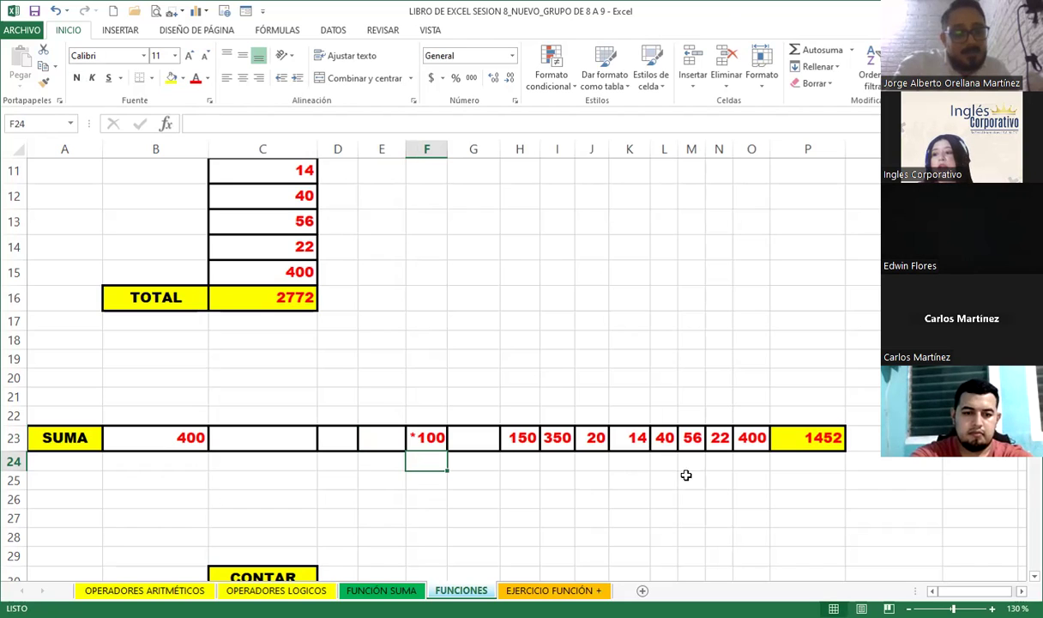
Step through the P23 SUMA formula with Evaluate Formula, then close it.
{"action": "left_click", "coordinate": [804, 437]}
{"action": "left_click", "coordinate": [285, 35]}
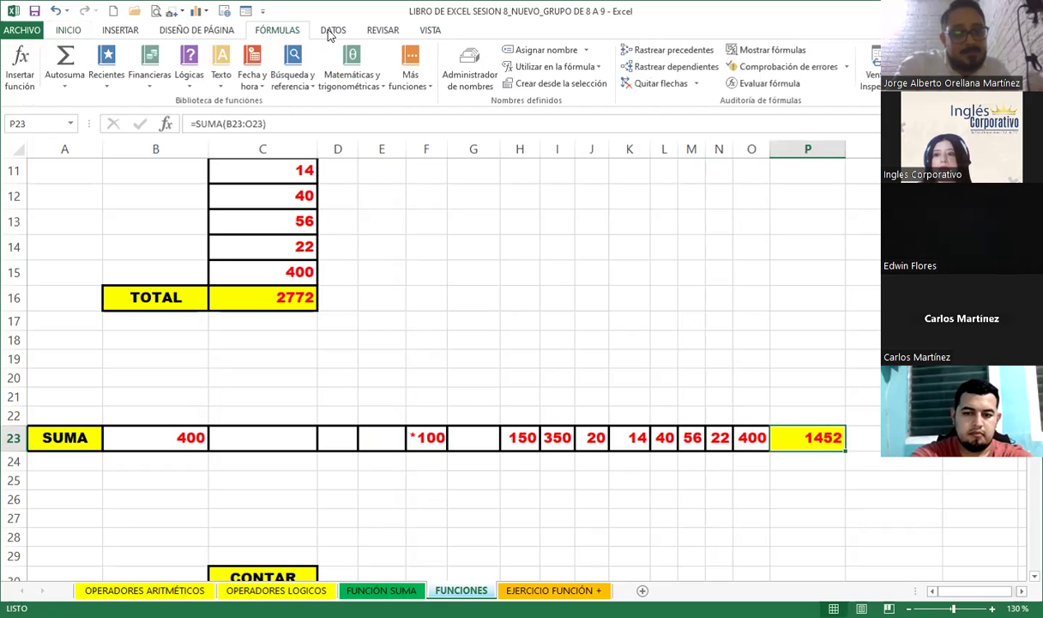
{"action": "left_click", "coordinate": [743, 85]}
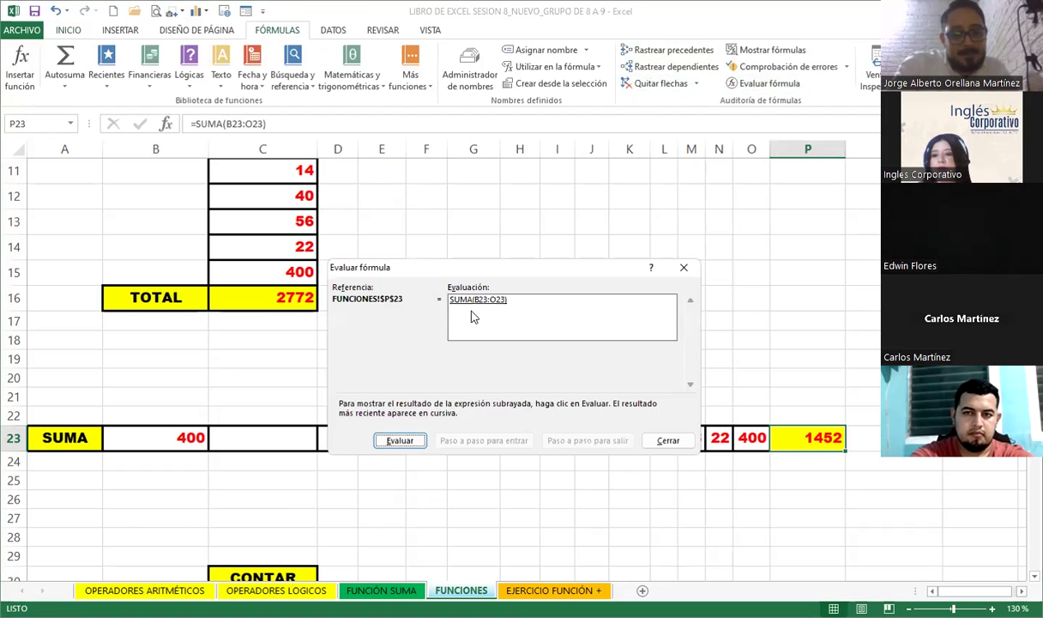
{"action": "left_click", "coordinate": [400, 441]}
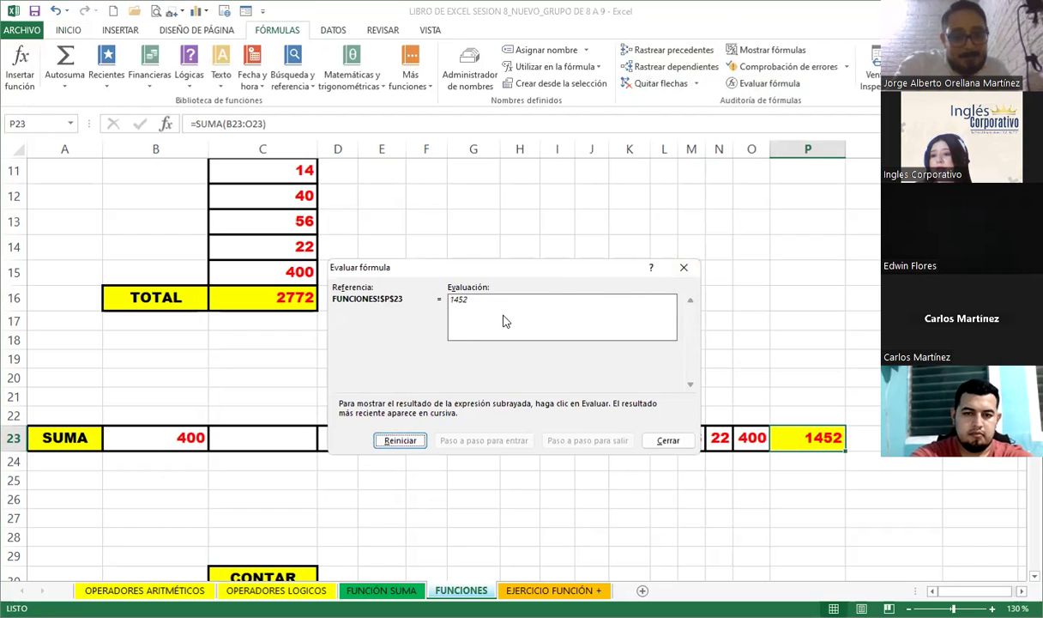
{"action": "left_click", "coordinate": [684, 267]}
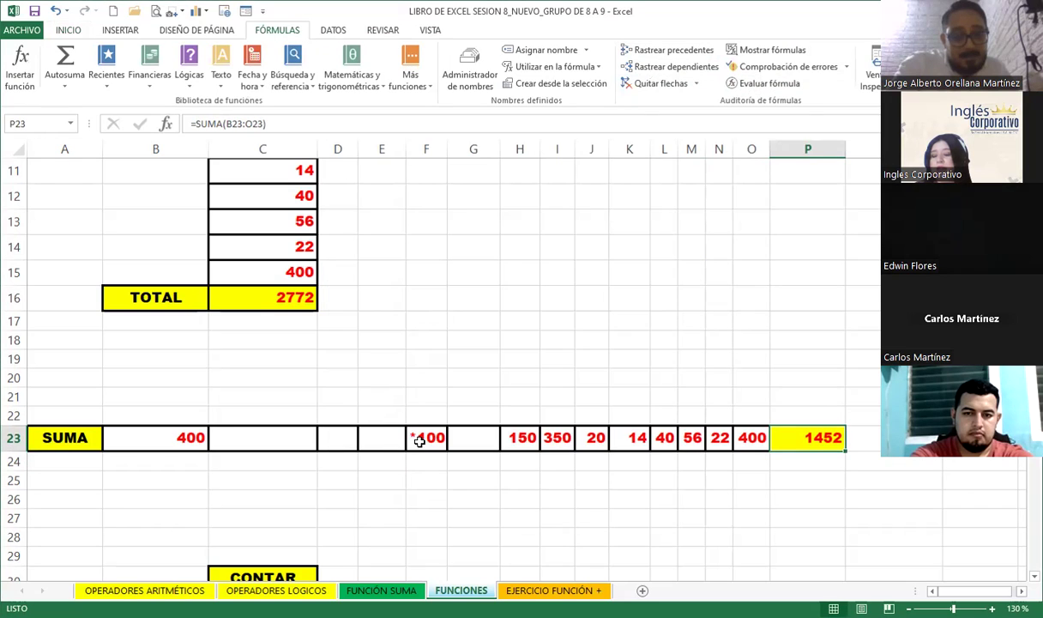
Re-enter F23 as the number 100 so P23 becomes 1552.
{"action": "left_click", "coordinate": [427, 440]}
{"action": "type", "text": "100"}
{"action": "key", "text": "Return"}
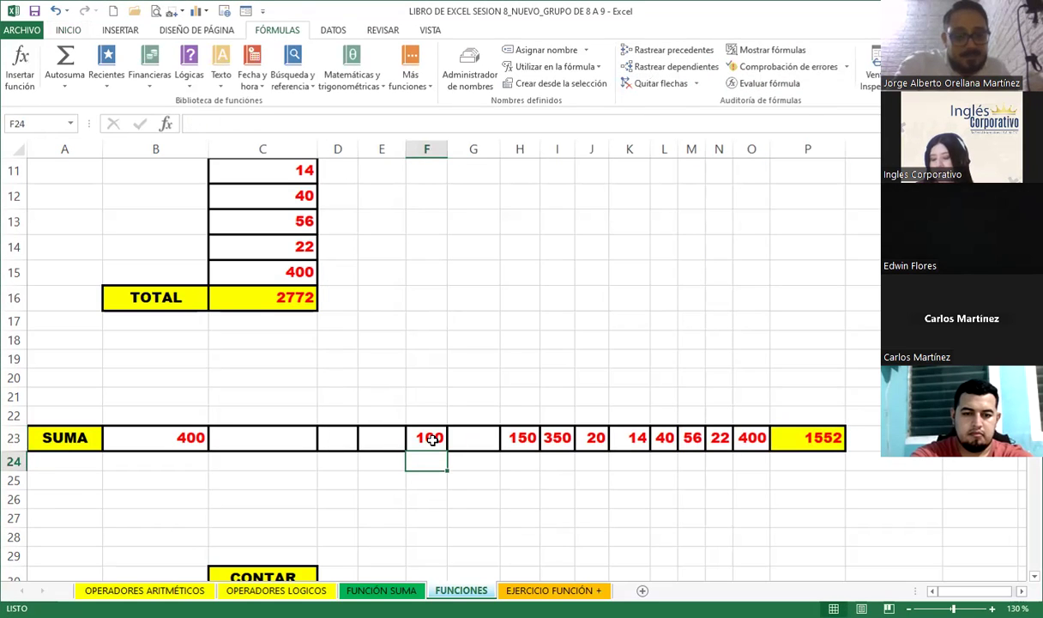
{"action": "left_click", "coordinate": [434, 439]}
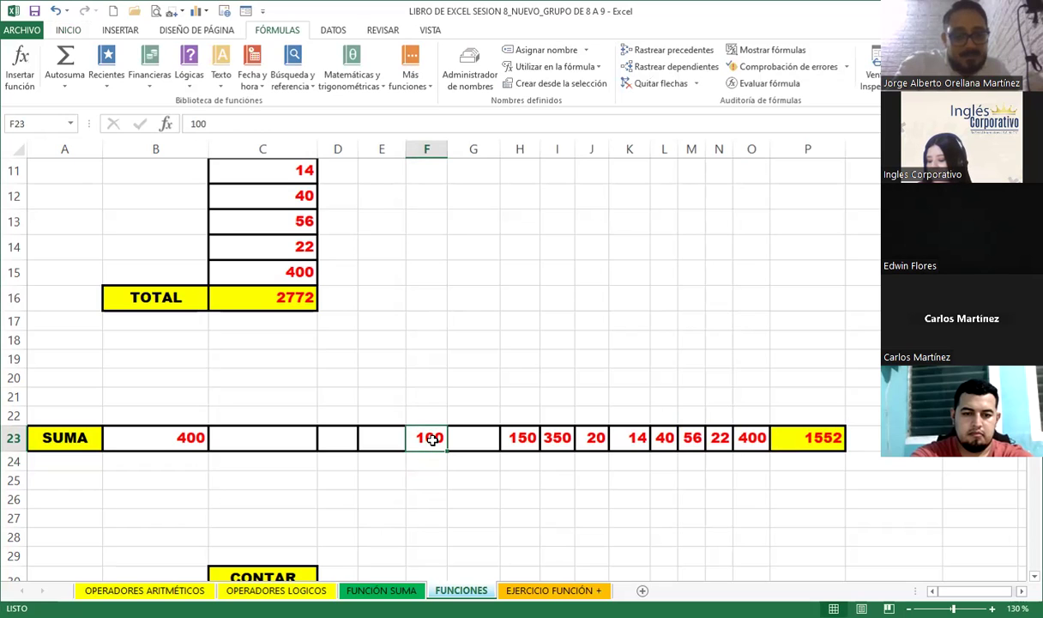
{"action": "key", "text": "alt"}
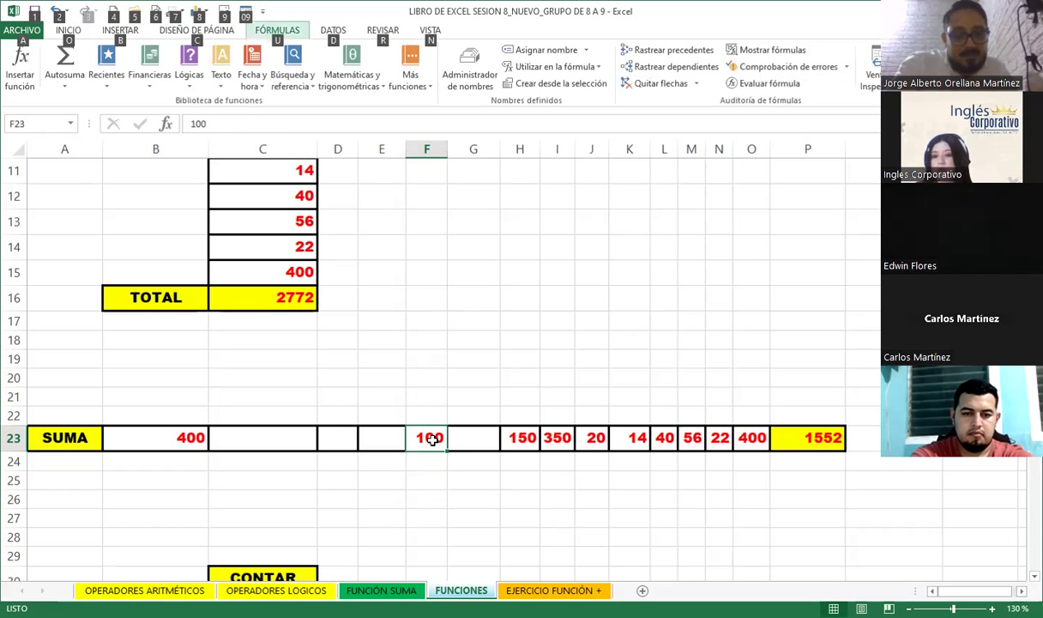
{"action": "key", "text": "F2"}
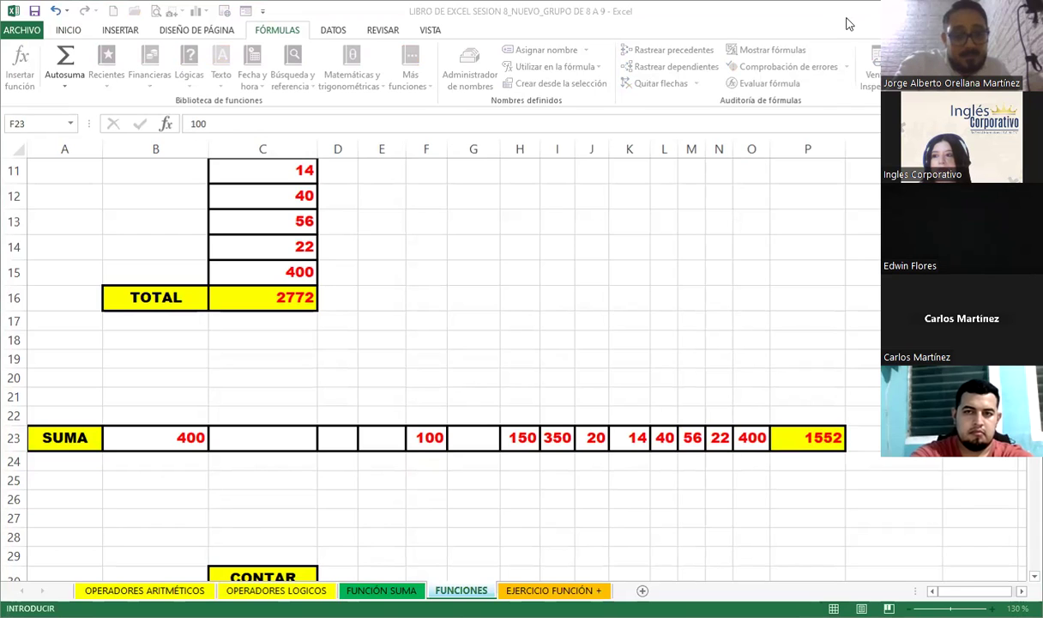
{"action": "key", "text": "Escape"}
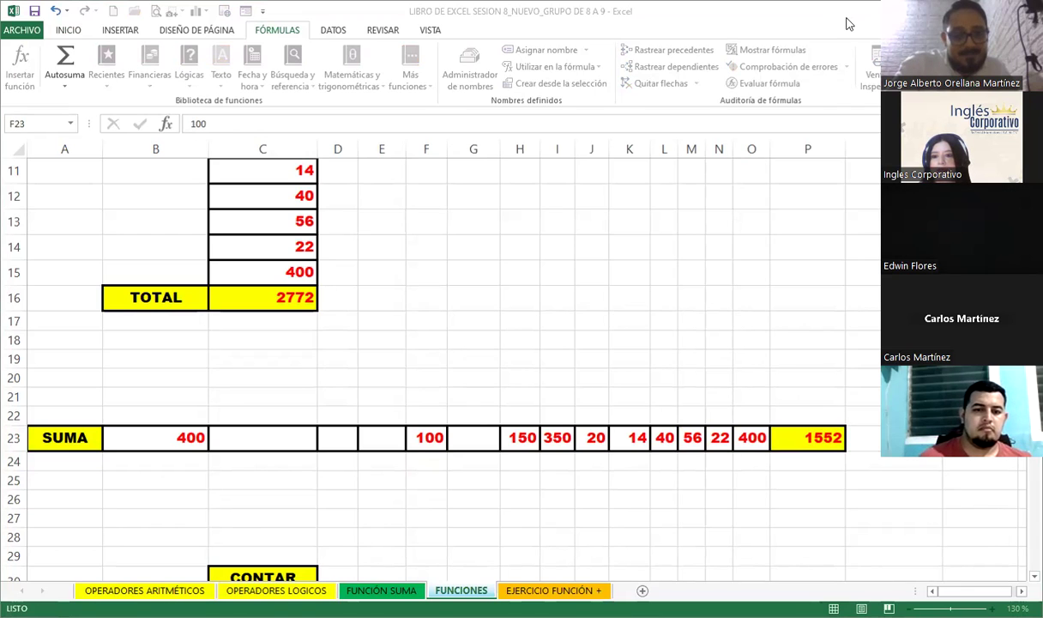
{"action": "left_click", "coordinate": [475, 435]}
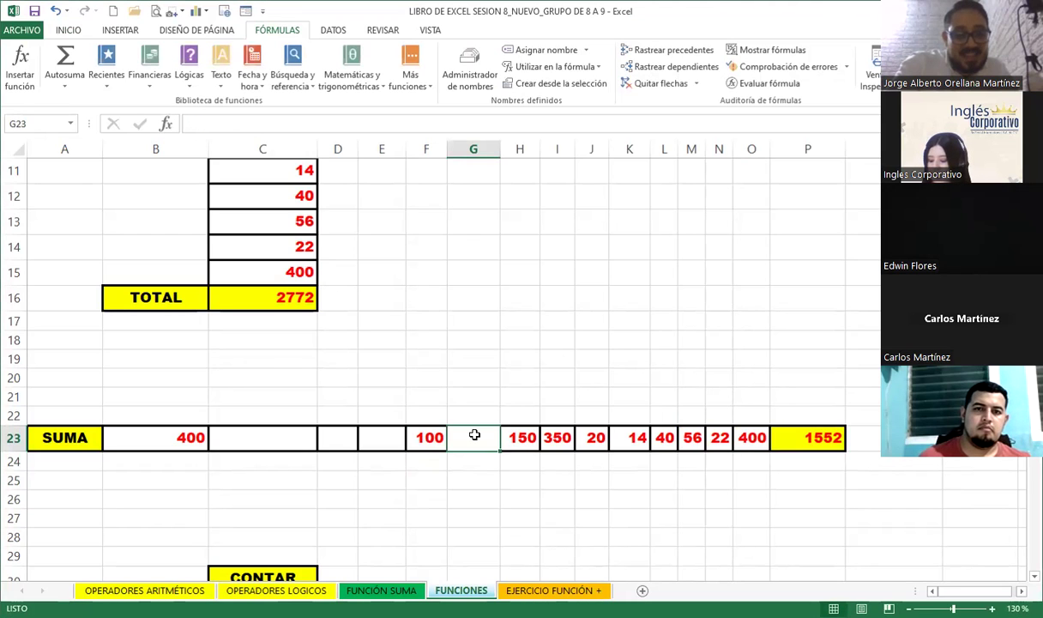
{"action": "key", "text": "alt"}
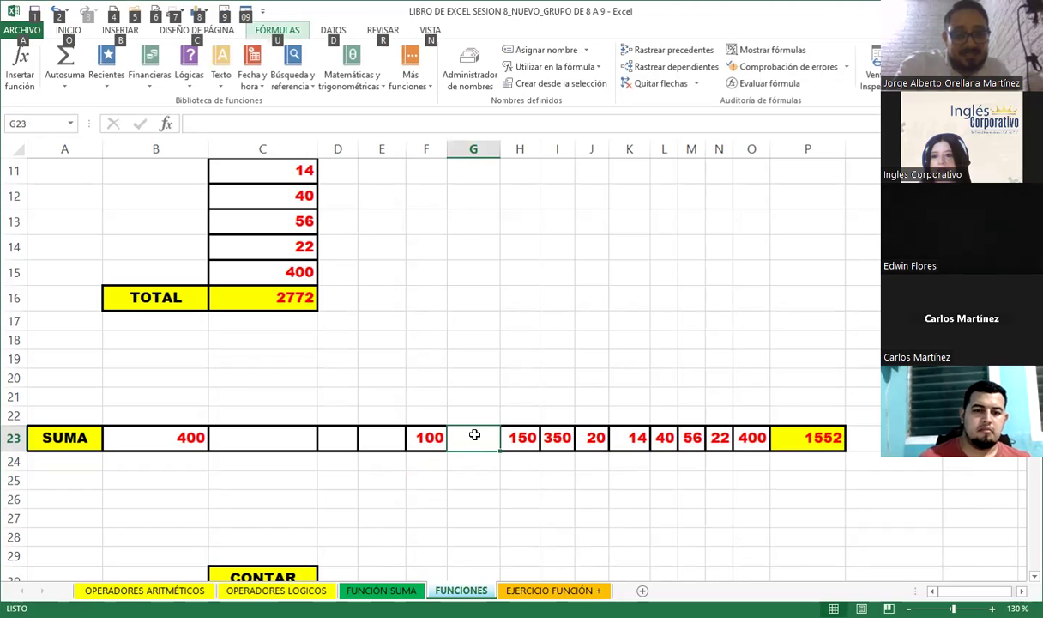
{"action": "left_click", "coordinate": [473, 438]}
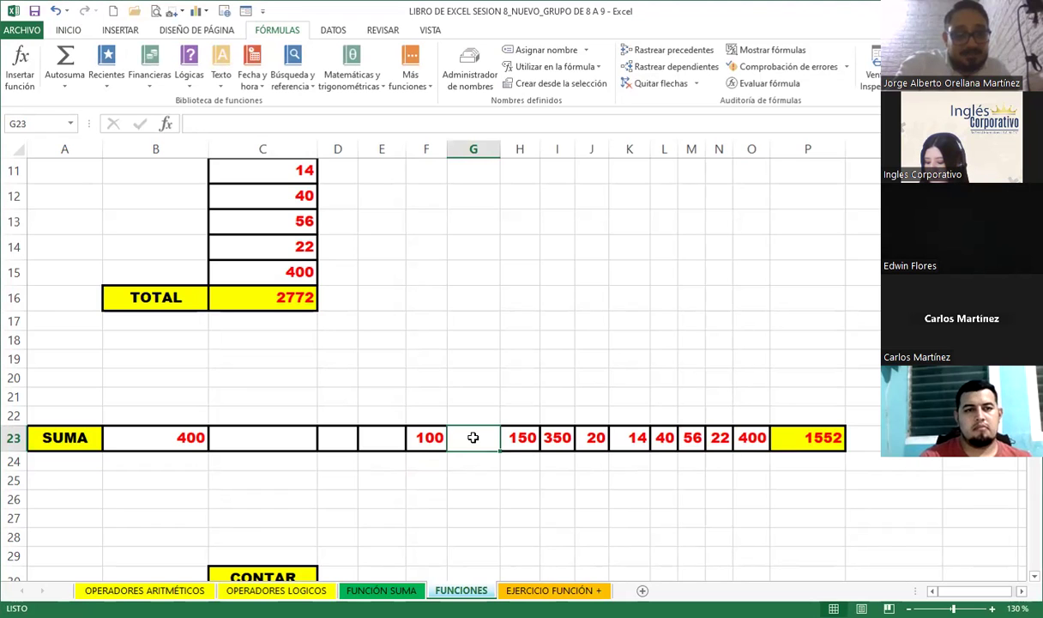
{"action": "key", "text": "alt"}
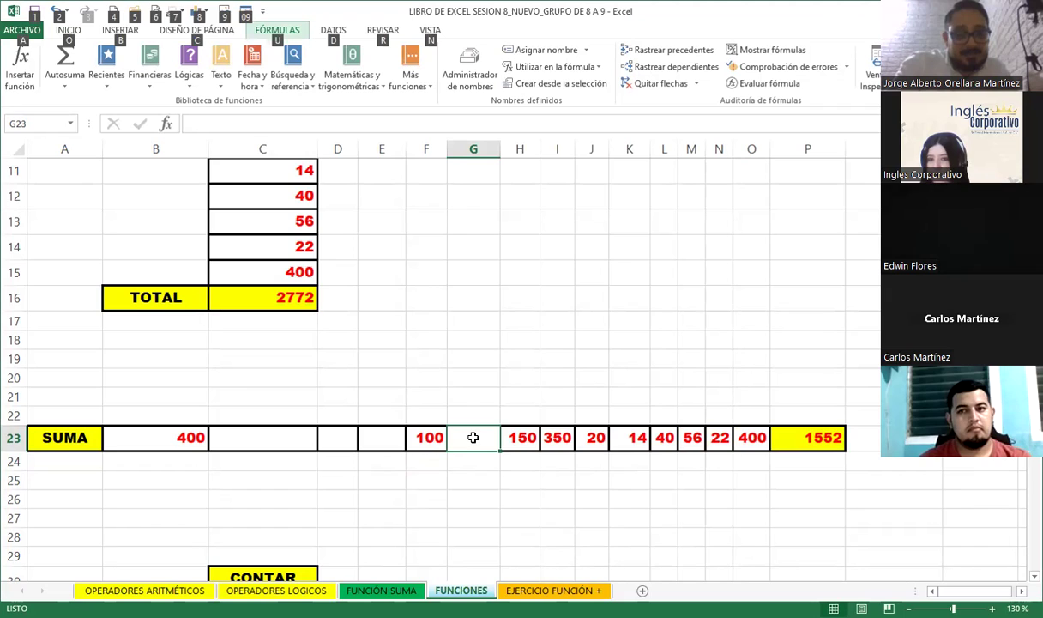
{"action": "key", "text": "Escape"}
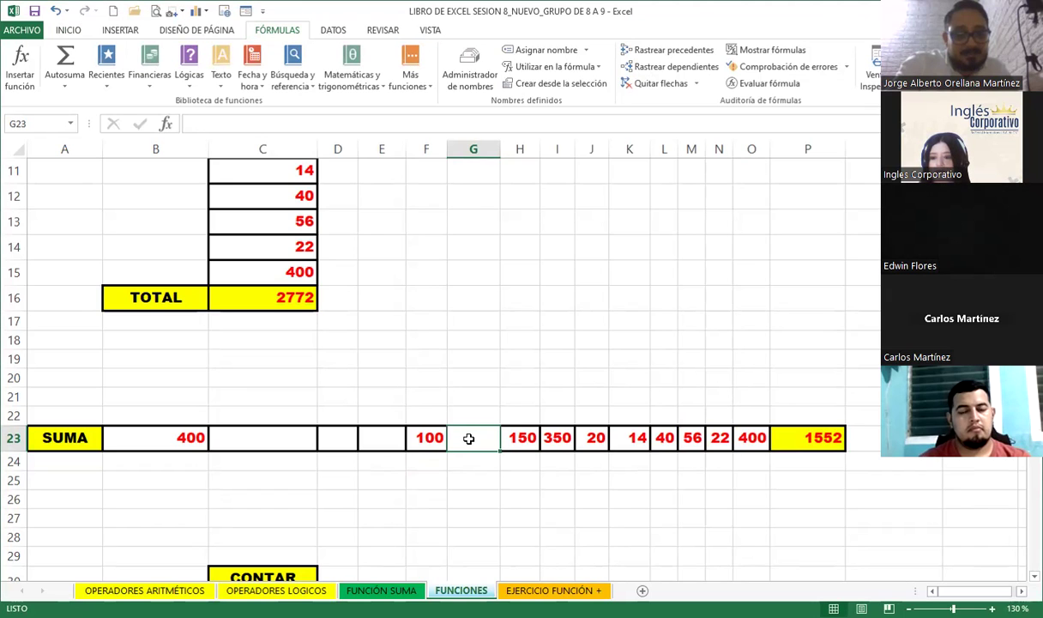
{"action": "key", "text": "alt"}
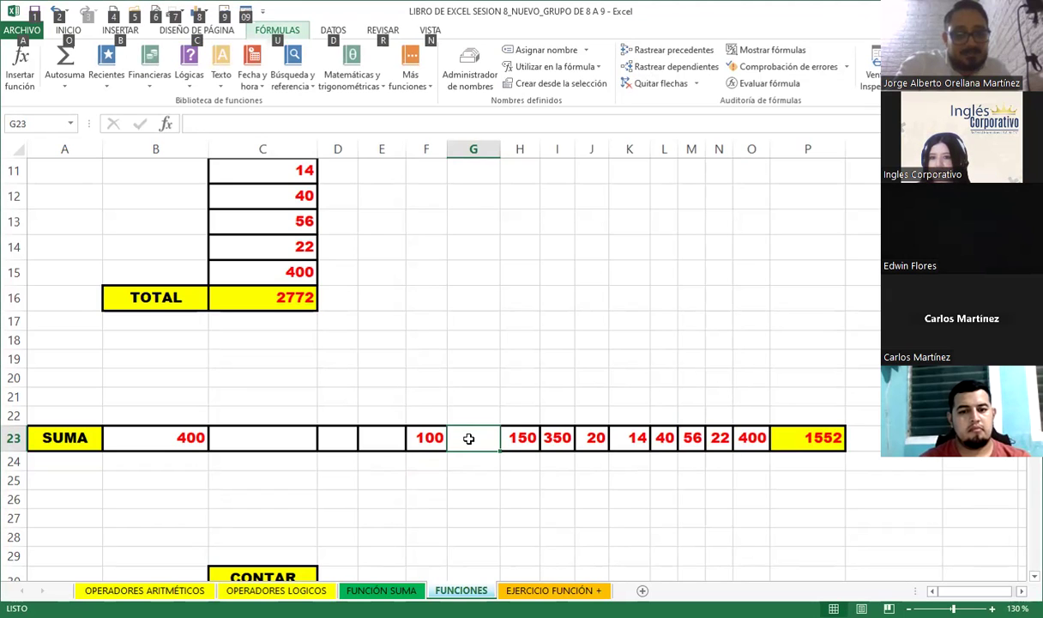
{"action": "key", "text": "Escape"}
{"action": "left_click", "coordinate": [468, 498]}
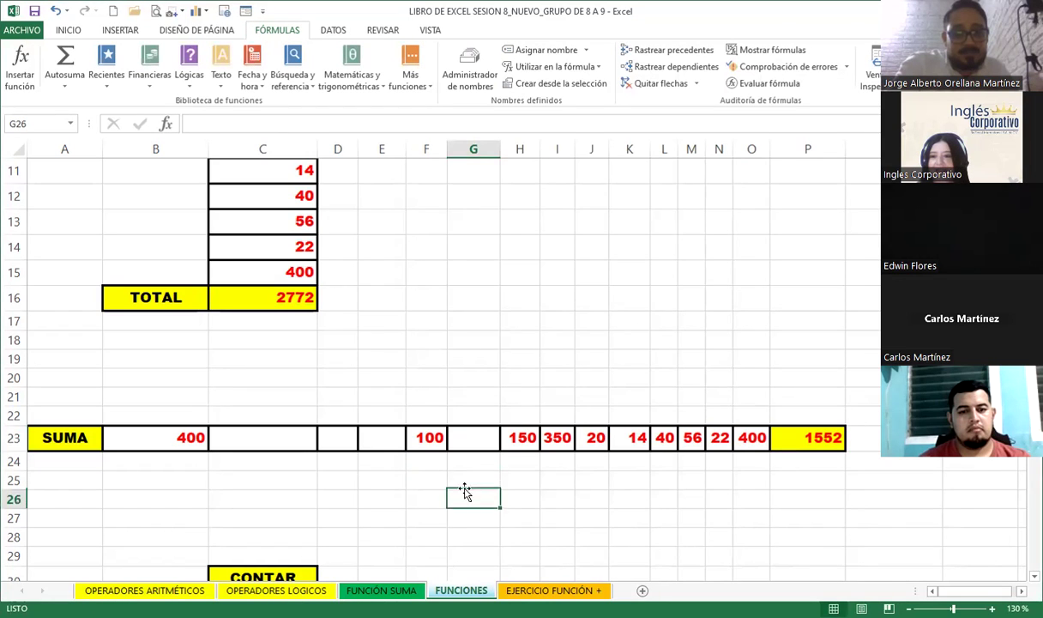
{"action": "left_click", "coordinate": [382, 439]}
{"action": "left_click", "coordinate": [477, 438]}
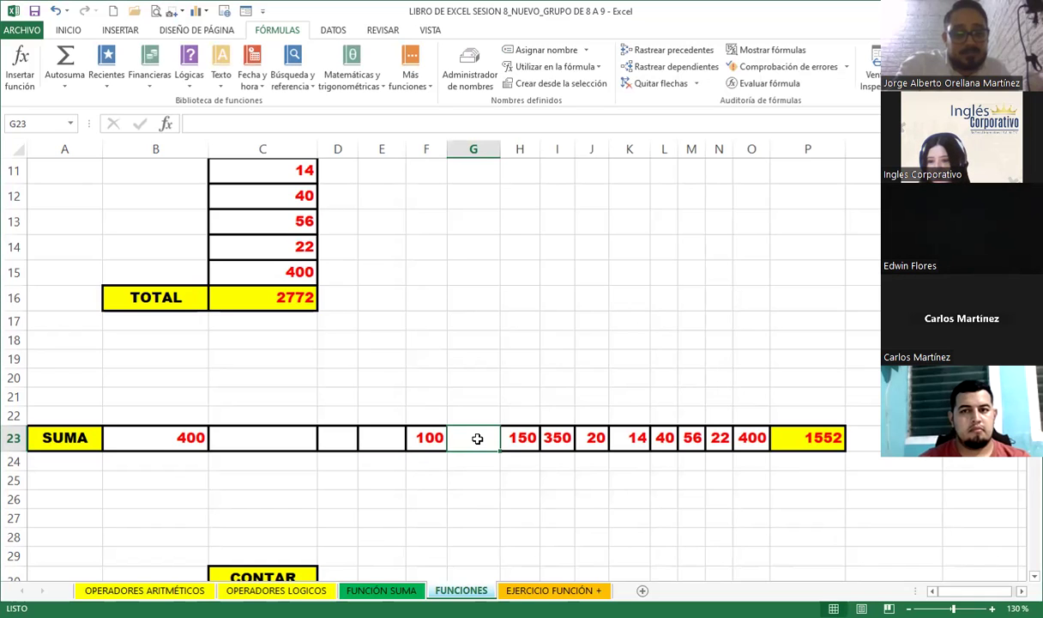
{"action": "key", "text": "alt"}
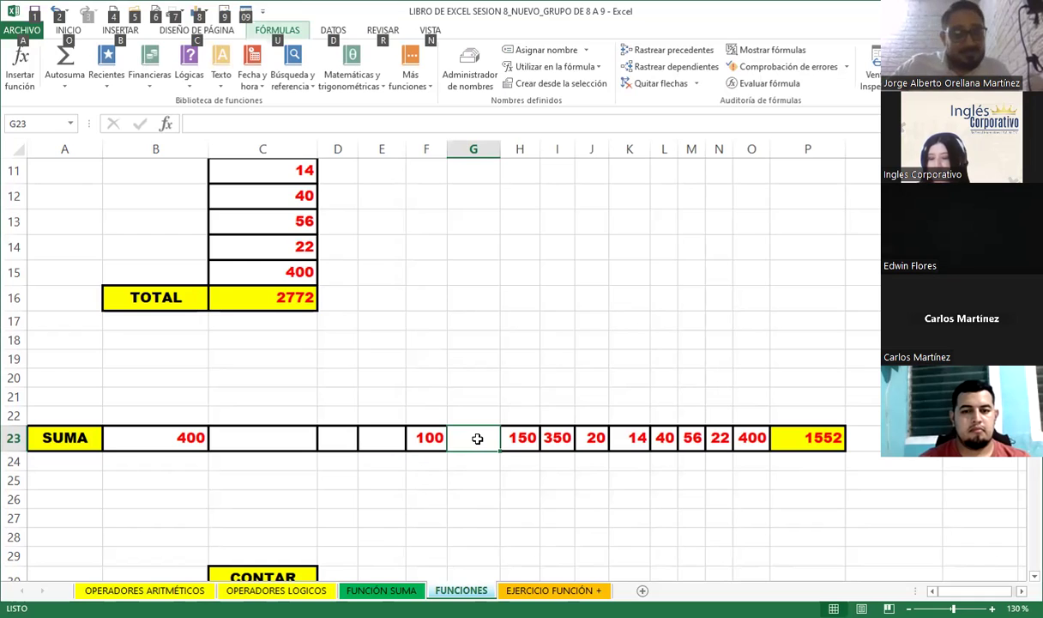
{"action": "key", "text": "Escape"}
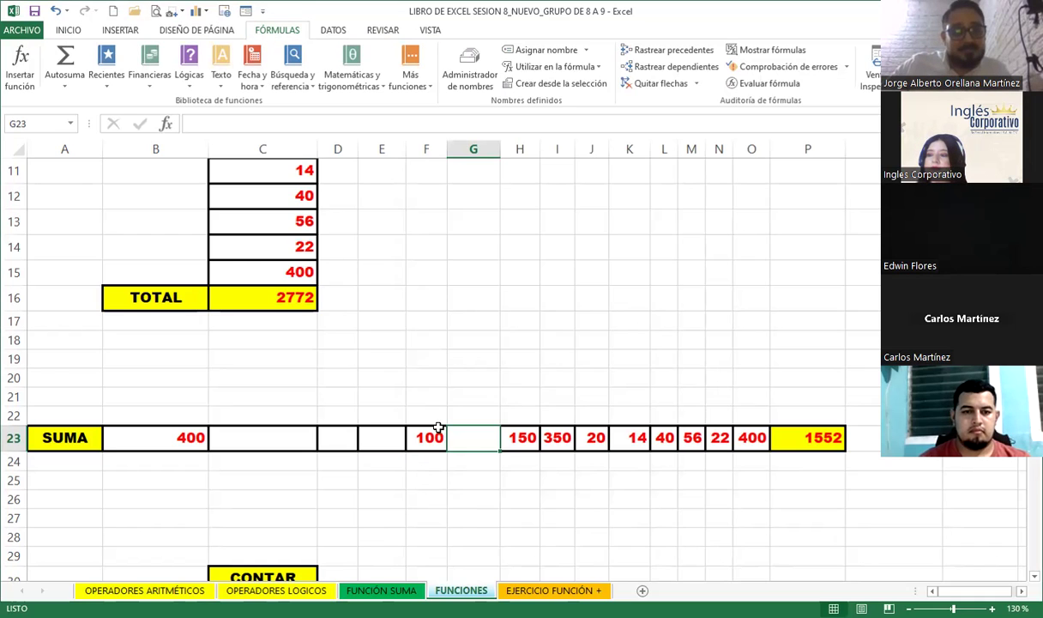
{"action": "left_click", "coordinate": [385, 436]}
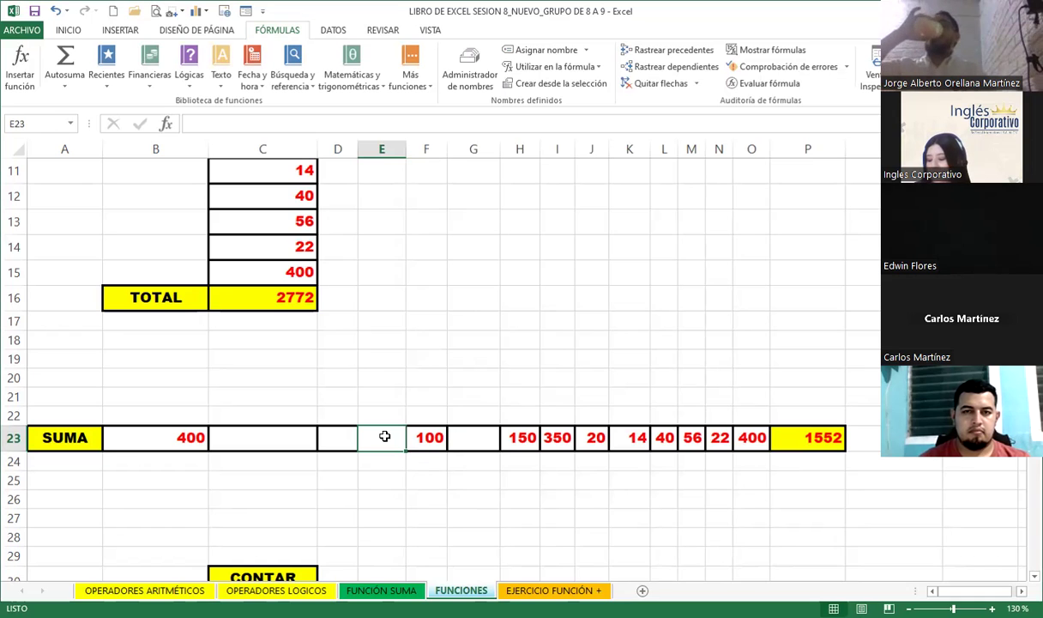
{"action": "left_click", "coordinate": [424, 473]}
{"action": "scroll", "coordinate": [425, 455], "scroll_direction": "down", "scroll_amount": 2}
{"action": "scroll", "coordinate": [425, 429], "scroll_direction": "down", "scroll_amount": 2}
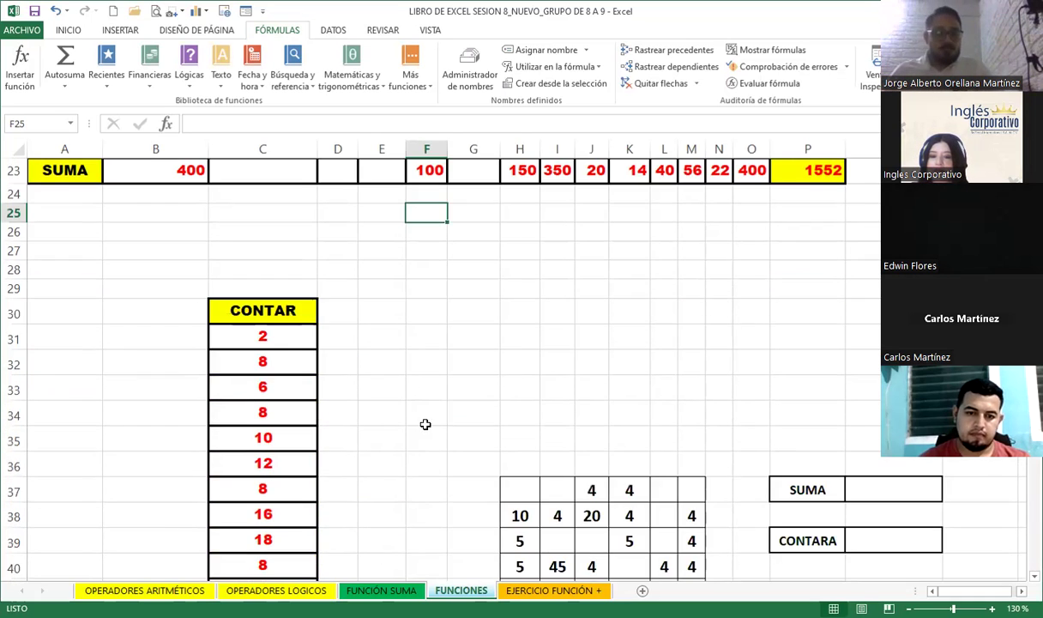
{"action": "scroll", "coordinate": [407, 415], "scroll_direction": "down", "scroll_amount": 2}
{"action": "scroll", "coordinate": [412, 404], "scroll_direction": "down", "scroll_amount": 2}
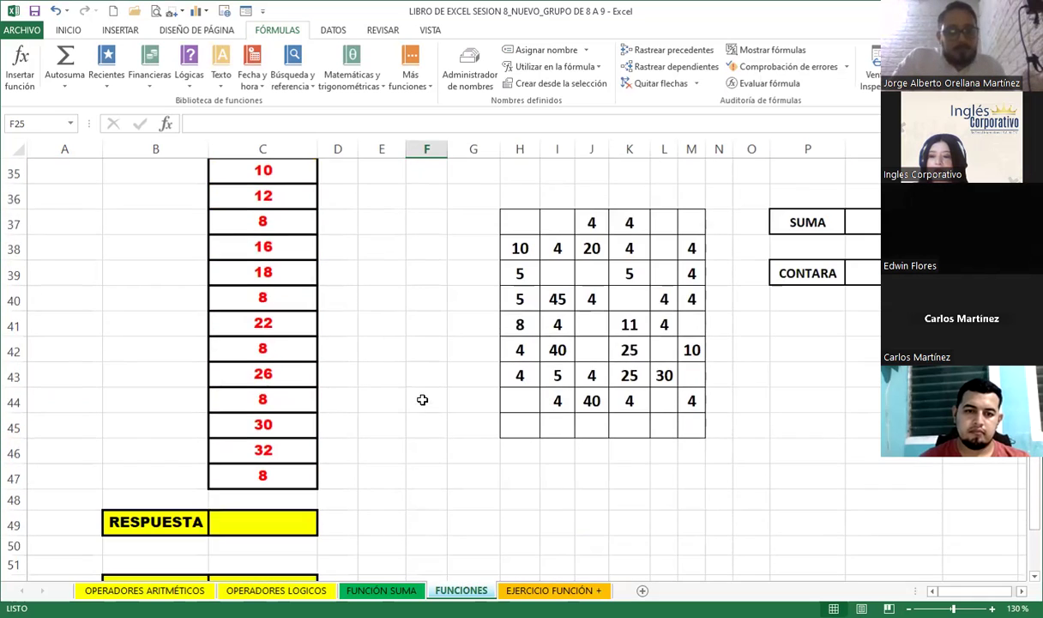
{"action": "left_click", "coordinate": [548, 272]}
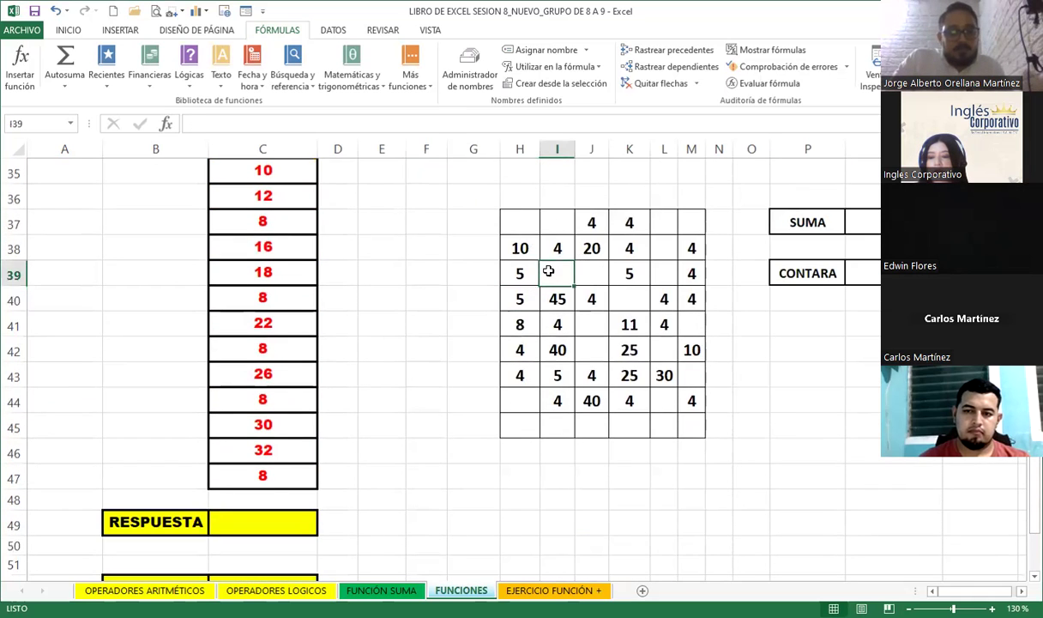
{"action": "left_click", "coordinate": [595, 273]}
{"action": "left_click", "coordinate": [635, 273]}
{"action": "left_click", "coordinate": [665, 274]}
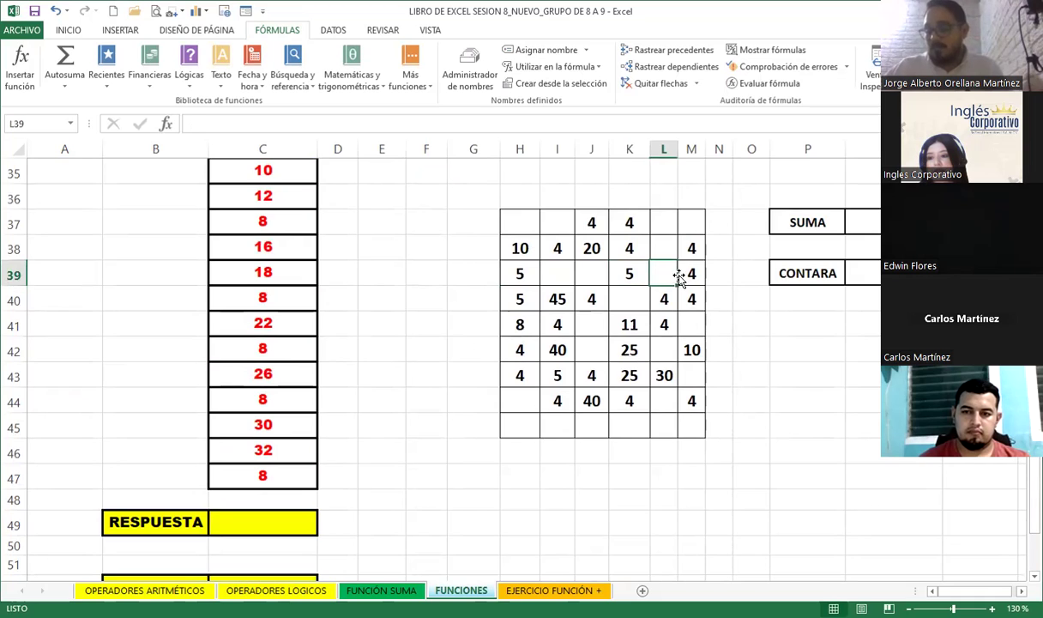
{"action": "left_click", "coordinate": [689, 272]}
{"action": "left_click", "coordinate": [682, 251]}
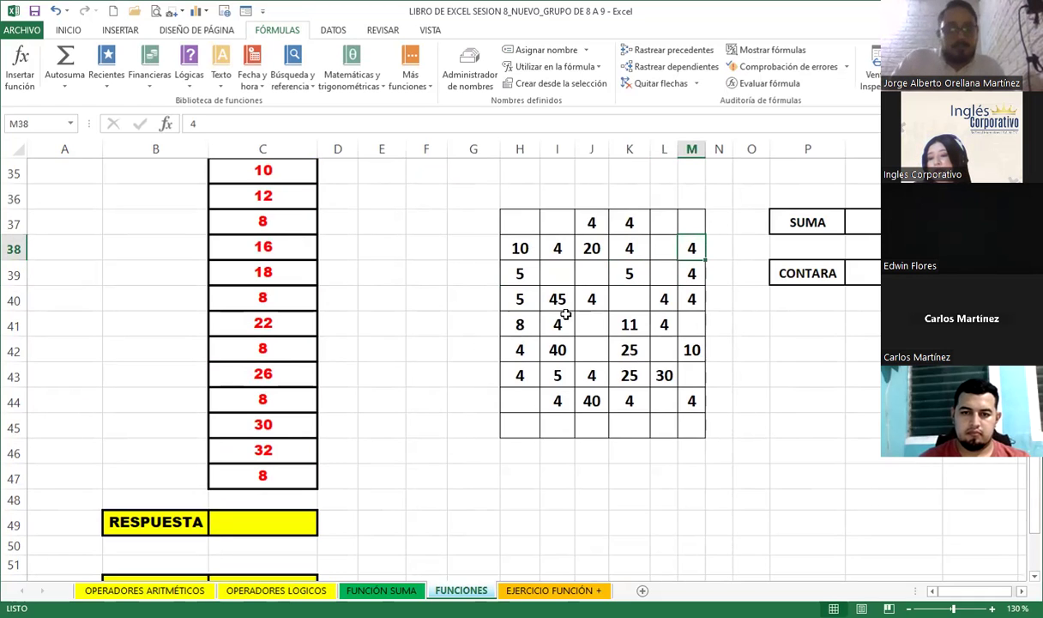
{"action": "left_click", "coordinate": [521, 245]}
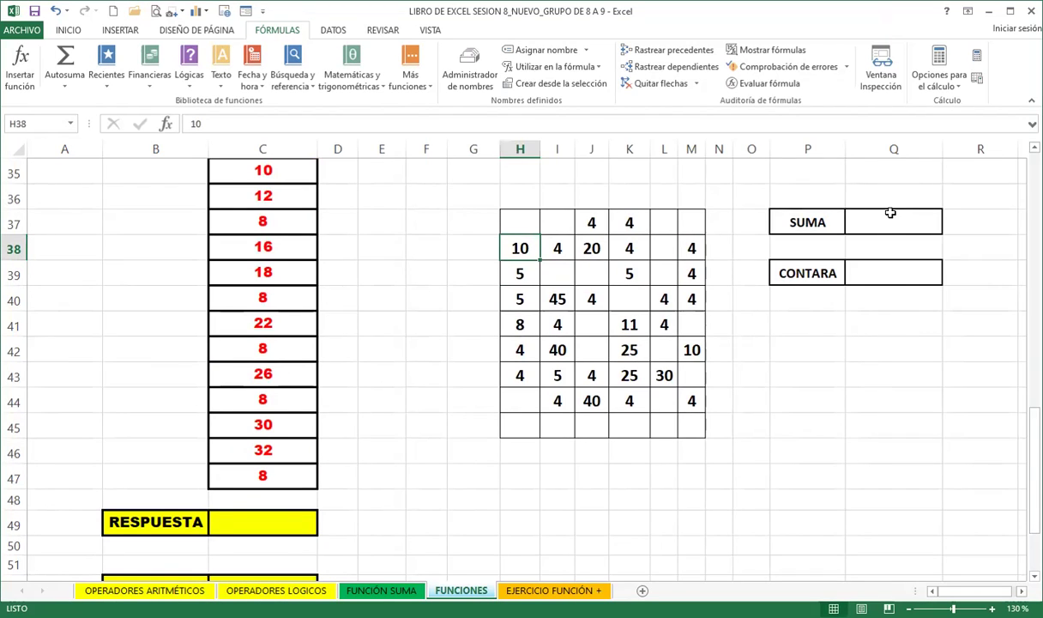
Enter =SUMA(H37:M45) in Q37, giving 352.
{"action": "left_click", "coordinate": [891, 214]}
{"action": "type", "text": "="}
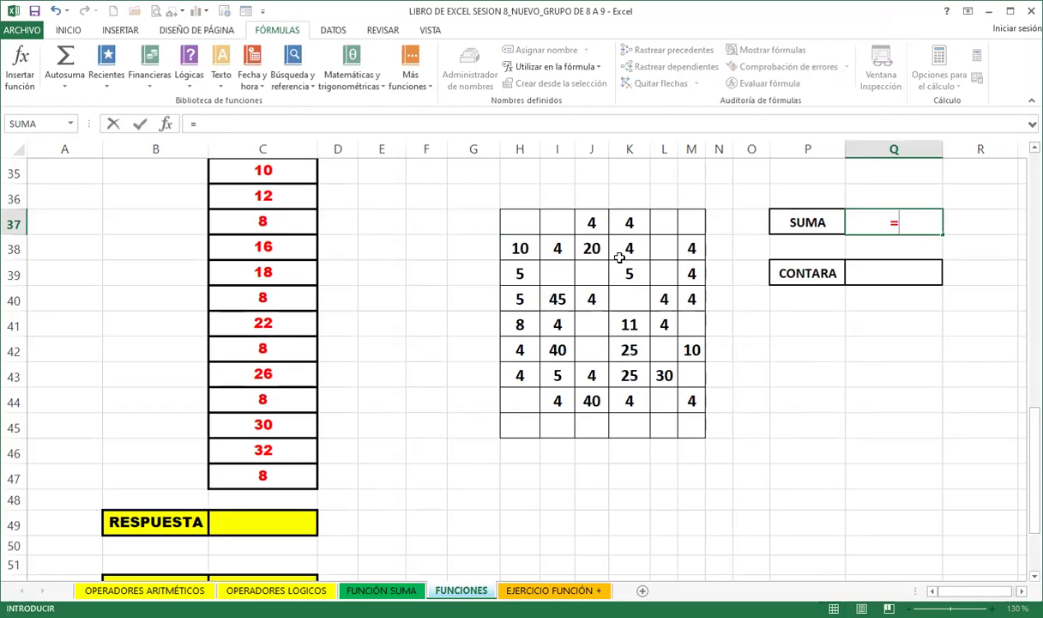
{"action": "type", "text": "SUMA("}
{"action": "left_click_drag", "start_coordinate": [522, 225], "coordinate": [571, 231]}
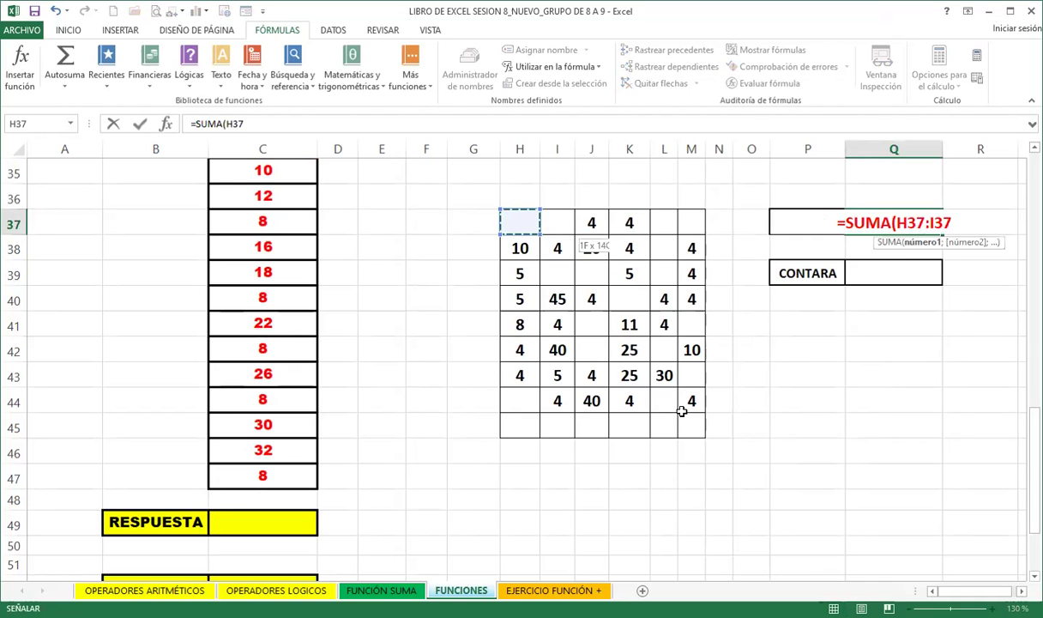
{"action": "left_click_drag", "start_coordinate": [654, 423], "coordinate": [692, 426]}
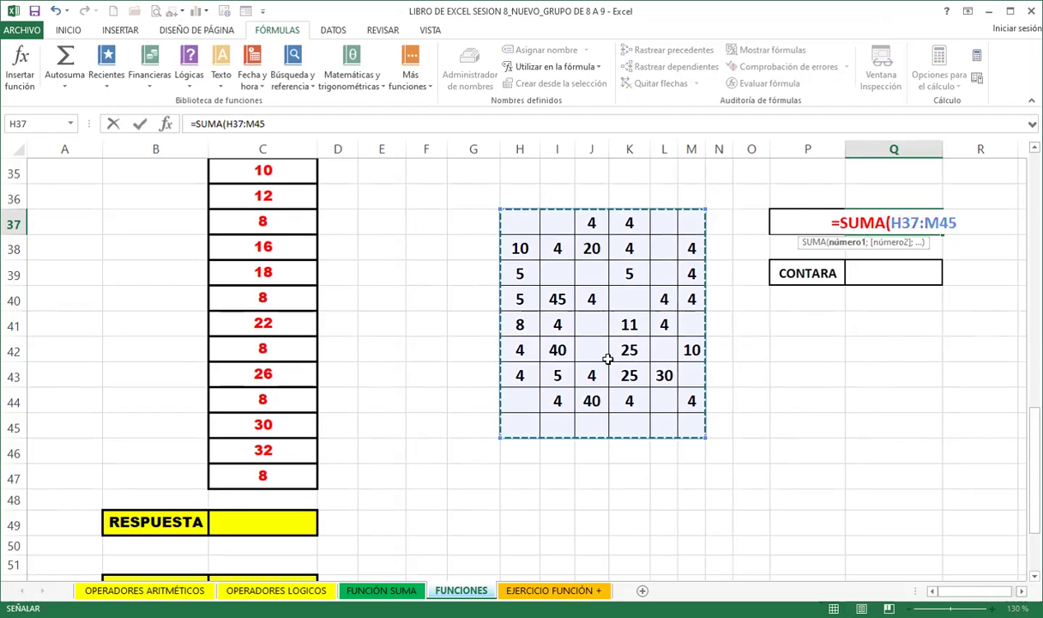
{"action": "key", "text": "Return"}
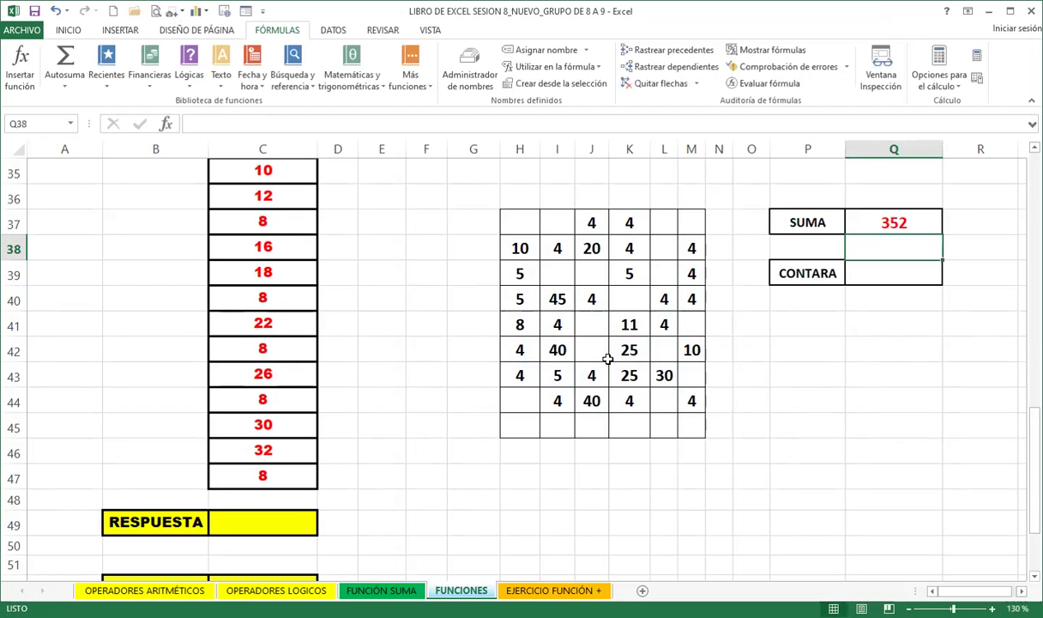
{"action": "key", "text": "Up"}
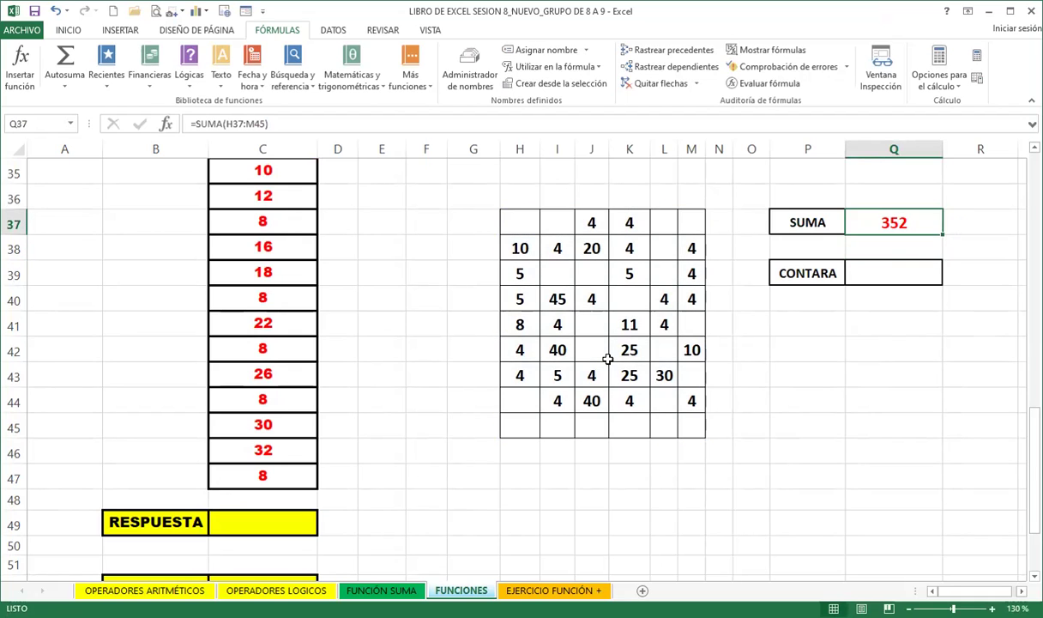
Enter 100 in H37 and I37 and 500 in J39, raising the total to 1052.
{"action": "left_click", "coordinate": [523, 221]}
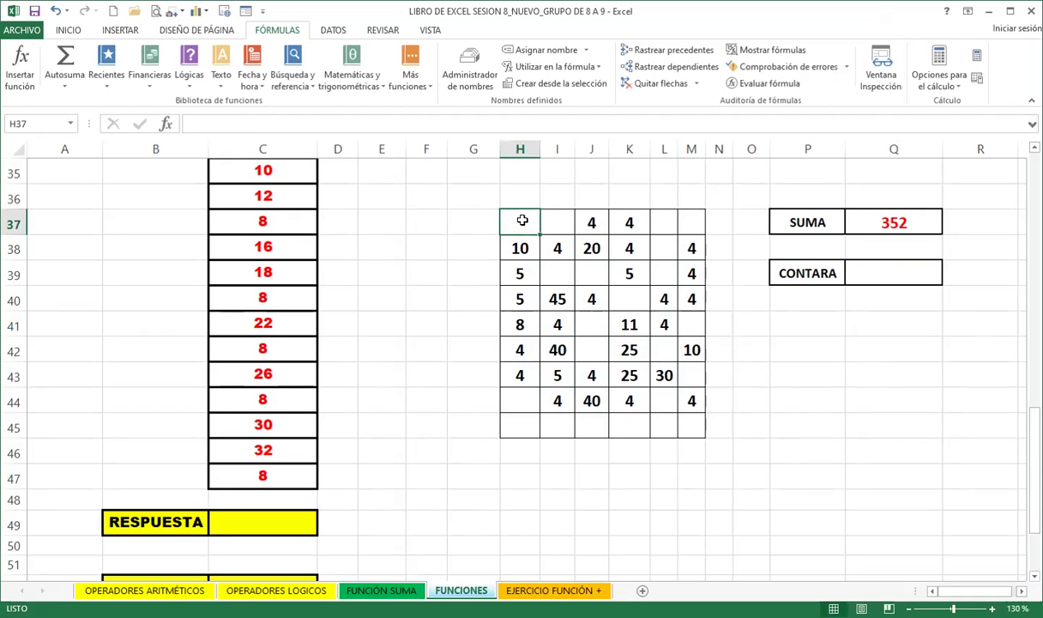
{"action": "type", "text": "100"}
{"action": "key", "text": "Tab"}
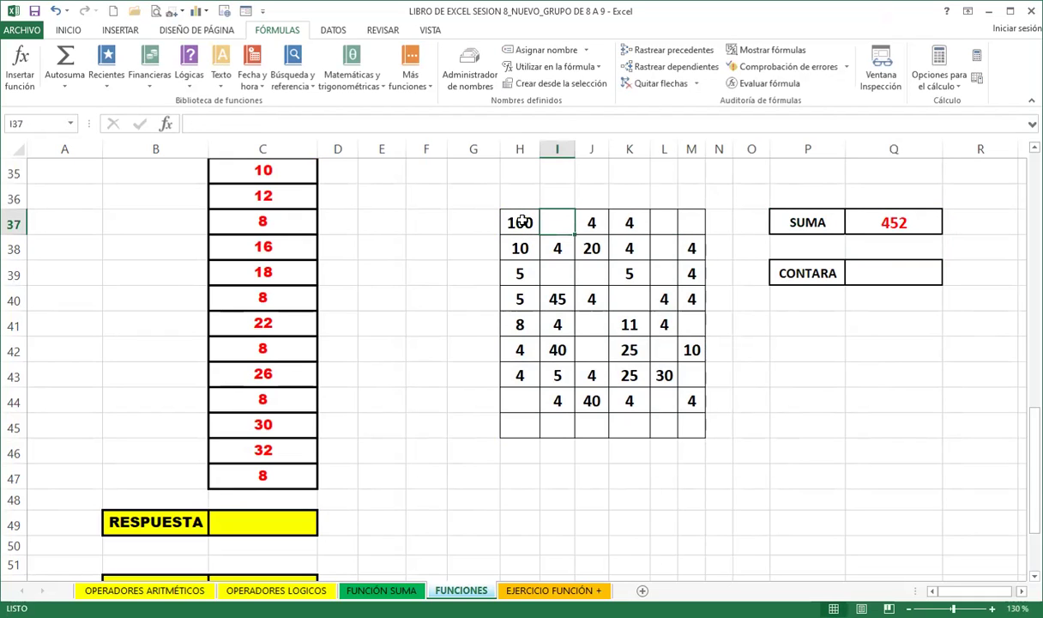
{"action": "type", "text": "10"}
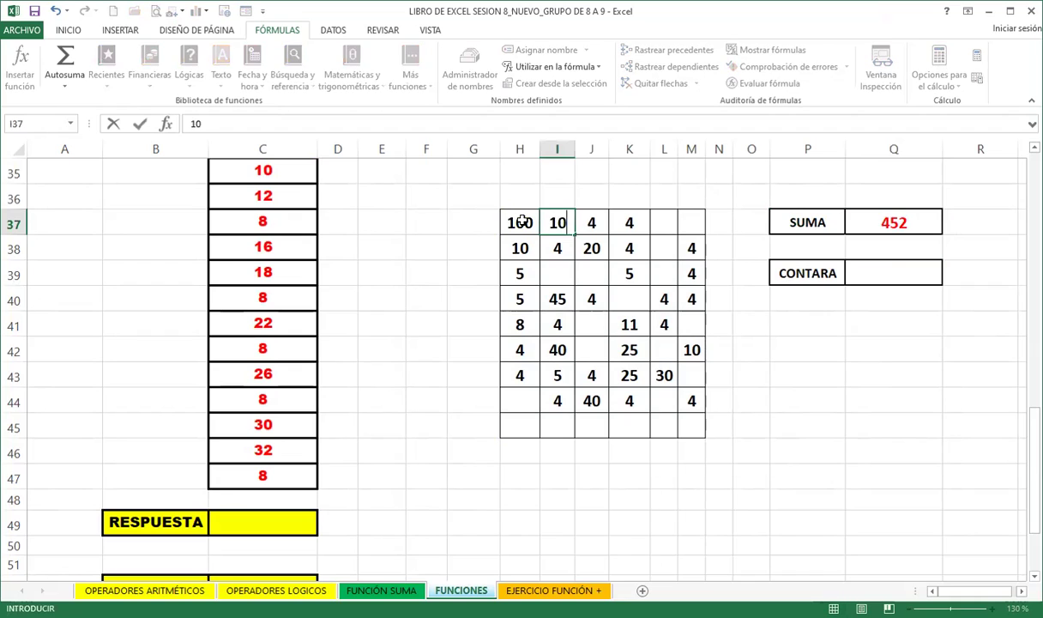
{"action": "type", "text": "0"}
{"action": "key", "text": "Tab"}
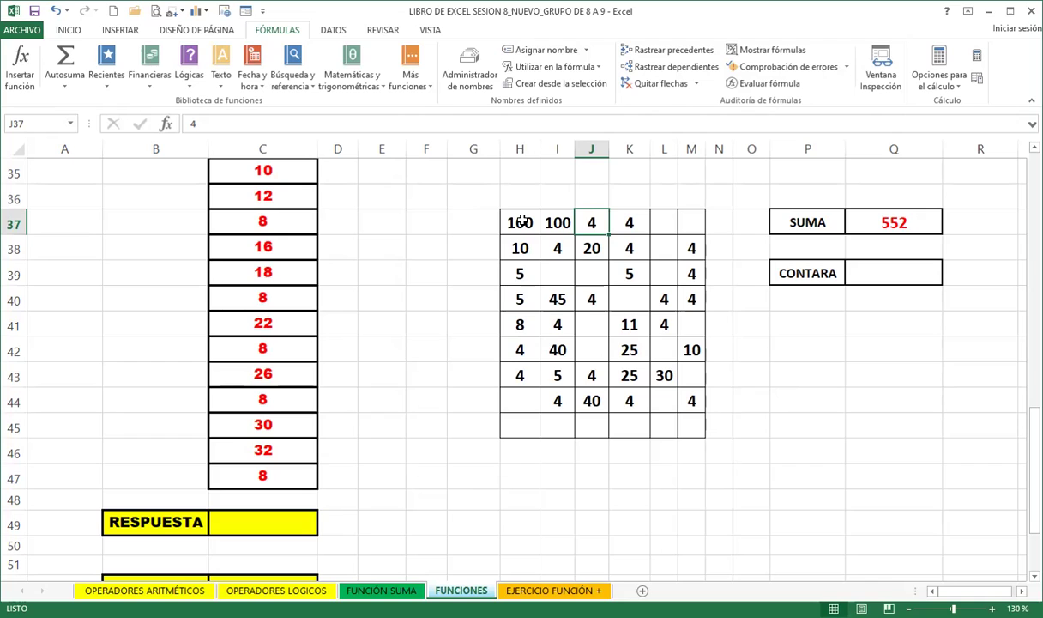
{"action": "key", "text": "Down"}
{"action": "key", "text": "Down"}
{"action": "type", "text": "500"}
{"action": "key", "text": "Return"}
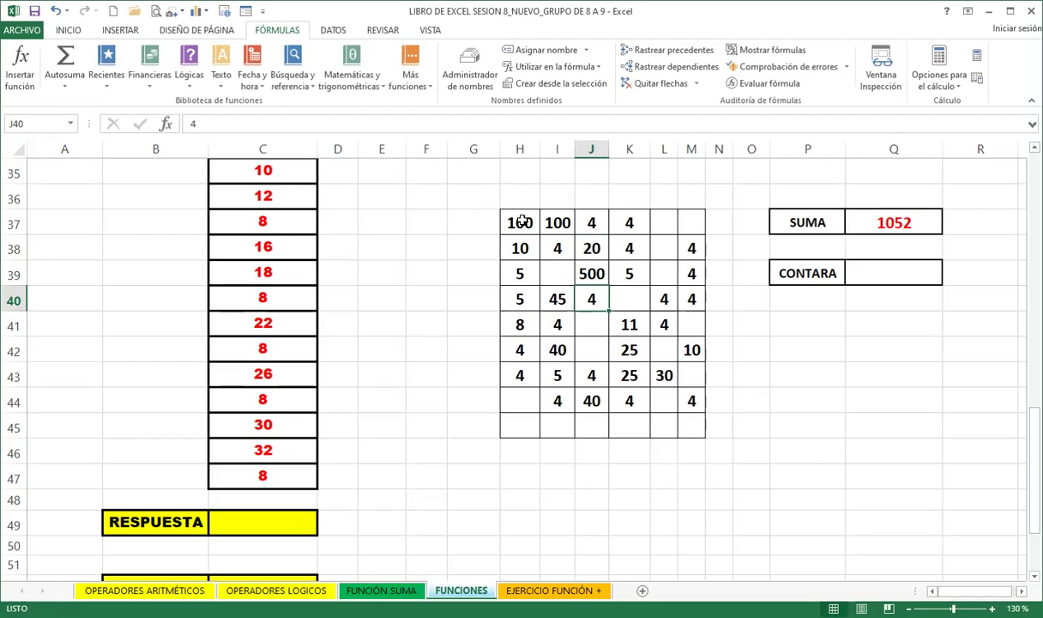
Enter =CONTAR(C31:C47) in RESPUESTA cell C49, returning 17.
{"action": "scroll", "coordinate": [188, 481], "scroll_direction": "down", "scroll_amount": 2}
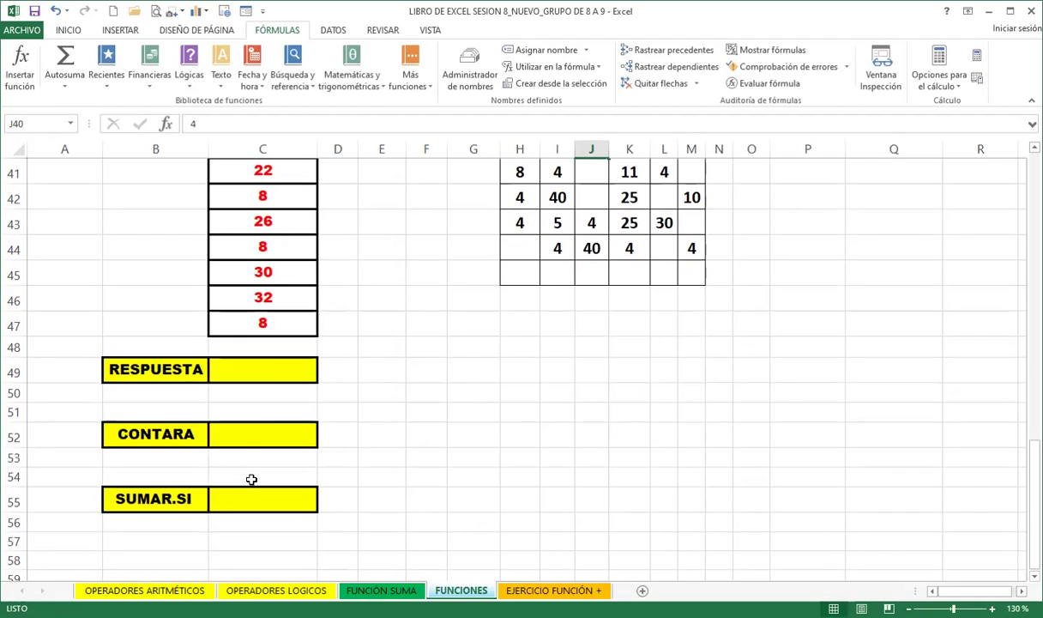
{"action": "left_click", "coordinate": [267, 364]}
{"action": "scroll", "coordinate": [331, 389], "scroll_direction": "up", "scroll_amount": 5}
{"action": "scroll", "coordinate": [335, 421], "scroll_direction": "down", "scroll_amount": 2}
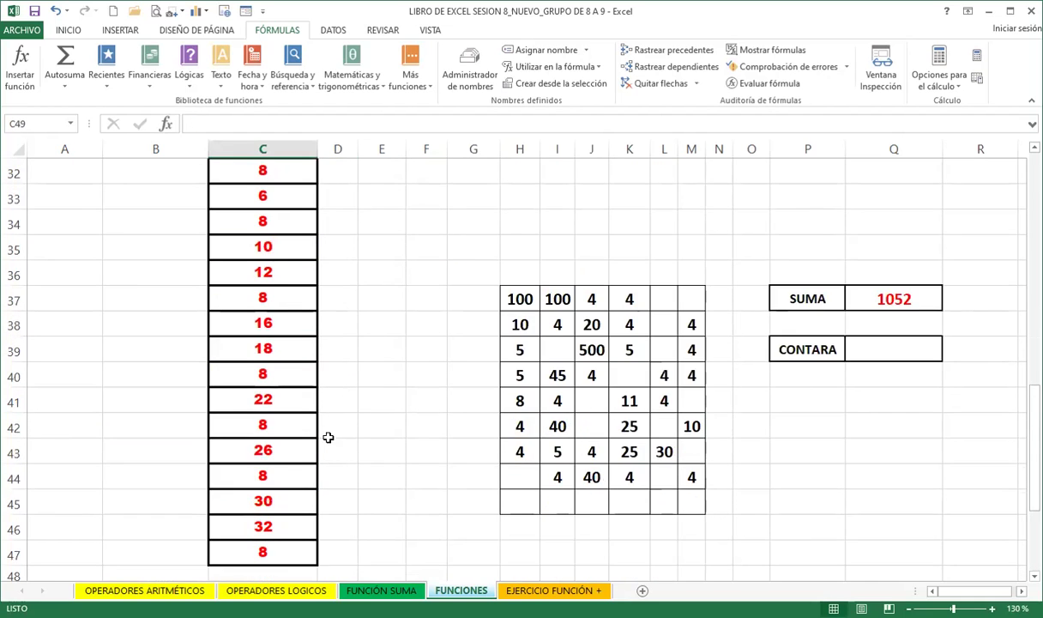
{"action": "scroll", "coordinate": [328, 437], "scroll_direction": "down", "scroll_amount": 2}
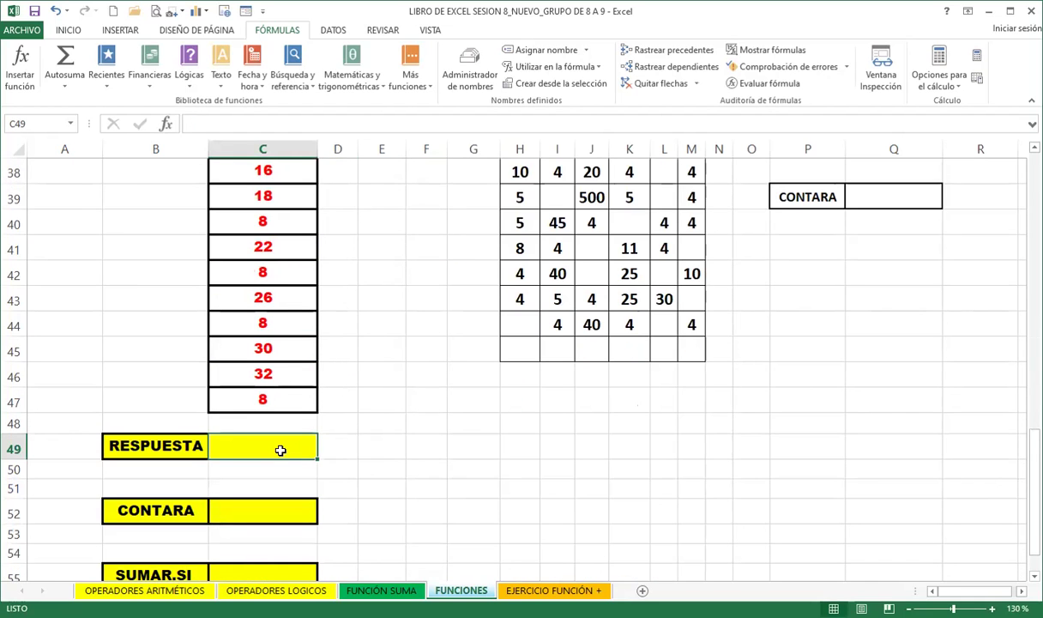
{"action": "type", "text": "="}
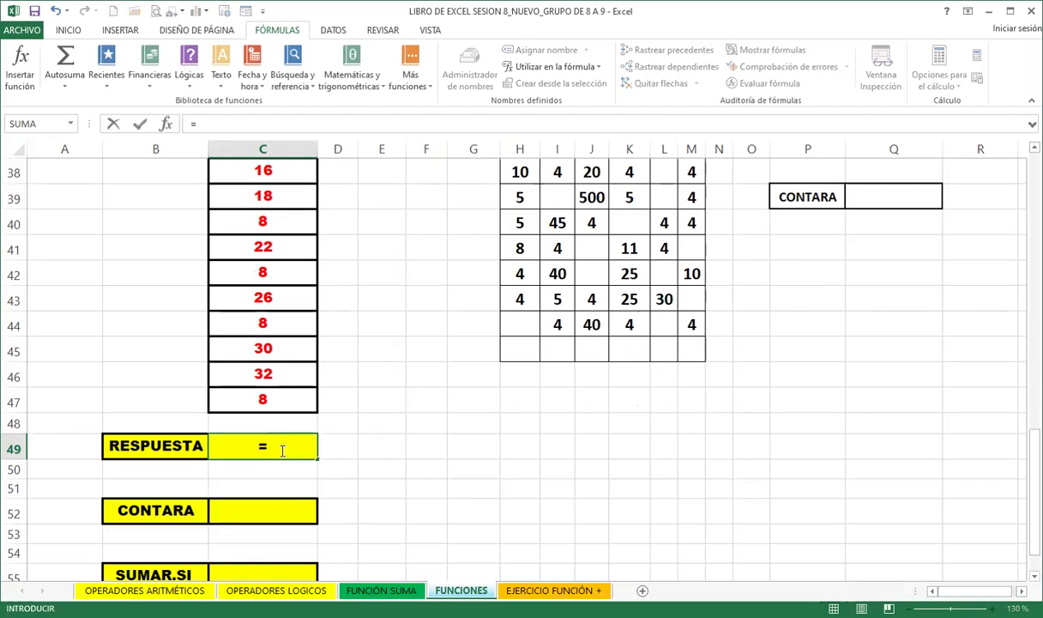
{"action": "type", "text": "CONT"}
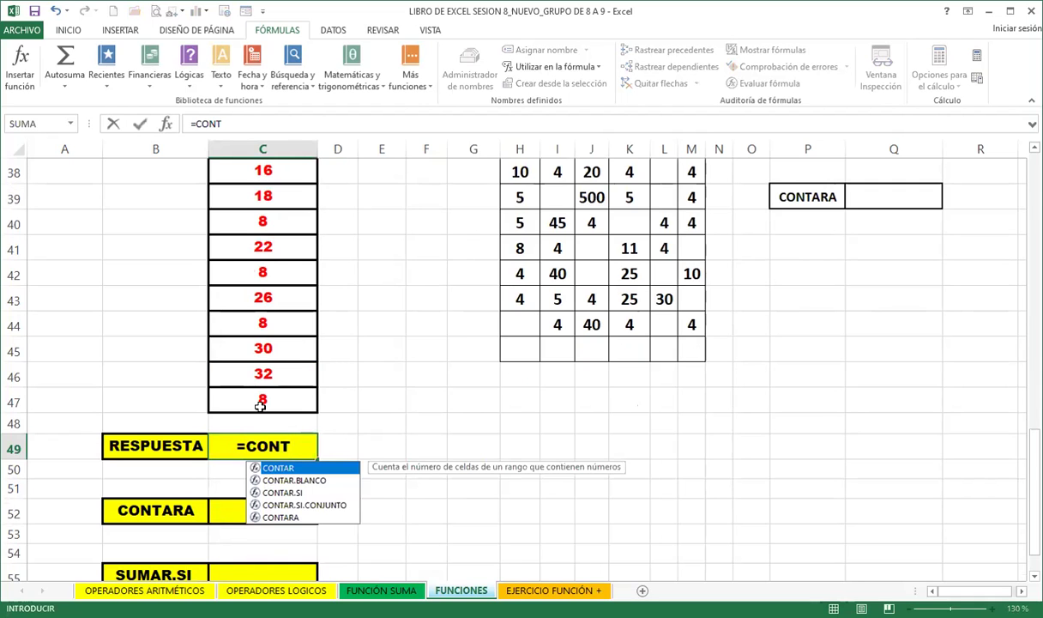
{"action": "key", "text": "Tab"}
{"action": "scroll", "coordinate": [258, 343], "scroll_direction": "up", "scroll_amount": 4}
{"action": "left_click", "coordinate": [258, 272]}
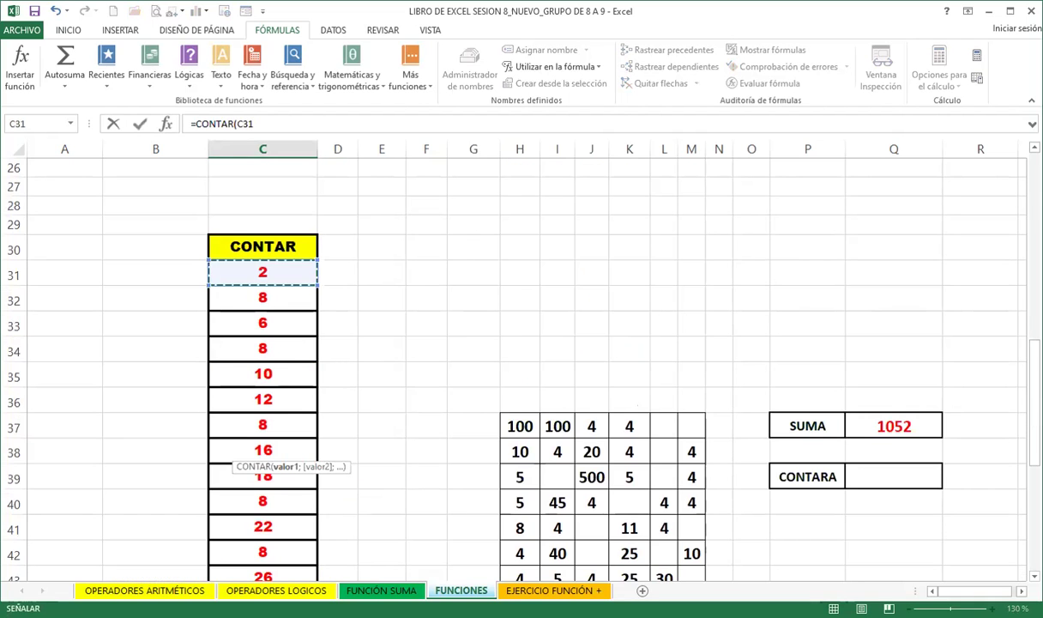
{"action": "left_click_drag", "start_coordinate": [263, 273], "coordinate": [264, 527]}
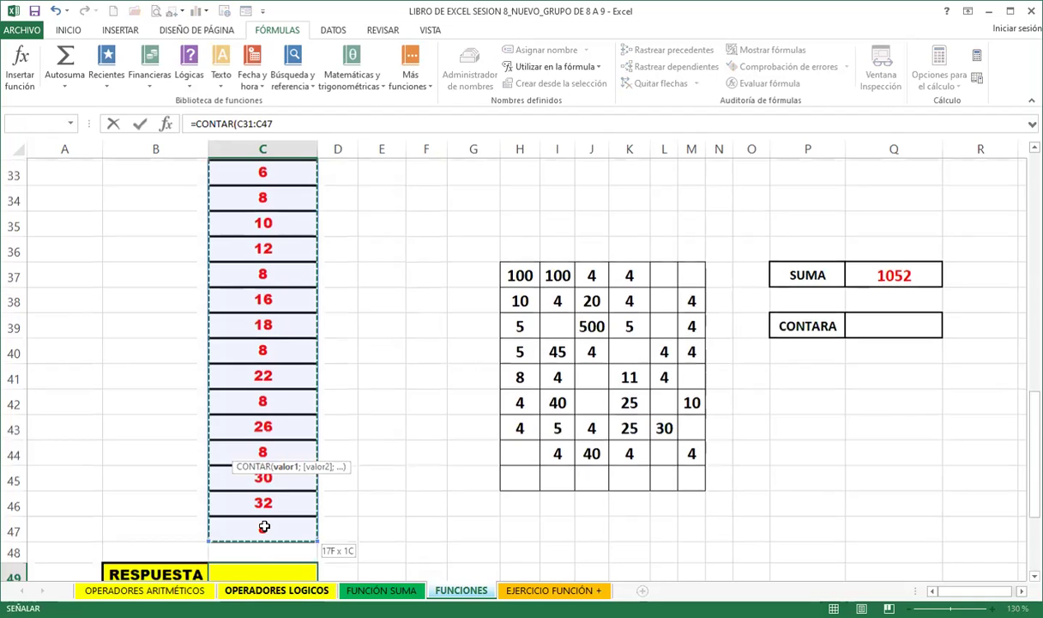
{"action": "key", "text": "Return"}
Test the count by clearing C41's 22, then undo to restore it.
{"action": "scroll", "coordinate": [326, 424], "scroll_direction": "down", "scroll_amount": 1}
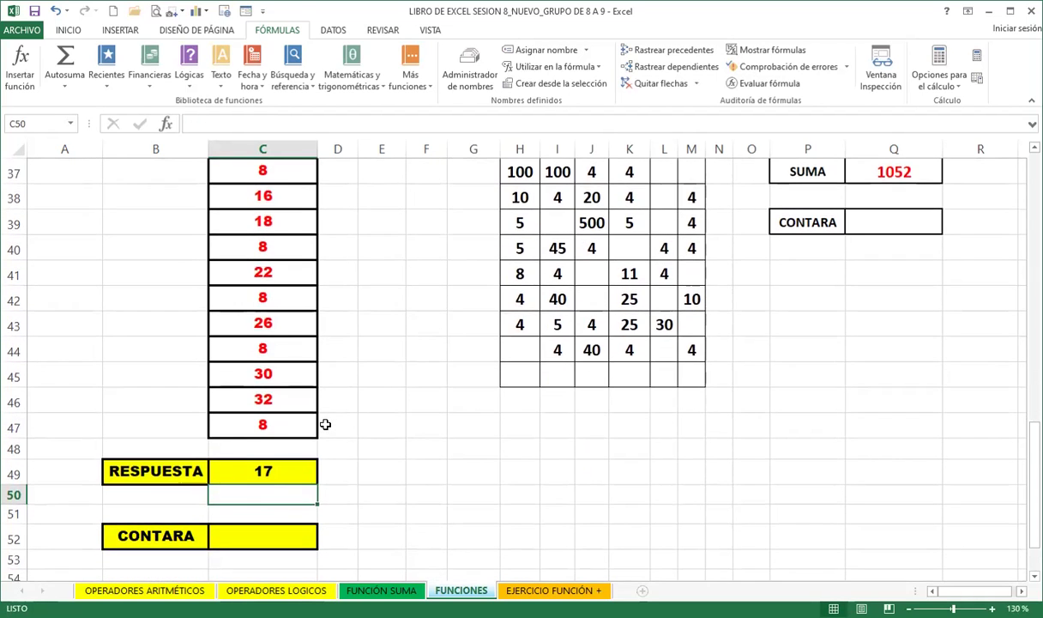
{"action": "left_click", "coordinate": [282, 270]}
{"action": "key", "text": "Delete"}
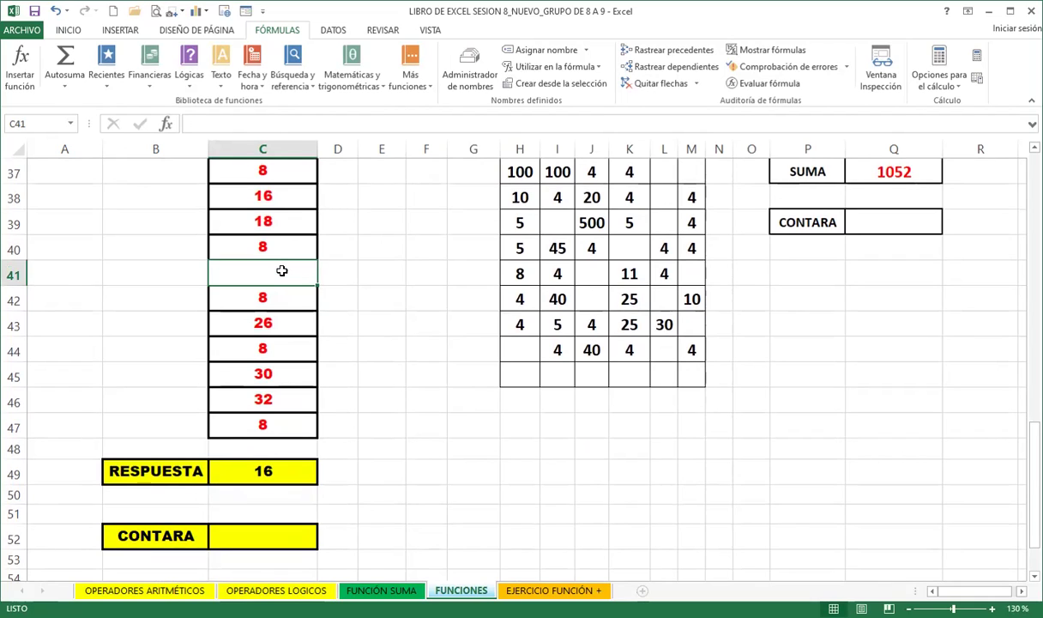
{"action": "key", "text": "ctrl+z"}
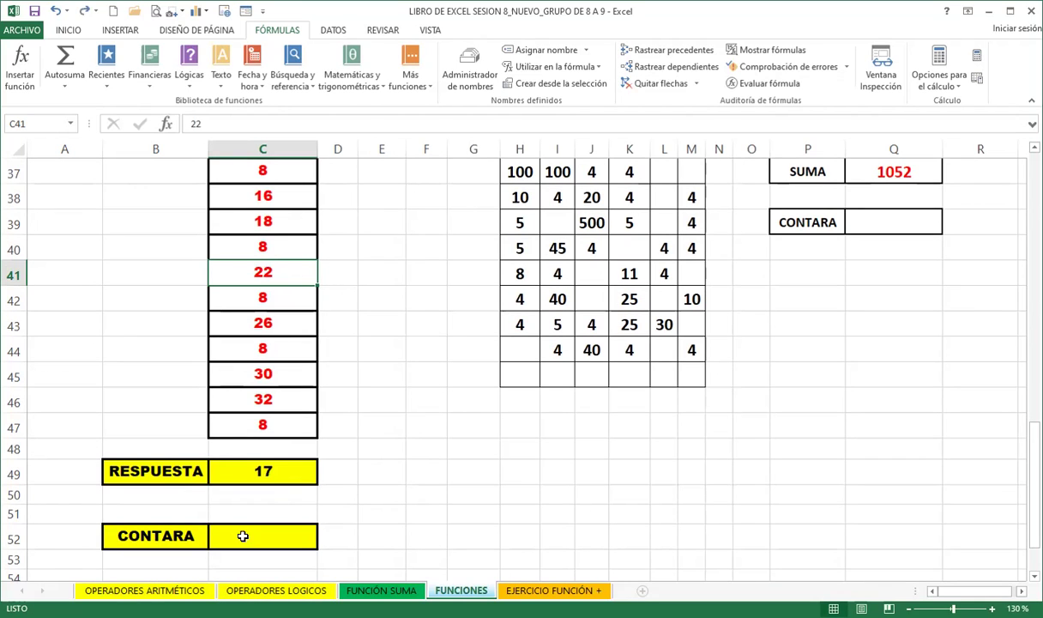
Enter =CONTARA(C31:C47) in C52, returning 17.
{"action": "left_click", "coordinate": [243, 532]}
{"action": "type", "text": "="}
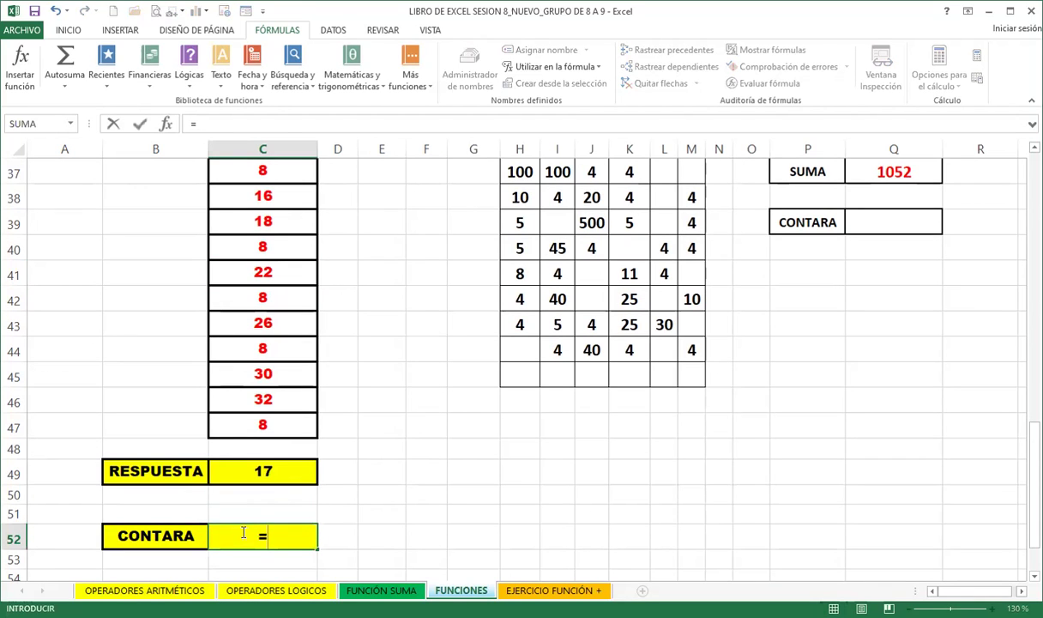
{"action": "type", "text": "CONTAR"}
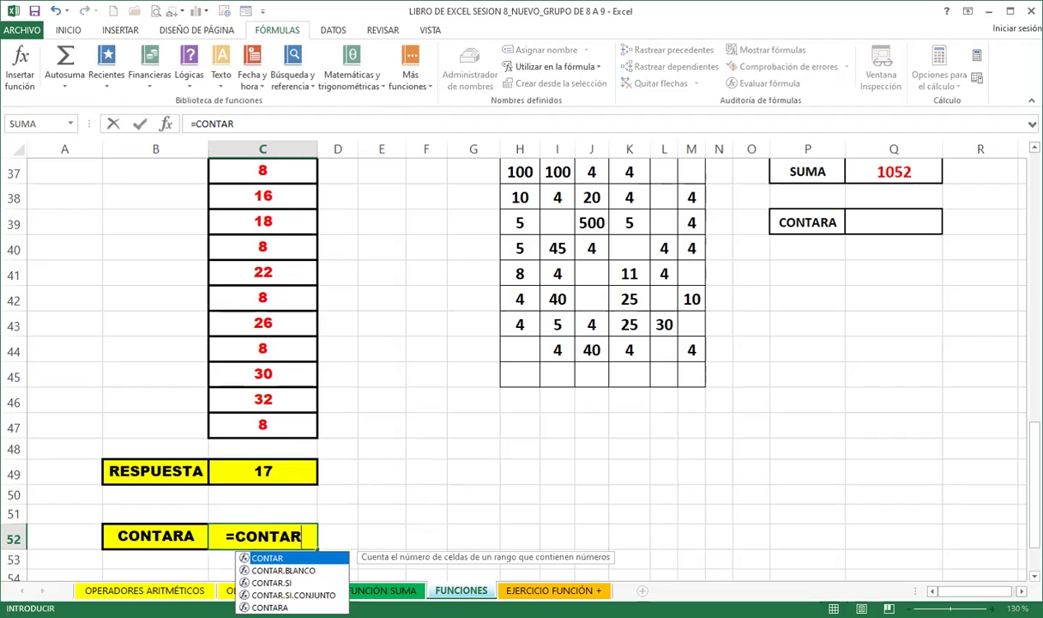
{"action": "key", "text": "Down"}
{"action": "key", "text": "Down"}
{"action": "key", "text": "Down"}
{"action": "key", "text": "Tab"}
{"action": "scroll", "coordinate": [274, 296], "scroll_direction": "up", "scroll_amount": 4}
{"action": "left_click", "coordinate": [275, 294]}
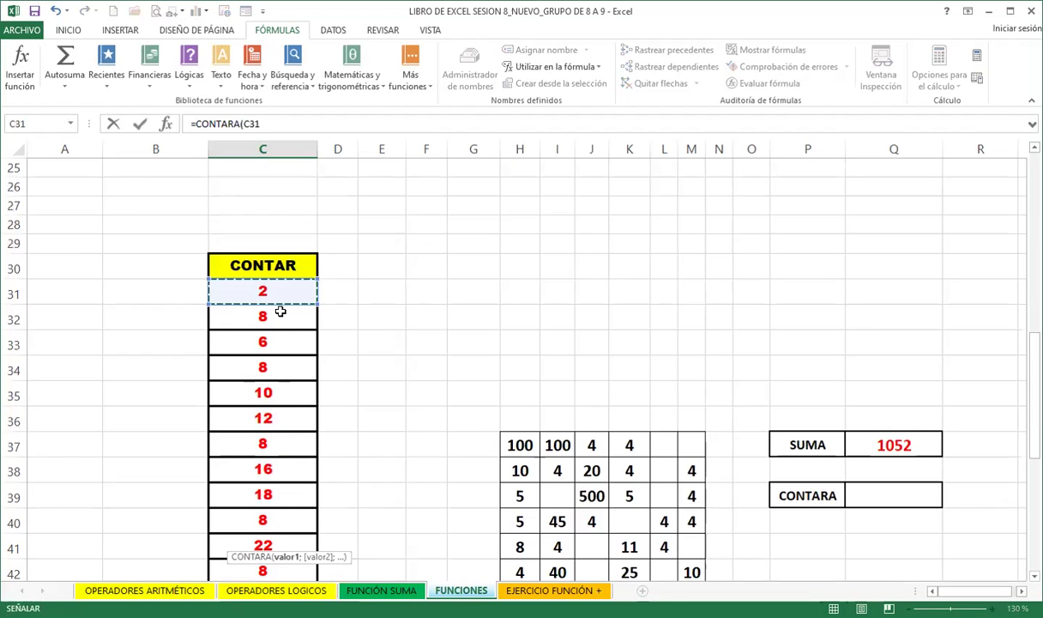
{"action": "scroll", "coordinate": [275, 533], "scroll_direction": "down", "scroll_amount": 3}
{"action": "left_click", "coordinate": [279, 534], "text": "shift"}
{"action": "key", "text": "Return"}
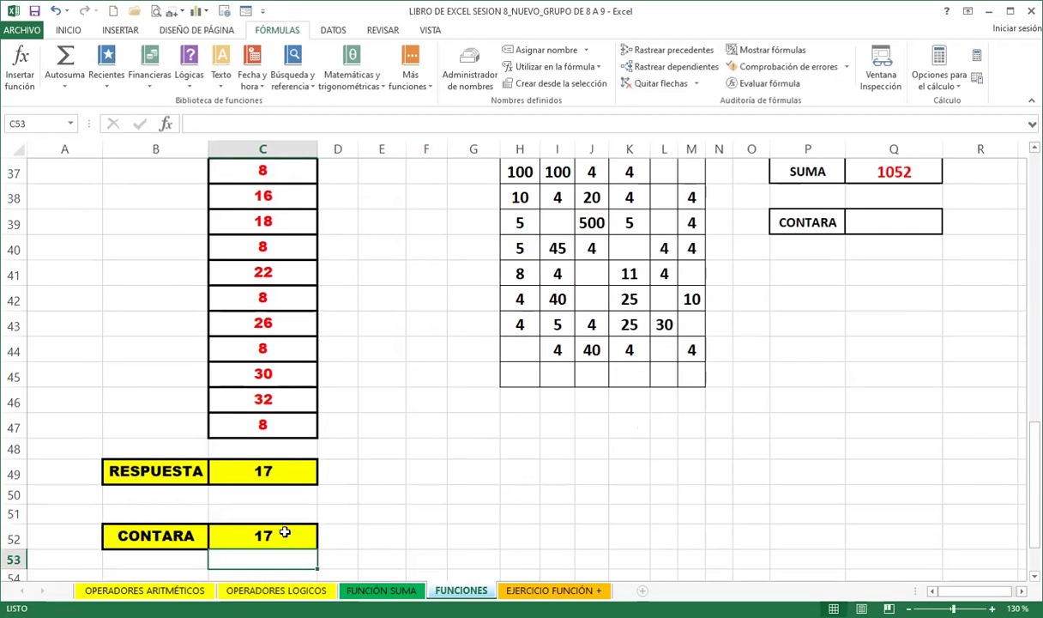
Replace C43 with HOLA and C44 with another word, dropping CONTAR to 15.
{"action": "left_click", "coordinate": [268, 327]}
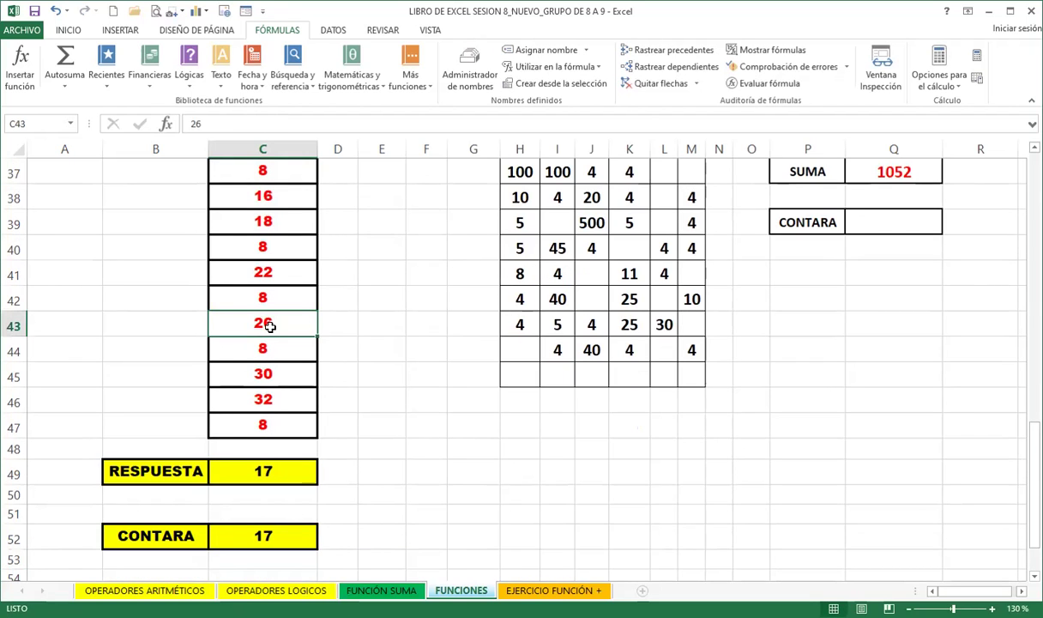
{"action": "type", "text": "HOLA"}
{"action": "key", "text": "Return"}
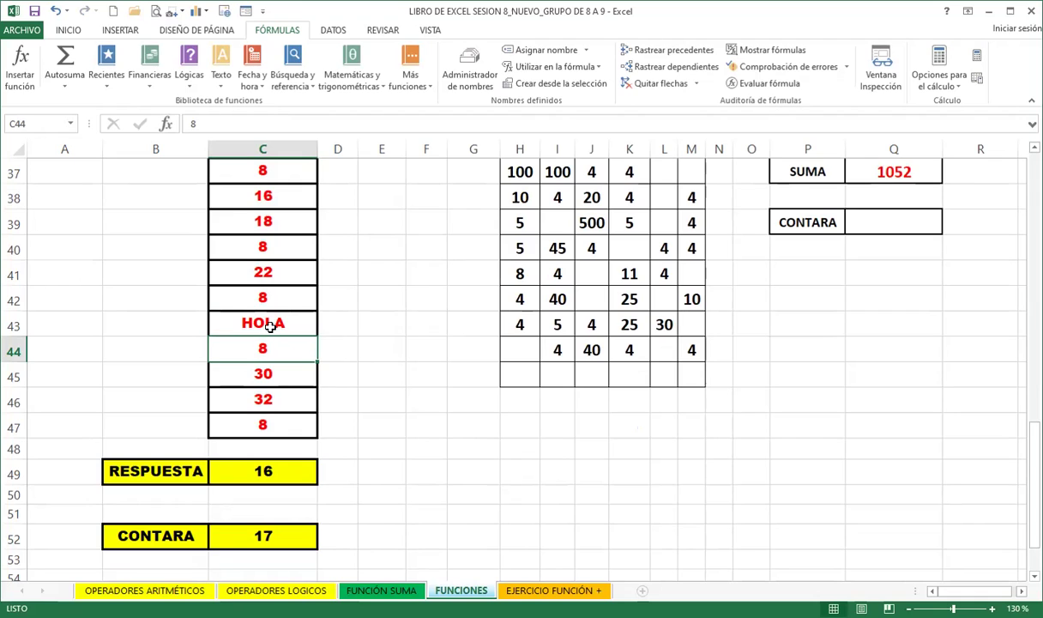
{"action": "type", "text": "VANESSA"}
{"action": "key", "text": "Return"}
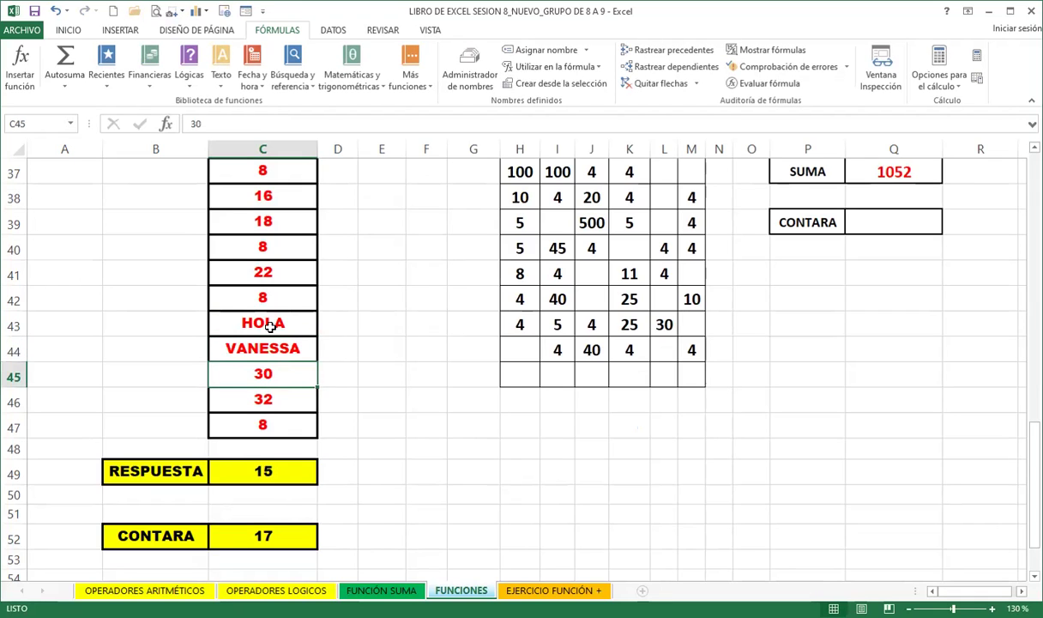